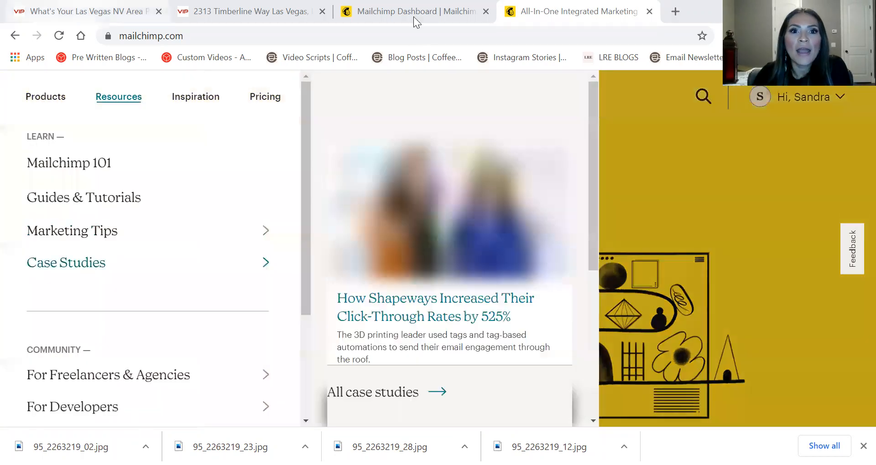
Switch to the Mailchimp Dashboard tab, where the account shows 1,645 total contacts
{"action": "left_click", "coordinate": [364, 10]}
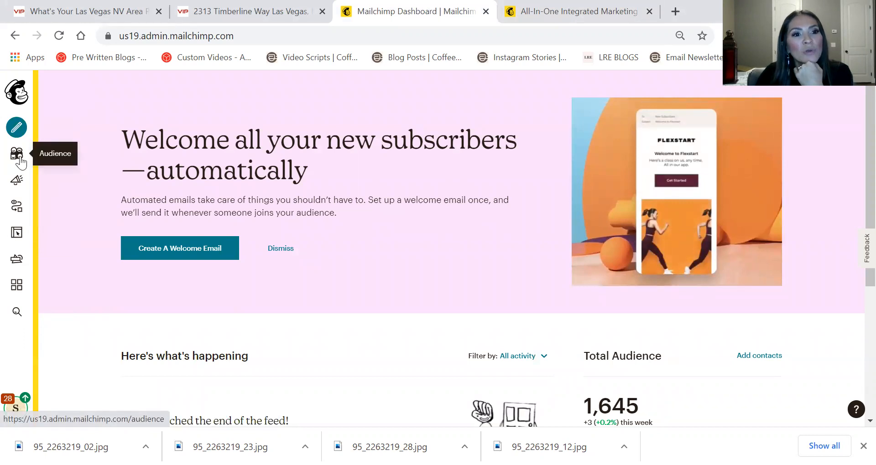
{"action": "left_click", "coordinate": [16, 153]}
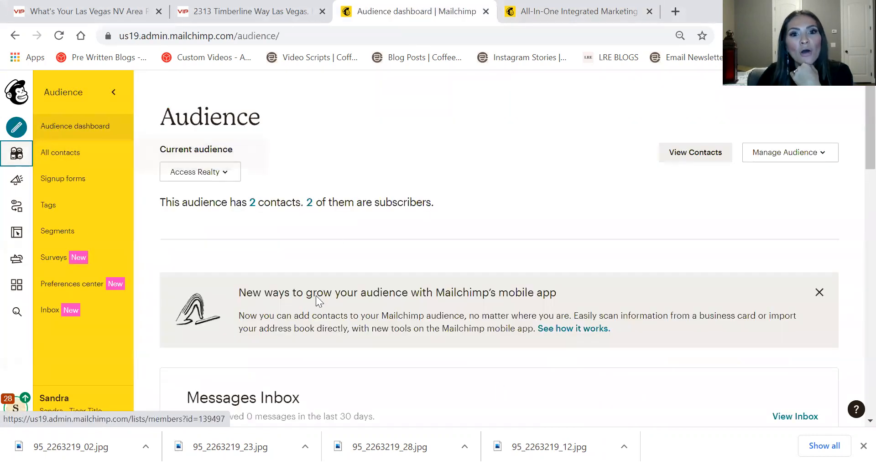
Look through the list of available audiences without changing the current one
{"action": "scroll", "coordinate": [361, 121], "scroll_direction": "down", "scroll_amount": 8}
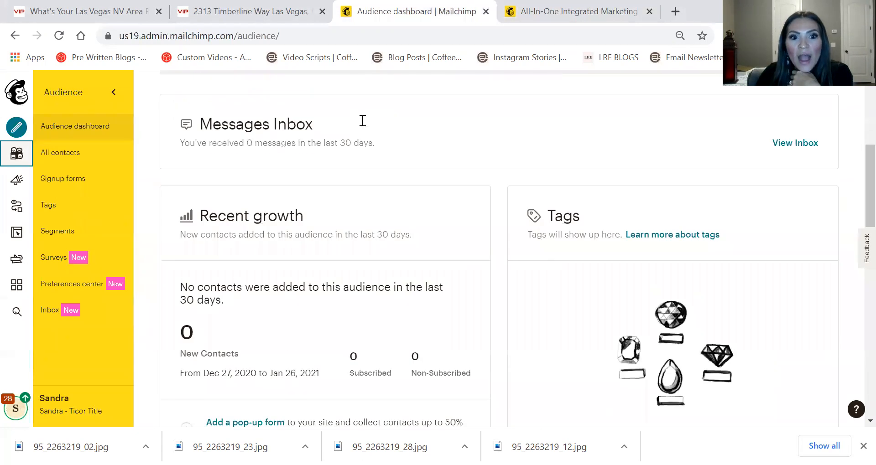
{"action": "scroll", "coordinate": [348, 208], "scroll_direction": "up", "scroll_amount": 8}
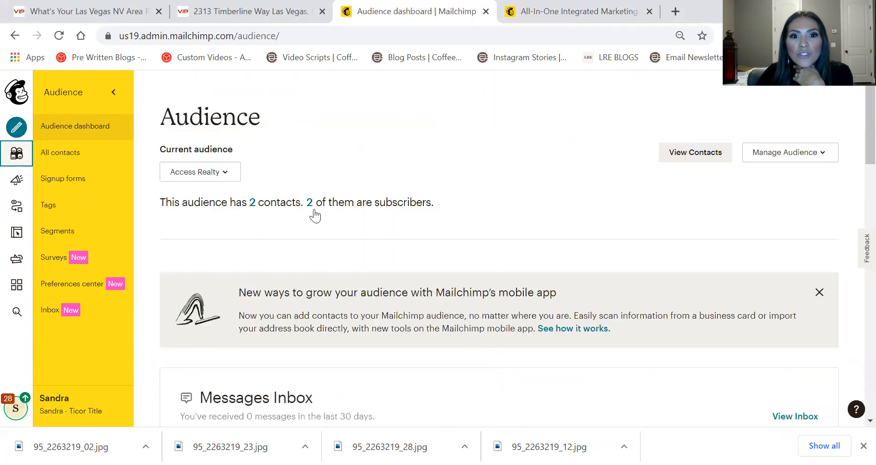
{"action": "left_click", "coordinate": [230, 172]}
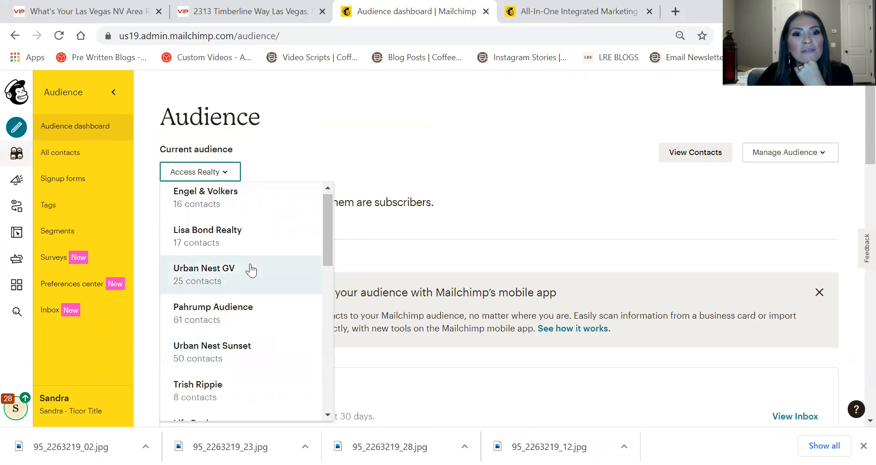
{"action": "scroll", "coordinate": [251, 269], "scroll_direction": "down", "scroll_amount": 6}
{"action": "scroll", "coordinate": [252, 256], "scroll_direction": "up", "scroll_amount": 6}
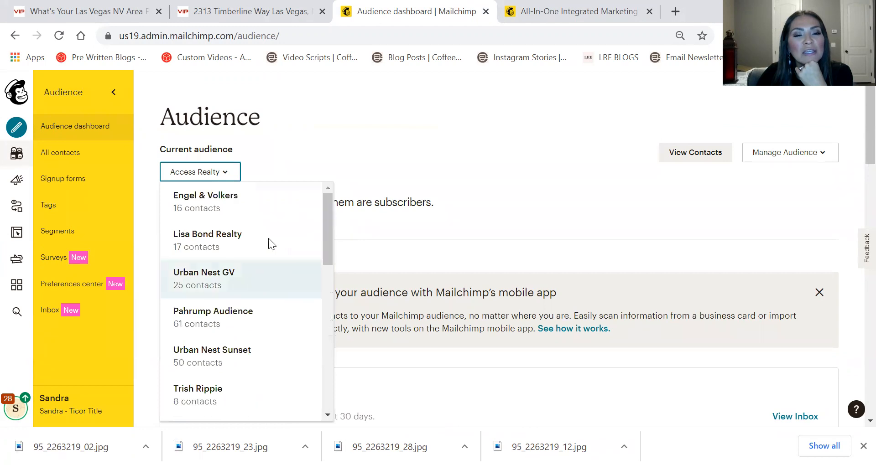
{"action": "left_click", "coordinate": [287, 130]}
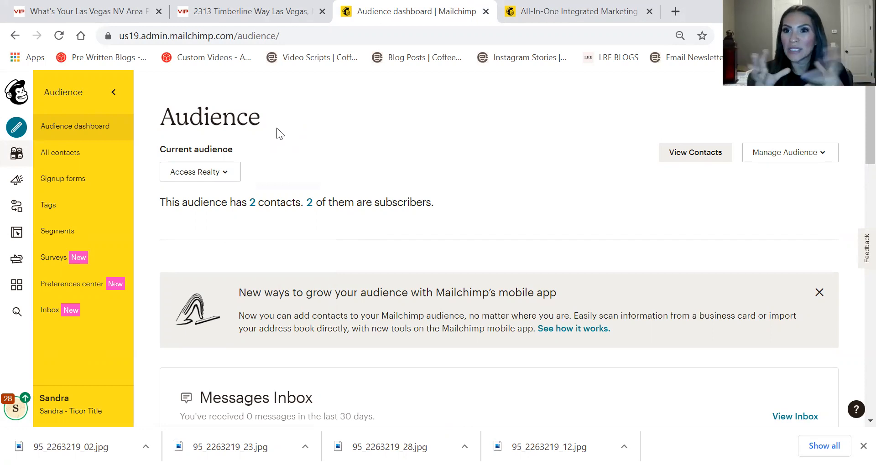
{"action": "left_click", "coordinate": [215, 171]}
{"action": "left_click", "coordinate": [406, 170]}
{"action": "left_click", "coordinate": [237, 170]}
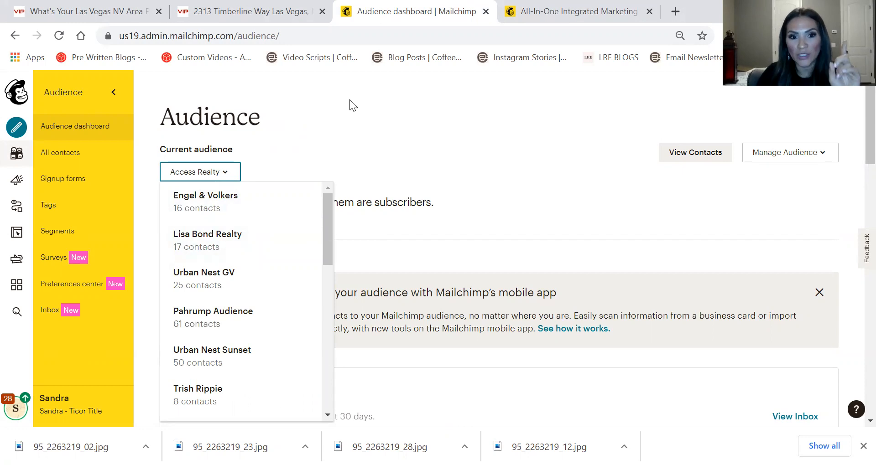
{"action": "left_click", "coordinate": [335, 111]}
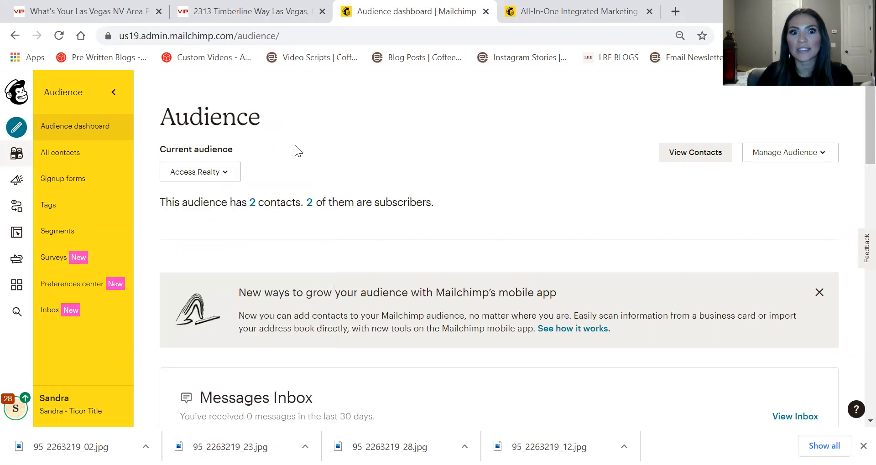
Choose Real Estate ALL from the Current audience dropdown
{"action": "left_click", "coordinate": [221, 172]}
{"action": "scroll", "coordinate": [211, 285], "scroll_direction": "down", "scroll_amount": 10}
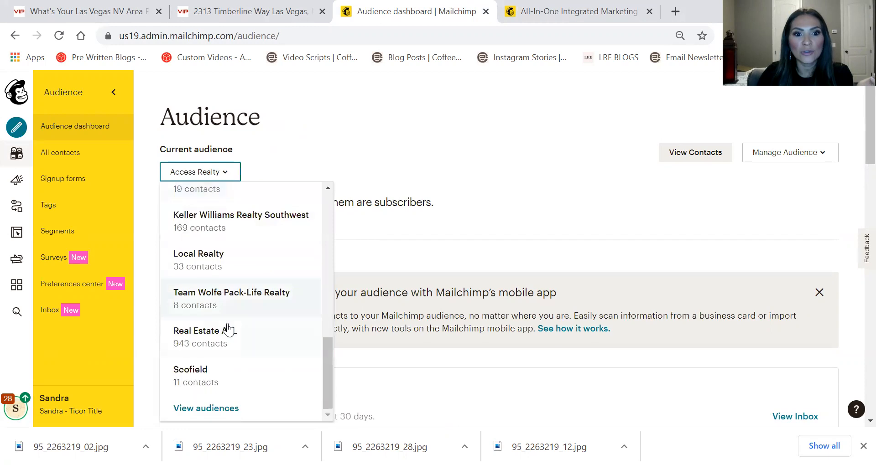
{"action": "scroll", "coordinate": [242, 226], "scroll_direction": "up", "scroll_amount": 4}
{"action": "scroll", "coordinate": [245, 225], "scroll_direction": "down", "scroll_amount": 2}
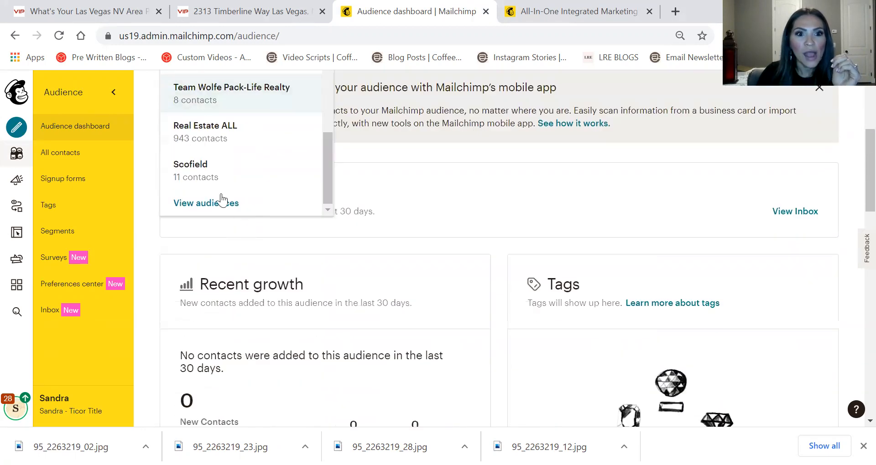
{"action": "scroll", "coordinate": [210, 178], "scroll_direction": "up", "scroll_amount": 5}
{"action": "scroll", "coordinate": [220, 187], "scroll_direction": "down", "scroll_amount": 3}
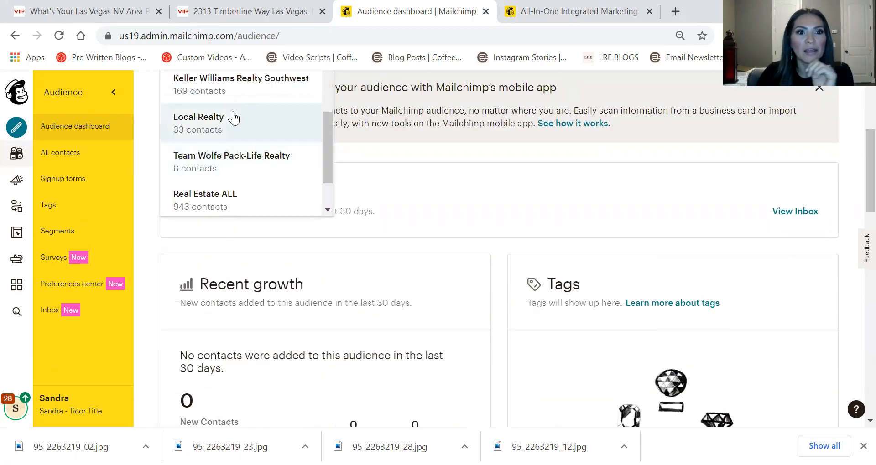
{"action": "scroll", "coordinate": [228, 150], "scroll_direction": "down", "scroll_amount": 2}
{"action": "left_click", "coordinate": [218, 135]}
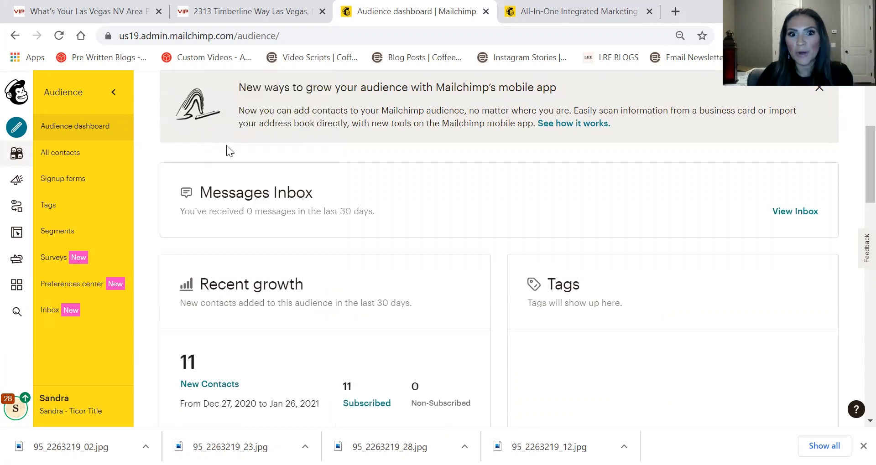
Review Real Estate ALL's stats (943 contacts, 779 subscribers) and its management options
{"action": "scroll", "coordinate": [445, 222], "scroll_direction": "down", "scroll_amount": 2}
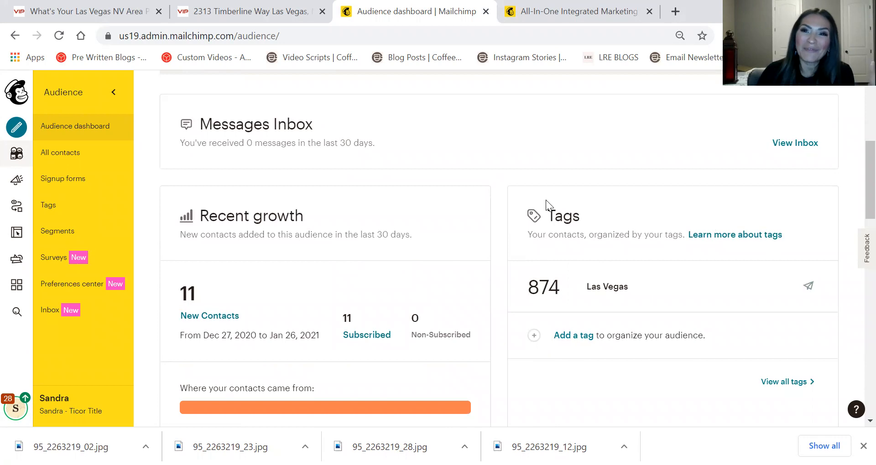
{"action": "scroll", "coordinate": [478, 165], "scroll_direction": "up", "scroll_amount": 3}
{"action": "scroll", "coordinate": [532, 188], "scroll_direction": "down", "scroll_amount": 3}
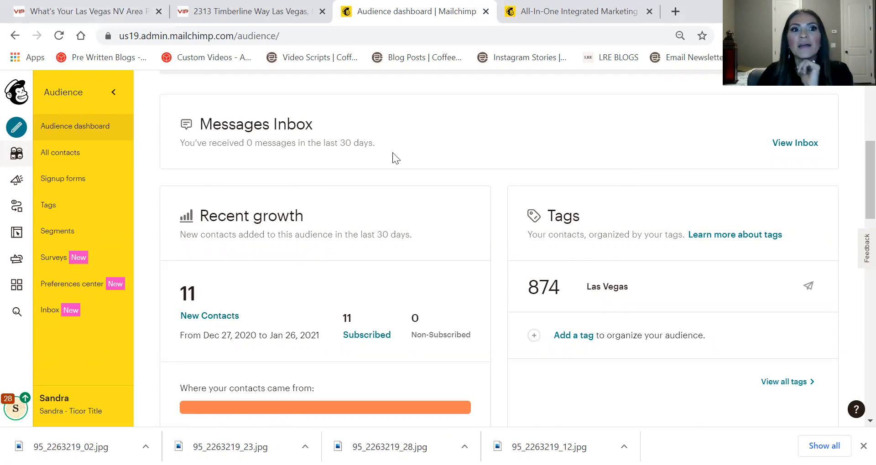
{"action": "scroll", "coordinate": [588, 208], "scroll_direction": "up", "scroll_amount": 6}
{"action": "left_click", "coordinate": [796, 154]}
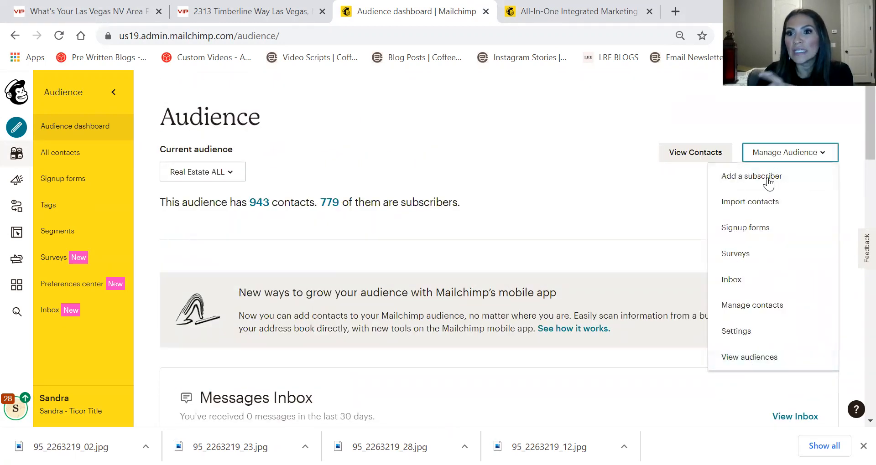
{"action": "left_click", "coordinate": [466, 138]}
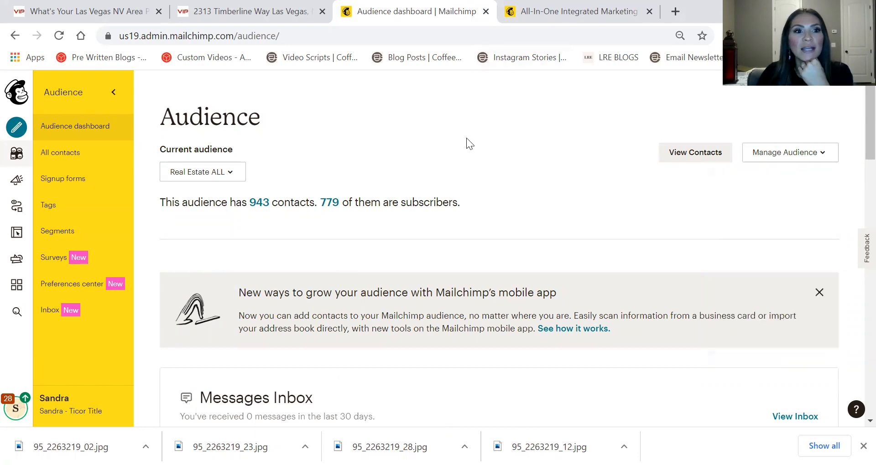
Open All campaigns and scroll through the sent campaigns and their open rates
{"action": "left_click", "coordinate": [17, 185]}
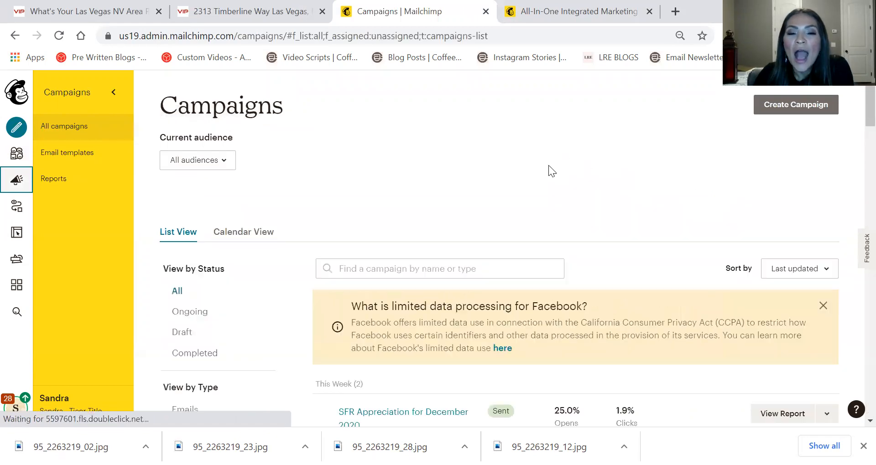
{"action": "scroll", "coordinate": [454, 186], "scroll_direction": "down", "scroll_amount": 3}
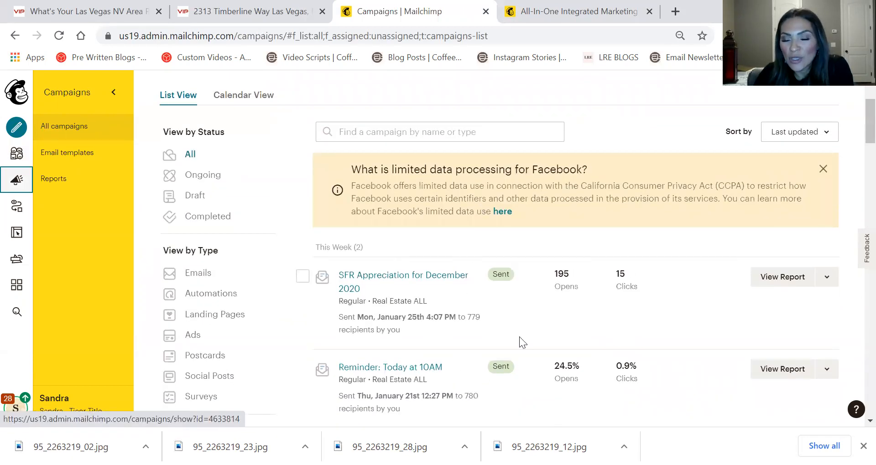
{"action": "scroll", "coordinate": [519, 336], "scroll_direction": "down", "scroll_amount": 3}
{"action": "scroll", "coordinate": [317, 170], "scroll_direction": "up", "scroll_amount": 3}
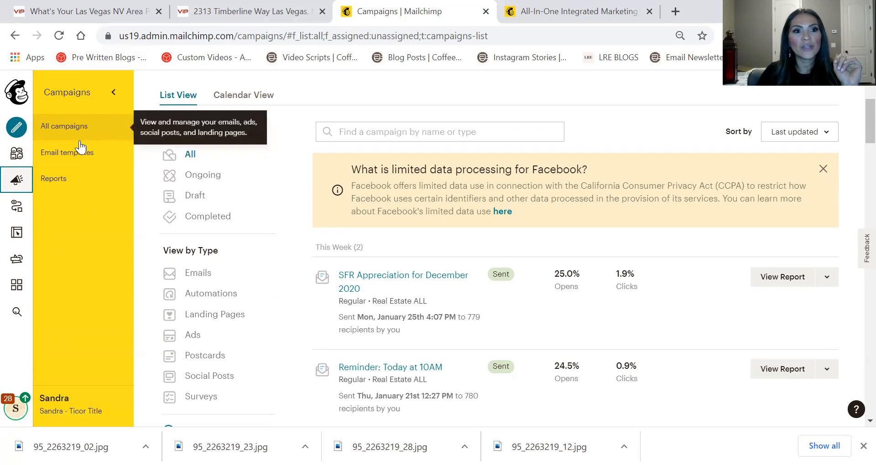
Go to Email templates and start a new one with Create Template
{"action": "left_click", "coordinate": [82, 161]}
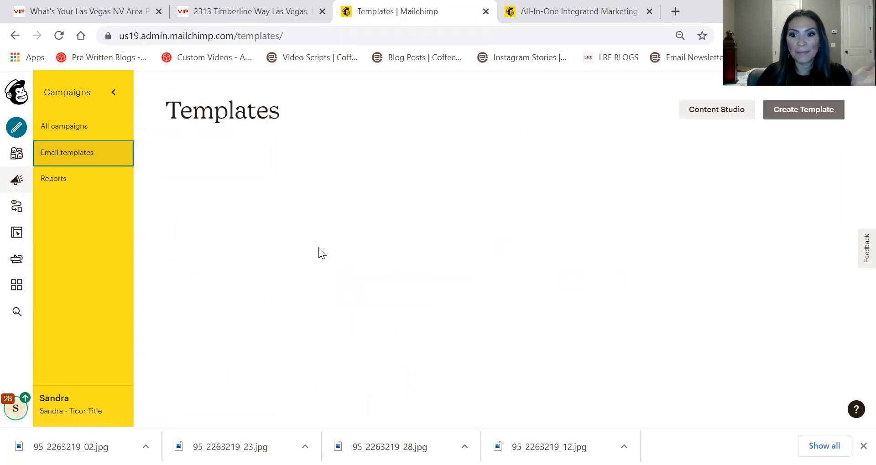
{"action": "scroll", "coordinate": [269, 190], "scroll_direction": "down", "scroll_amount": 4}
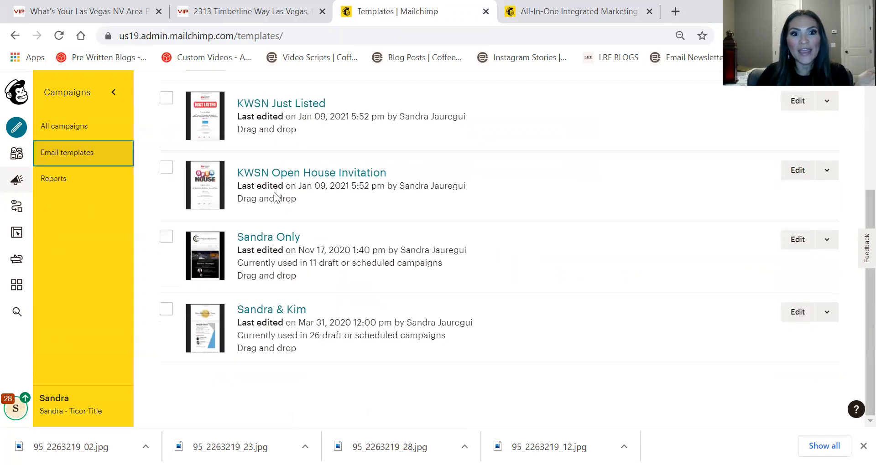
{"action": "scroll", "coordinate": [280, 313], "scroll_direction": "up", "scroll_amount": 4}
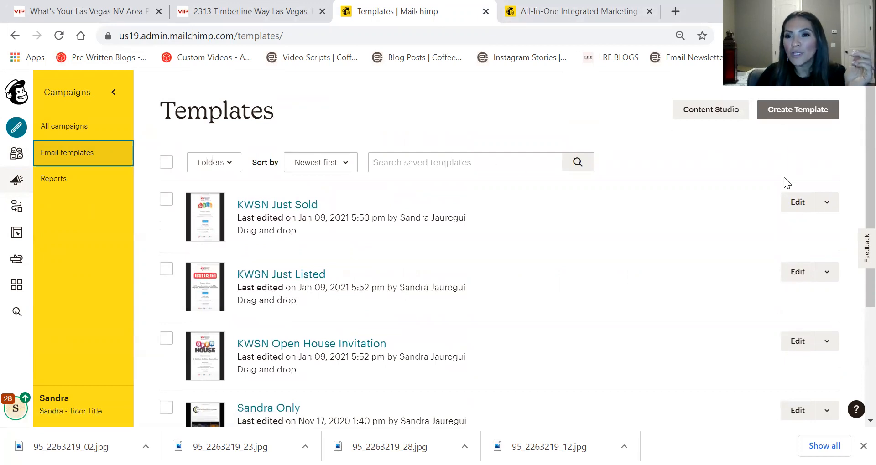
{"action": "left_click", "coordinate": [807, 115]}
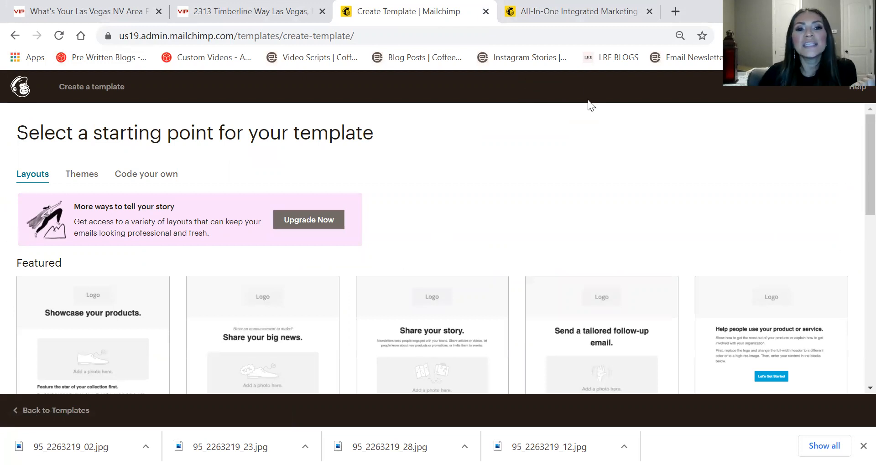
Base the new template on the Basic '1 Column' layout
{"action": "scroll", "coordinate": [440, 175], "scroll_direction": "down", "scroll_amount": 1}
{"action": "scroll", "coordinate": [440, 175], "scroll_direction": "down", "scroll_amount": 2}
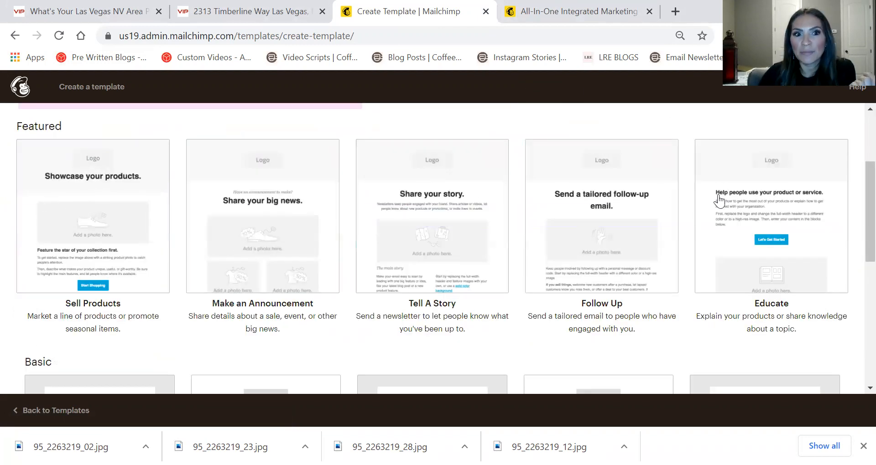
{"action": "scroll", "coordinate": [718, 200], "scroll_direction": "down", "scroll_amount": 2}
{"action": "scroll", "coordinate": [159, 249], "scroll_direction": "down", "scroll_amount": 3}
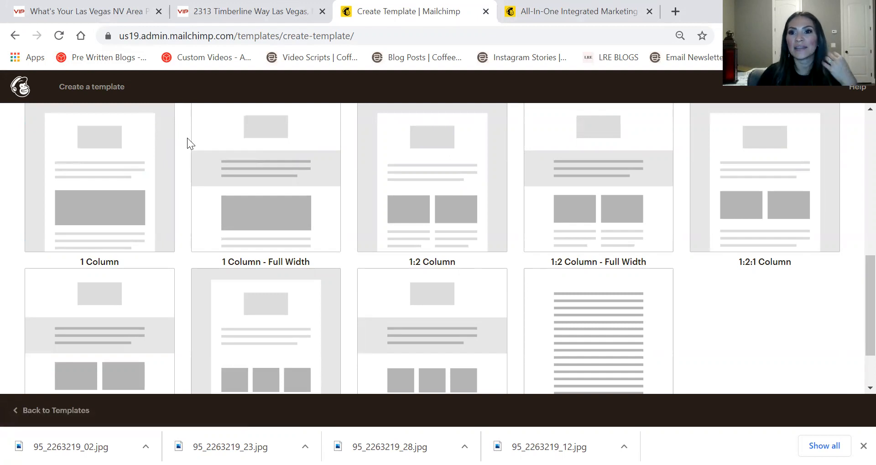
{"action": "scroll", "coordinate": [137, 164], "scroll_direction": "up", "scroll_amount": 5}
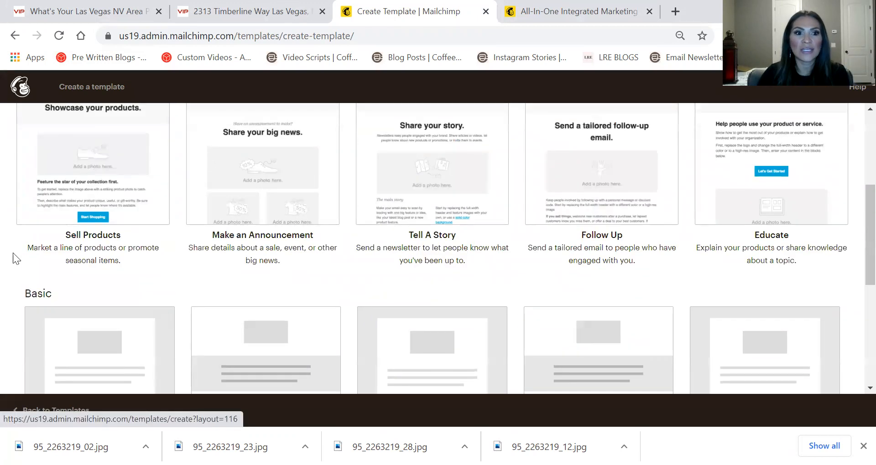
{"action": "scroll", "coordinate": [87, 268], "scroll_direction": "down", "scroll_amount": 3}
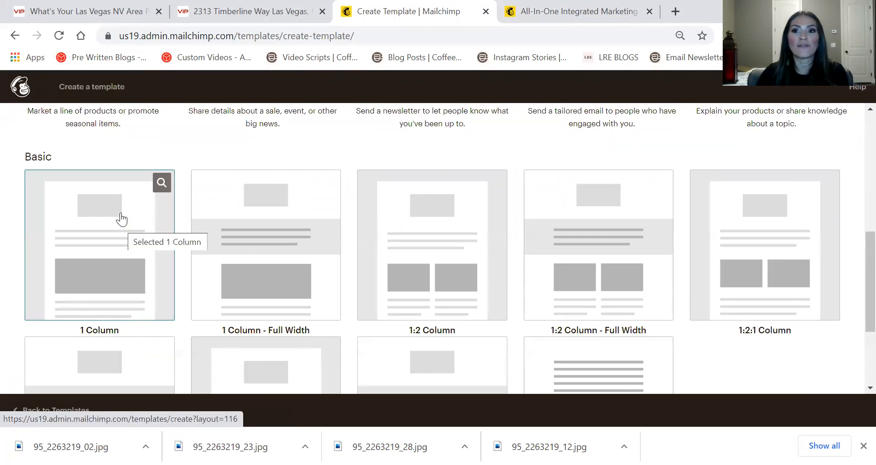
{"action": "left_click", "coordinate": [88, 210]}
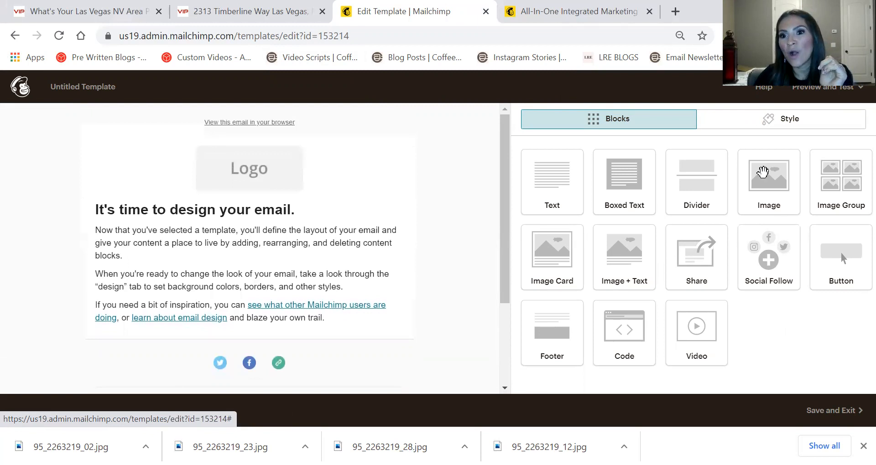
Select the placeholder Logo image and choose Replace to bring up Content Studio
{"action": "left_click_drag", "start_coordinate": [553, 175], "coordinate": [688, 237]}
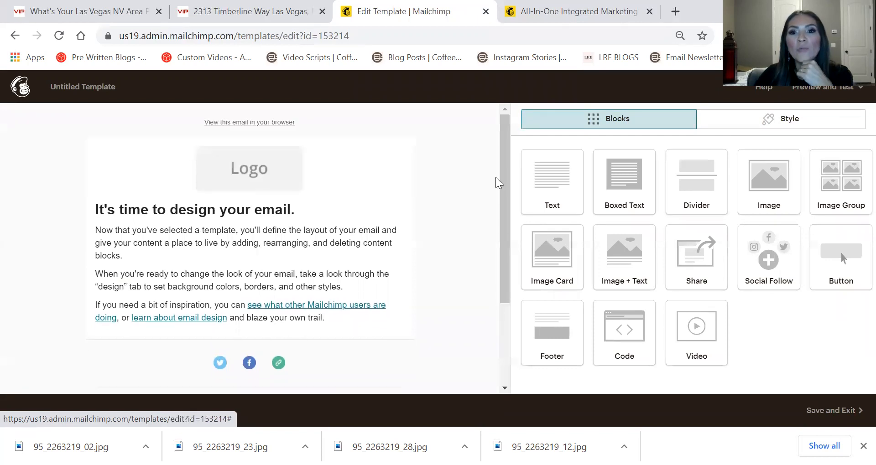
{"action": "left_click", "coordinate": [228, 173]}
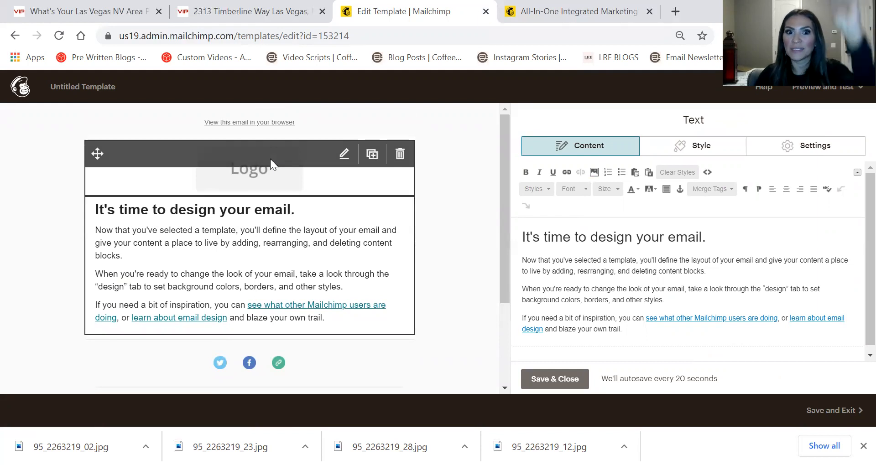
{"action": "left_click", "coordinate": [270, 155]}
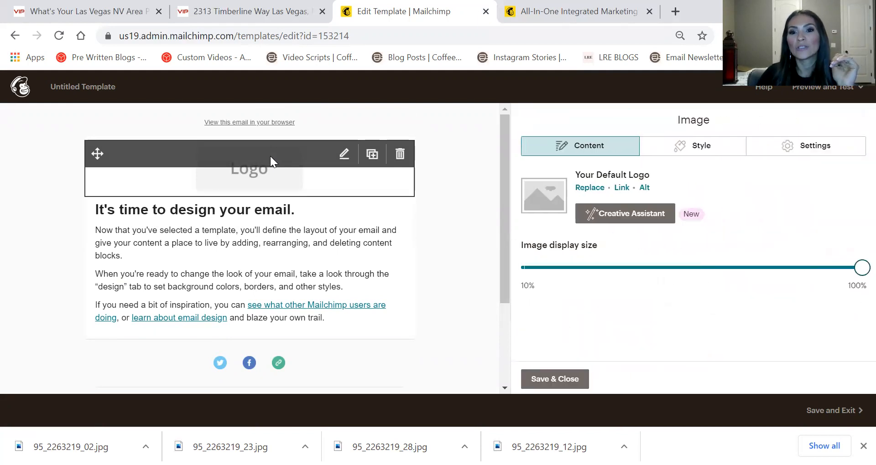
{"action": "left_click", "coordinate": [584, 187]}
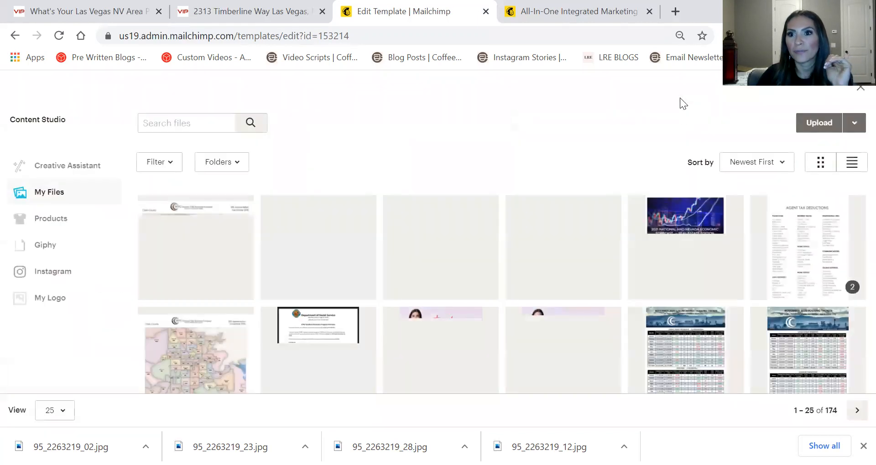
Start an upload in Content Studio and browse to the Dropbox Client Logos folder
{"action": "left_click", "coordinate": [813, 121]}
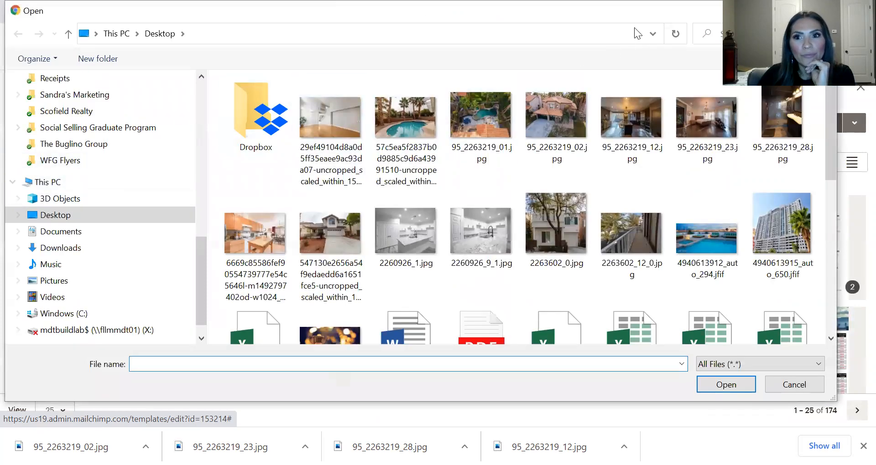
{"action": "scroll", "coordinate": [136, 165], "scroll_direction": "up", "scroll_amount": 2}
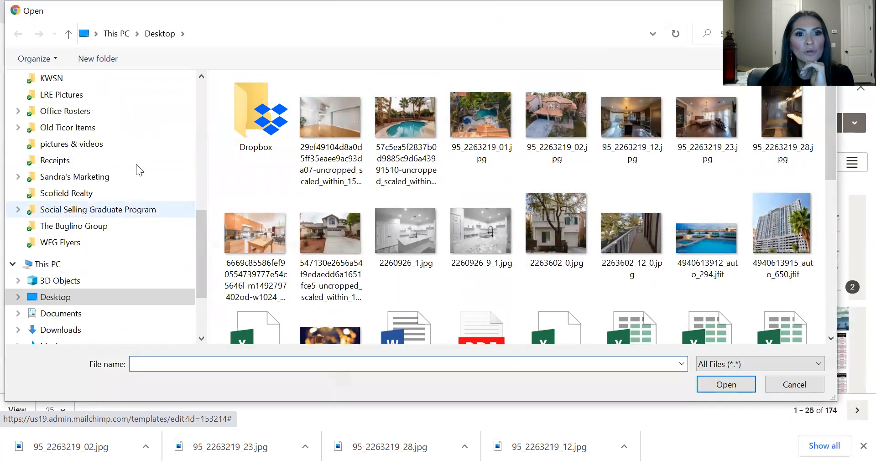
{"action": "scroll", "coordinate": [136, 164], "scroll_direction": "up", "scroll_amount": 1}
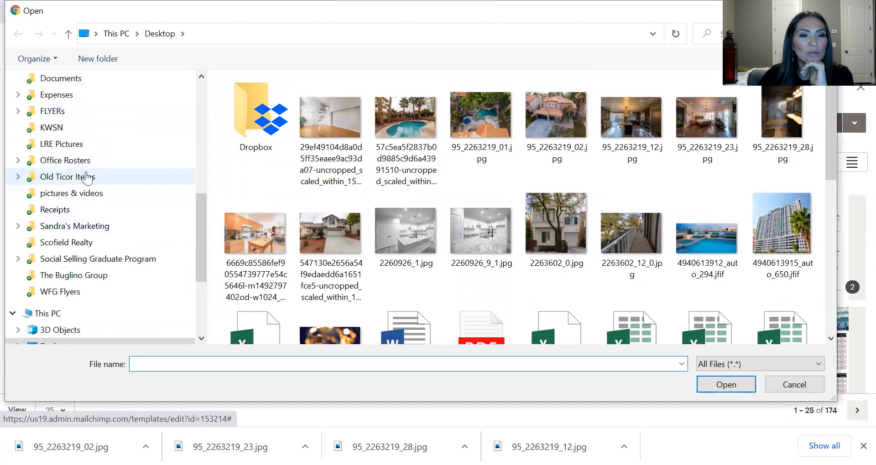
{"action": "scroll", "coordinate": [88, 177], "scroll_direction": "up", "scroll_amount": 2}
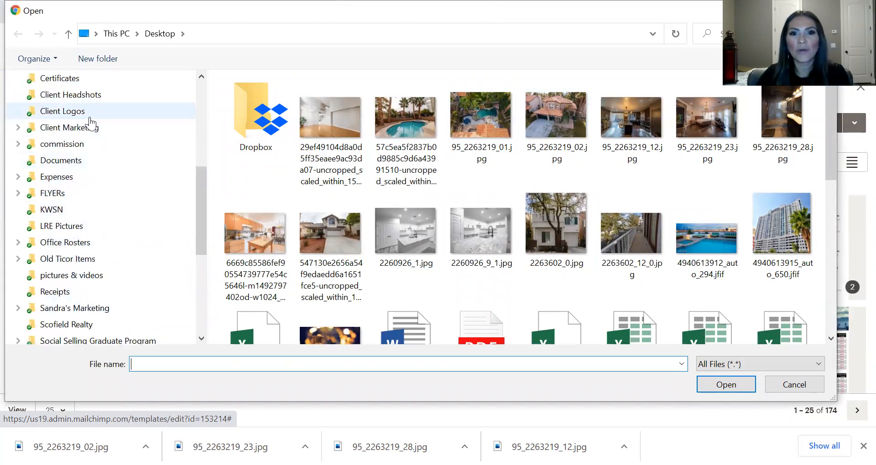
{"action": "left_click", "coordinate": [405, 228]}
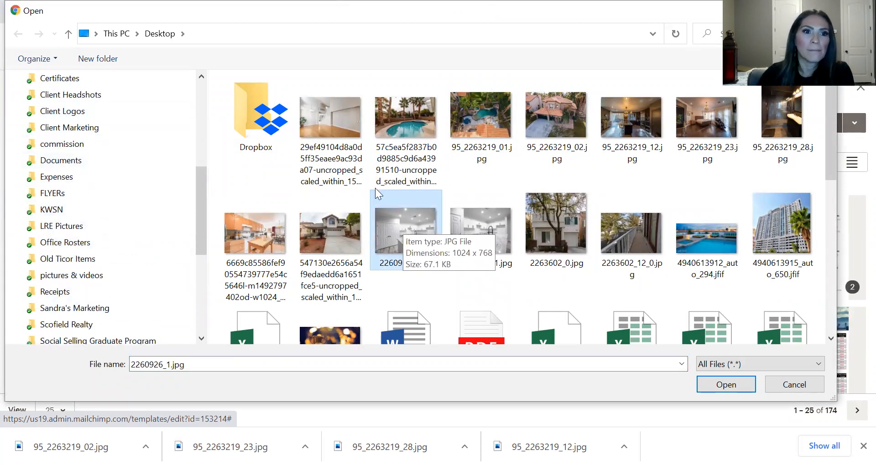
{"action": "left_click", "coordinate": [60, 111]}
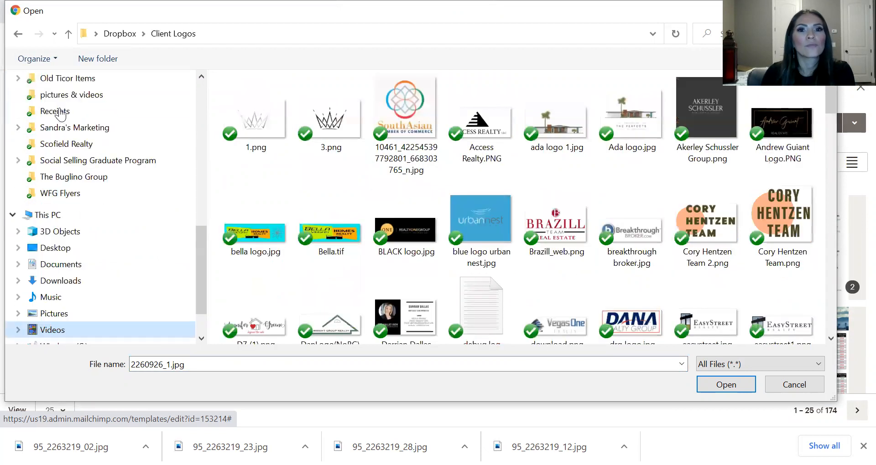
{"action": "left_click", "coordinate": [484, 236]}
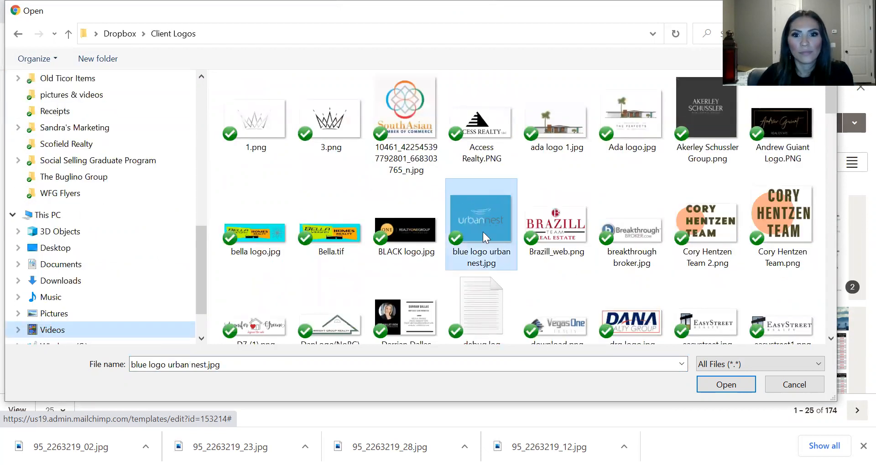
Upload viphomes.vegas.png as the header logo, keeping it at 100% display size
{"action": "scroll", "coordinate": [483, 236], "scroll_direction": "down", "scroll_amount": 10}
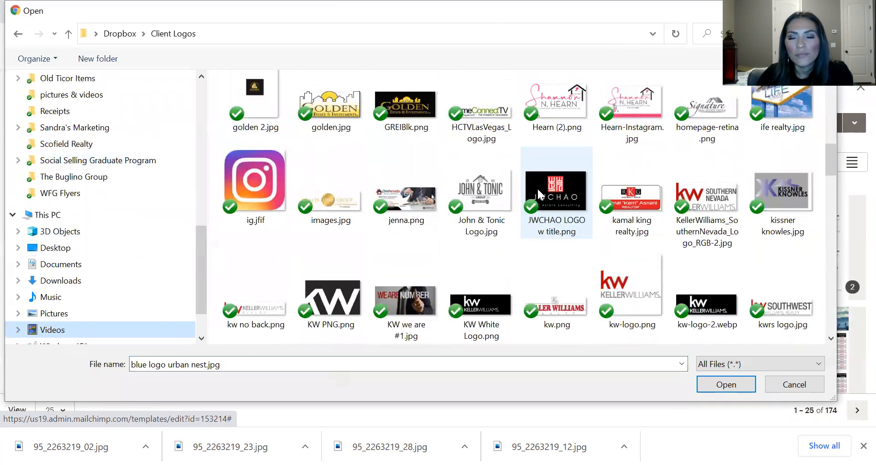
{"action": "scroll", "coordinate": [538, 191], "scroll_direction": "down", "scroll_amount": 15}
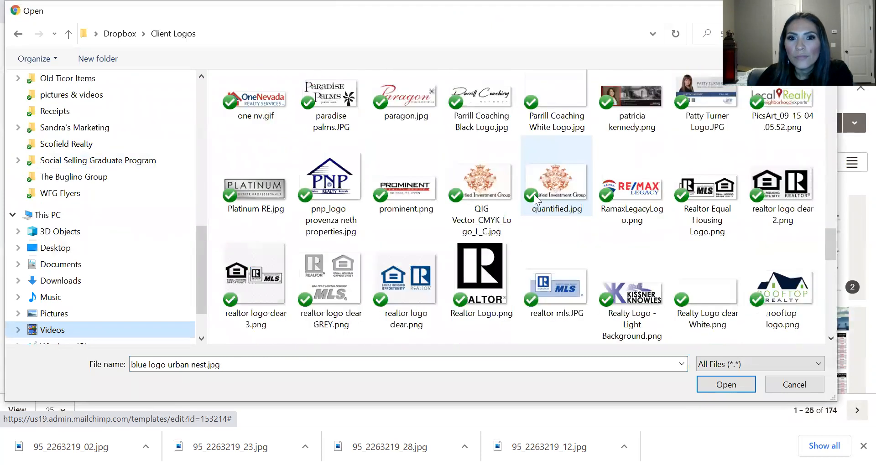
{"action": "scroll", "coordinate": [540, 194], "scroll_direction": "down", "scroll_amount": 6}
{"action": "scroll", "coordinate": [550, 194], "scroll_direction": "up", "scroll_amount": 5}
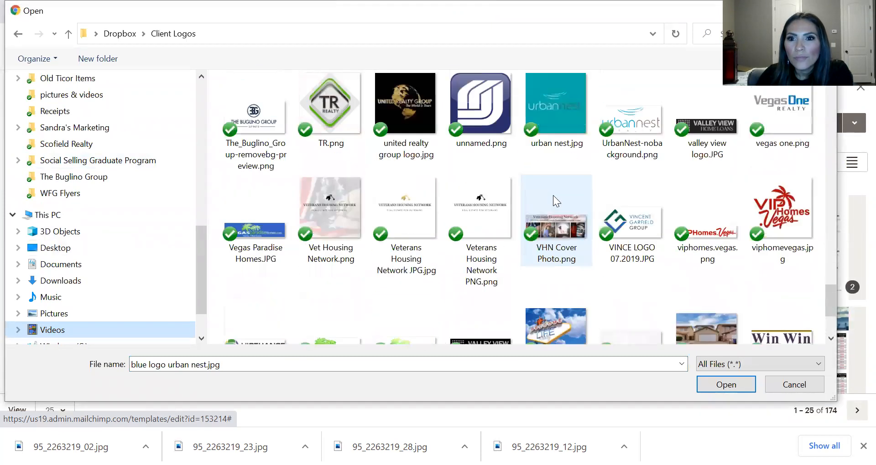
{"action": "left_click", "coordinate": [712, 310]}
{"action": "scroll", "coordinate": [524, 319], "scroll_direction": "down", "scroll_amount": 1}
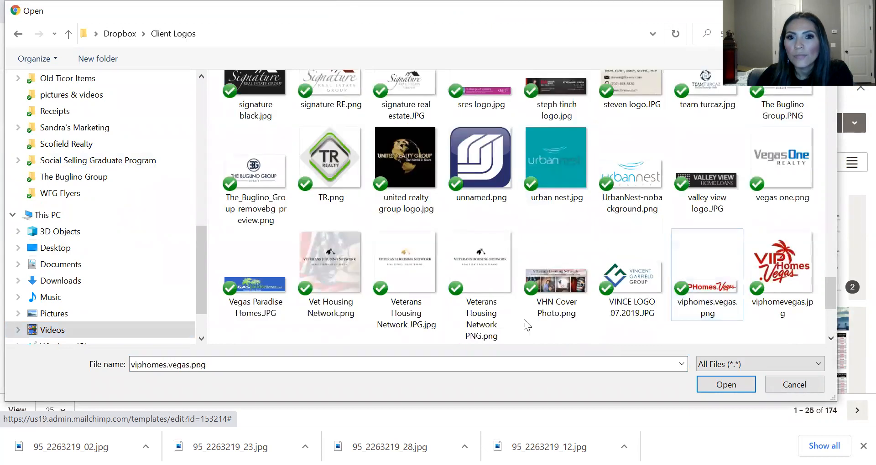
{"action": "left_click", "coordinate": [706, 383]}
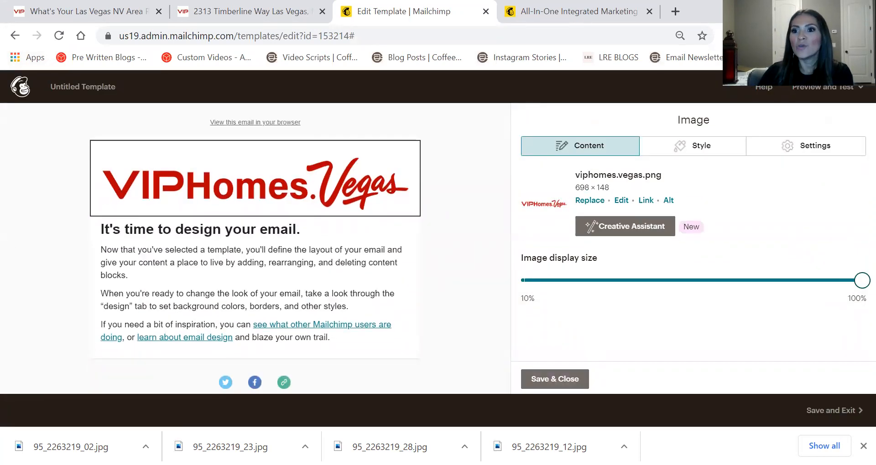
{"action": "mouse_move", "coordinate": [860, 284]}
{"action": "left_mouse_down"}
{"action": "mouse_move", "coordinate": [767, 271]}
{"action": "mouse_move", "coordinate": [467, 275]}
{"action": "mouse_move", "coordinate": [864, 283]}
{"action": "left_mouse_up"}
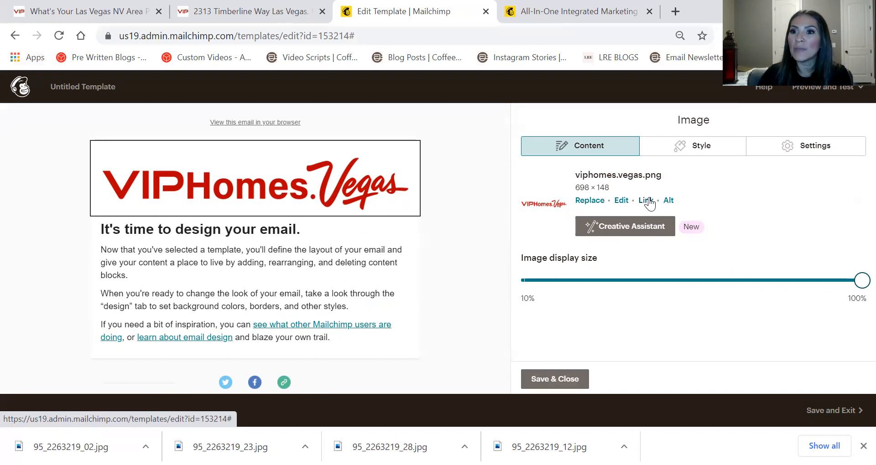
{"action": "left_click_drag", "start_coordinate": [650, 204], "coordinate": [651, 201]}
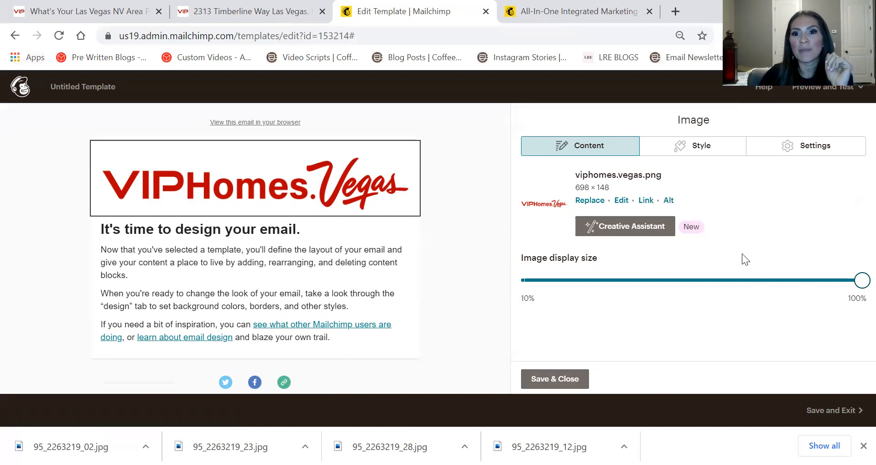
{"action": "left_click", "coordinate": [645, 201]}
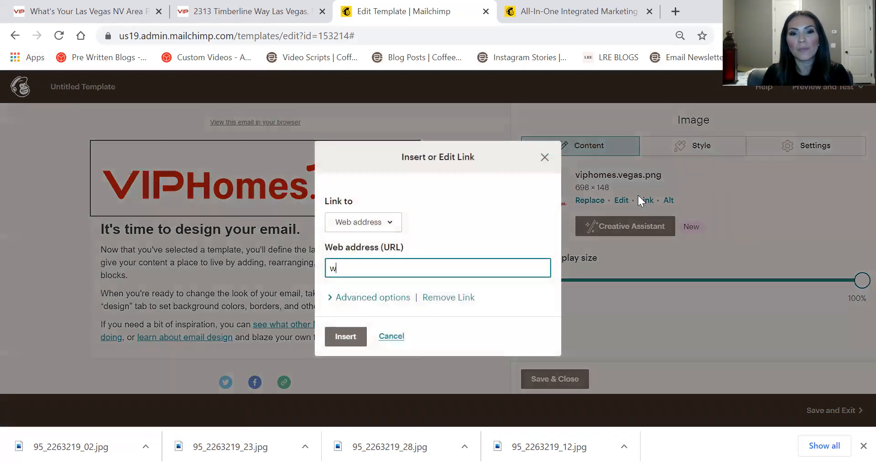
{"action": "type", "text": "www.viphomes.vegas"}
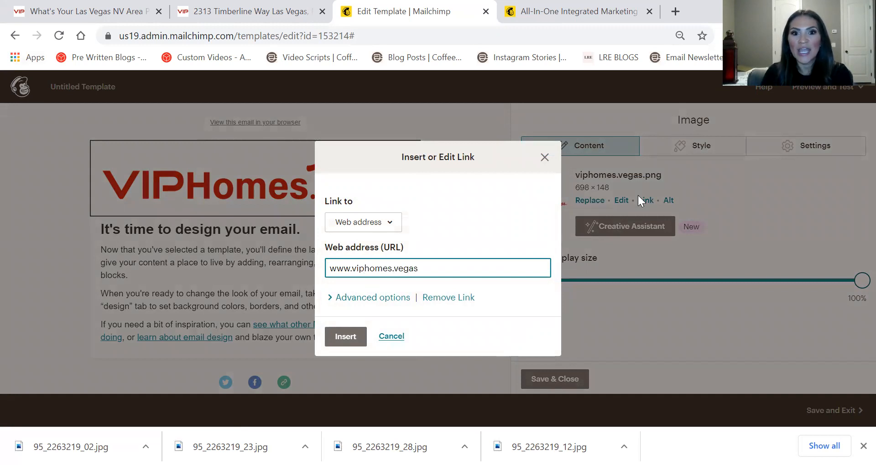
{"action": "left_click", "coordinate": [343, 338]}
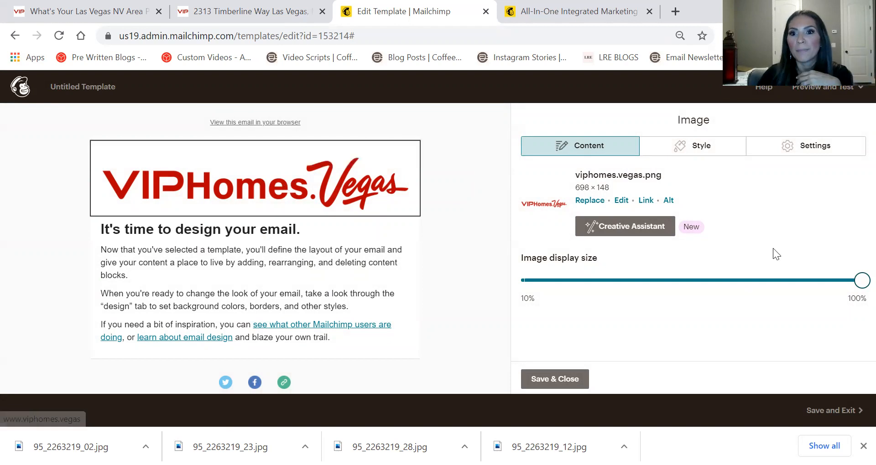
{"action": "left_click", "coordinate": [550, 379]}
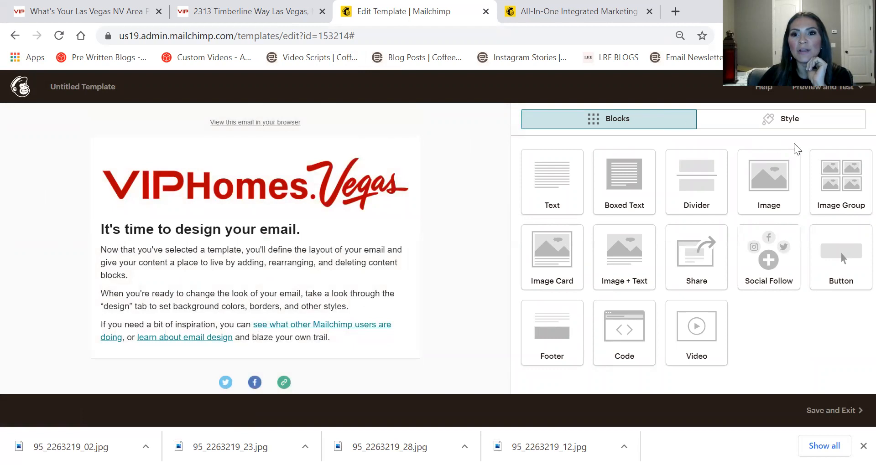
Set the Page background colour in the Style settings to deep red #900c0c
{"action": "left_click", "coordinate": [800, 122]}
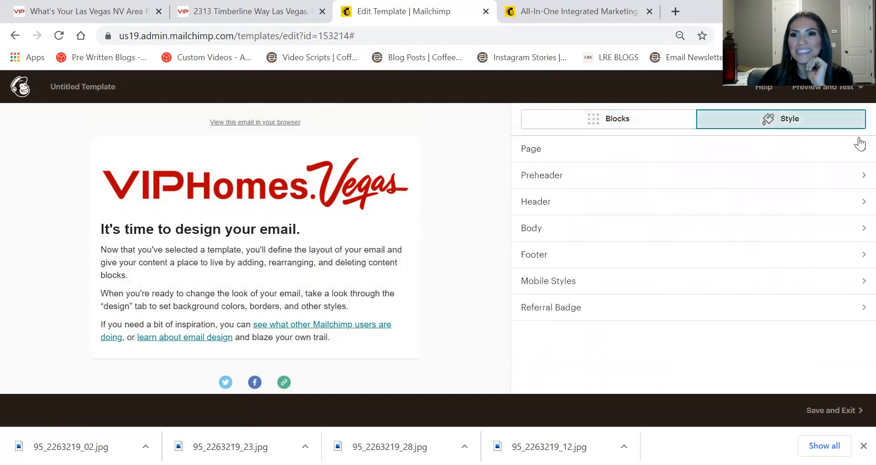
{"action": "left_click", "coordinate": [524, 154]}
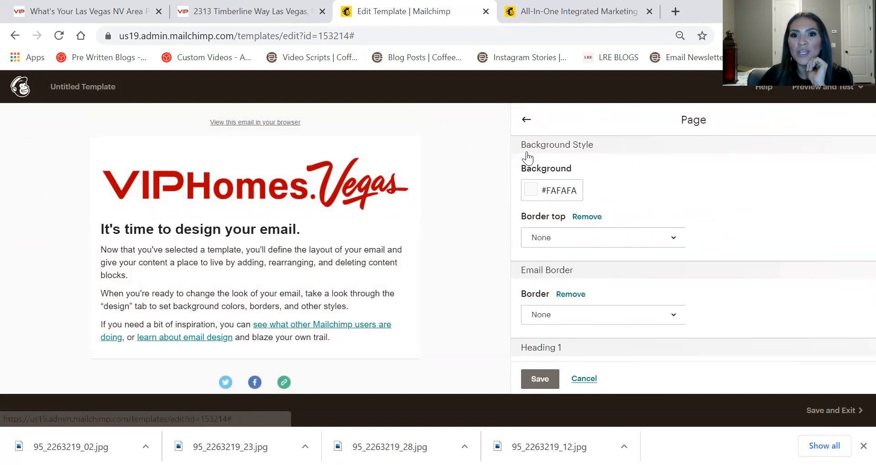
{"action": "left_click", "coordinate": [525, 191]}
{"action": "left_click", "coordinate": [533, 296]}
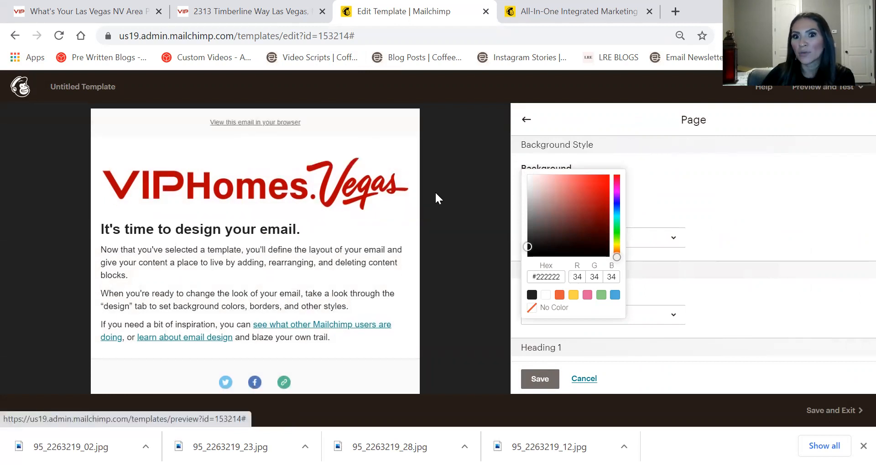
{"action": "left_click_drag", "start_coordinate": [530, 208], "coordinate": [603, 211]}
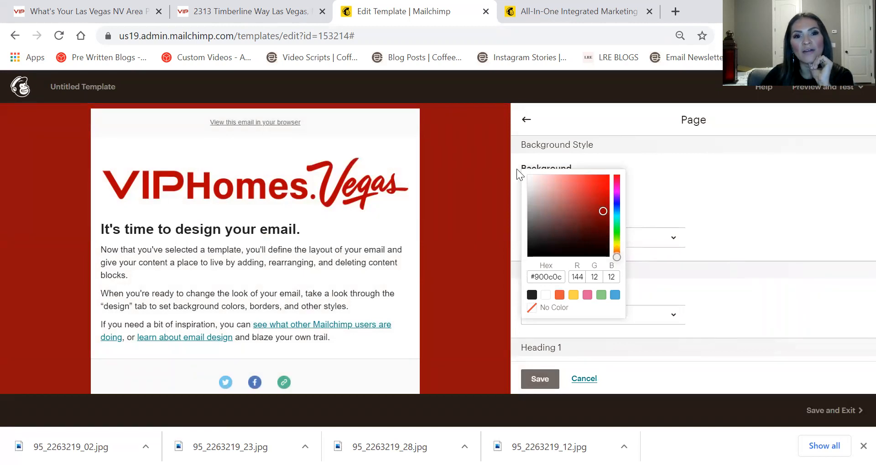
{"action": "left_click", "coordinate": [549, 16]}
Load the viphomevegas.jpg logo into HTML Color Codes' colors-from-image tool
{"action": "left_click", "coordinate": [170, 35]}
{"action": "type", "text": "htm"}
{"action": "key", "text": "Return"}
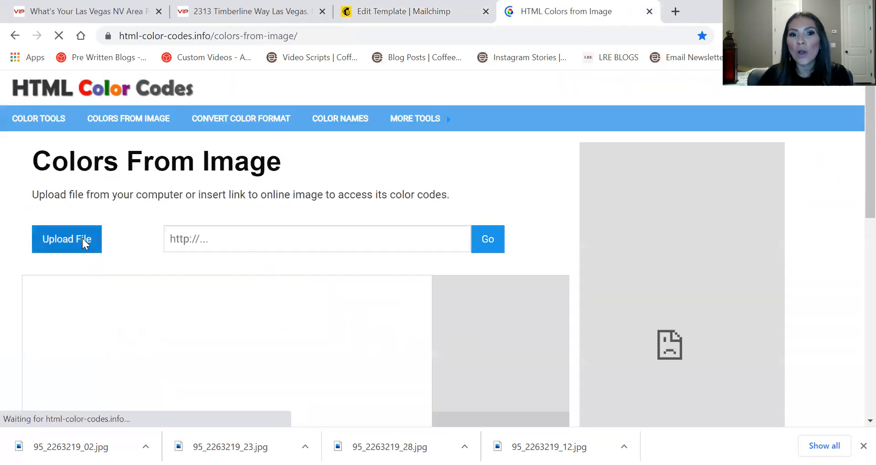
{"action": "left_click", "coordinate": [82, 238]}
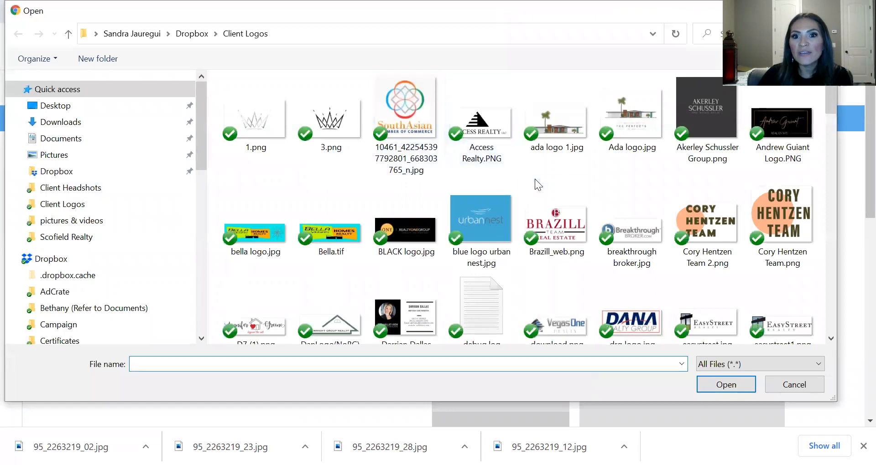
{"action": "scroll", "coordinate": [537, 183], "scroll_direction": "down", "scroll_amount": 8}
{"action": "left_click_drag", "start_coordinate": [829, 148], "coordinate": [831, 300]}
{"action": "scroll", "coordinate": [563, 211], "scroll_direction": "up", "scroll_amount": 2}
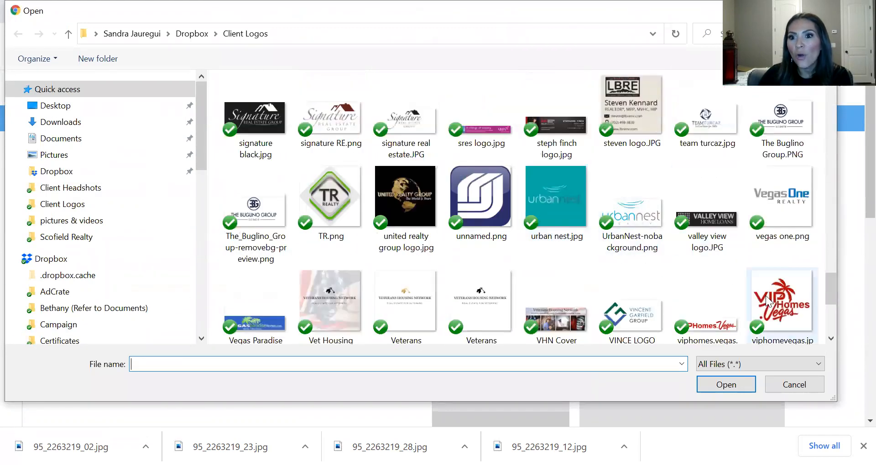
{"action": "left_click", "coordinate": [782, 301]}
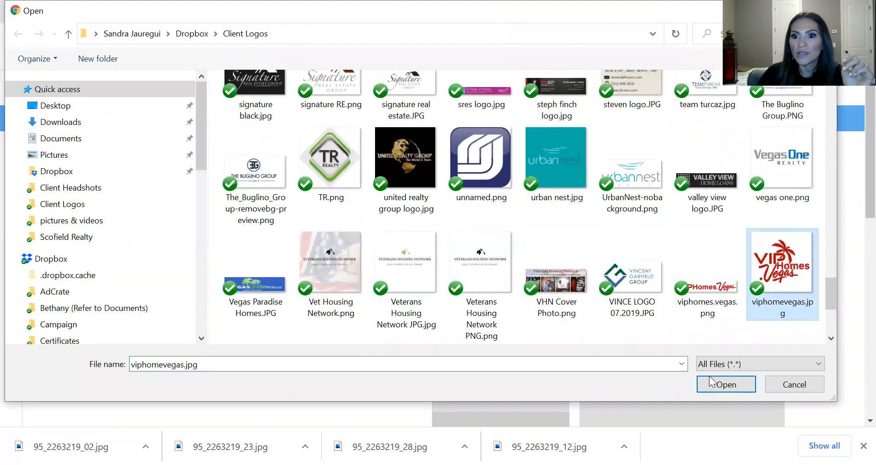
{"action": "left_click", "coordinate": [718, 386]}
Sample the logo's red #B20309 and paste it into Mailchimp's background Hex field
{"action": "scroll", "coordinate": [183, 161], "scroll_direction": "down", "scroll_amount": 2}
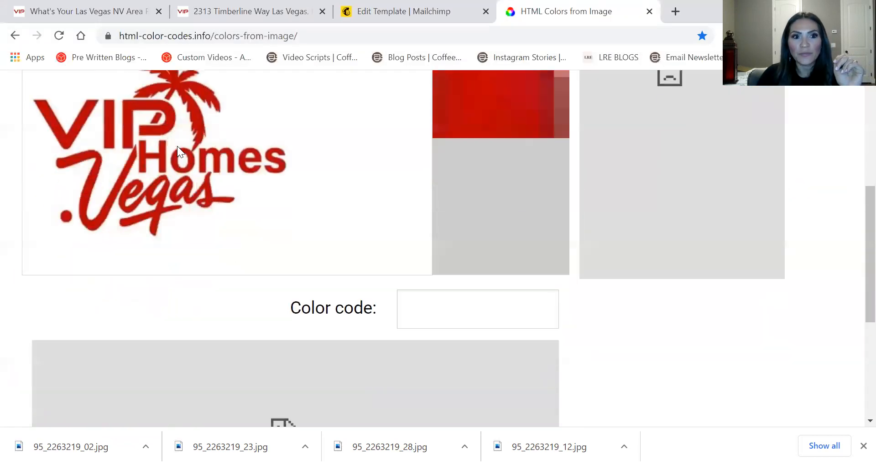
{"action": "left_click", "coordinate": [180, 80]}
{"action": "scroll", "coordinate": [614, 164], "scroll_direction": "up", "scroll_amount": 4}
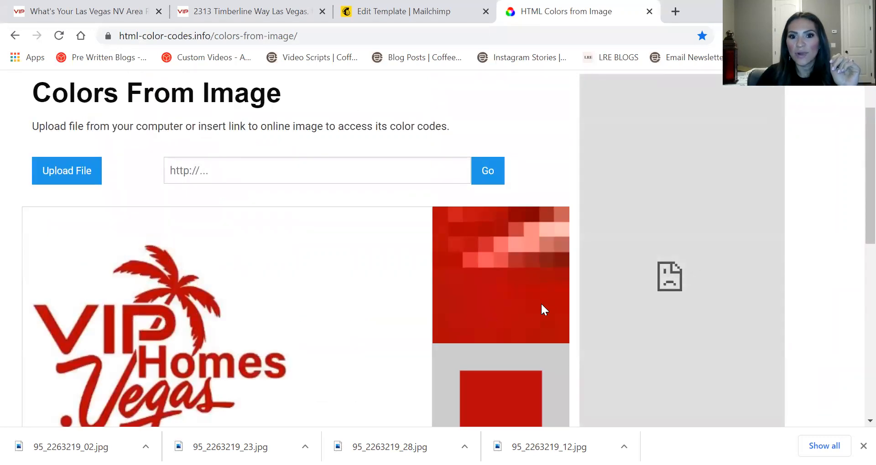
{"action": "scroll", "coordinate": [541, 309], "scroll_direction": "down", "scroll_amount": 5}
{"action": "left_click", "coordinate": [477, 237]}
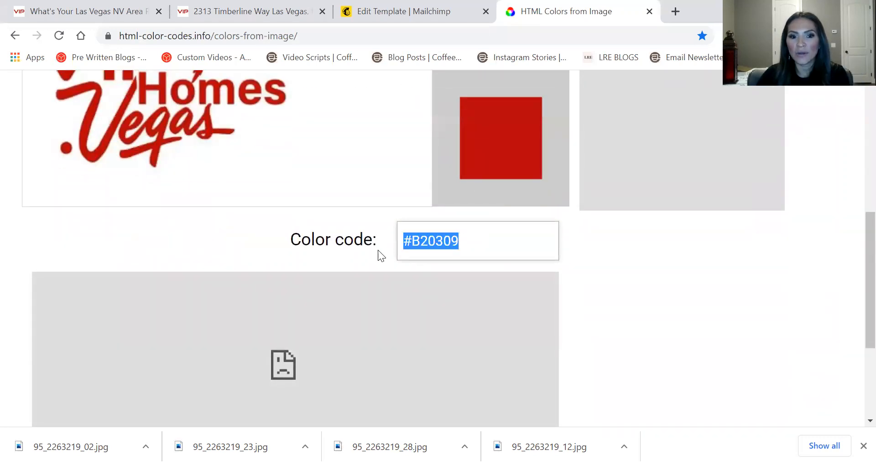
{"action": "left_click", "coordinate": [383, 11]}
{"action": "left_click", "coordinate": [556, 274]}
{"action": "type", "text": "#b20309"}
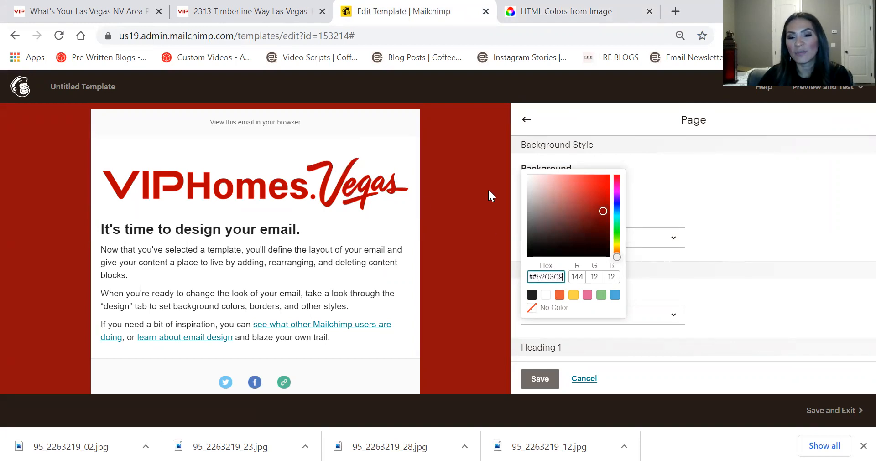
Save the logo red #B20309 as the page background and bring up the content blocks list
{"action": "left_click", "coordinate": [695, 182]}
{"action": "left_click", "coordinate": [540, 380]}
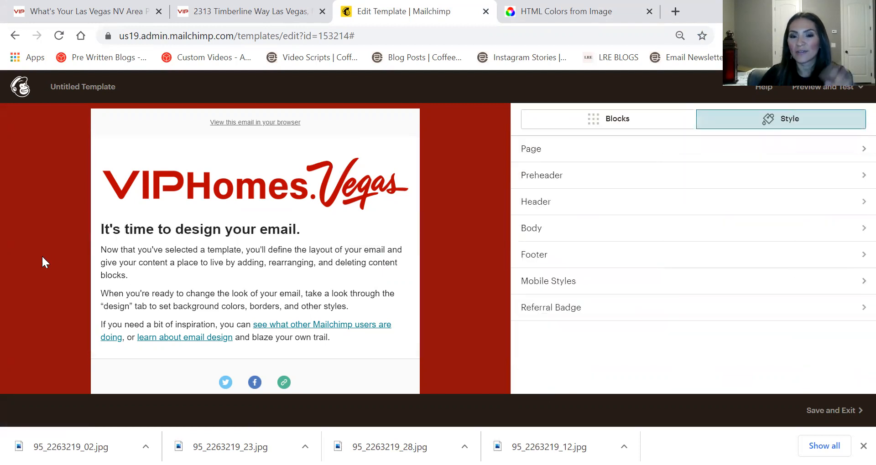
{"action": "scroll", "coordinate": [416, 171], "scroll_direction": "down", "scroll_amount": 2}
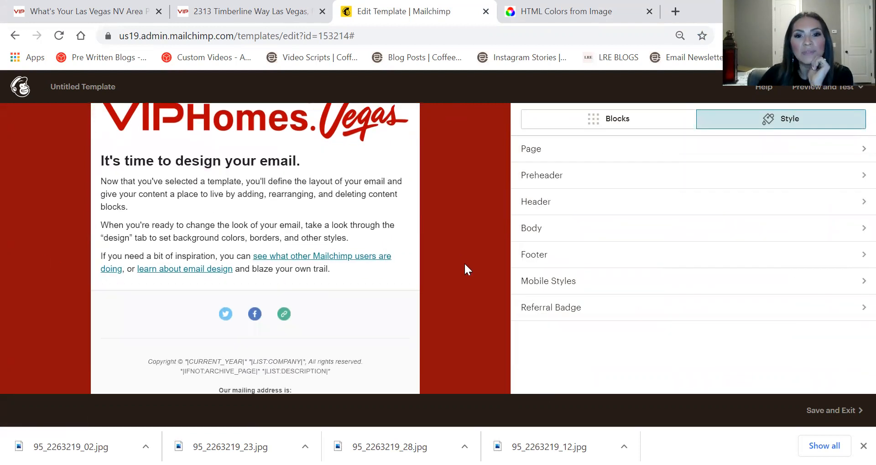
{"action": "left_click", "coordinate": [584, 115]}
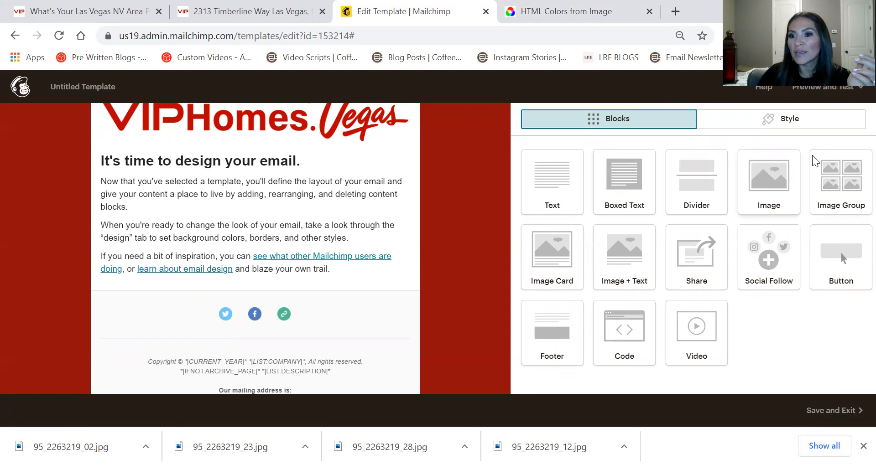
Drop two Image Group blocks beneath the logo, saving each one
{"action": "left_click_drag", "start_coordinate": [834, 176], "coordinate": [308, 167]}
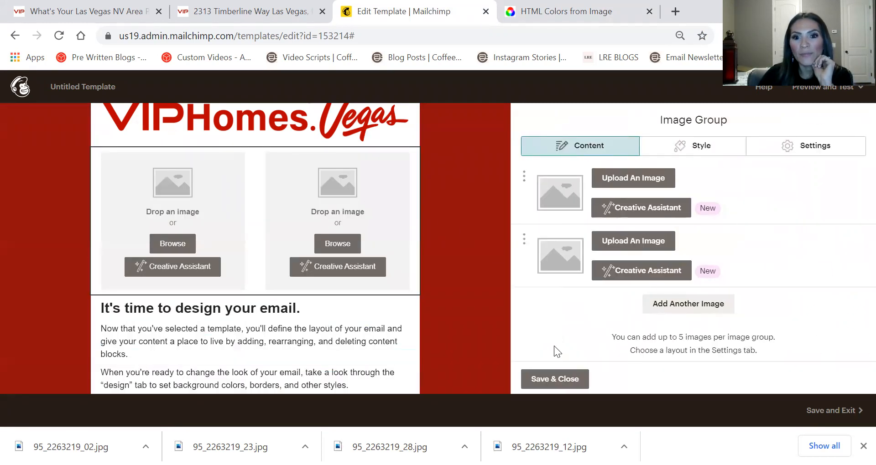
{"action": "left_click", "coordinate": [560, 378]}
{"action": "left_click_drag", "start_coordinate": [852, 166], "coordinate": [200, 321]}
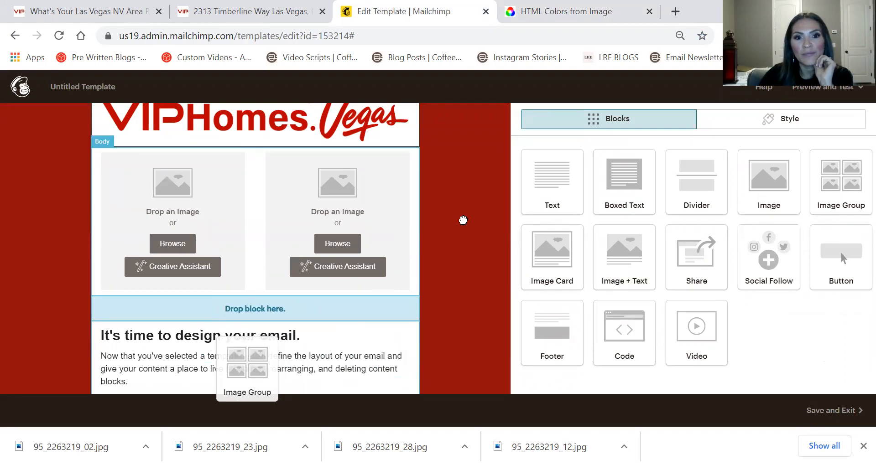
{"action": "left_click", "coordinate": [549, 381]}
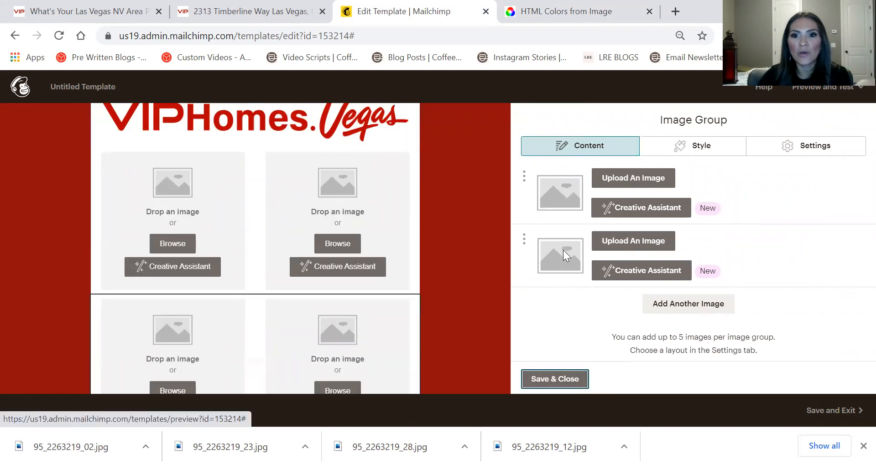
{"action": "left_click", "coordinate": [565, 381]}
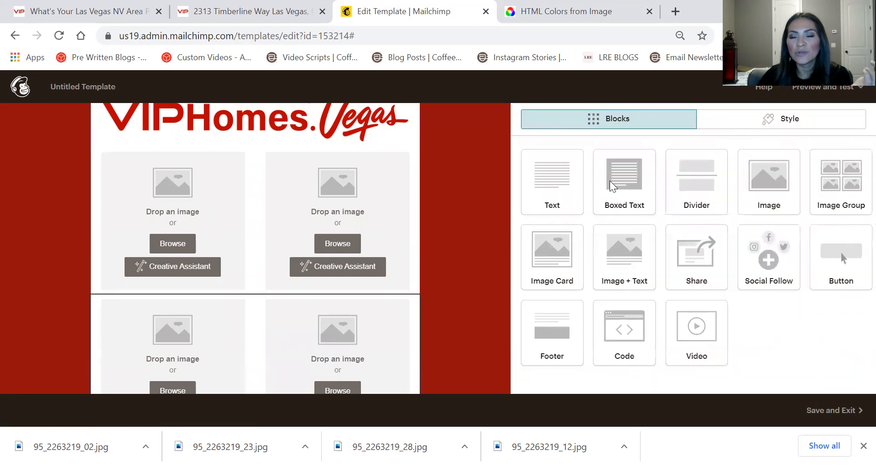
Place a Divider block beneath the logo with padding top 18 and padding bottom 50, then save it
{"action": "left_click_drag", "start_coordinate": [702, 182], "coordinate": [279, 176]}
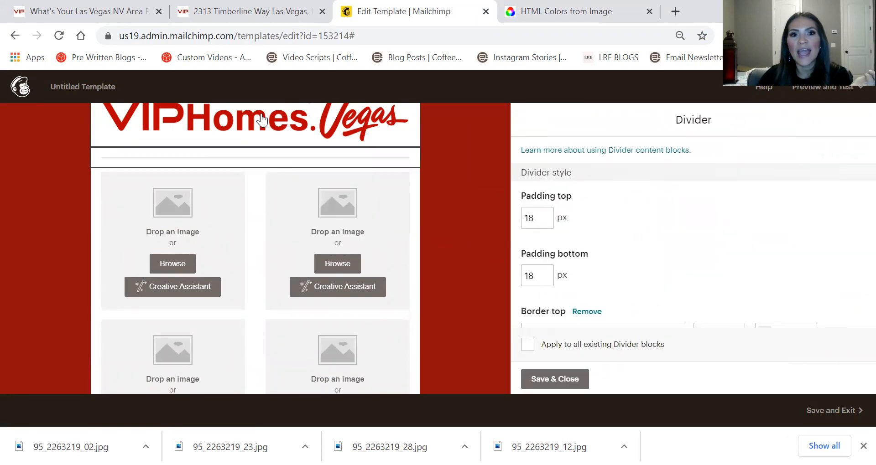
{"action": "left_click", "coordinate": [538, 215]}
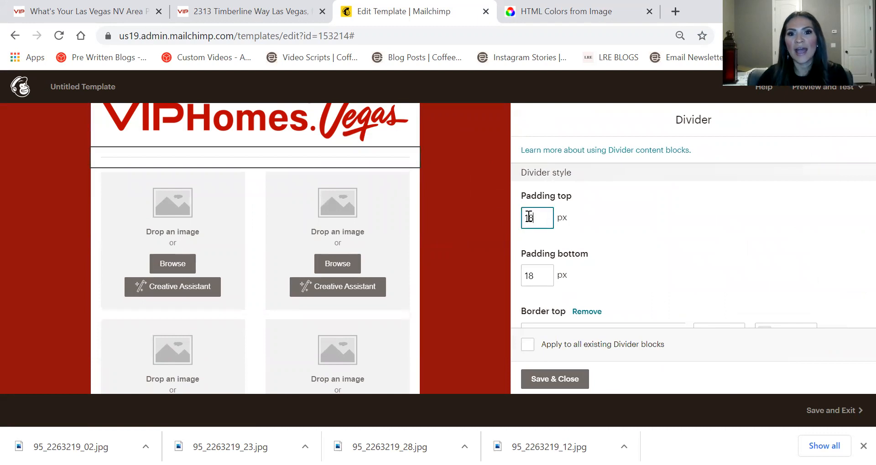
{"action": "key", "text": "Tab"}
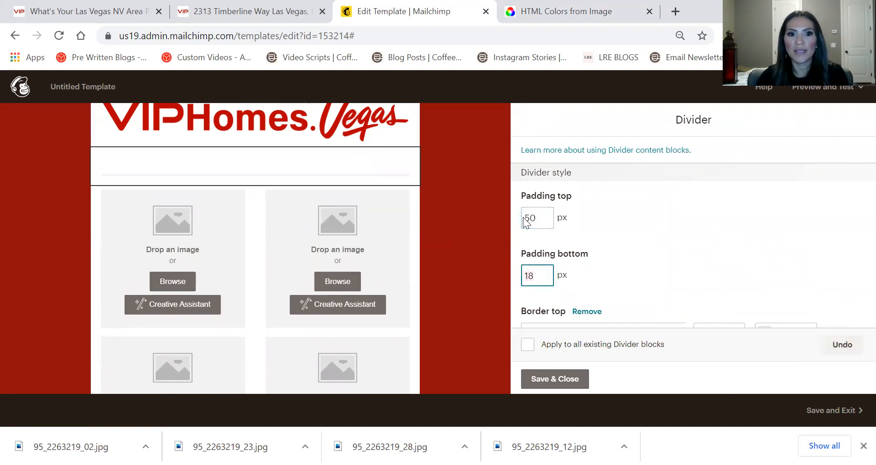
{"action": "key", "text": "Tab"}
{"action": "key", "text": "shift+Tab"}
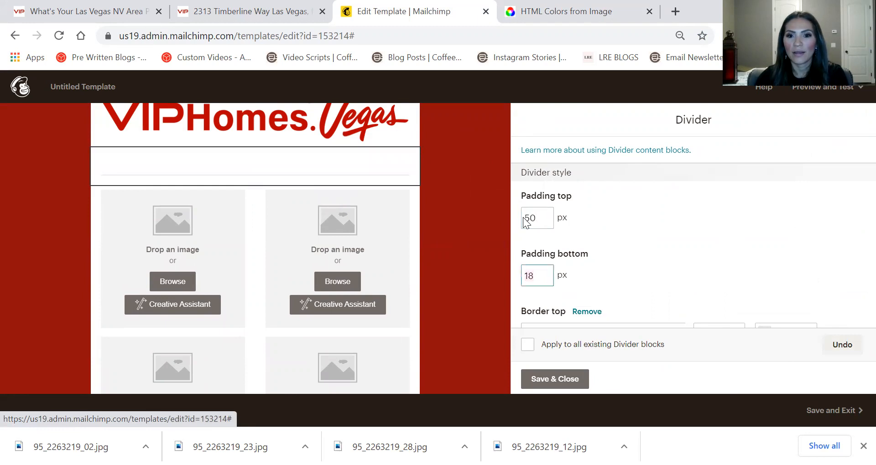
{"action": "type", "text": "50"}
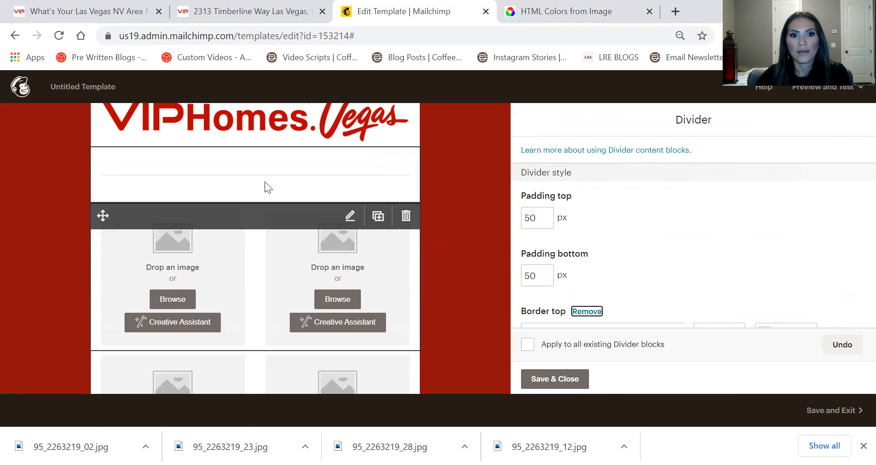
{"action": "left_click", "coordinate": [543, 218]}
{"action": "double_click", "coordinate": [543, 217]}
{"action": "type", "text": "18"}
{"action": "left_click", "coordinate": [643, 264]}
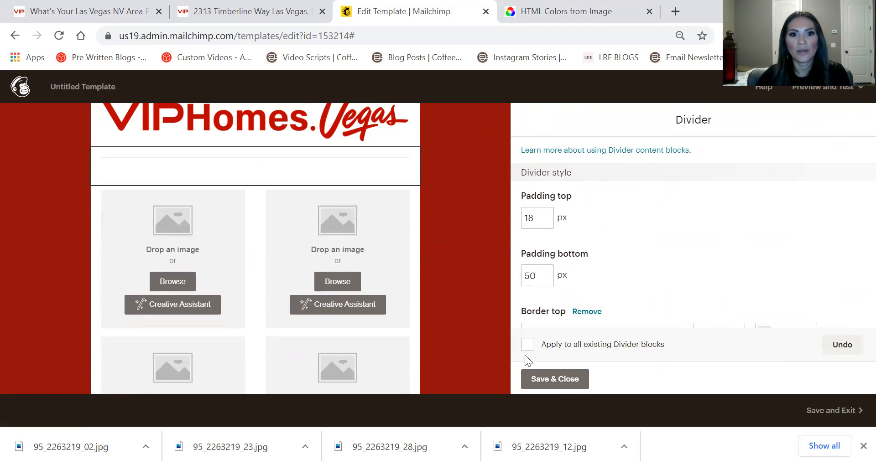
{"action": "left_click", "coordinate": [557, 382]}
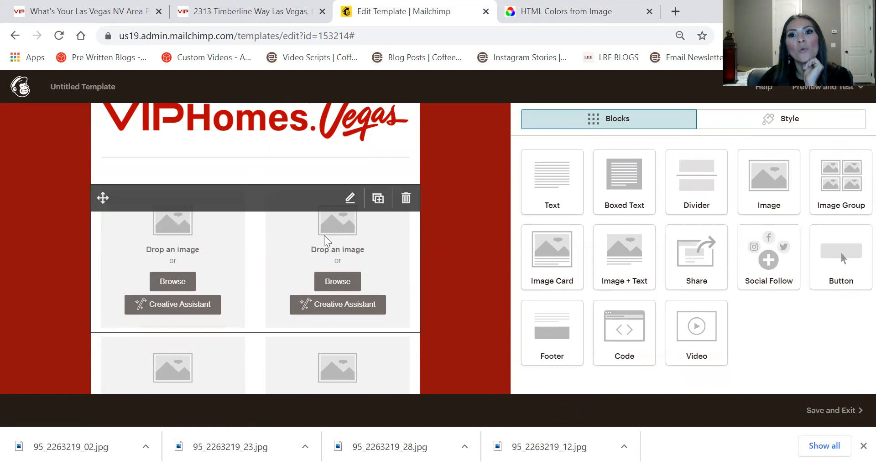
Add a text block above the image groups and make its text a centred Heading 1 'HEADING'
{"action": "mouse_move", "coordinate": [262, 182]}
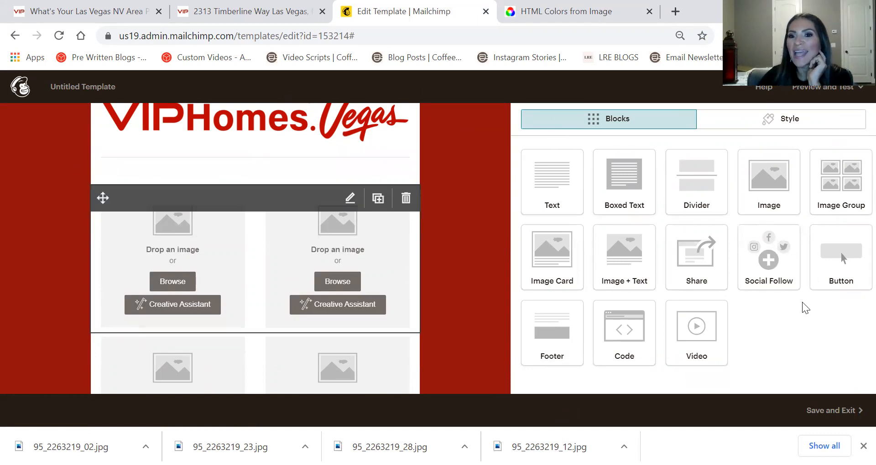
{"action": "left_click_drag", "start_coordinate": [543, 173], "coordinate": [329, 184]}
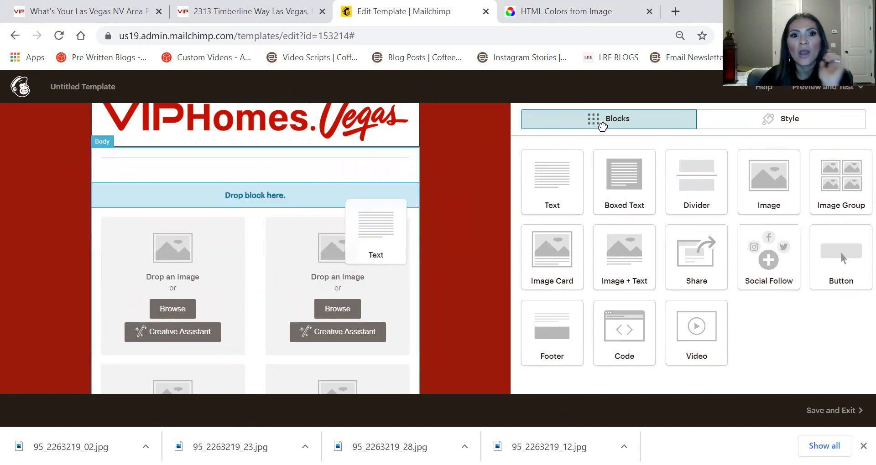
{"action": "left_click_drag", "start_coordinate": [258, 177], "coordinate": [258, 179]}
{"action": "double_click", "coordinate": [706, 219]}
{"action": "key", "text": "ctrl+a"}
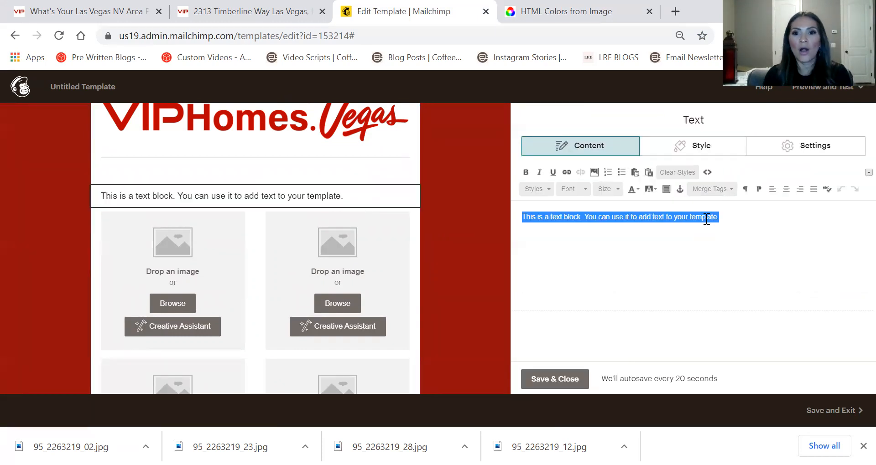
{"action": "type", "text": "HEADING"}
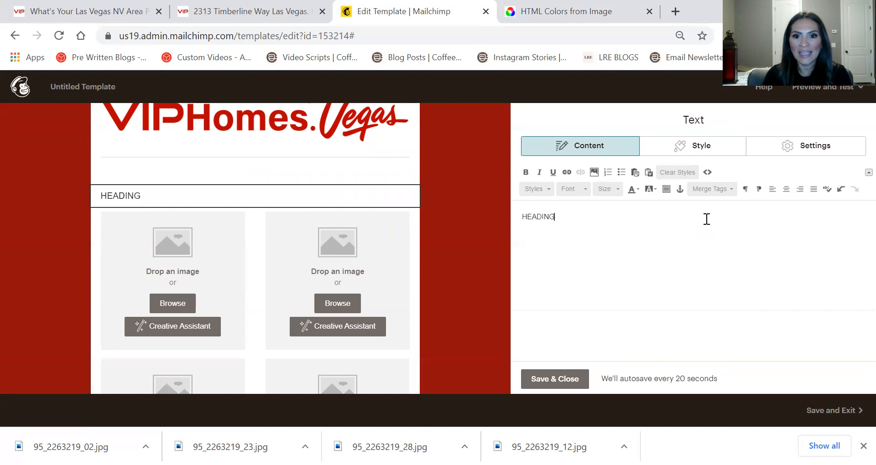
{"action": "key", "text": "ctrl+a"}
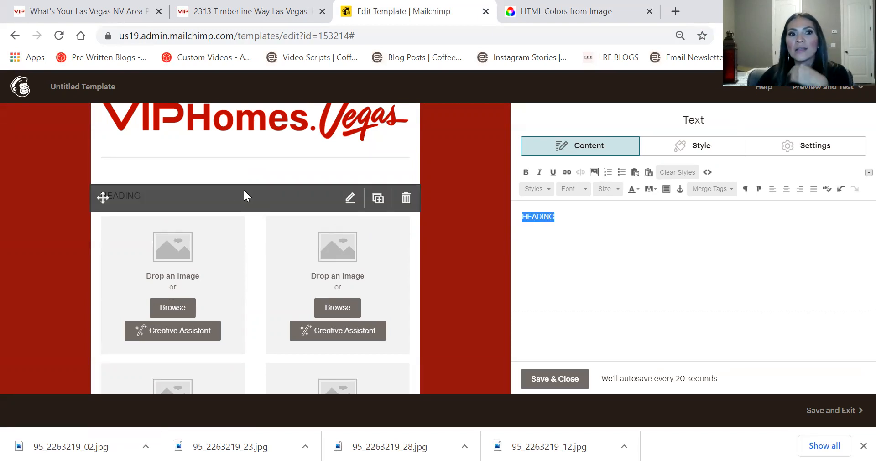
{"action": "left_click", "coordinate": [784, 189]}
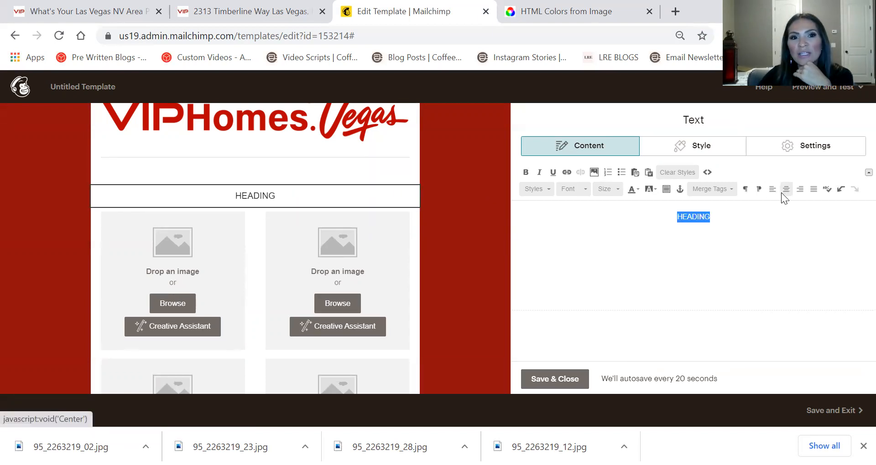
{"action": "left_click", "coordinate": [585, 188]}
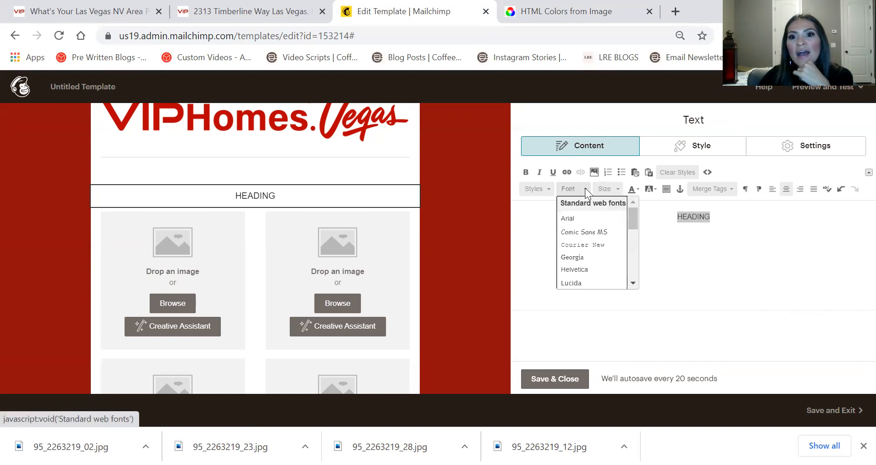
{"action": "left_click", "coordinate": [540, 190]}
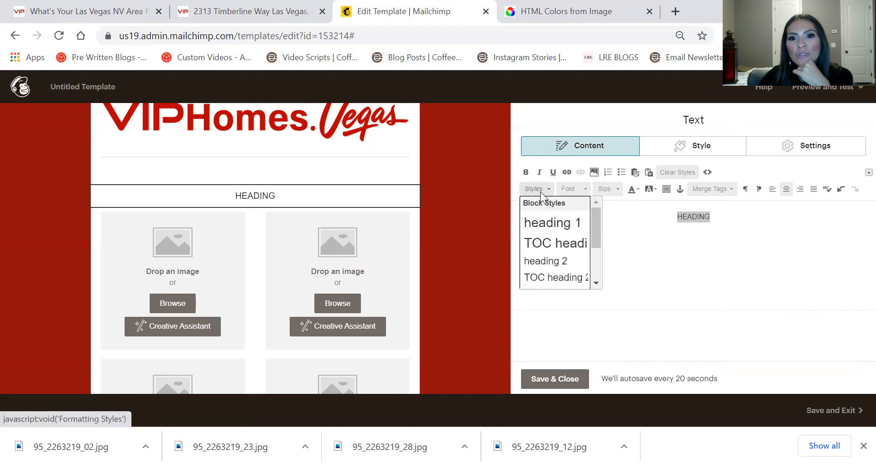
{"action": "left_click", "coordinate": [539, 228]}
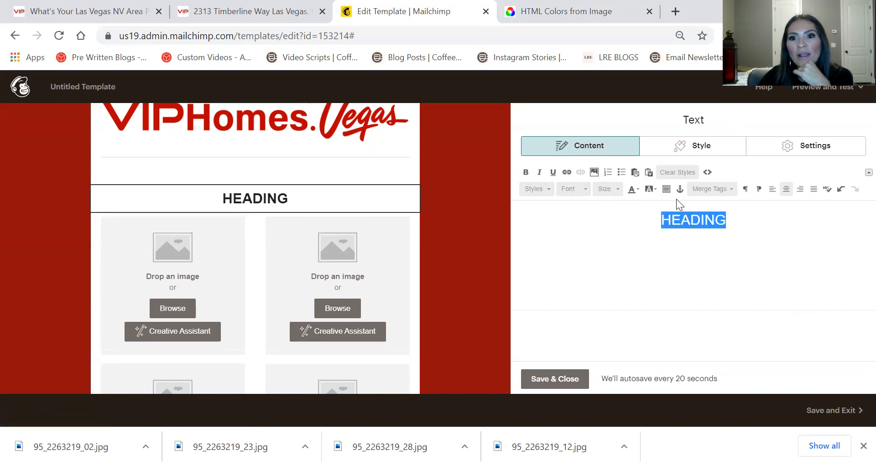
Type the heading text 'JUST SOLD/ JUST LISTED / OPEN HOUSE'
{"action": "type", "text": "jUST"}
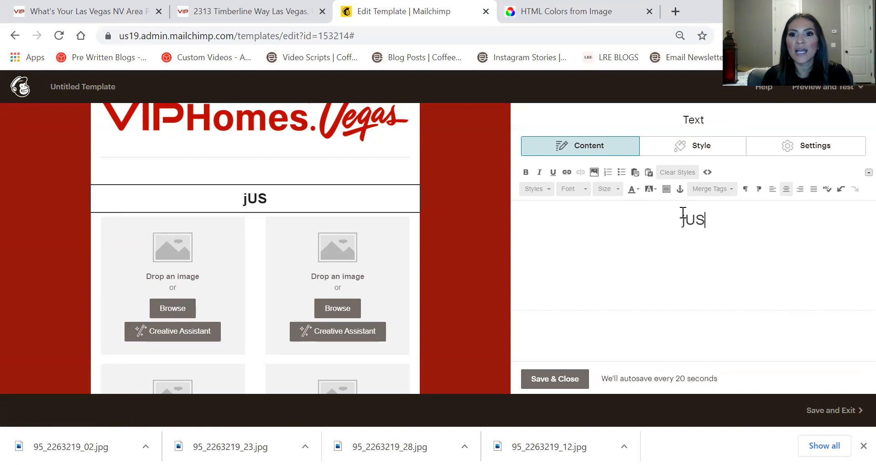
{"action": "key", "text": "BackSpace"}
{"action": "key", "text": "BackSpace"}
{"action": "key", "text": "BackSpace"}
{"action": "key", "text": "BackSpace"}
{"action": "key", "text": "BackSpace"}
{"action": "type", "text": "S"}
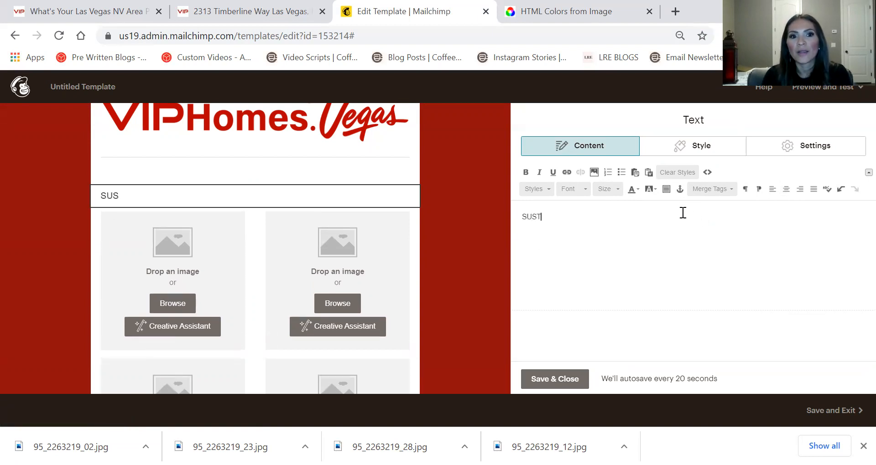
{"action": "key", "text": "BackSpace"}
{"action": "type", "text": "JUST"}
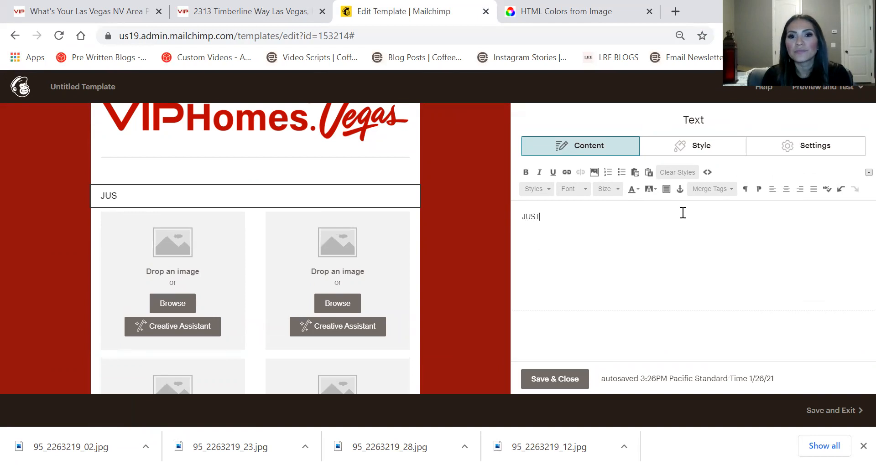
{"action": "type", "text": " SOLD/"}
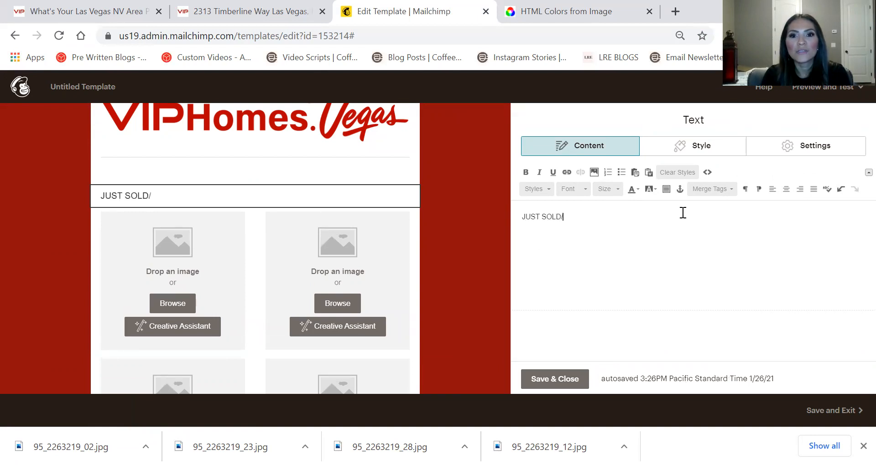
{"action": "key", "text": "BackSpace"}
{"action": "key", "text": "BackSpace"}
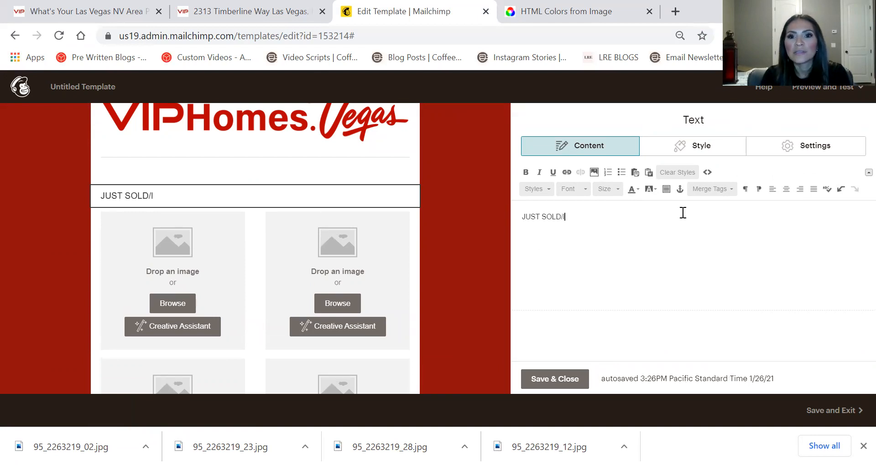
{"action": "type", "text": "jUST"}
{"action": "key", "text": "BackSpace"}
{"action": "key", "text": "BackSpace"}
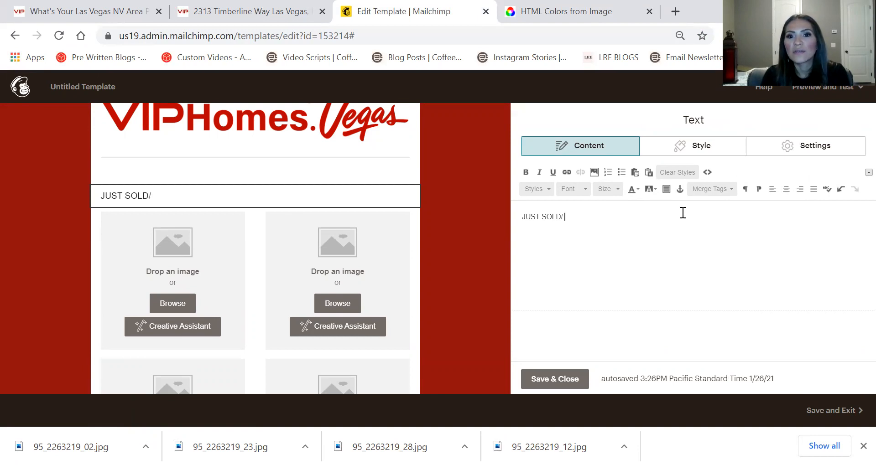
{"action": "type", "text": "UST LISTED"}
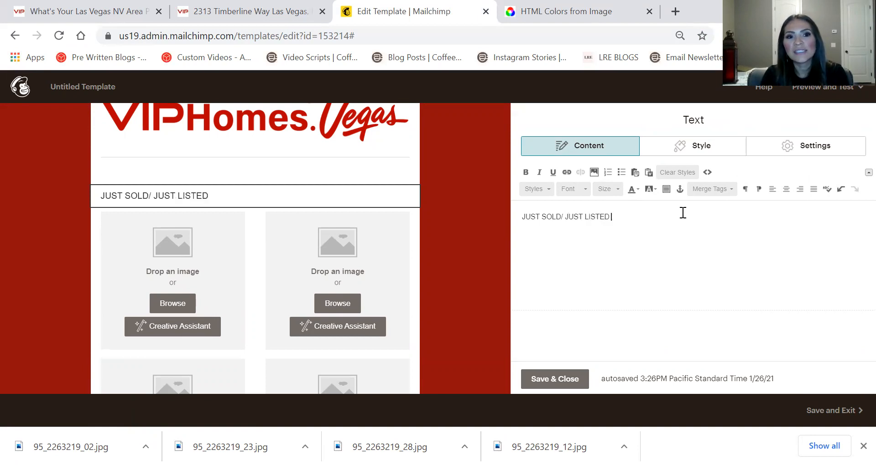
{"action": "type", "text": " / OPEN HOUSE"}
Format the whole heading centred, Fire Brick red, bold, at size 64
{"action": "key", "text": "ctrl+a"}
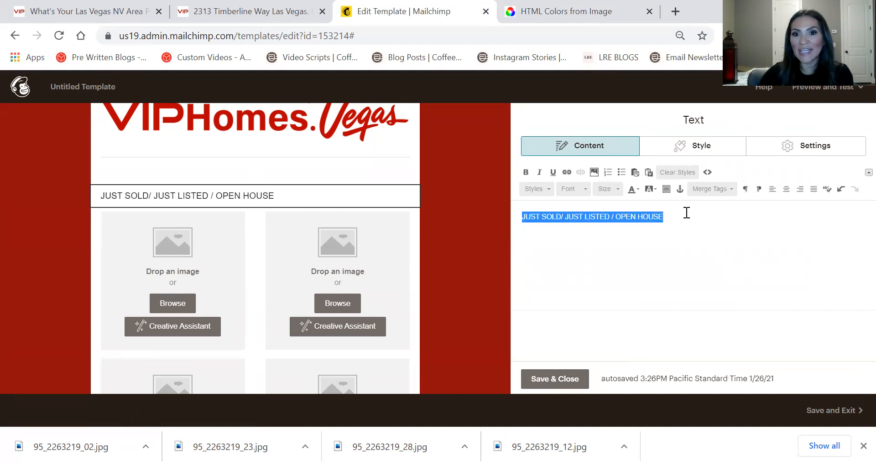
{"action": "left_click", "coordinate": [784, 194]}
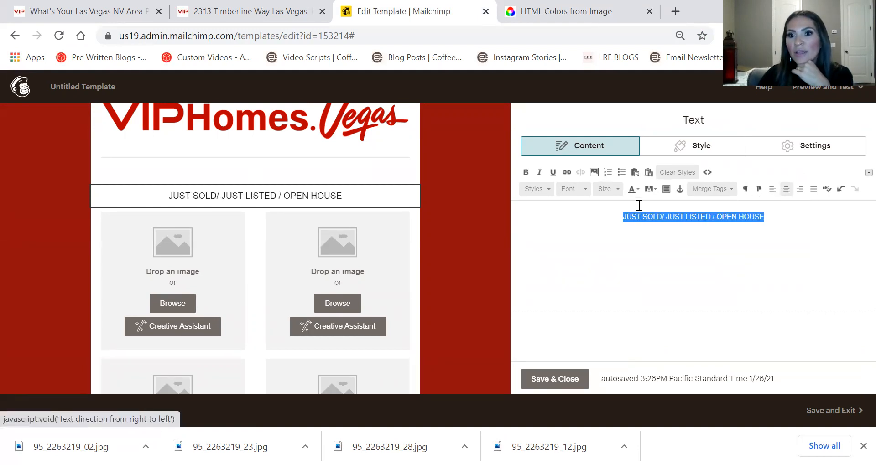
{"action": "left_click", "coordinate": [630, 191]}
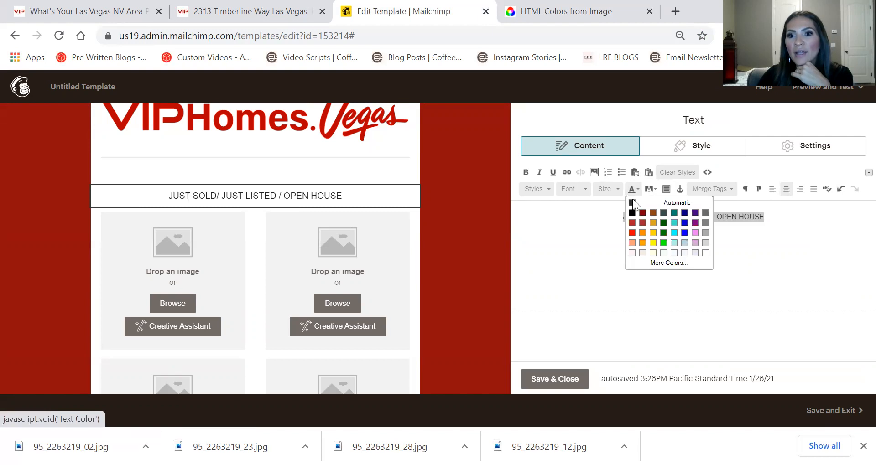
{"action": "left_click", "coordinate": [632, 222]}
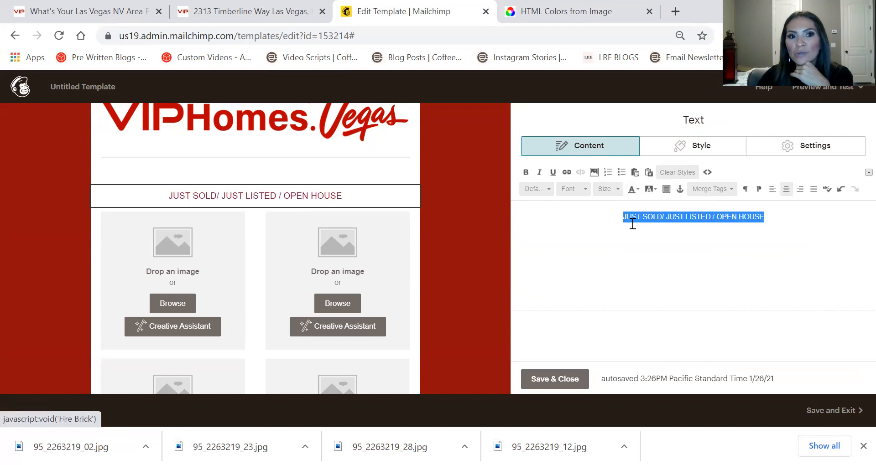
{"action": "left_click", "coordinate": [526, 172]}
{"action": "left_click", "coordinate": [616, 188]}
{"action": "scroll", "coordinate": [621, 242], "scroll_direction": "down", "scroll_amount": 3}
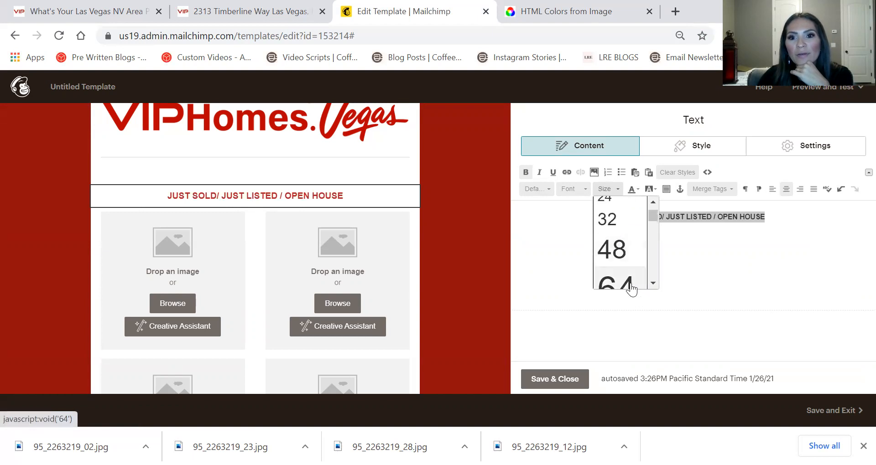
{"action": "left_click", "coordinate": [632, 287]}
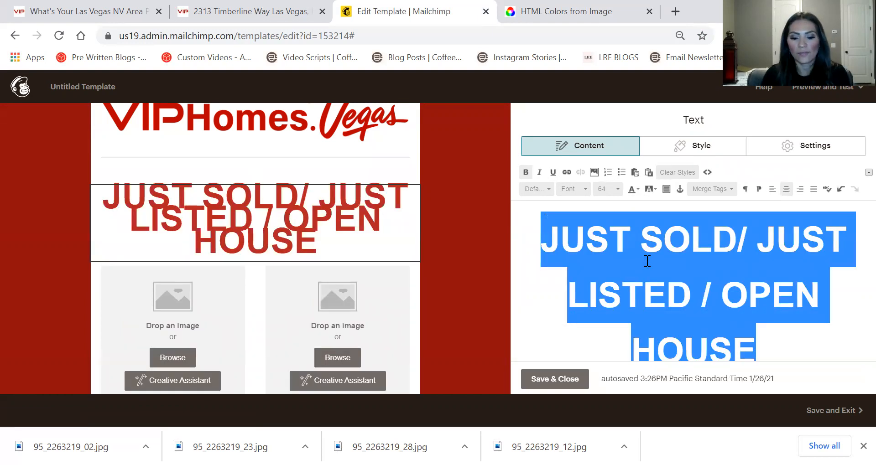
Retype 'HEADING' and try the Arial, Comic Sans MS, Georgia and Helvetica fonts, ending on Helvetica
{"action": "type", "text": "hE"}
{"action": "key", "text": "BackSpace"}
{"action": "key", "text": "BackSpace"}
{"action": "type", "text": "HEADI"}
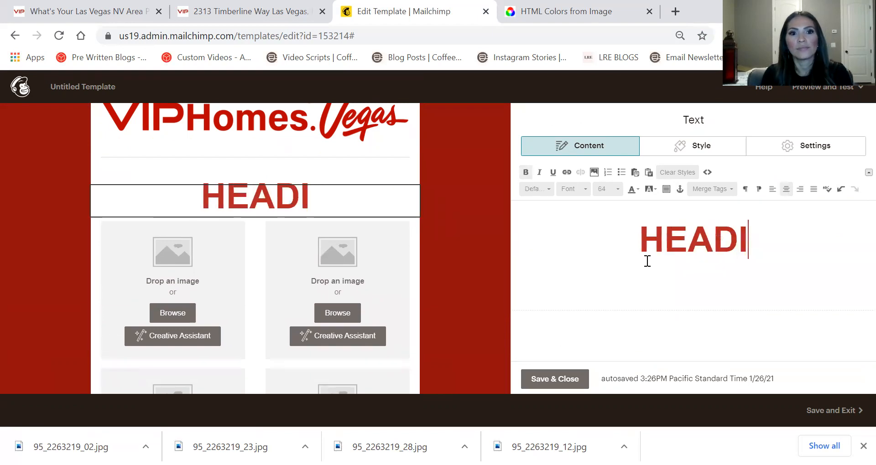
{"action": "type", "text": "NG"}
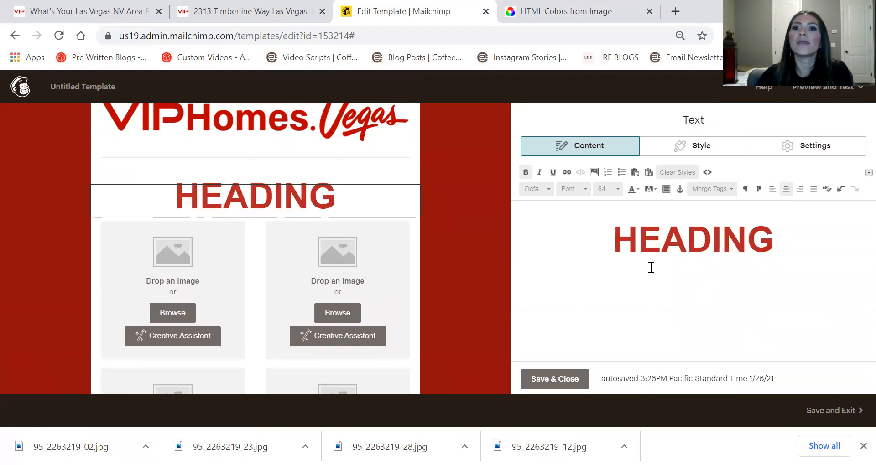
{"action": "double_click", "coordinate": [651, 248]}
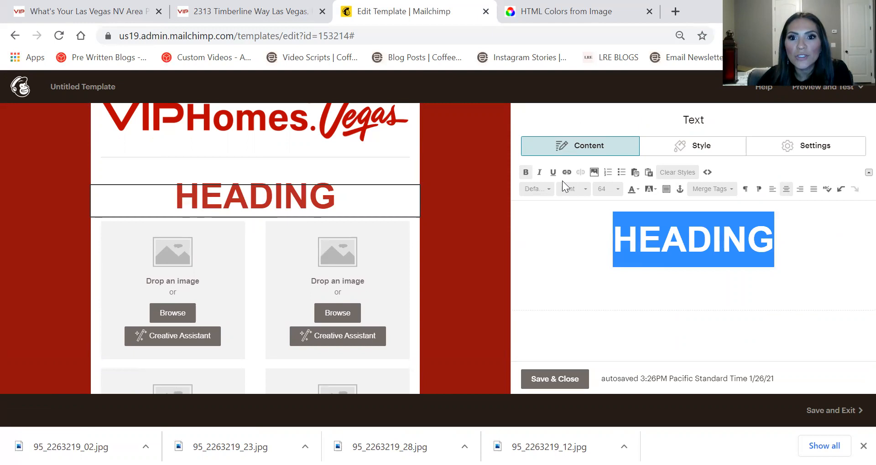
{"action": "left_click", "coordinate": [585, 190]}
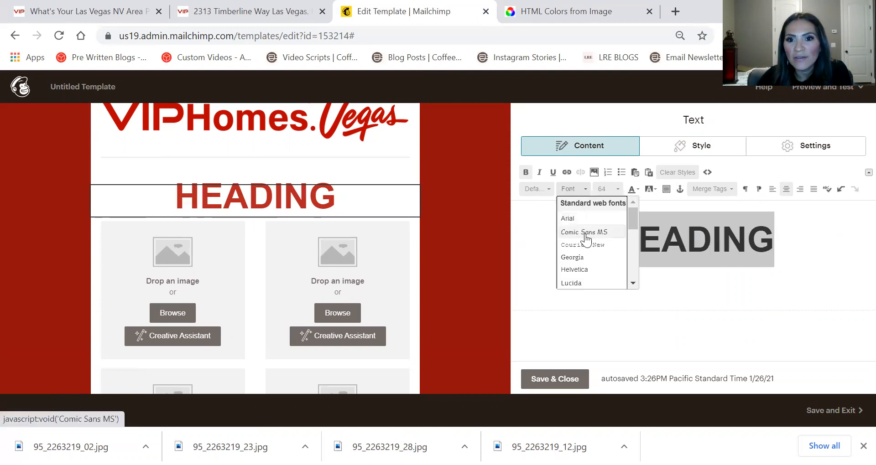
{"action": "left_click", "coordinate": [582, 220]}
{"action": "left_click", "coordinate": [571, 193]}
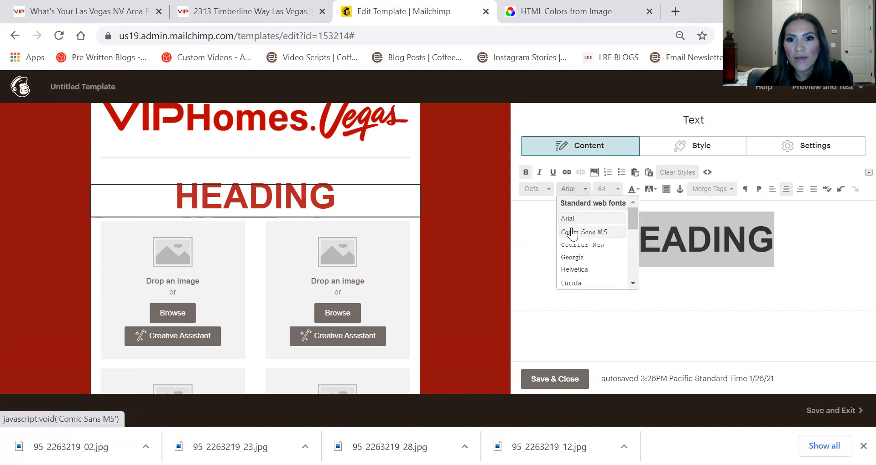
{"action": "left_click", "coordinate": [572, 229]}
{"action": "left_click", "coordinate": [573, 192]}
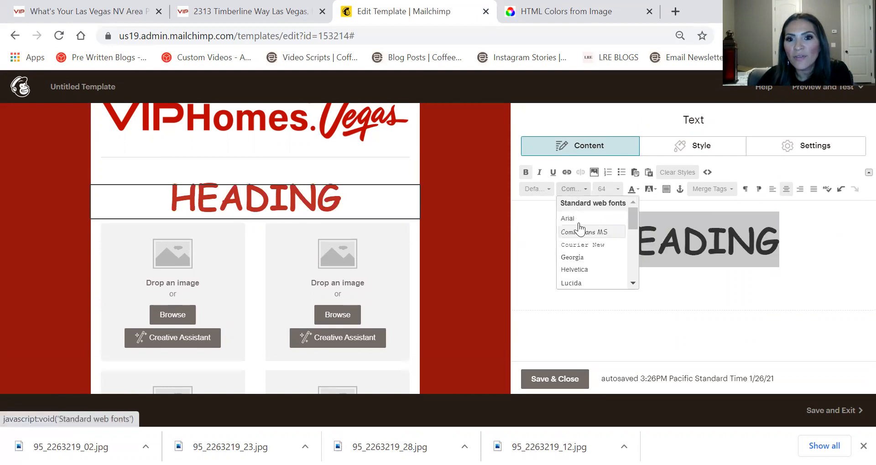
{"action": "left_click", "coordinate": [586, 256]}
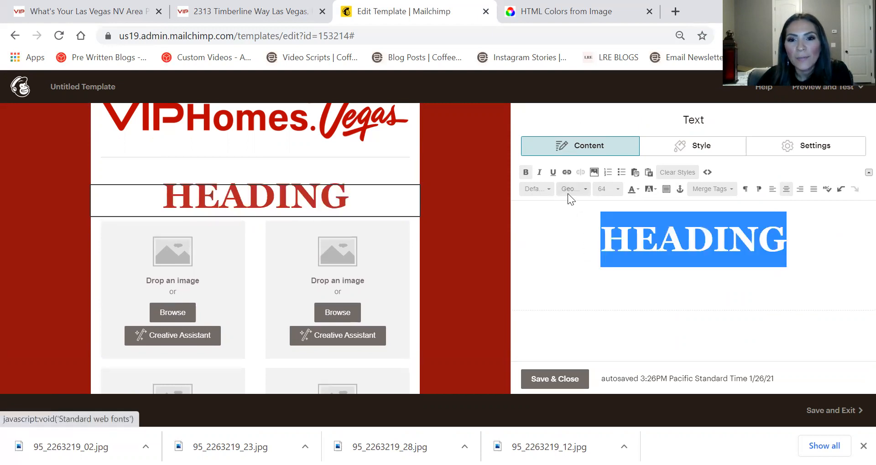
{"action": "left_click", "coordinate": [567, 194]}
{"action": "left_click", "coordinate": [587, 272]}
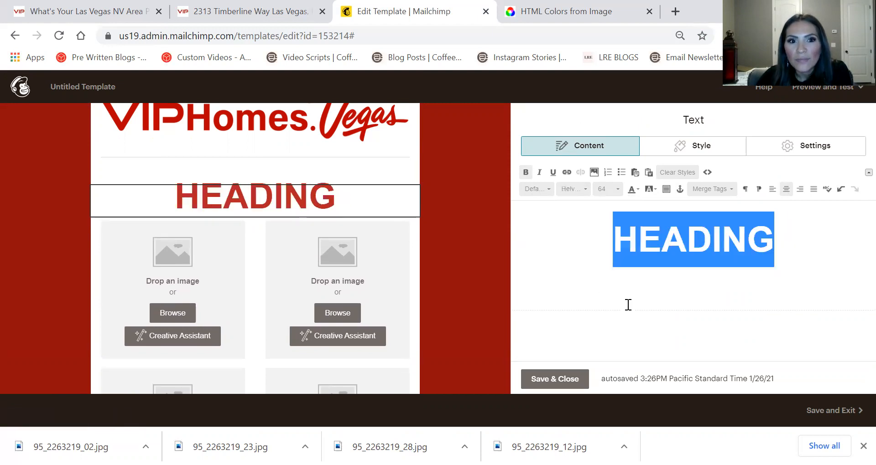
{"action": "left_click", "coordinate": [629, 303]}
Replace the heading with 'JUST LISTED' and save the text block
{"action": "double_click", "coordinate": [753, 237]}
{"action": "type", "text": "jUST"}
{"action": "key", "text": "BackSpace"}
{"action": "key", "text": "BackSpace"}
{"action": "key", "text": "BackSpace"}
{"action": "key", "text": "BackSpace"}
{"action": "type", "text": "JUST II"}
{"action": "key", "text": "BackSpace"}
{"action": "key", "text": "BackSpace"}
{"action": "type", "text": "LISTED"}
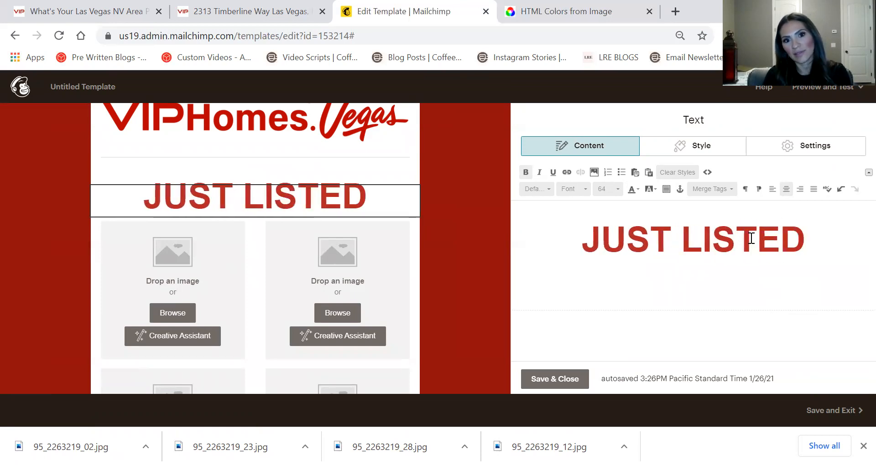
{"action": "left_click", "coordinate": [561, 380]}
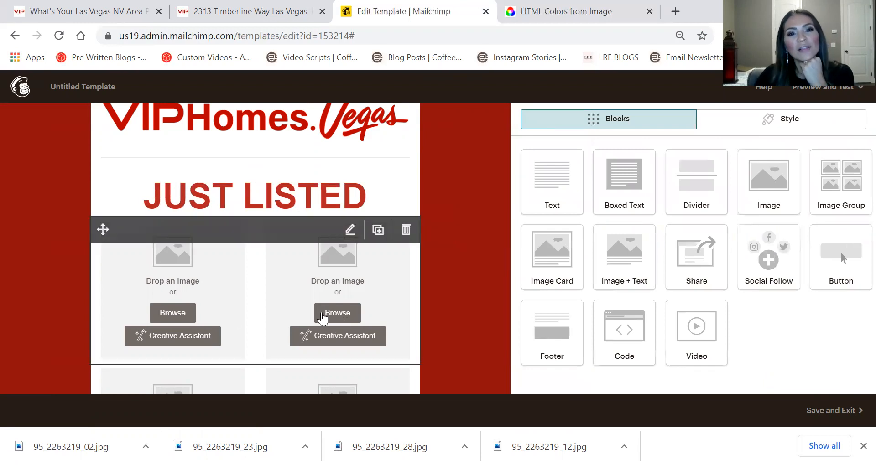
In the welcome text block, replace the opening line with the heading 'Property Address'
{"action": "scroll", "coordinate": [447, 229], "scroll_direction": "up", "scroll_amount": 3}
{"action": "mouse_move", "coordinate": [224, 289]}
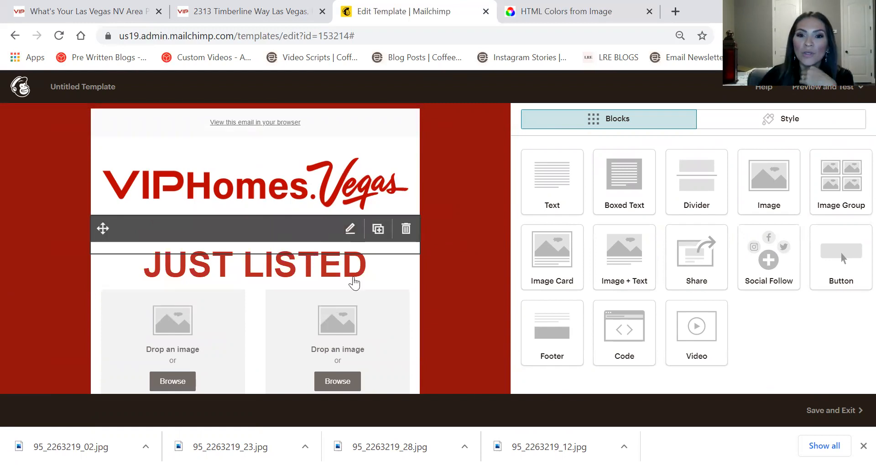
{"action": "scroll", "coordinate": [468, 175], "scroll_direction": "down", "scroll_amount": 3}
{"action": "scroll", "coordinate": [333, 132], "scroll_direction": "down", "scroll_amount": 2}
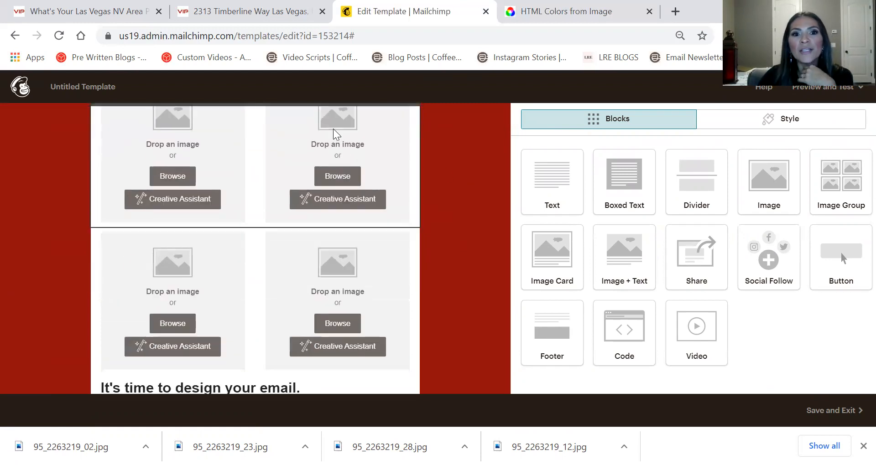
{"action": "scroll", "coordinate": [426, 169], "scroll_direction": "up", "scroll_amount": 6}
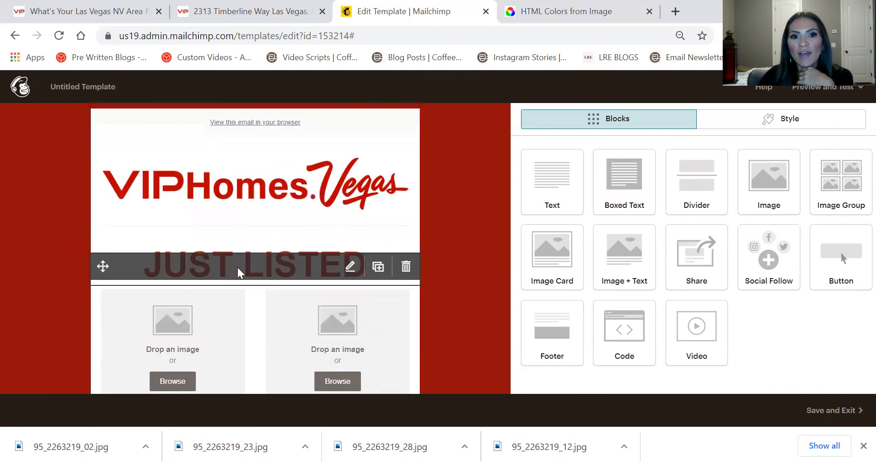
{"action": "scroll", "coordinate": [313, 239], "scroll_direction": "down", "scroll_amount": 8}
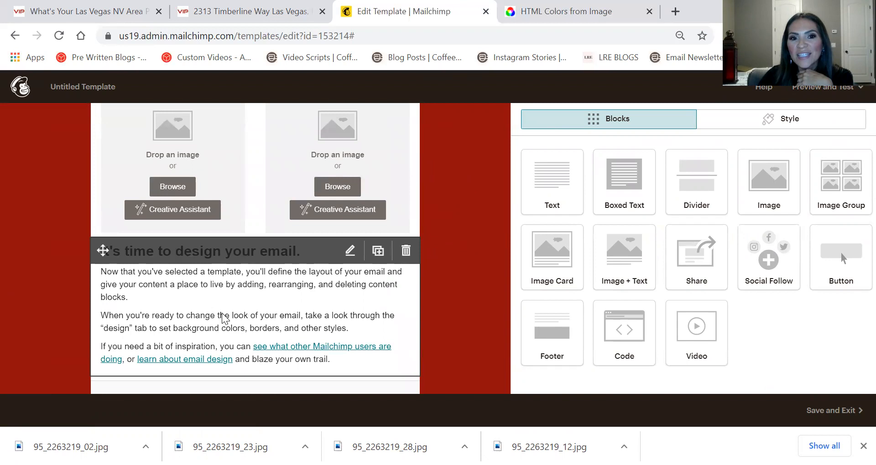
{"action": "left_click", "coordinate": [223, 318]}
{"action": "left_click_drag", "start_coordinate": [737, 271], "coordinate": [520, 273]}
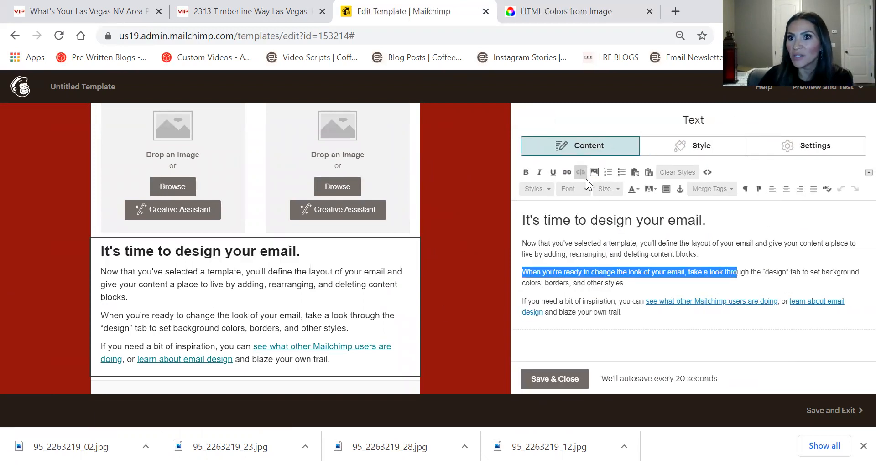
{"action": "triple_click", "coordinate": [606, 212]}
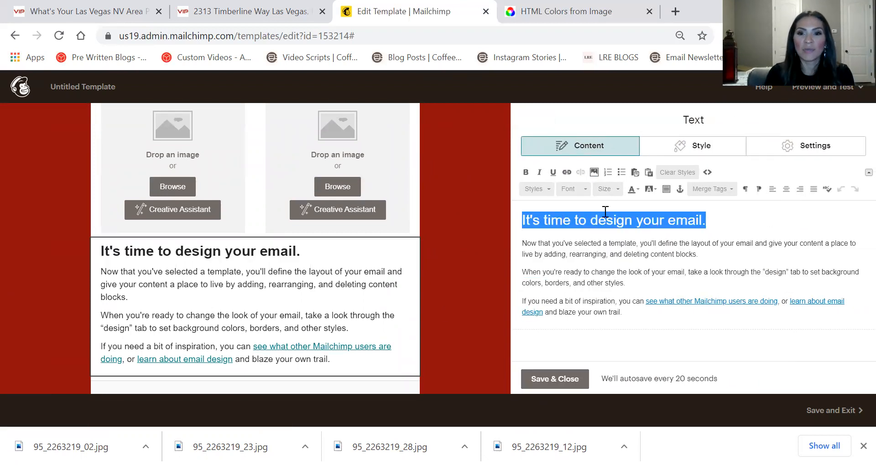
{"action": "key", "text": "BackSpace"}
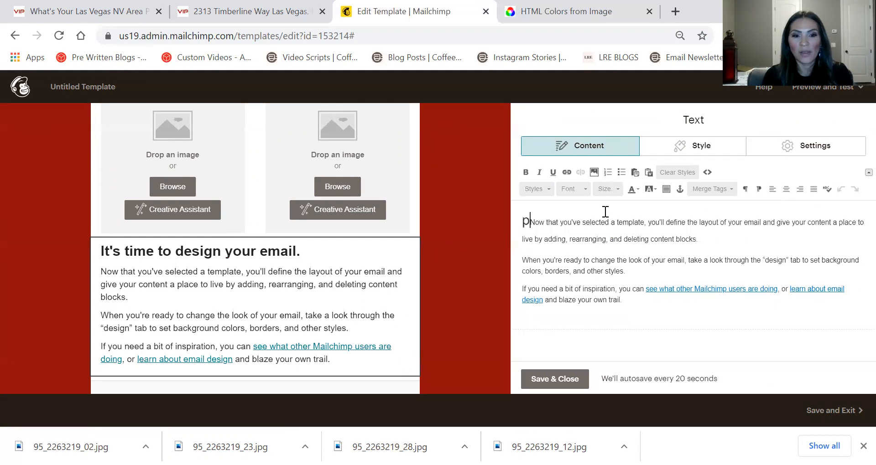
{"action": "type", "text": "pROPER"}
{"action": "key", "text": "BackSpace"}
{"action": "key", "text": "BackSpace"}
{"action": "key", "text": "BackSpace"}
{"action": "key", "text": "BackSpace"}
{"action": "key", "text": "BackSpace"}
{"action": "key", "text": "BackSpace"}
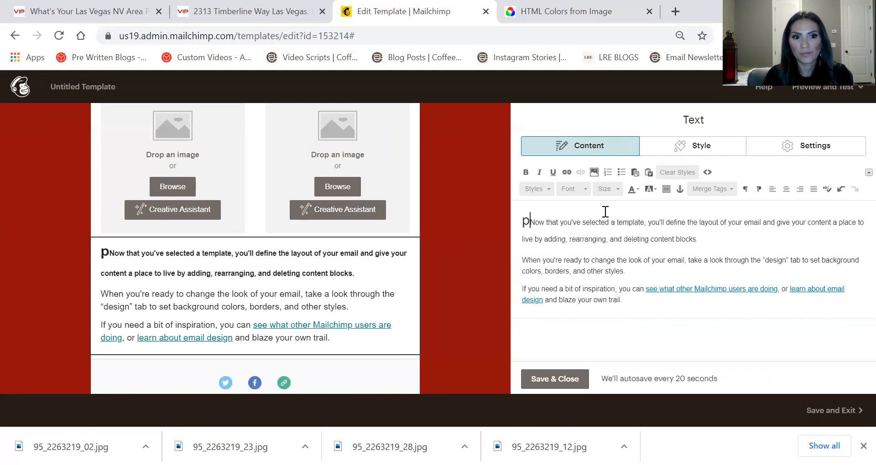
{"action": "type", "text": "Property Ad"}
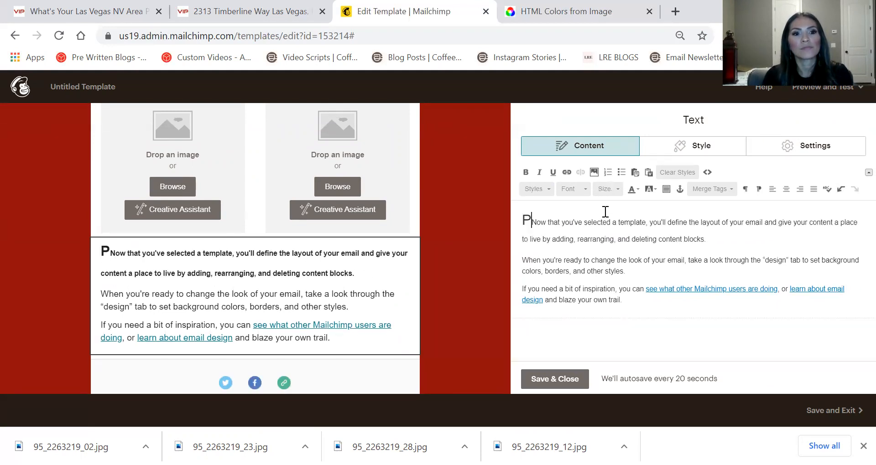
{"action": "type", "text": "dress"}
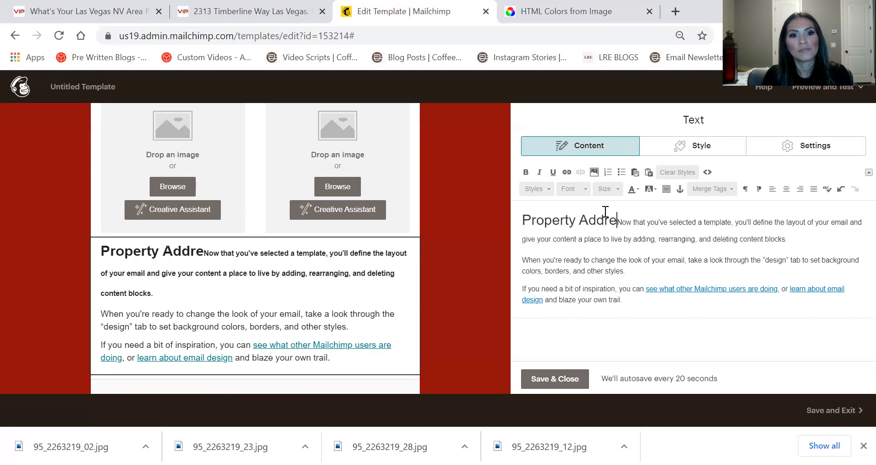
{"action": "key", "text": "Return"}
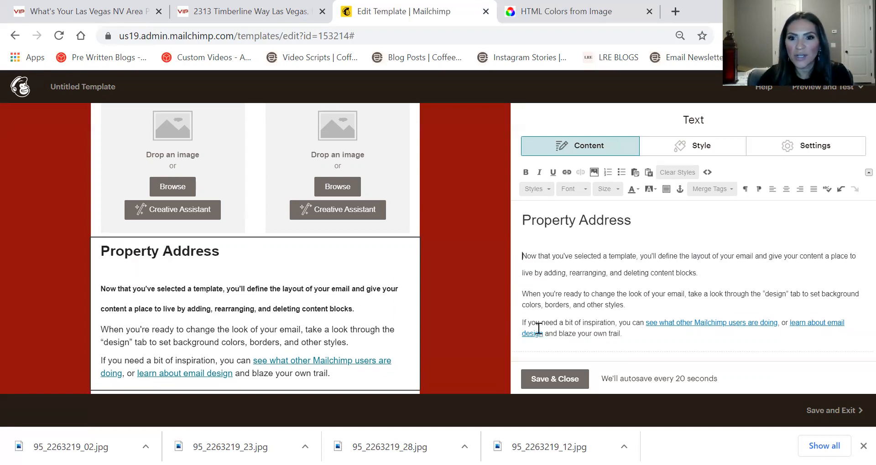
Replace the body paragraphs with 'Property Description', centre all the text, and save the block
{"action": "left_click_drag", "start_coordinate": [611, 330], "coordinate": [517, 257]}
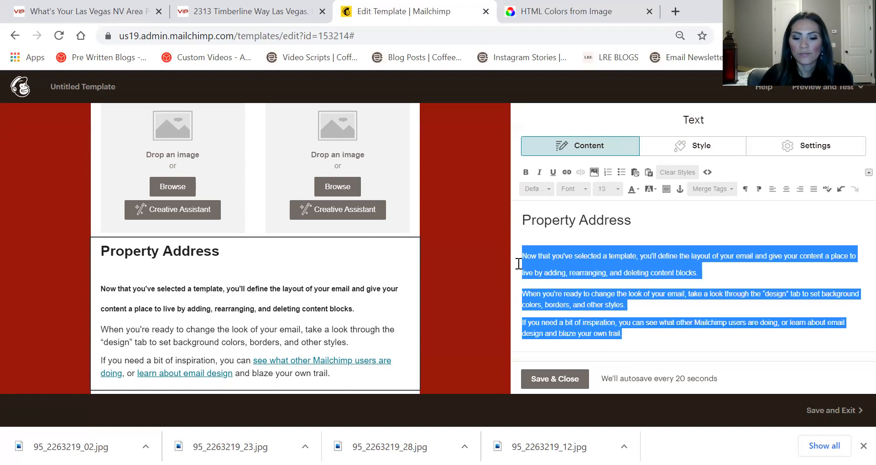
{"action": "type", "text": "Property Description"}
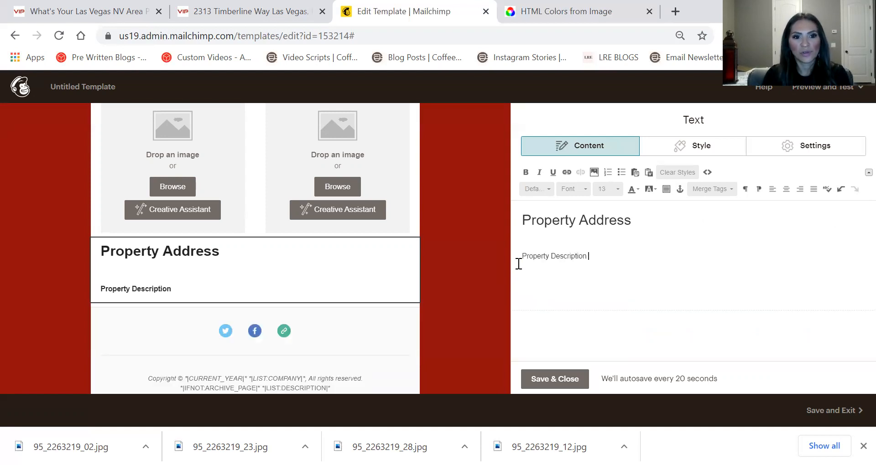
{"action": "key", "text": "ctrl+a"}
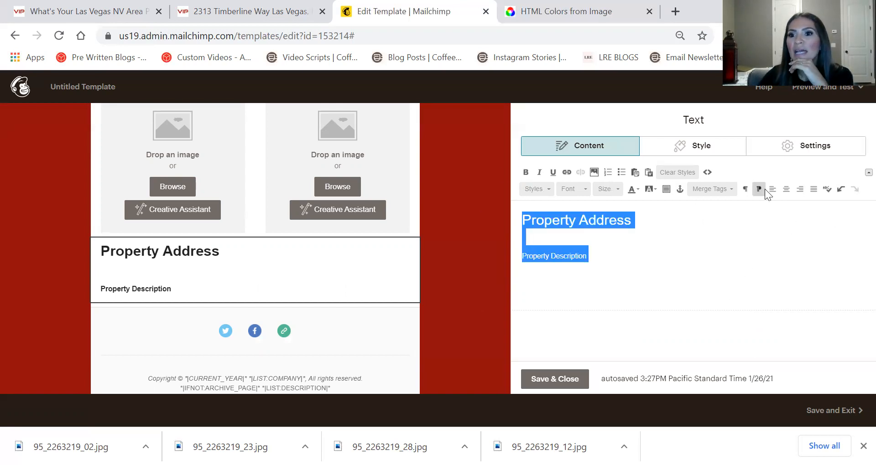
{"action": "left_click", "coordinate": [784, 189]}
{"action": "left_click", "coordinate": [328, 275]}
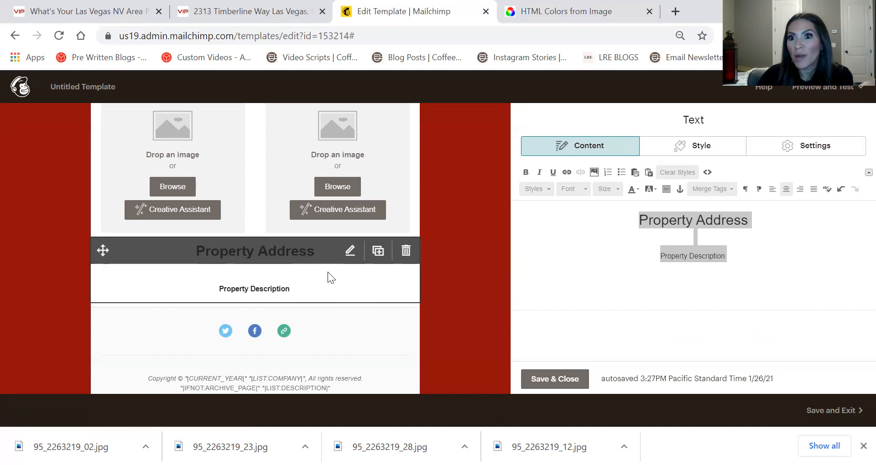
{"action": "left_click", "coordinate": [568, 383]}
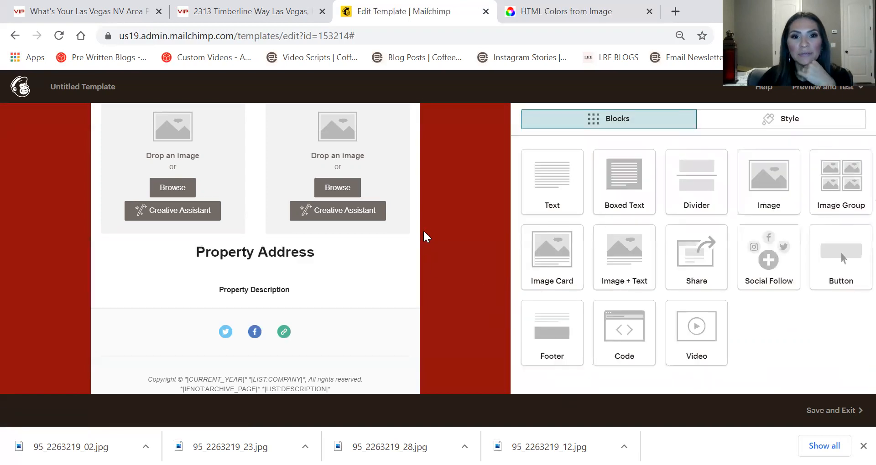
Open the Social Follow block for editing, then switch to the VIPHomes.Vegas property-worth tab
{"action": "scroll", "coordinate": [428, 246], "scroll_direction": "down", "scroll_amount": 10}
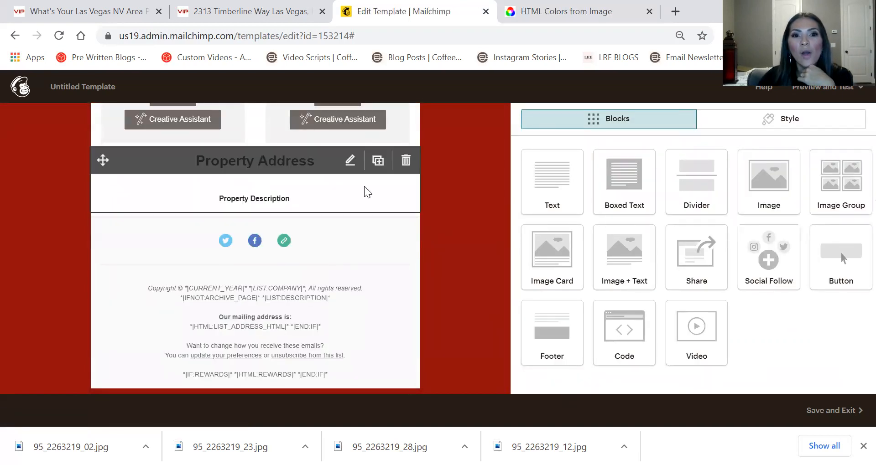
{"action": "left_click", "coordinate": [301, 242]}
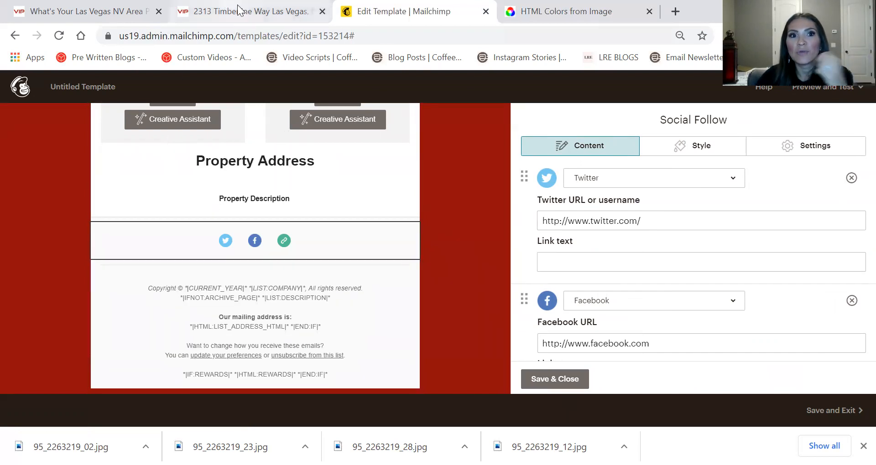
{"action": "left_click", "coordinate": [42, 12]}
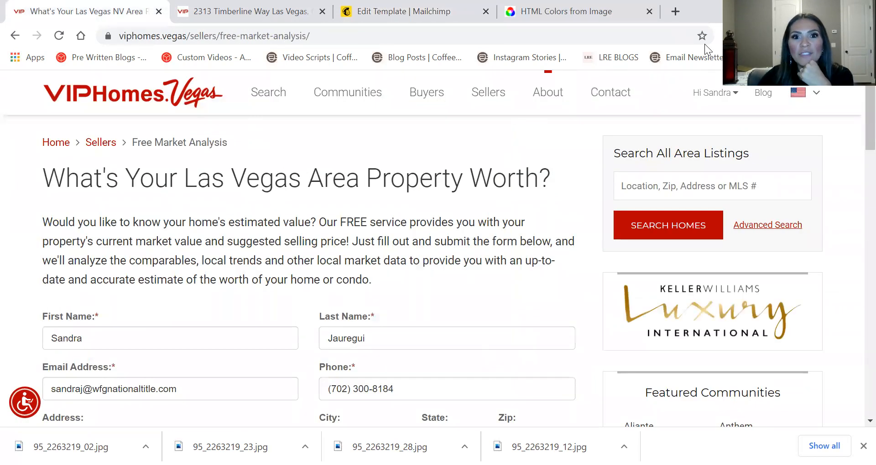
Open the agency's Facebook and Twitter pages from the site footer and copy the Twitter address
{"action": "scroll", "coordinate": [440, 180], "scroll_direction": "down", "scroll_amount": 2}
{"action": "scroll", "coordinate": [435, 197], "scroll_direction": "down", "scroll_amount": 15}
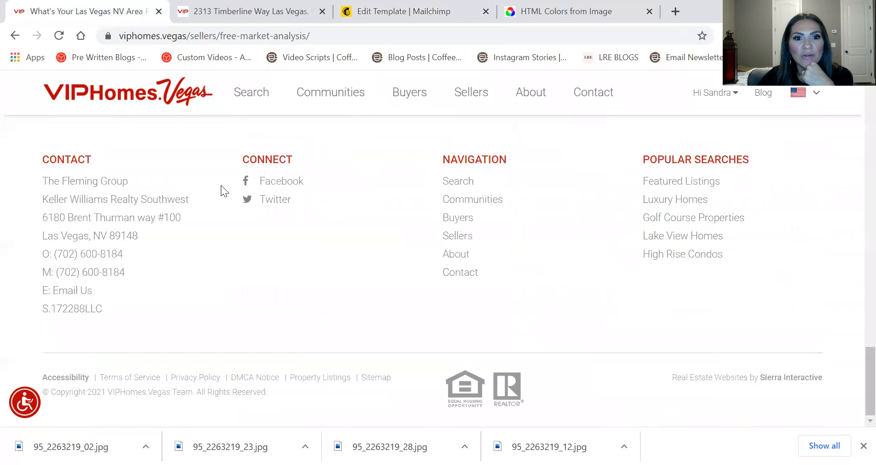
{"action": "left_click", "coordinate": [270, 182]}
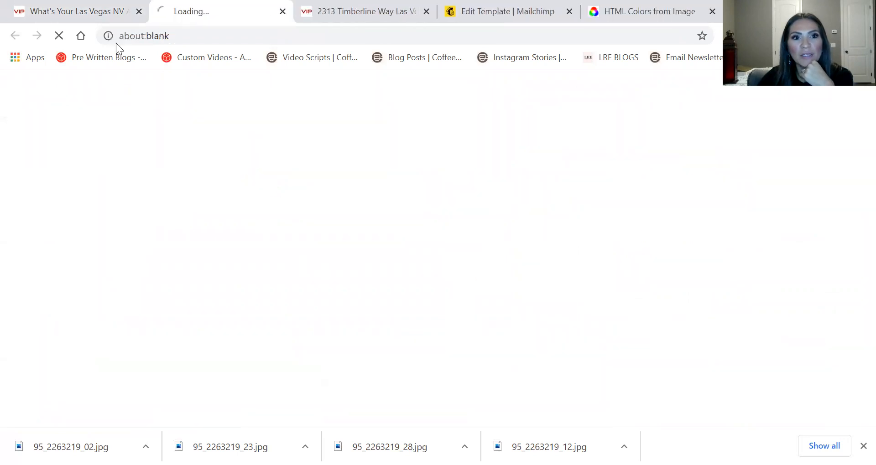
{"action": "left_click", "coordinate": [52, 11]}
{"action": "left_click", "coordinate": [271, 205]}
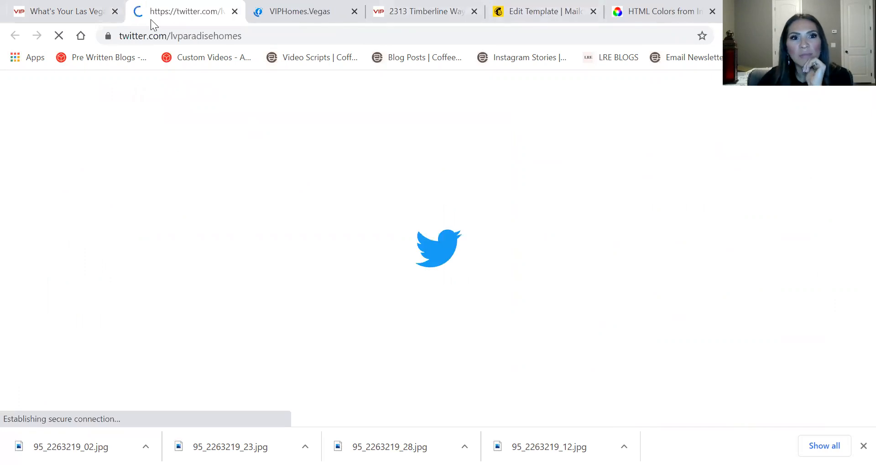
{"action": "left_click", "coordinate": [276, 9]}
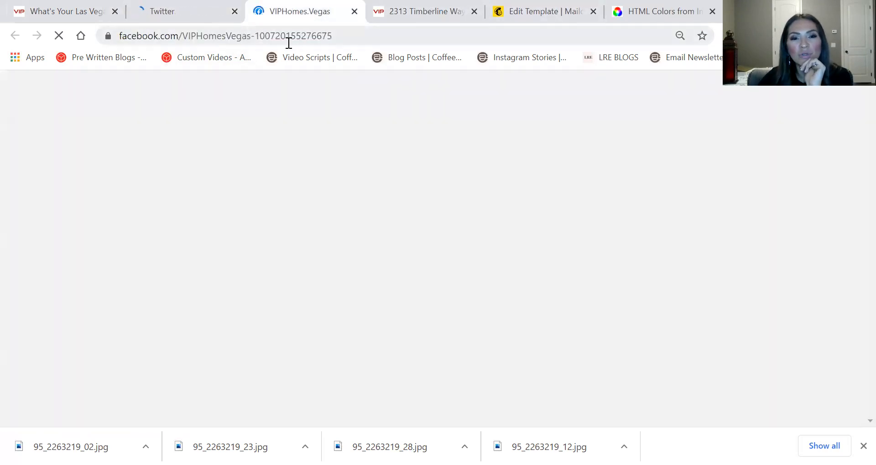
{"action": "left_click", "coordinate": [185, 7]}
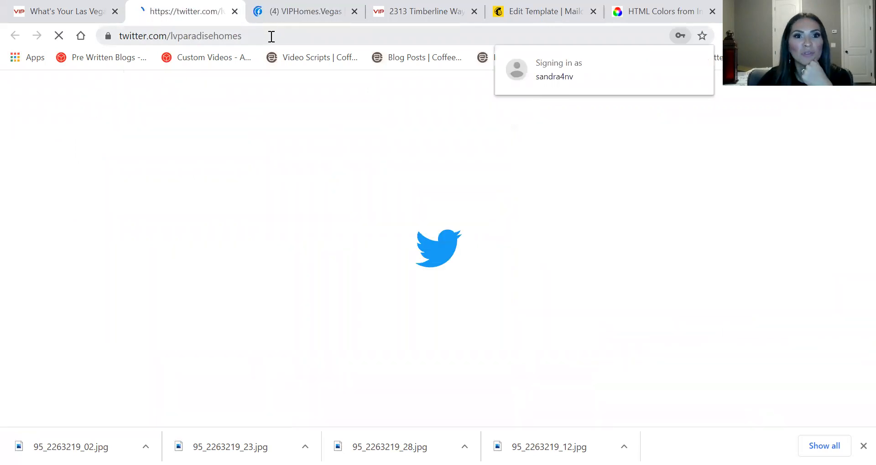
{"action": "left_click", "coordinate": [271, 37]}
{"action": "key", "text": "ctrl+c"}
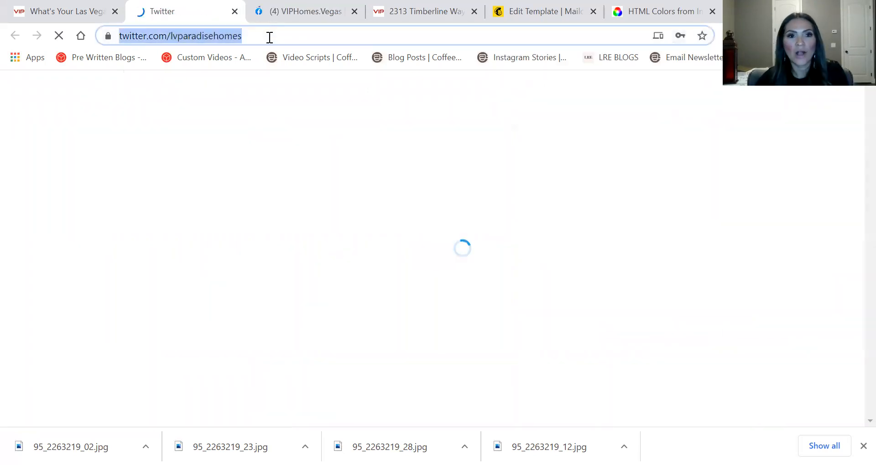
Paste the agency's Twitter address into the Social Follow block's Twitter URL field
{"action": "left_click", "coordinate": [292, 10]}
{"action": "left_click", "coordinate": [533, 10]}
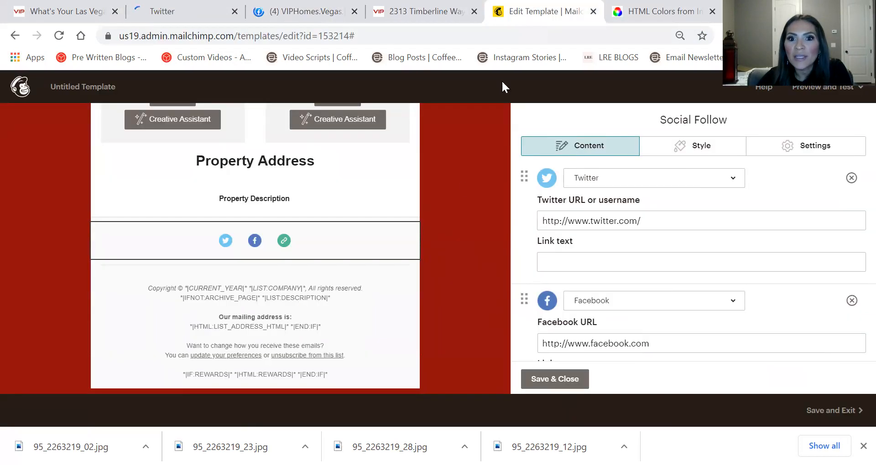
{"action": "left_click_drag", "start_coordinate": [641, 221], "coordinate": [387, 189]}
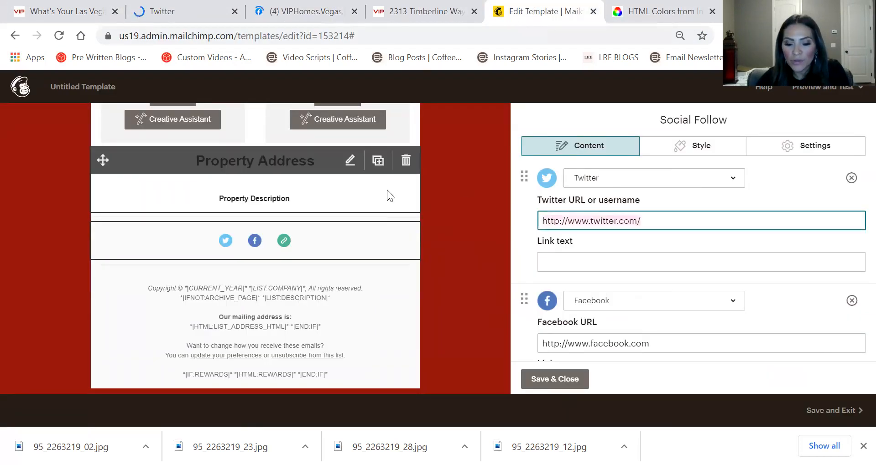
{"action": "key", "text": "ctrl+v"}
{"action": "left_click", "coordinate": [323, 9]}
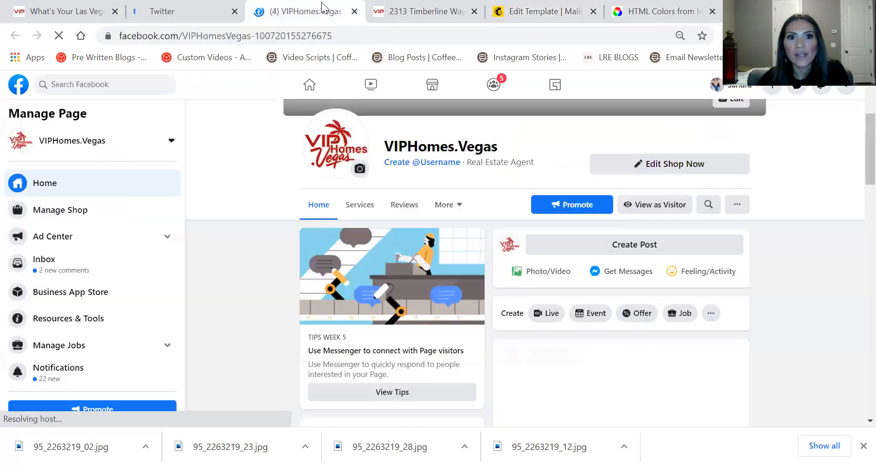
{"action": "left_click", "coordinate": [365, 32]}
{"action": "key", "text": "ctrl+c"}
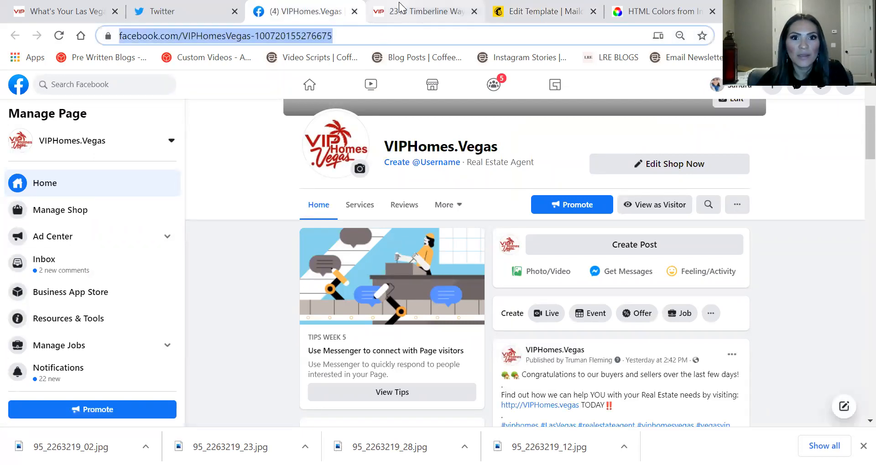
{"action": "left_click", "coordinate": [410, 11]}
{"action": "left_click", "coordinate": [474, 11]}
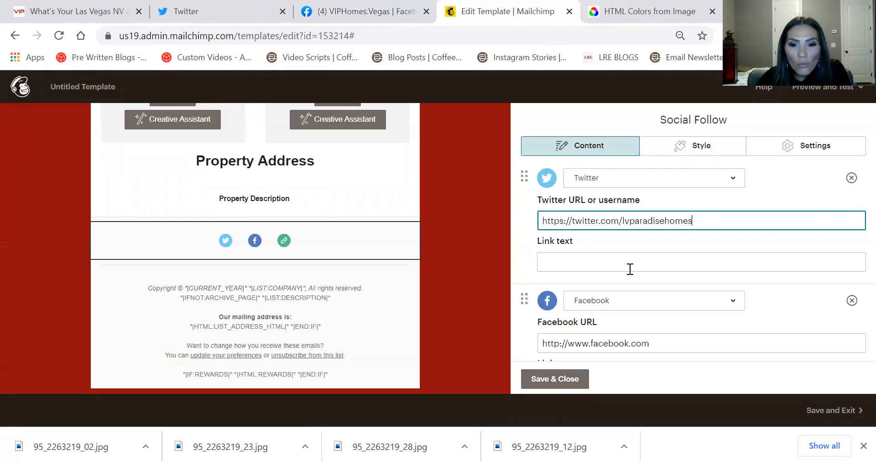
{"action": "left_click", "coordinate": [626, 301]}
{"action": "left_click", "coordinate": [651, 344]}
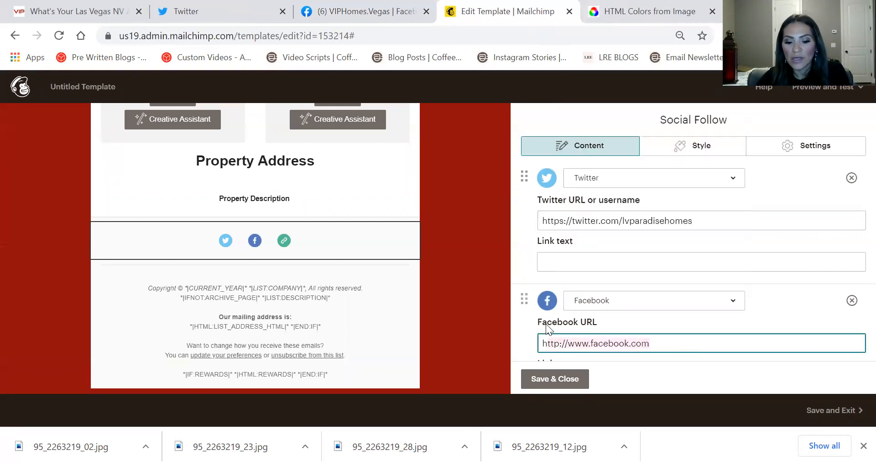
{"action": "key", "text": "ctrl+v"}
{"action": "scroll", "coordinate": [654, 250], "scroll_direction": "down", "scroll_amount": 3}
{"action": "scroll", "coordinate": [620, 272], "scroll_direction": "down", "scroll_amount": 2}
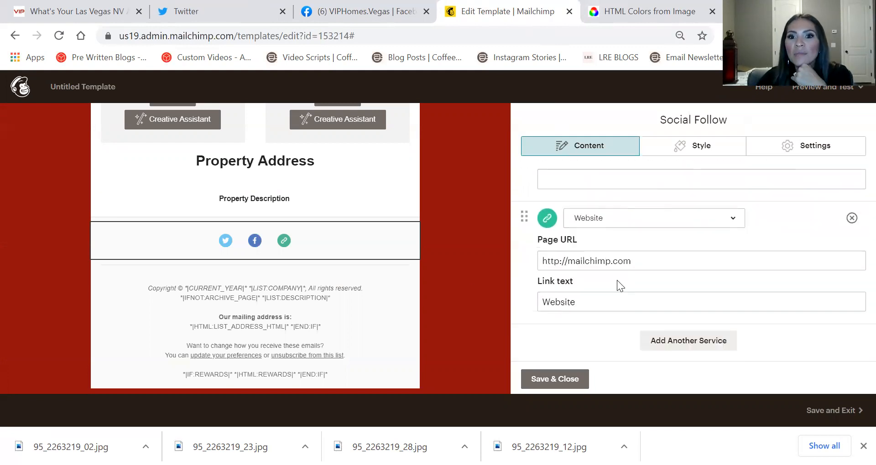
{"action": "left_click_drag", "start_coordinate": [631, 262], "coordinate": [431, 250]}
{"action": "type", "text": "www"}
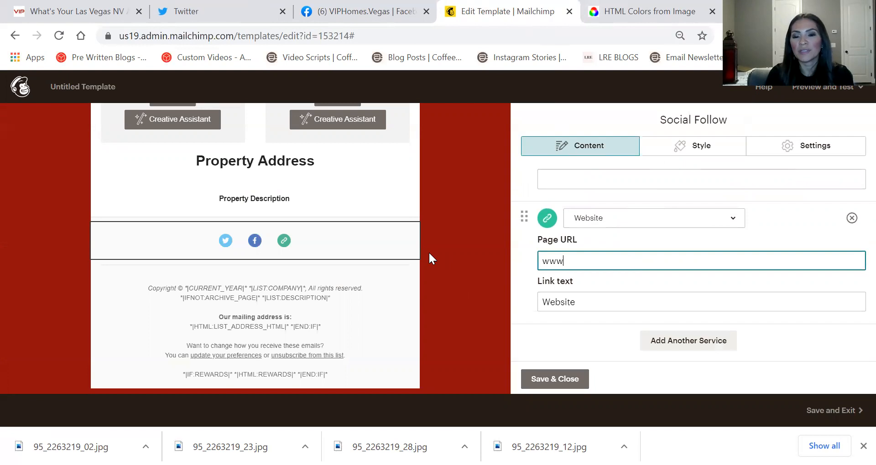
{"action": "type", "text": ".viphomes.vegas"}
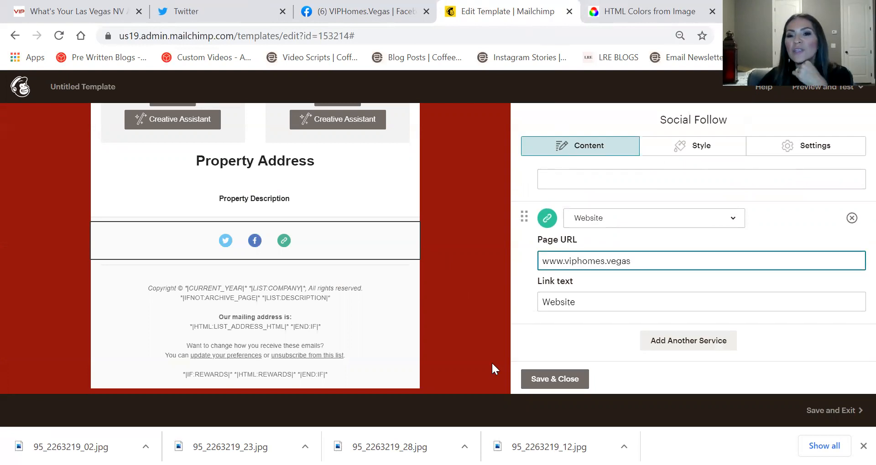
Add another social service, then remove the resulting Email row
{"action": "left_click", "coordinate": [688, 340]}
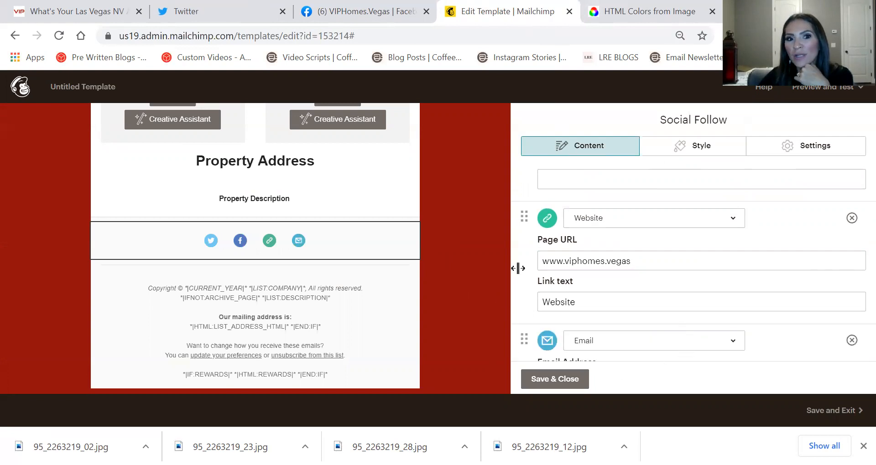
{"action": "scroll", "coordinate": [576, 237], "scroll_direction": "down", "scroll_amount": 3}
{"action": "left_click", "coordinate": [593, 204]}
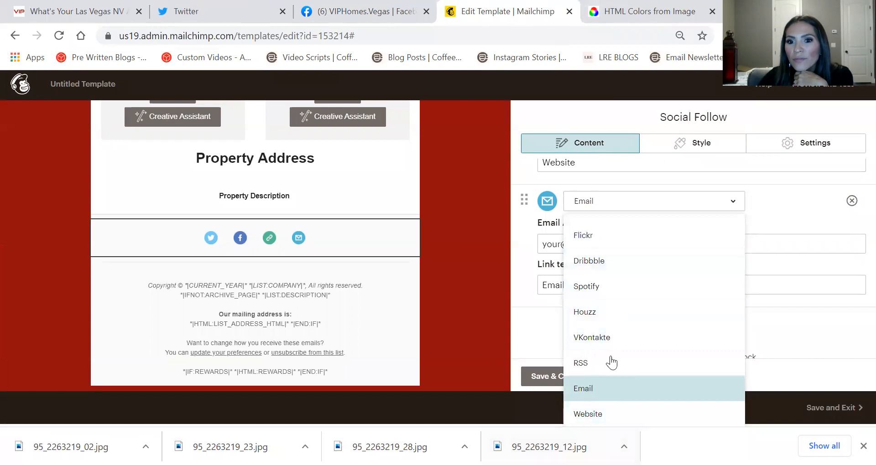
{"action": "scroll", "coordinate": [586, 245], "scroll_direction": "up", "scroll_amount": 5}
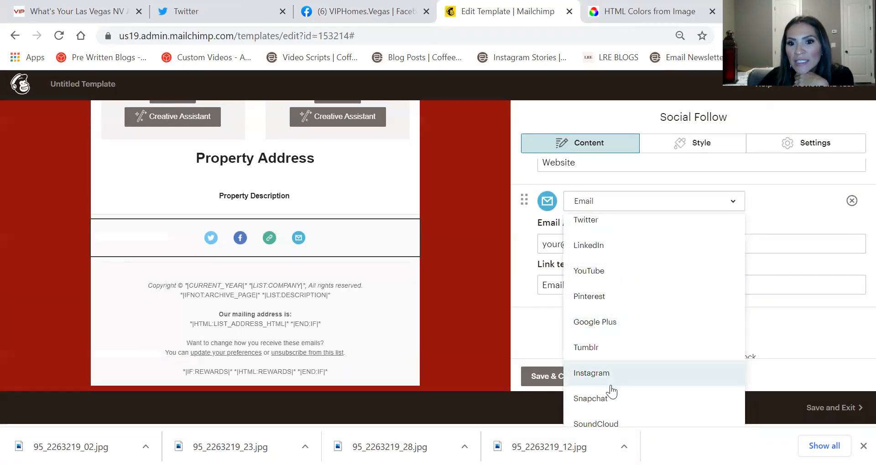
{"action": "left_click", "coordinate": [851, 200]}
{"action": "left_click", "coordinate": [851, 200]}
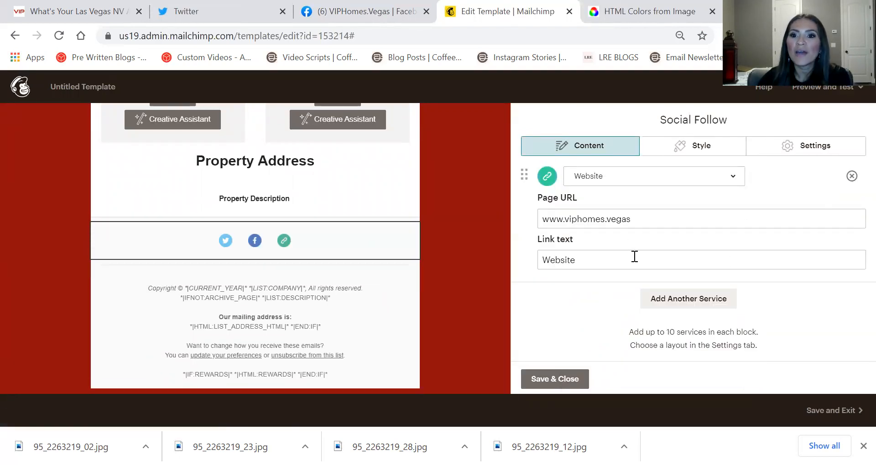
Set the social links to display both icon and text
{"action": "left_click", "coordinate": [757, 147]}
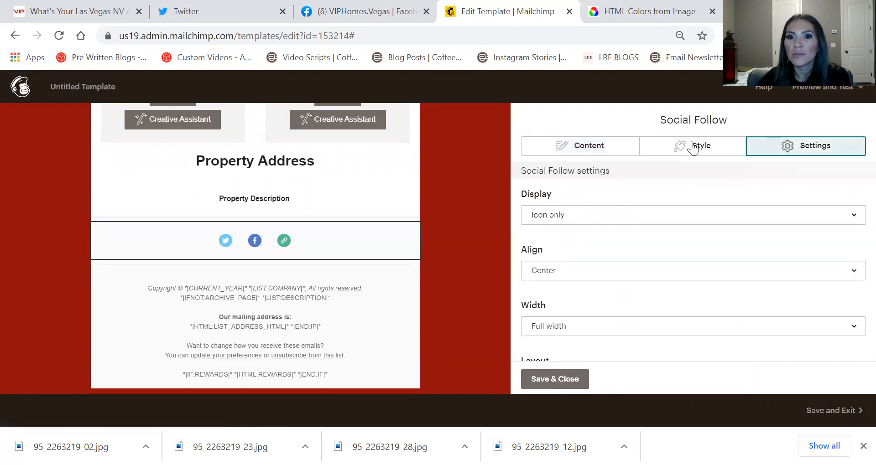
{"action": "left_click", "coordinate": [541, 217]}
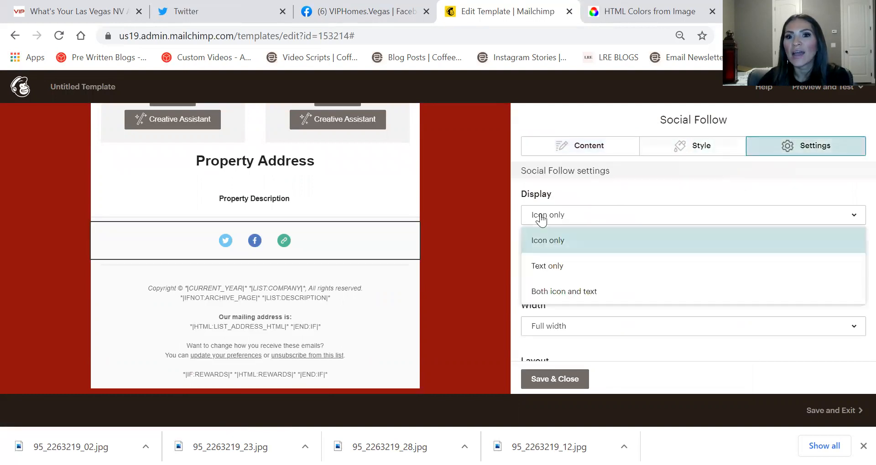
{"action": "left_click", "coordinate": [586, 292]}
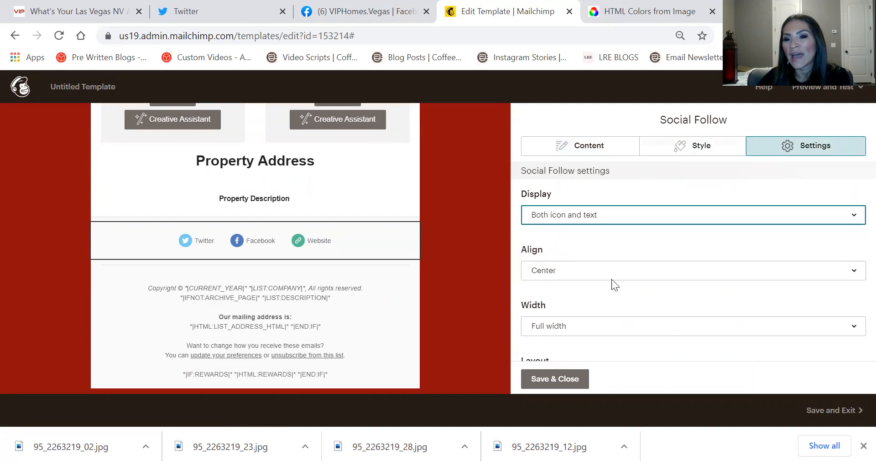
{"action": "left_click", "coordinate": [695, 150]}
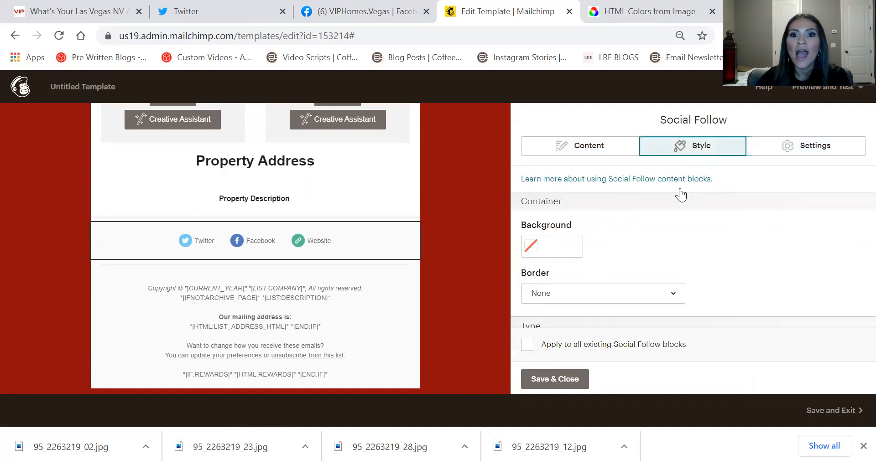
{"action": "left_click", "coordinate": [802, 146]}
Compare icon styles, choose the plain black glyph set, and save the Social Follow block
{"action": "scroll", "coordinate": [709, 223], "scroll_direction": "down", "scroll_amount": 5}
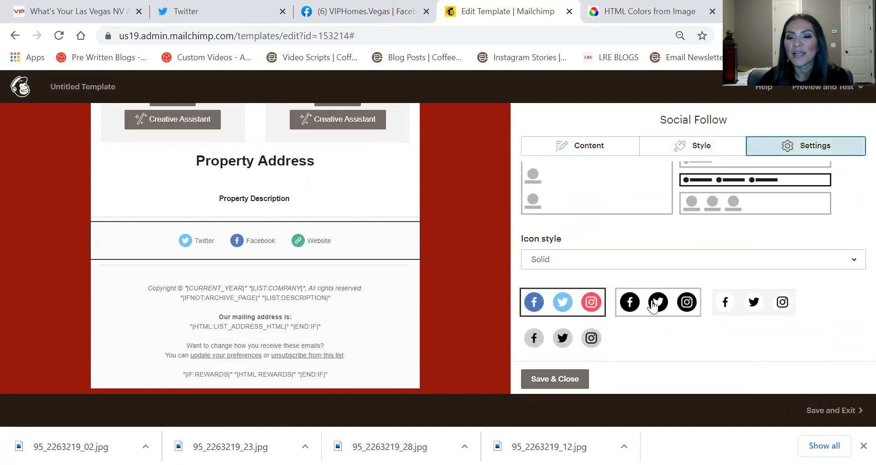
{"action": "left_click", "coordinate": [653, 304]}
{"action": "left_click", "coordinate": [764, 304]}
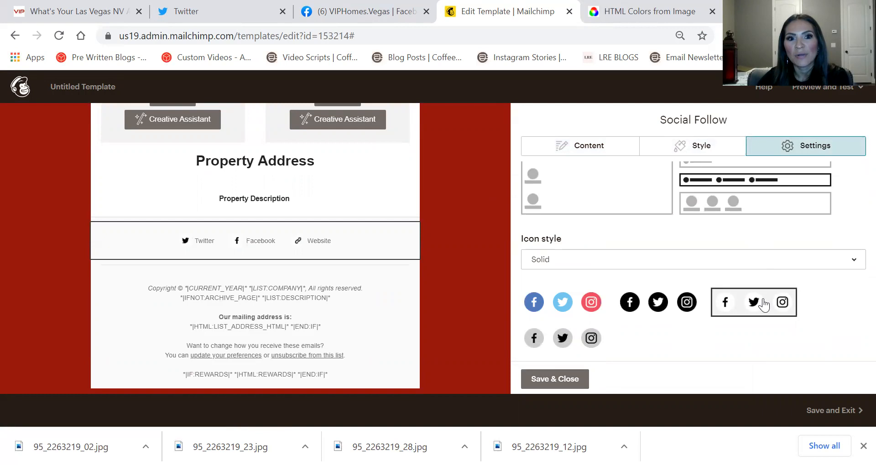
{"action": "left_click", "coordinate": [590, 346]}
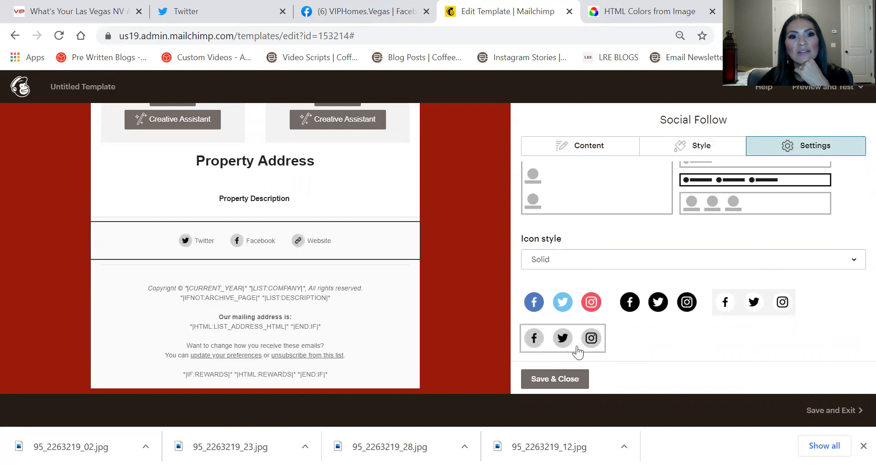
{"action": "left_click", "coordinate": [623, 304]}
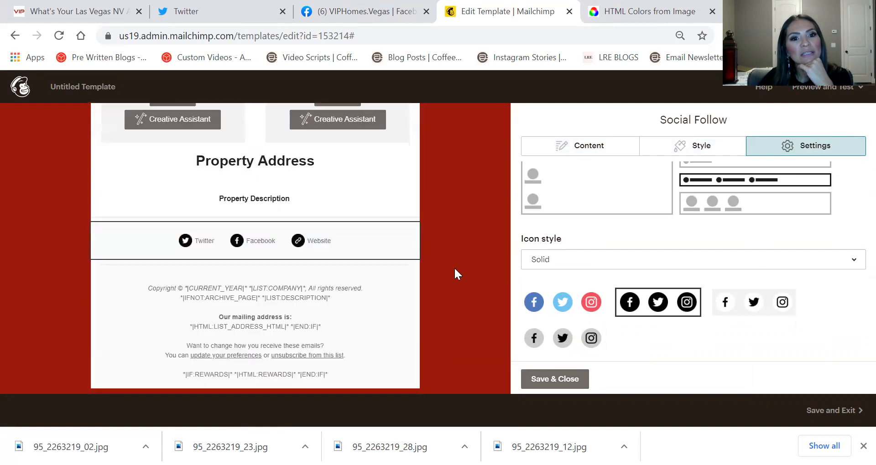
{"action": "left_click", "coordinate": [771, 298]}
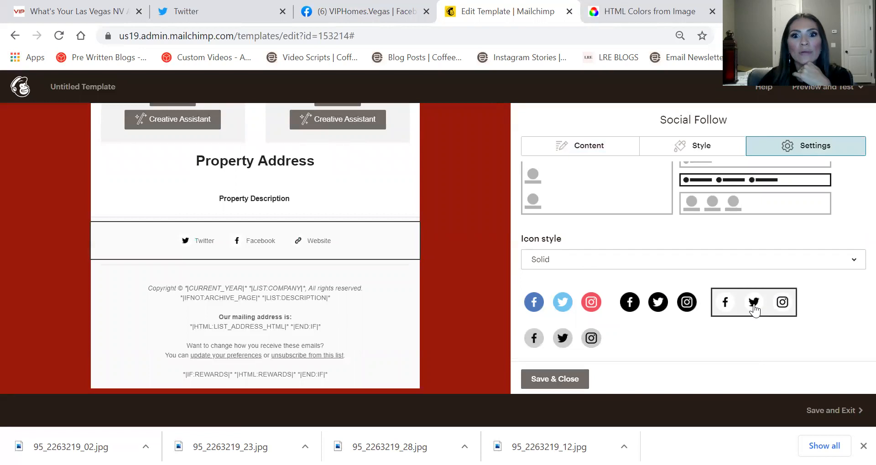
{"action": "left_click", "coordinate": [566, 379]}
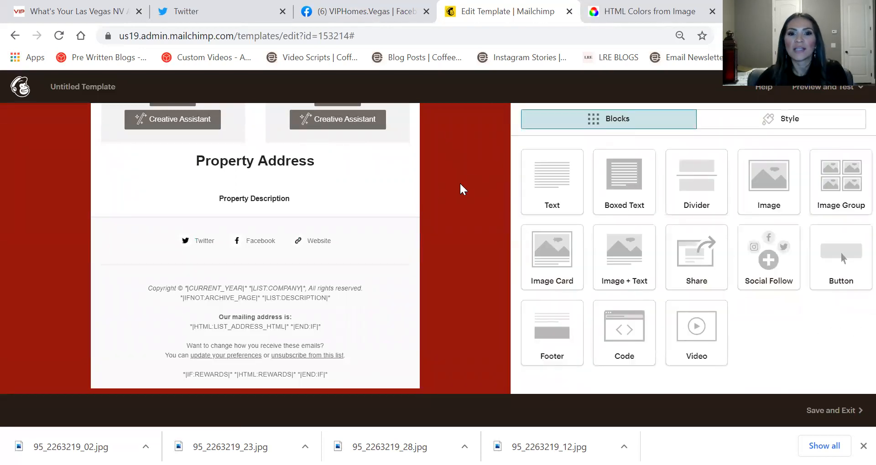
Replace the footer's LIST_ADDRESS merge tags with the office's Las Vegas street address from the VIPHomes site
{"action": "left_click", "coordinate": [415, 314]}
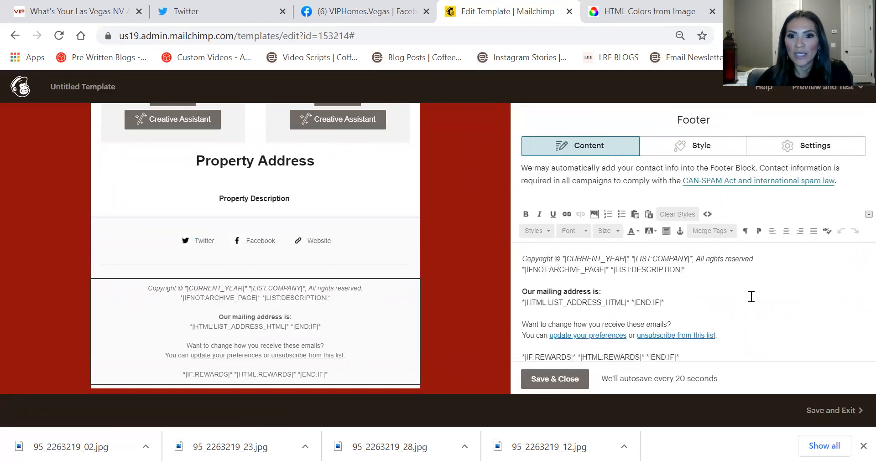
{"action": "left_click_drag", "start_coordinate": [674, 299], "coordinate": [490, 305]}
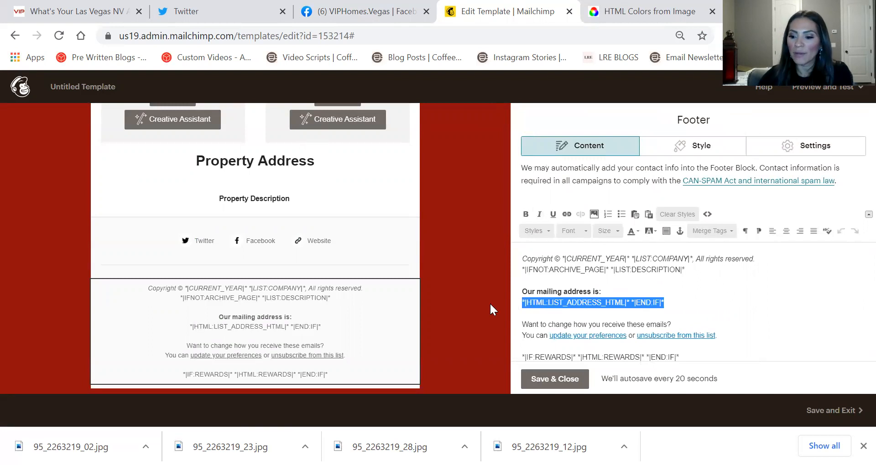
{"action": "left_click", "coordinate": [18, 7]}
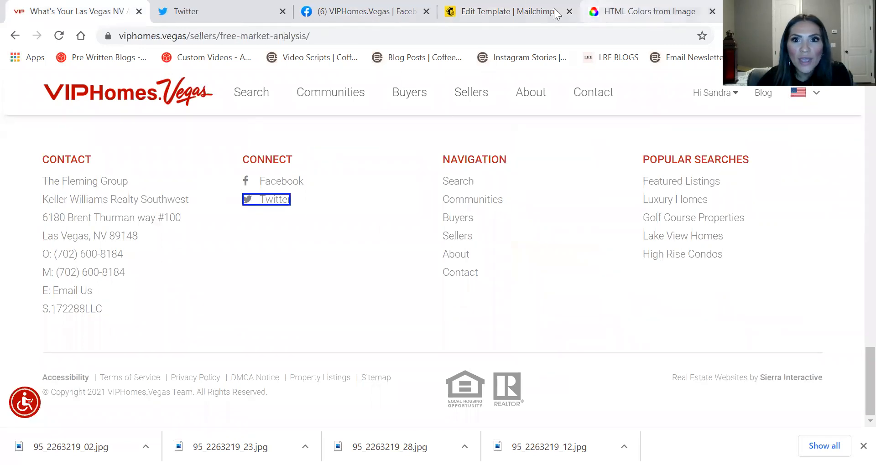
{"action": "left_click", "coordinate": [507, 11]}
{"action": "type", "text": "61"}
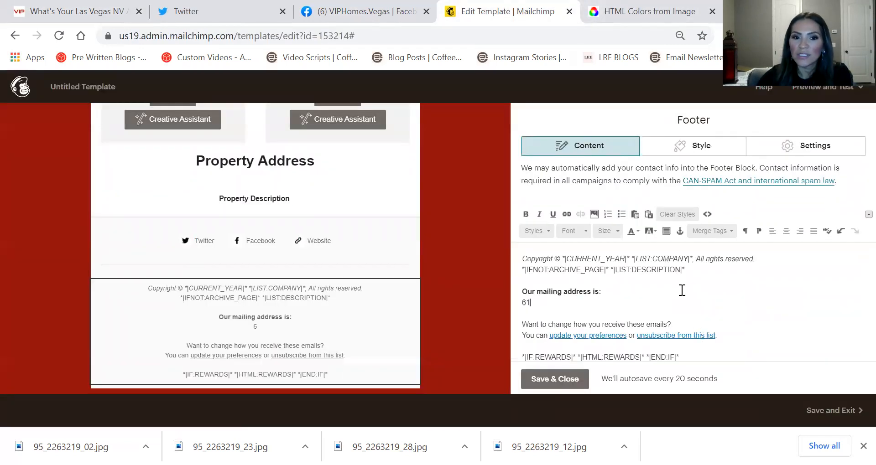
{"action": "type", "text": "80 Brea"}
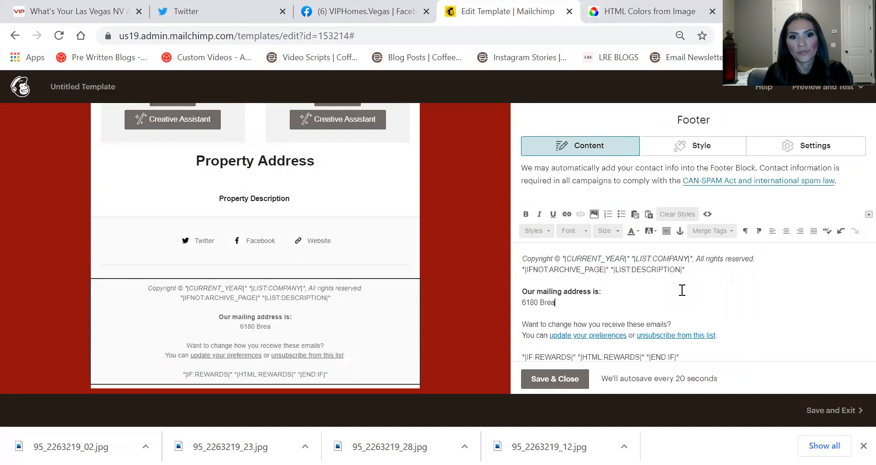
{"action": "key", "text": "BackSpace"}
{"action": "type", "text": "nt Thurman "}
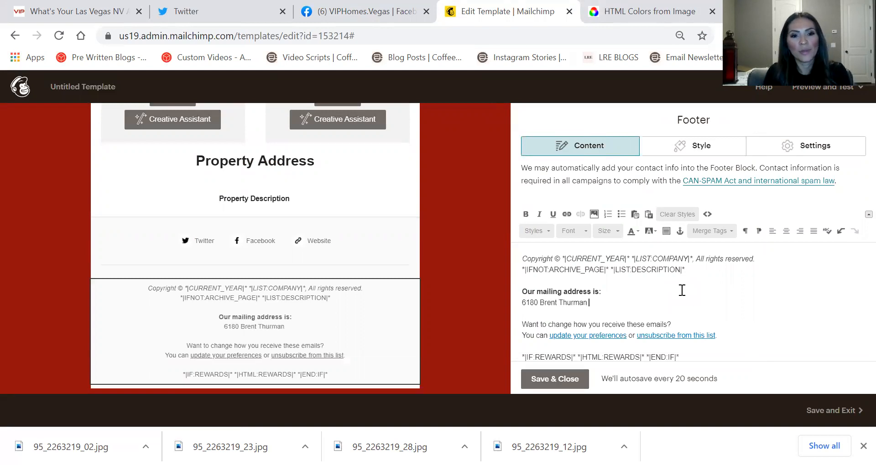
{"action": "type", "text": "May "}
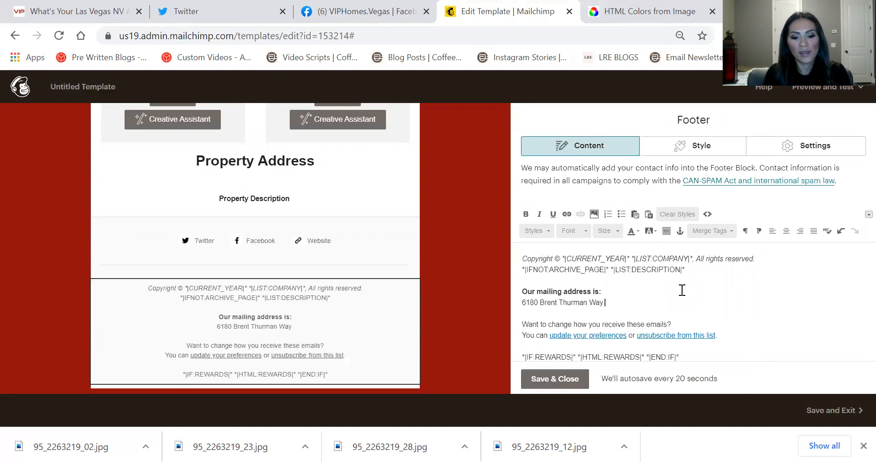
{"action": "type", "text": "#100, "}
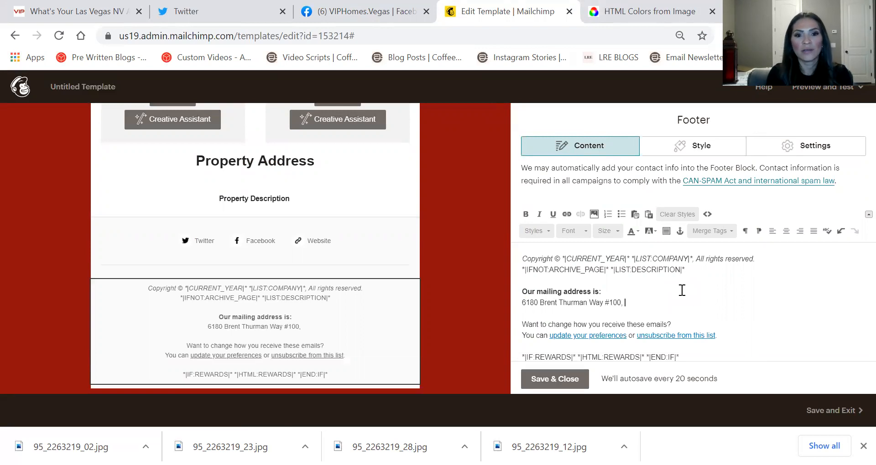
{"action": "type", "text": "Las Vegas"}
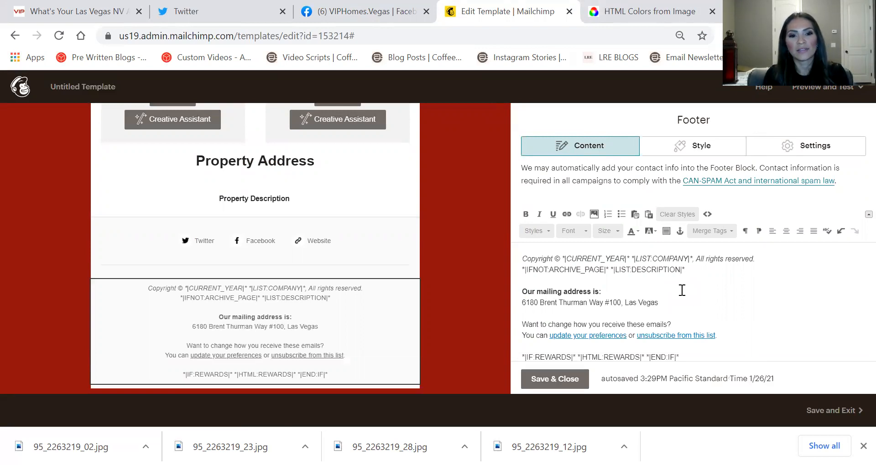
{"action": "type", "text": ", NV"}
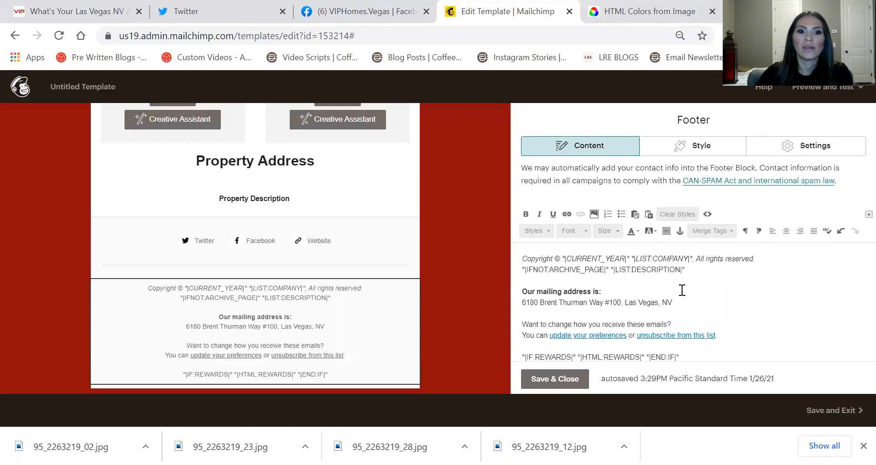
Delete the footer's copyright, description and REWARDS placeholder lines, then save the footer
{"action": "left_click_drag", "start_coordinate": [675, 266], "coordinate": [491, 242]}
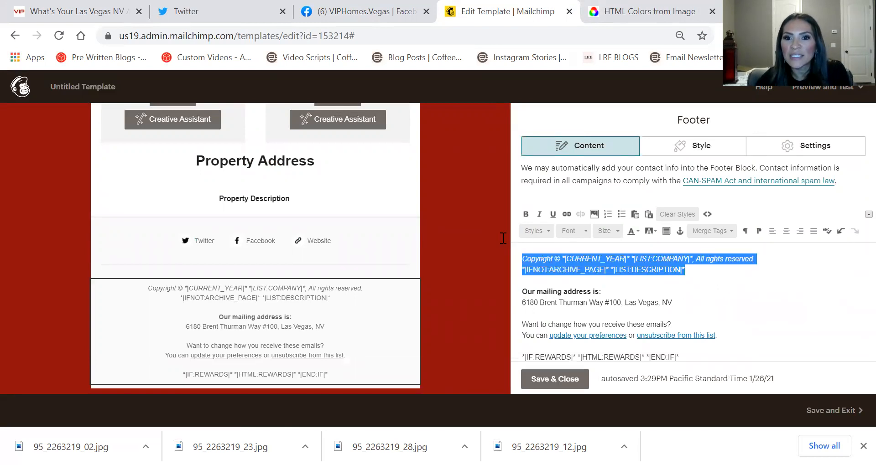
{"action": "key", "text": "BackSpace"}
{"action": "scroll", "coordinate": [638, 310], "scroll_direction": "down", "scroll_amount": 1}
{"action": "left_click_drag", "start_coordinate": [696, 324], "coordinate": [427, 321]}
{"action": "key", "text": "BackSpace"}
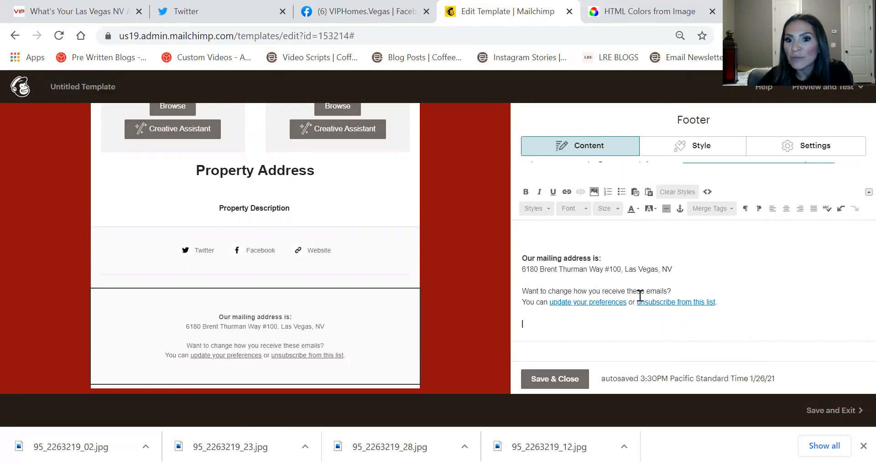
{"action": "left_click", "coordinate": [572, 381]}
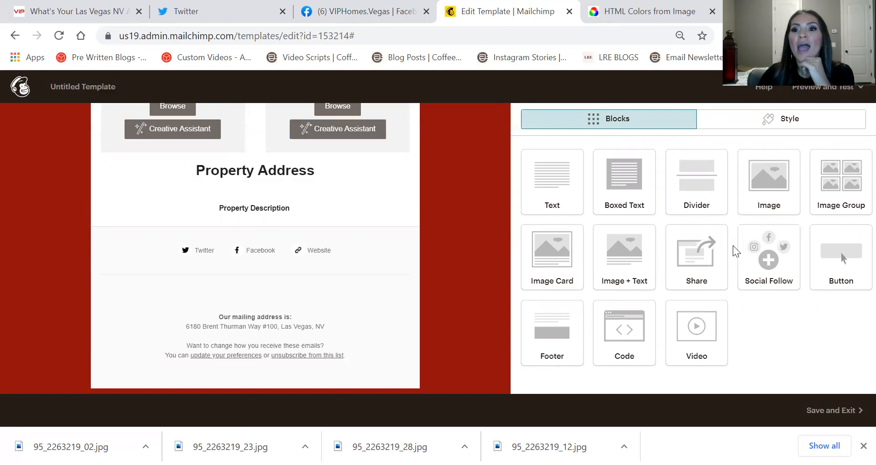
Add a plain Image block to the email, then delete it again
{"action": "left_click_drag", "start_coordinate": [783, 180], "coordinate": [355, 297]}
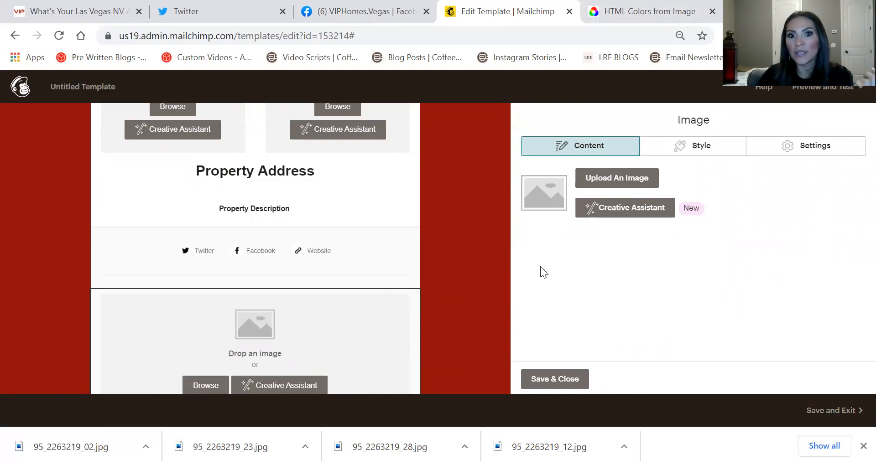
{"action": "left_click", "coordinate": [405, 301]}
{"action": "left_click", "coordinate": [322, 291]}
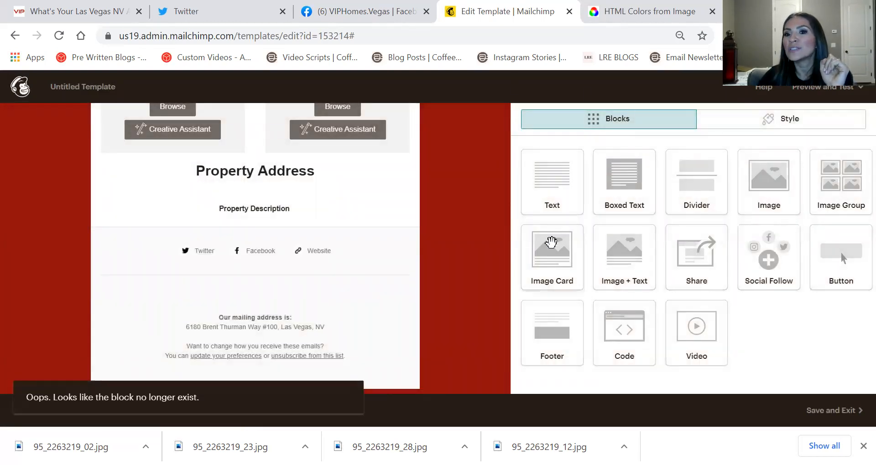
Place an Image + Text block below the social links with the image positioned left
{"action": "left_click_drag", "start_coordinate": [621, 248], "coordinate": [423, 291]}
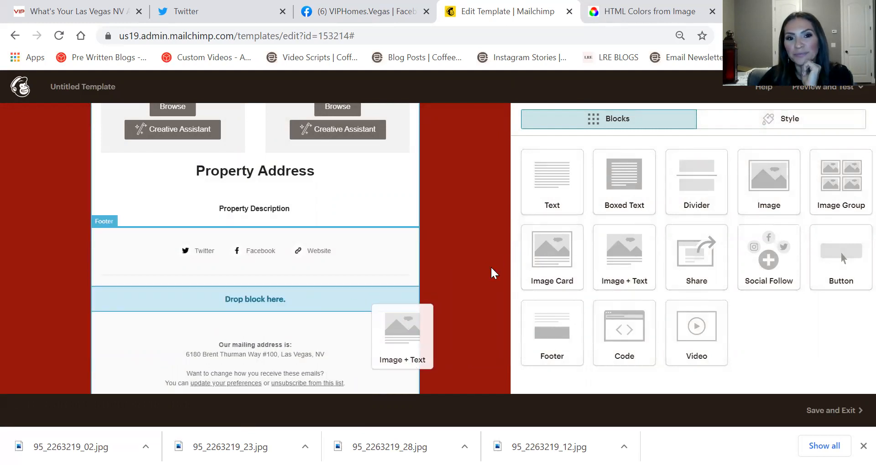
{"action": "left_click_drag", "start_coordinate": [492, 272], "coordinate": [492, 271]}
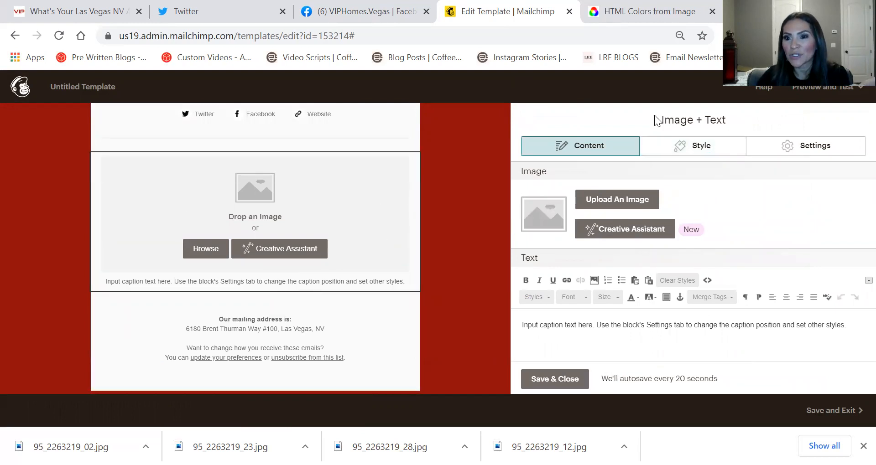
{"action": "left_click", "coordinate": [785, 151]}
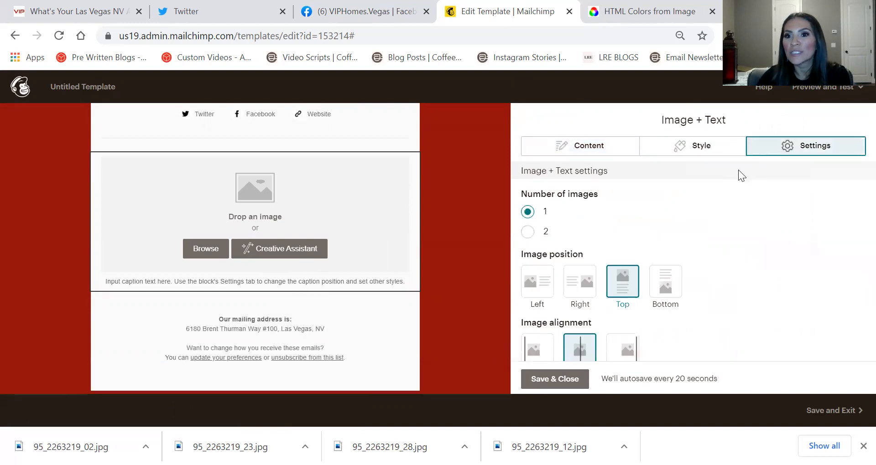
{"action": "left_click", "coordinate": [540, 288]}
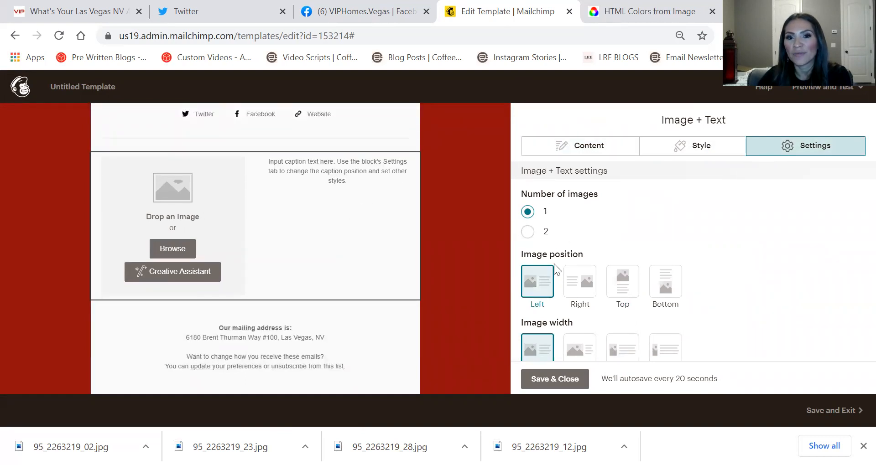
{"action": "left_click", "coordinate": [554, 386]}
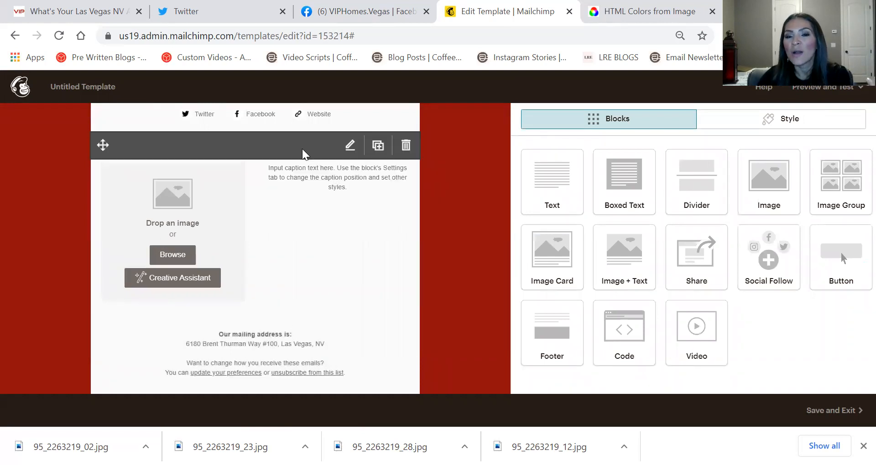
{"action": "left_click", "coordinate": [243, 216]}
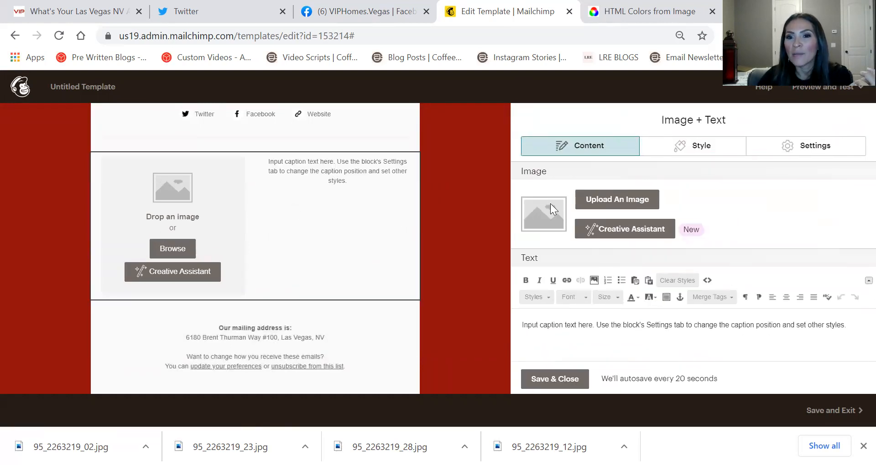
Upload truman.png from the Desktop as the Image + Text block's headshot
{"action": "left_click", "coordinate": [638, 199]}
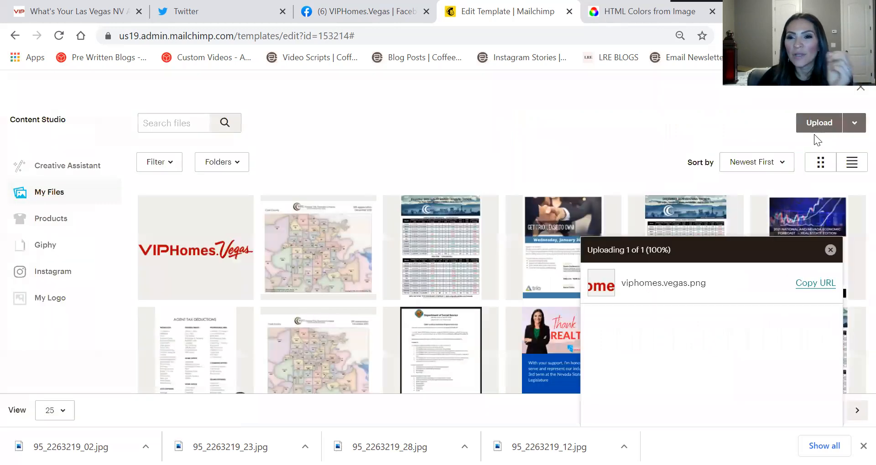
{"action": "left_click", "coordinate": [813, 127]}
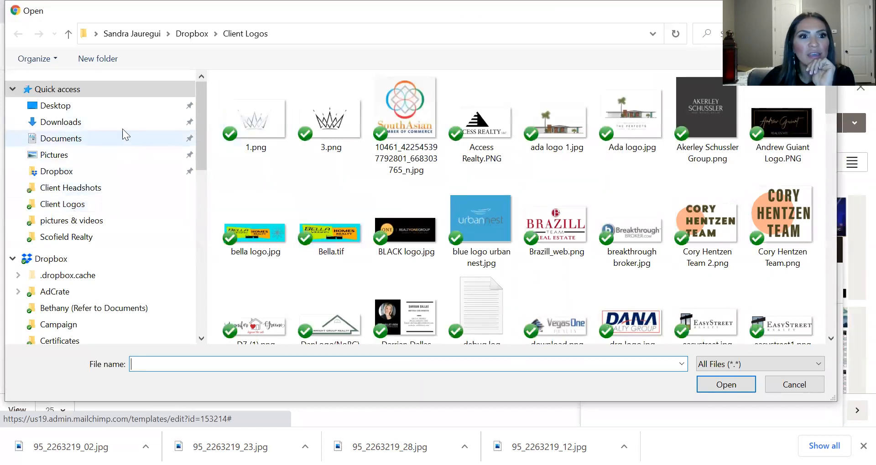
{"action": "left_click", "coordinate": [116, 105]}
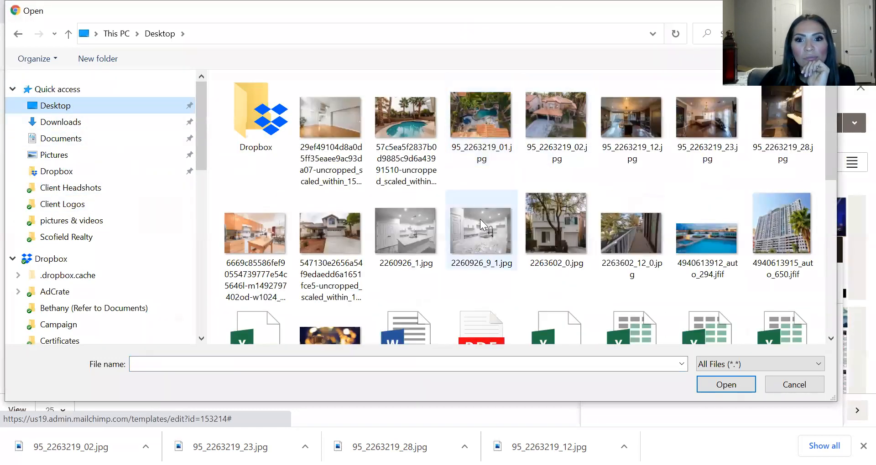
{"action": "scroll", "coordinate": [480, 219], "scroll_direction": "down", "scroll_amount": 8}
{"action": "double_click", "coordinate": [782, 160]}
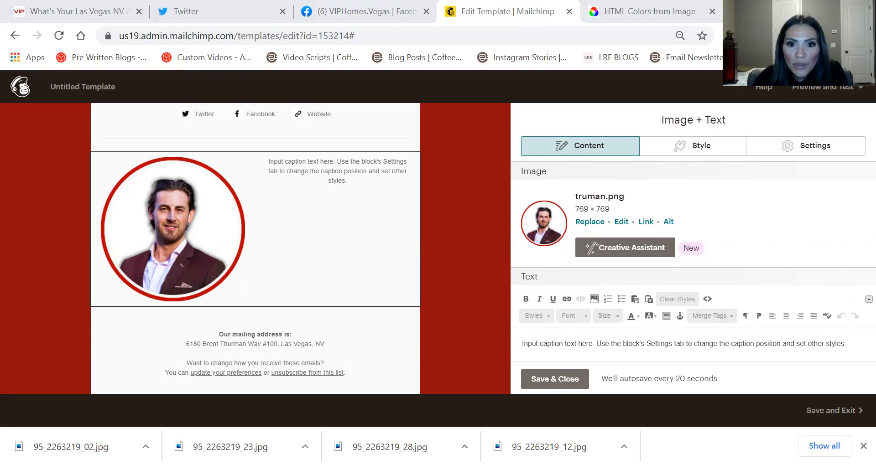
Overwrite the placeholder caption with five filler lines, then delete all of that text
{"action": "scroll", "coordinate": [658, 215], "scroll_direction": "down", "scroll_amount": 2}
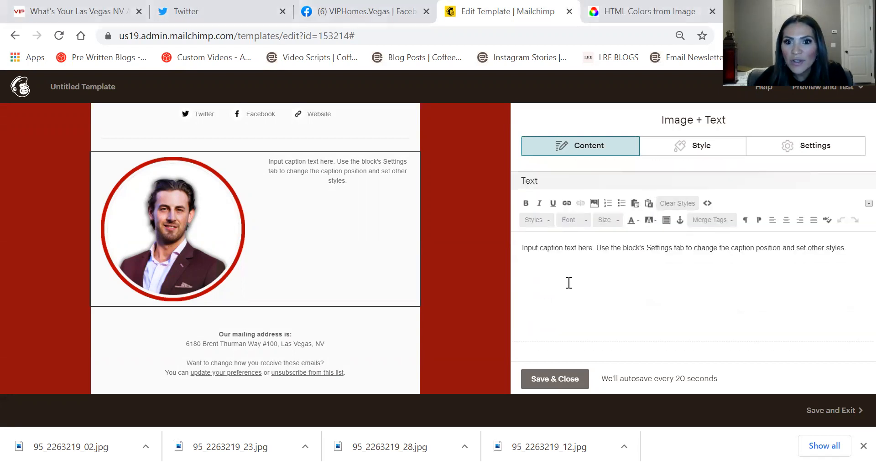
{"action": "triple_click", "coordinate": [553, 246]}
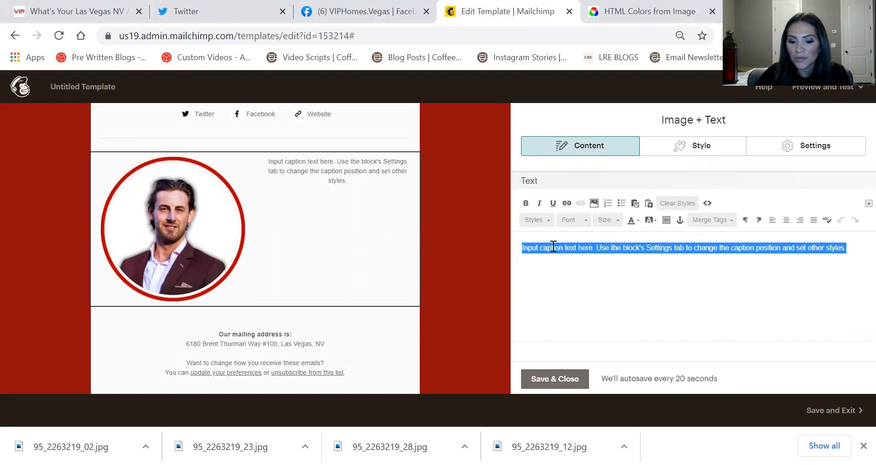
{"action": "type", "text": "flkjfaskdjafj;das"}
{"action": "key", "text": "Return"}
{"action": "type", "text": "kajf;kjasd;kljfd"}
{"action": "key", "text": "Return"}
{"action": "type", "text": ";aljf;askjf"}
{"action": "key", "text": "Return"}
{"action": "type", "text": "sadkjf;askj"}
{"action": "key", "text": "Return"}
{"action": "type", "text": "a;flojas;ljfa;lkj"}
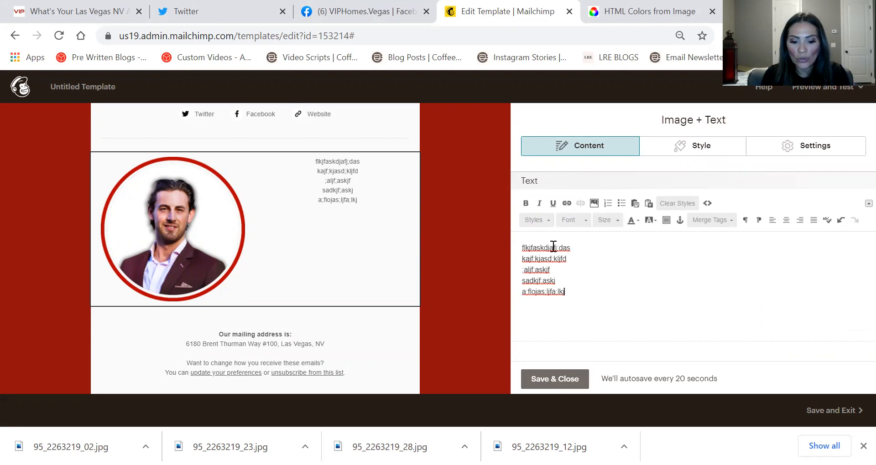
{"action": "key", "text": "ctrl+a"}
{"action": "key", "text": "BackSpace"}
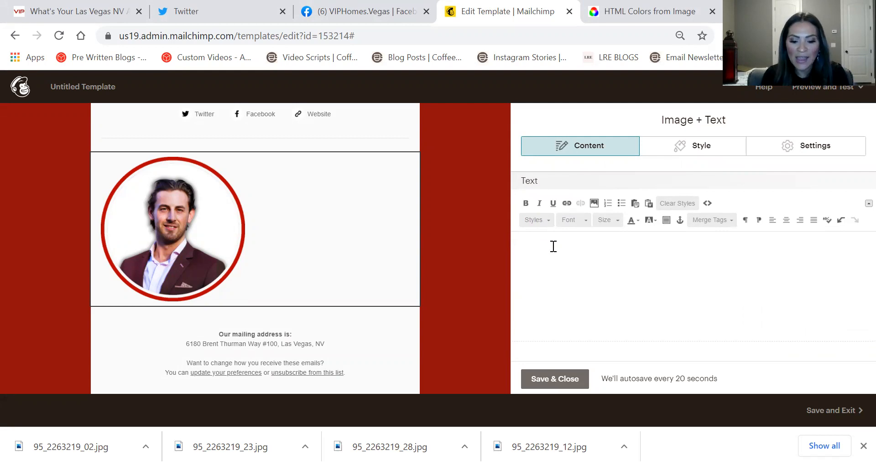
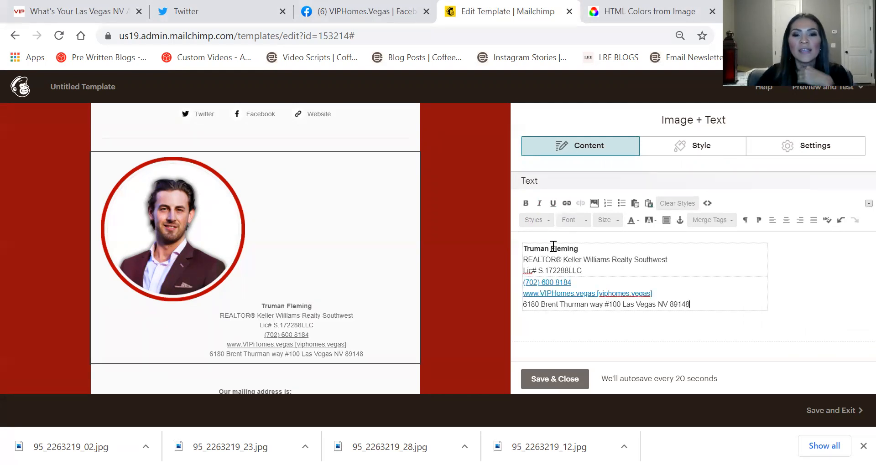
Paste a ready-made signature block into the caption, then undo it to leave it empty
{"action": "left_click", "coordinate": [603, 293]}
{"action": "left_click", "coordinate": [528, 250]}
{"action": "left_click", "coordinate": [661, 266]}
{"action": "left_click_drag", "start_coordinate": [661, 261], "coordinate": [649, 260]}
{"action": "left_click", "coordinate": [267, 269]}
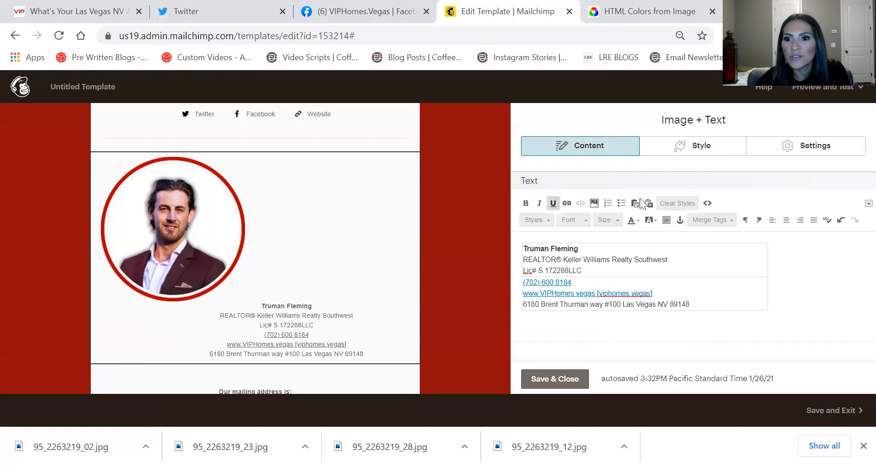
{"action": "left_click", "coordinate": [842, 221]}
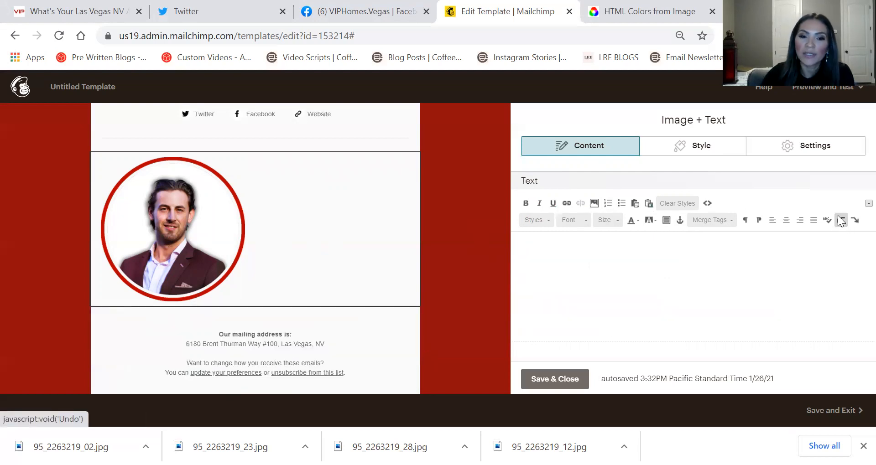
{"action": "key", "text": "Return"}
{"action": "key", "text": "Return"}
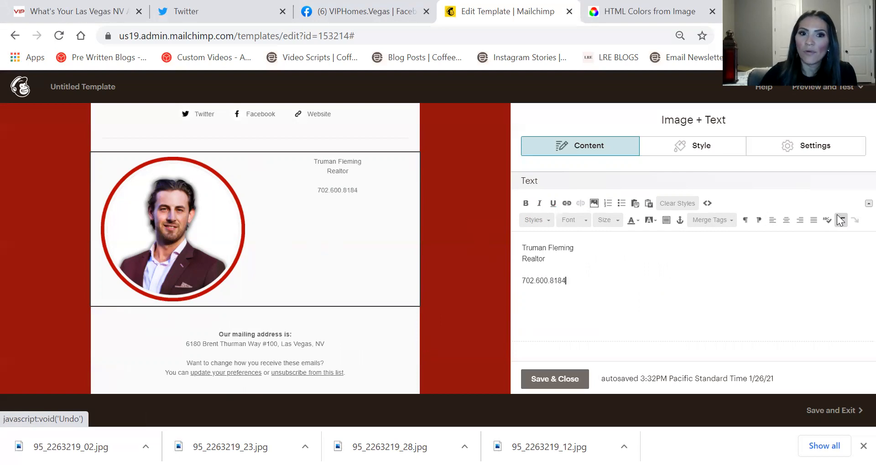
{"action": "key", "text": "Return"}
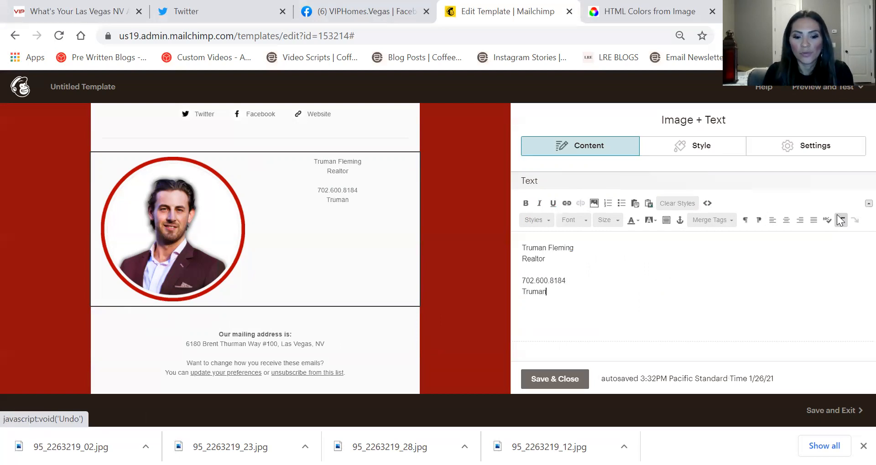
{"action": "key", "text": "BackSpace"}
{"action": "key", "text": "BackSpace"}
{"action": "key", "text": "BackSpace"}
{"action": "key", "text": "BackSpace"}
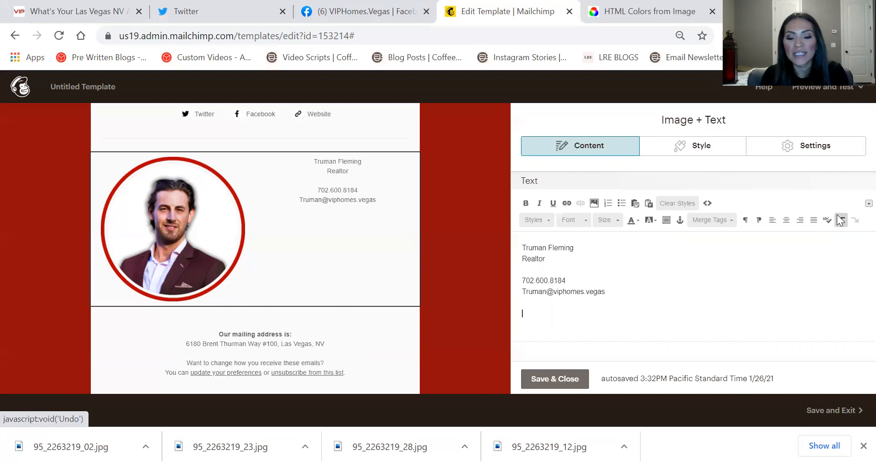
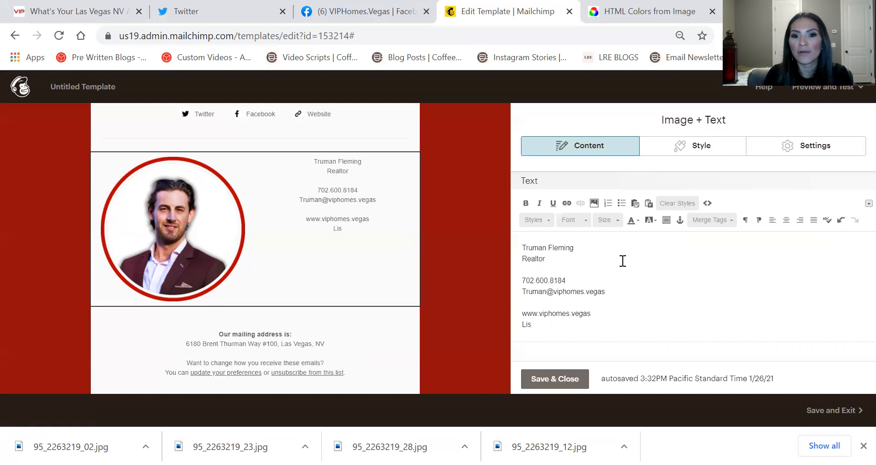
Add a 'Lic: #' line with the agent's licence number, then select the whole caption
{"action": "key", "text": "BackSpace"}
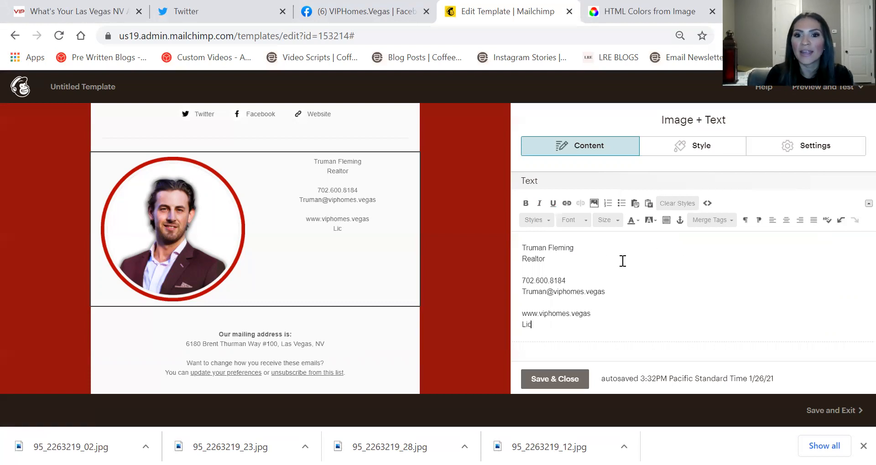
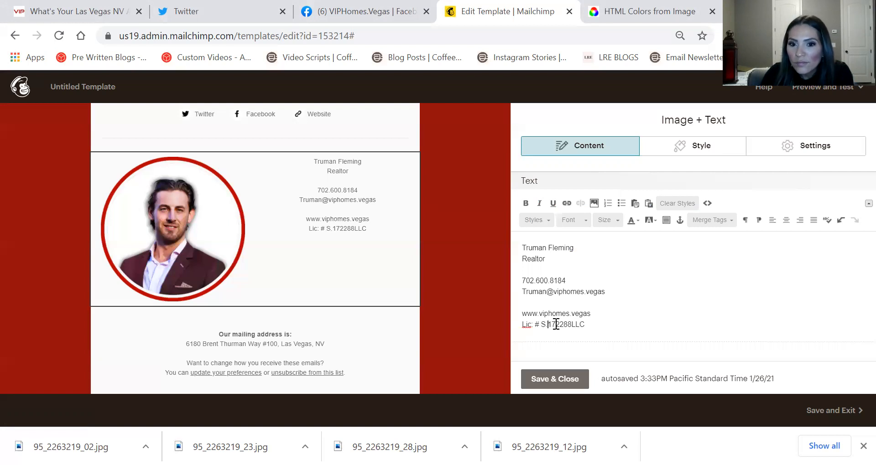
{"action": "left_click", "coordinate": [625, 294]}
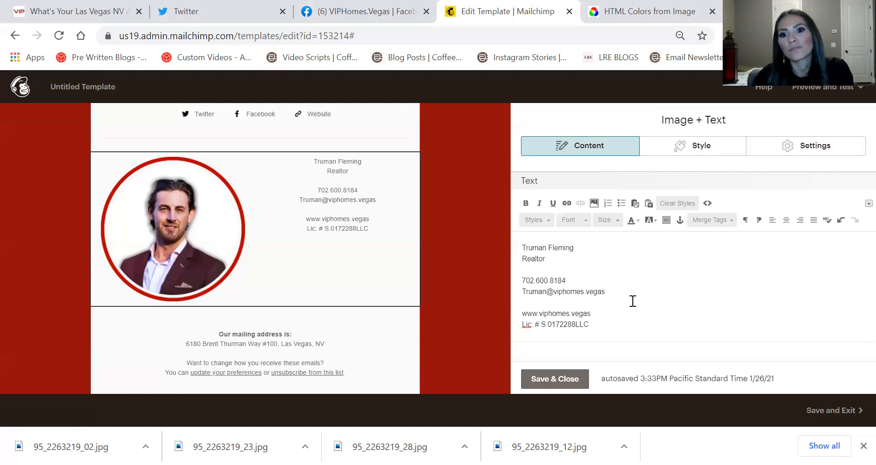
{"action": "left_click", "coordinate": [603, 302]}
{"action": "left_click_drag", "start_coordinate": [636, 326], "coordinate": [563, 132]}
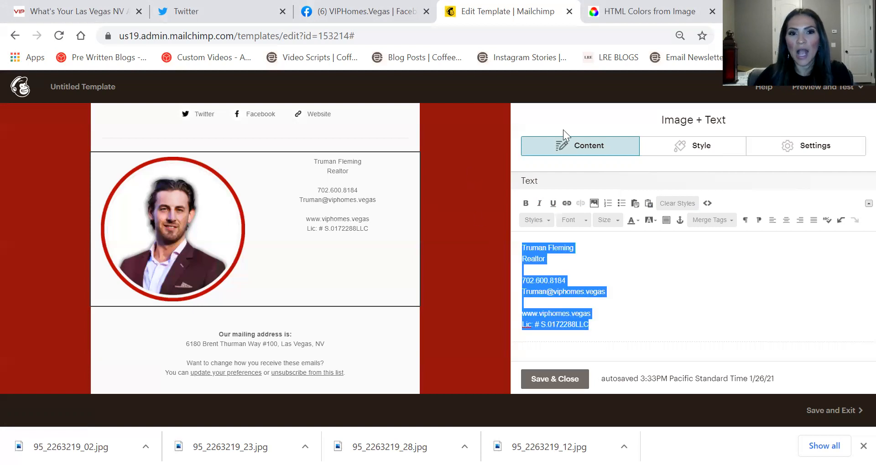
Left-align the caption and enlarge the agent's name line to size 32
{"action": "left_click", "coordinate": [772, 220]}
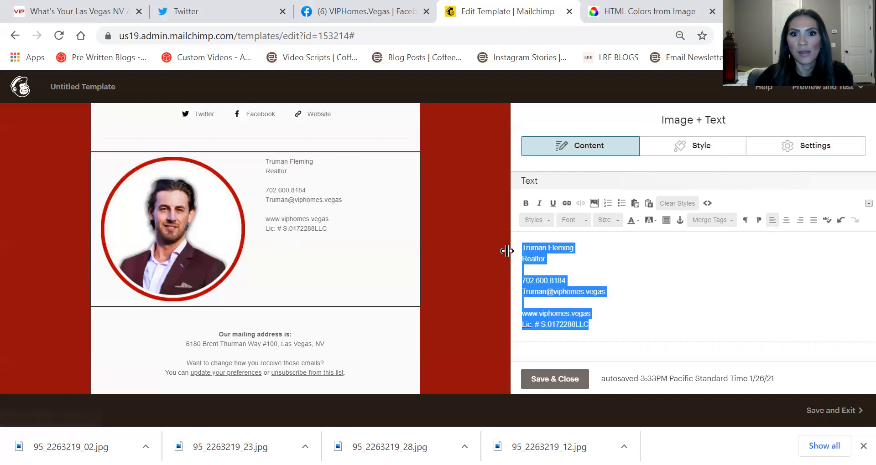
{"action": "triple_click", "coordinate": [544, 247]}
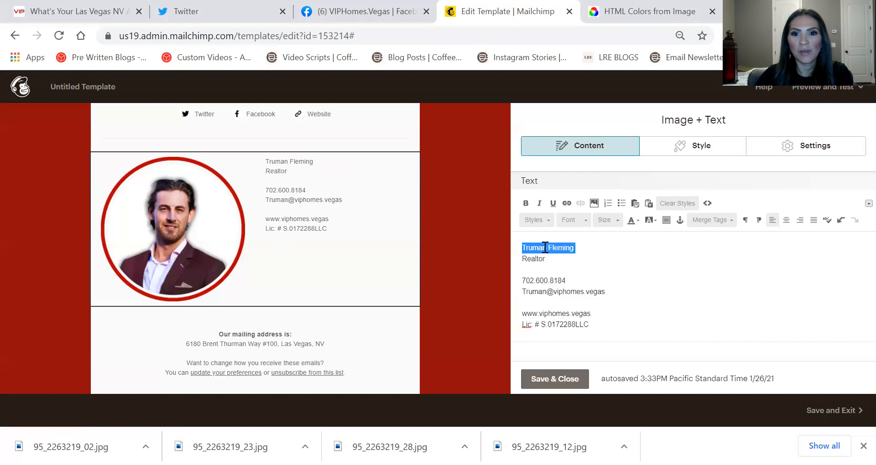
{"action": "left_click", "coordinate": [616, 221]}
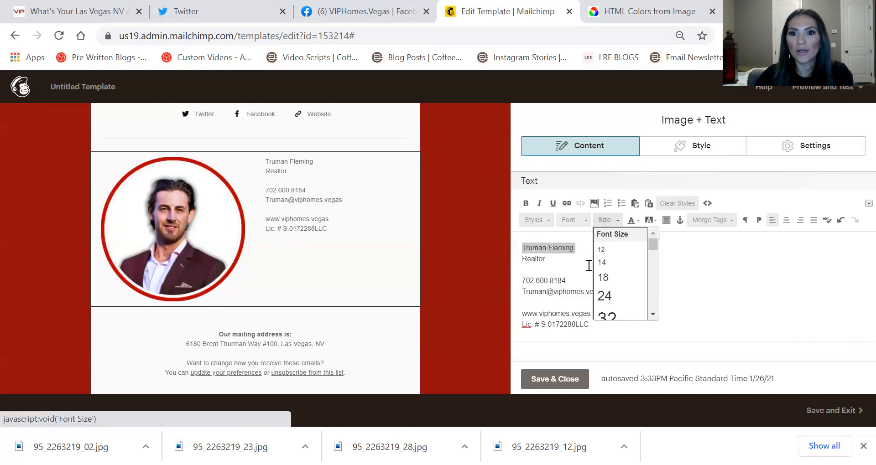
{"action": "scroll", "coordinate": [611, 274], "scroll_direction": "down", "scroll_amount": 2}
{"action": "scroll", "coordinate": [611, 276], "scroll_direction": "down", "scroll_amount": 2}
{"action": "scroll", "coordinate": [611, 276], "scroll_direction": "up", "scroll_amount": 4}
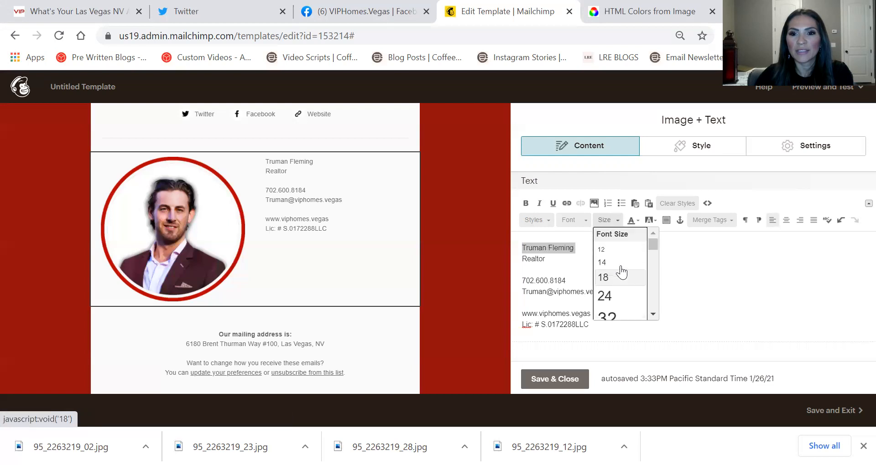
{"action": "left_click", "coordinate": [620, 314]}
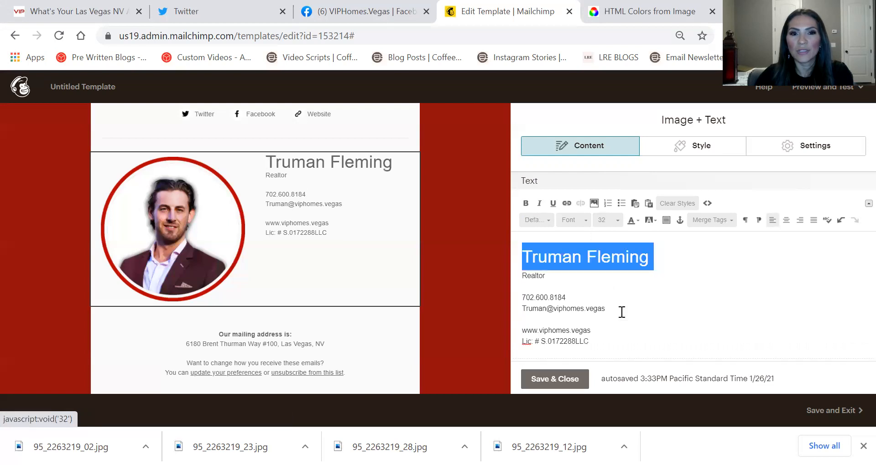
Set the title and contact lines beneath the name to size 18
{"action": "left_click", "coordinate": [525, 247]}
{"action": "key", "text": "Return"}
{"action": "key", "text": "Return"}
{"action": "key", "text": "Return"}
{"action": "key", "text": "Return"}
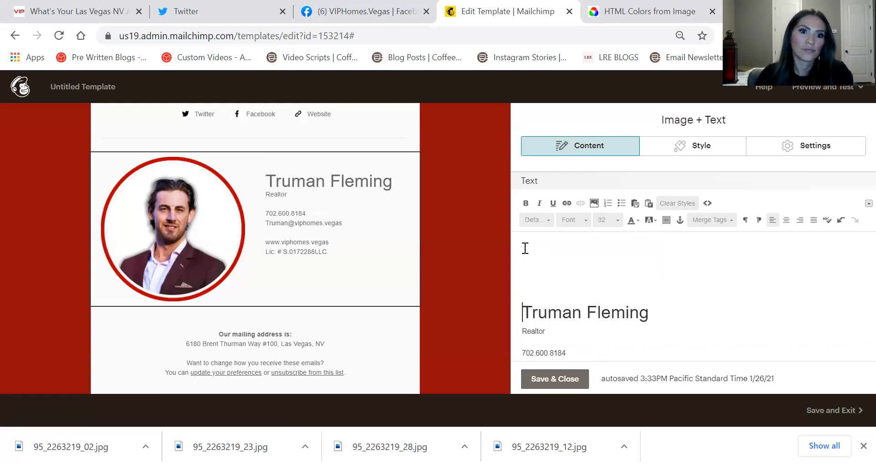
{"action": "left_click", "coordinate": [595, 260]}
{"action": "scroll", "coordinate": [635, 301], "scroll_direction": "down", "scroll_amount": 3}
{"action": "left_click_drag", "start_coordinate": [592, 325], "coordinate": [521, 256]}
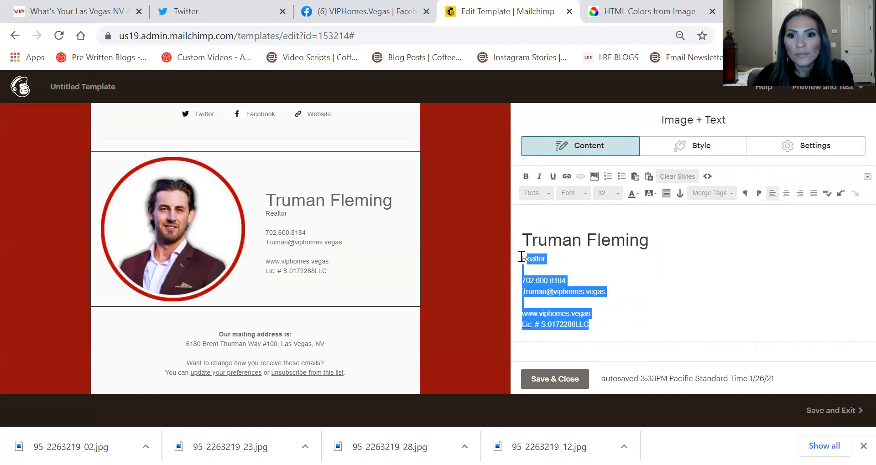
{"action": "left_click", "coordinate": [622, 194]}
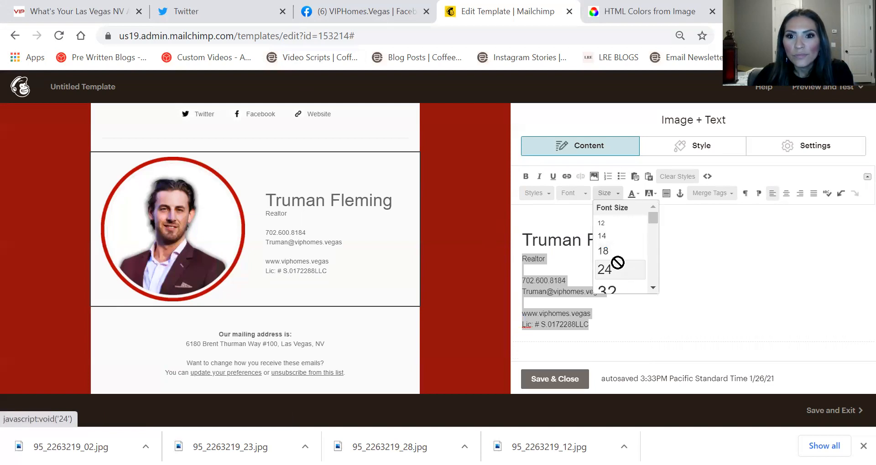
{"action": "left_click", "coordinate": [609, 251]}
Tidy the blank lines around the name heading and between title and phone
{"action": "left_click", "coordinate": [610, 251]}
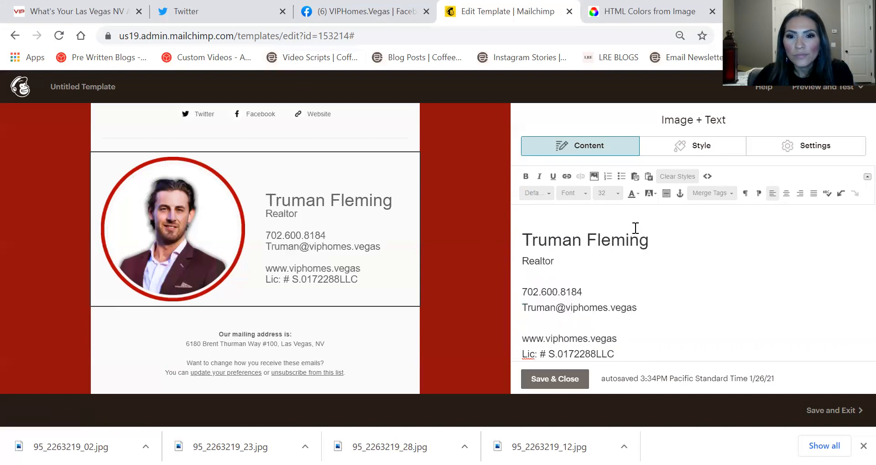
{"action": "left_click", "coordinate": [519, 231]}
{"action": "key", "text": "BackSpace"}
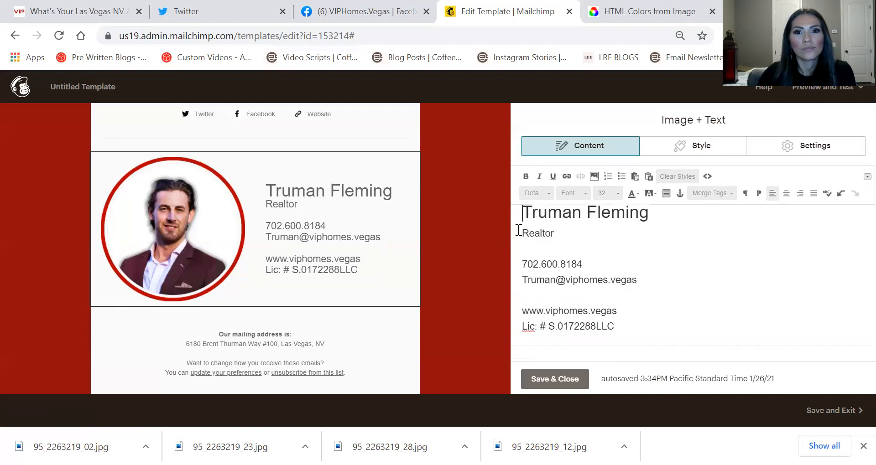
{"action": "left_click", "coordinate": [663, 206]}
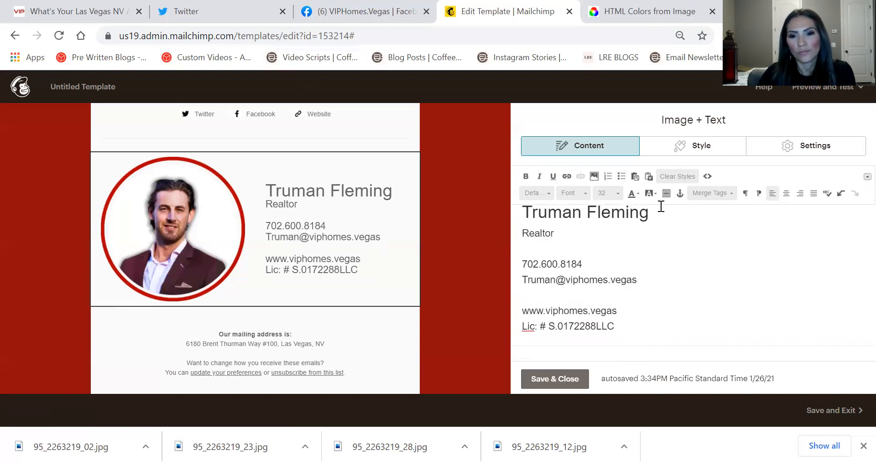
{"action": "key", "text": "Return"}
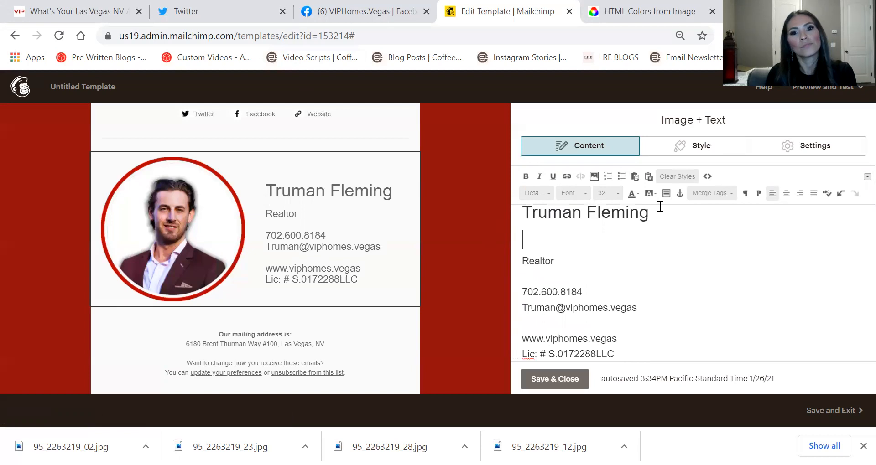
{"action": "key", "text": "Delete"}
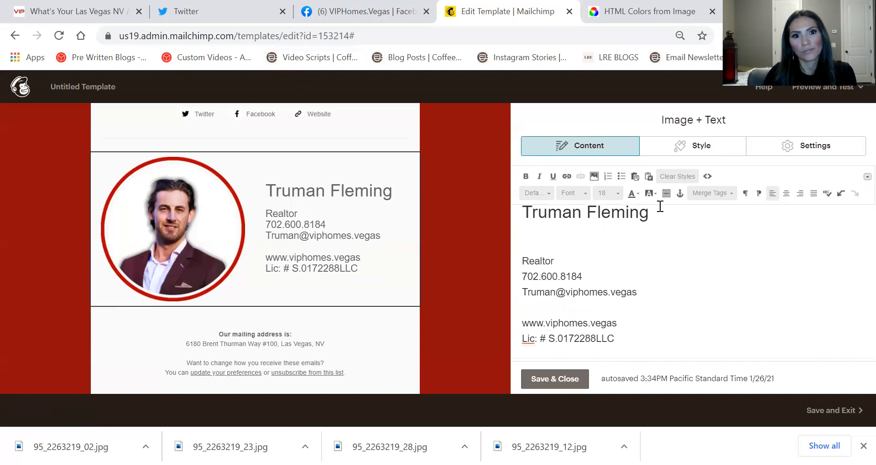
{"action": "left_click", "coordinate": [628, 252]}
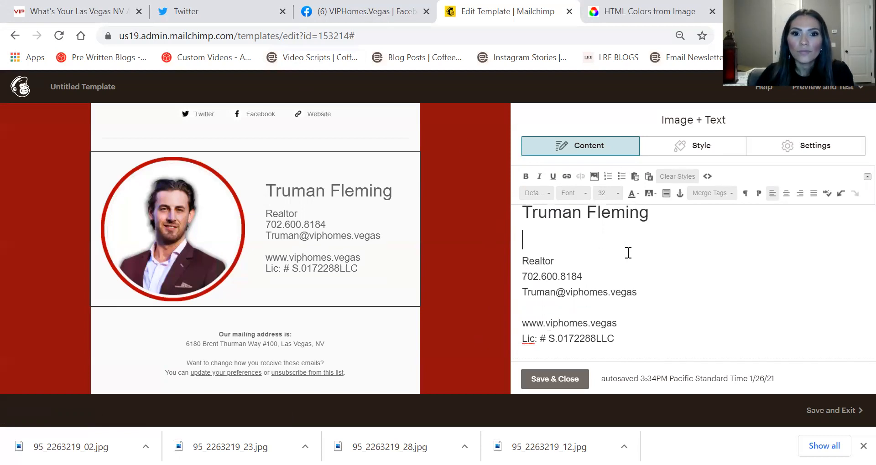
{"action": "right_click", "coordinate": [522, 276]}
{"action": "left_click", "coordinate": [638, 292]}
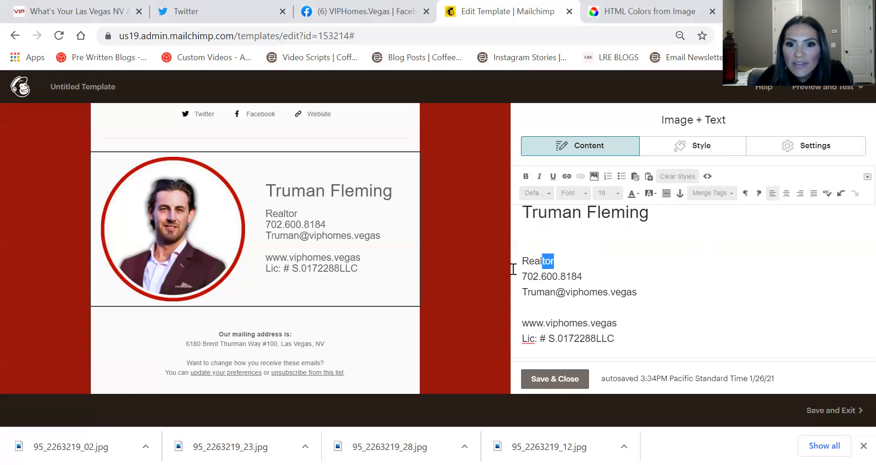
Replace 'Realtor' with 'REALTOR® Keller Williams Realty Southwest'
{"action": "left_click_drag", "start_coordinate": [512, 269], "coordinate": [497, 273]}
{"action": "type", "text": "REALTOR® Keller Williams Realty Southwest"}
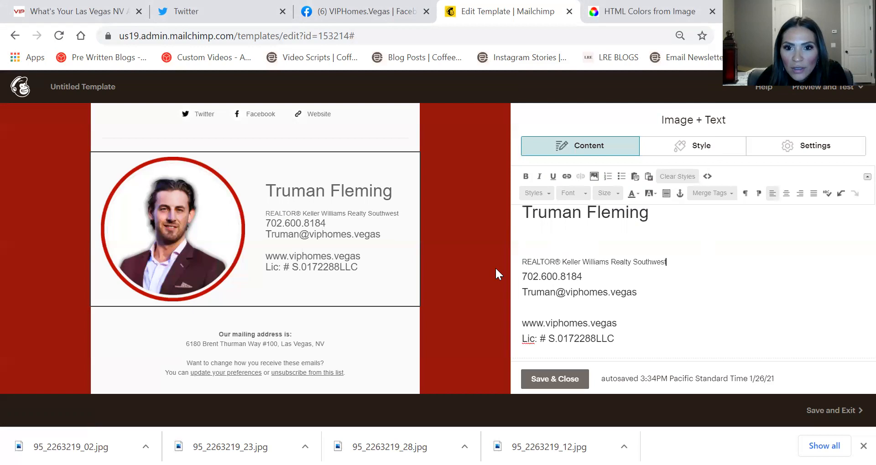
{"action": "double_click", "coordinate": [532, 267]}
{"action": "left_click", "coordinate": [566, 291]}
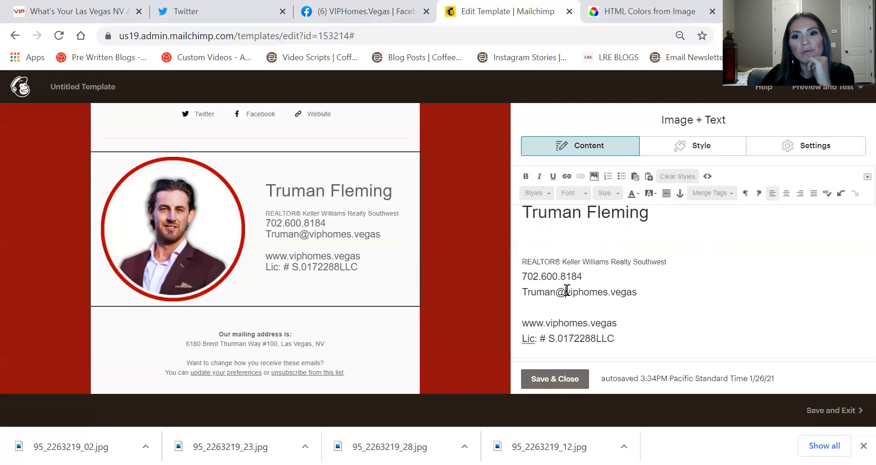
Make the name heading bold Helvetica
{"action": "triple_click", "coordinate": [560, 220]}
{"action": "left_click", "coordinate": [573, 194]}
{"action": "scroll", "coordinate": [581, 210], "scroll_direction": "down", "scroll_amount": 3}
{"action": "left_click", "coordinate": [589, 207]}
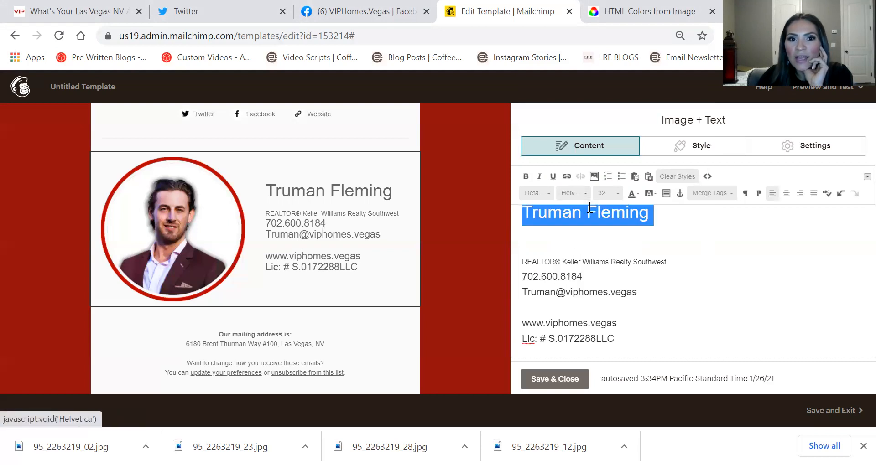
{"action": "left_click", "coordinate": [526, 176]}
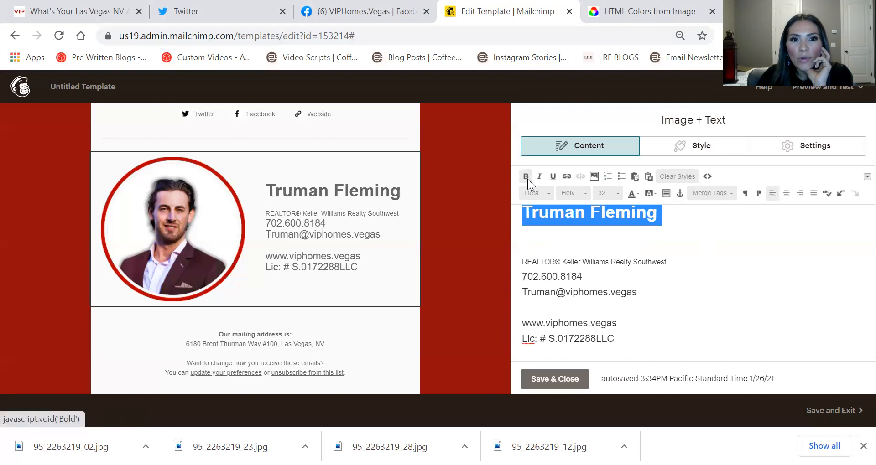
{"action": "left_click", "coordinate": [739, 299]}
Reset the contact lines to automatic colour and colour the REALTOR® title line black
{"action": "left_click_drag", "start_coordinate": [637, 330], "coordinate": [516, 259]}
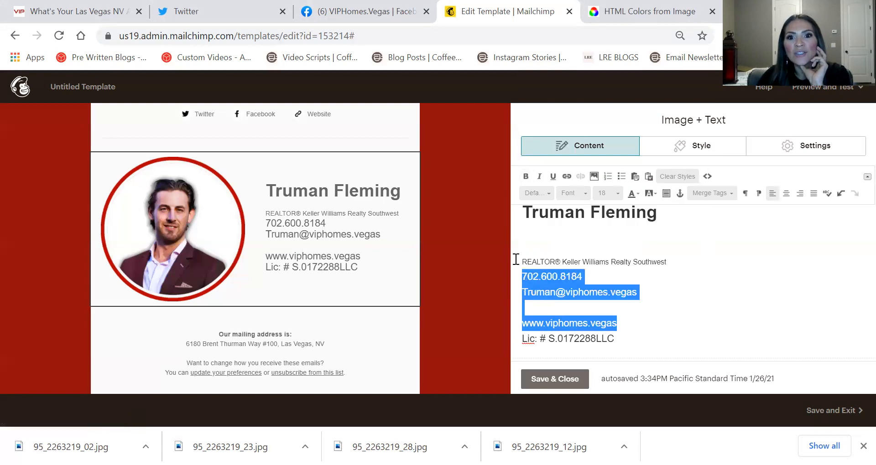
{"action": "left_click_drag", "start_coordinate": [615, 338], "coordinate": [499, 266]}
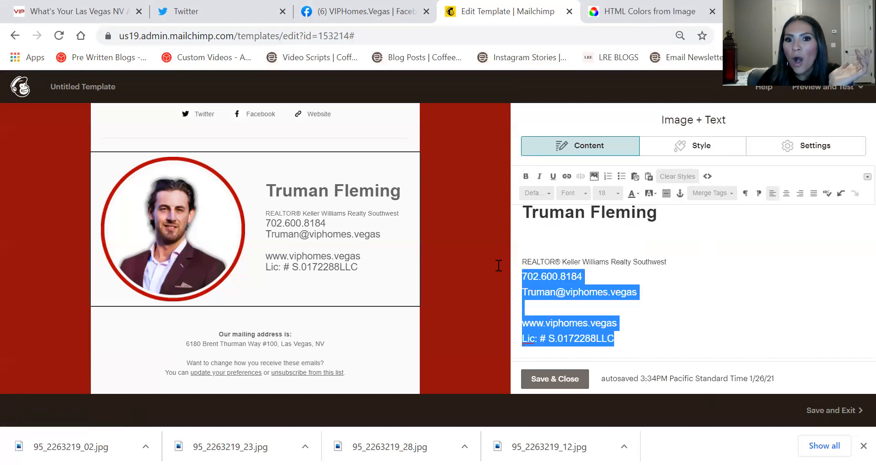
{"action": "left_click", "coordinate": [636, 190]}
{"action": "left_click", "coordinate": [631, 208]}
{"action": "left_click", "coordinate": [599, 261]}
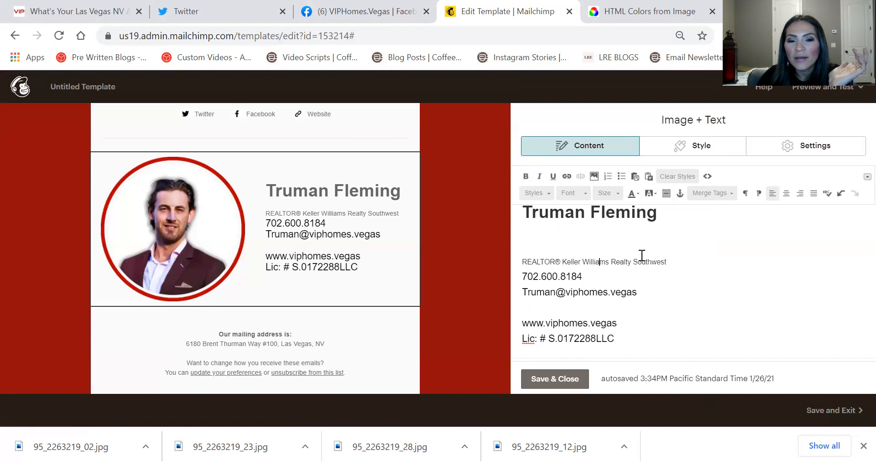
{"action": "left_click_drag", "start_coordinate": [695, 261], "coordinate": [483, 256]}
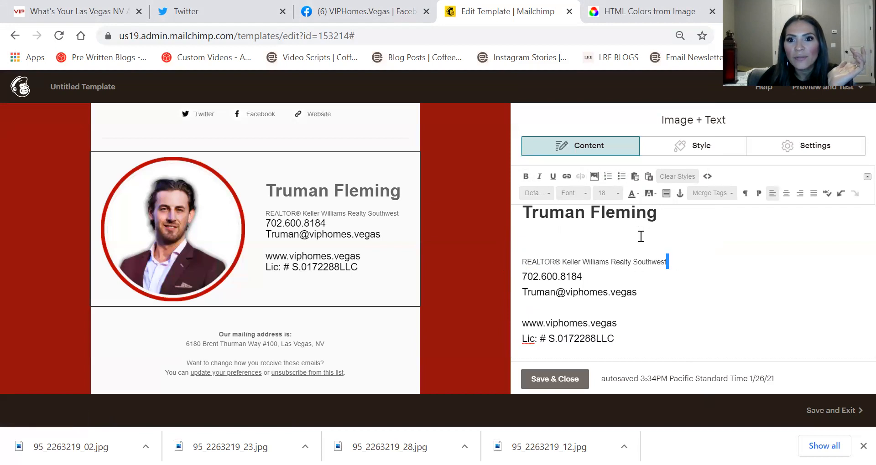
{"action": "triple_click", "coordinate": [636, 262]}
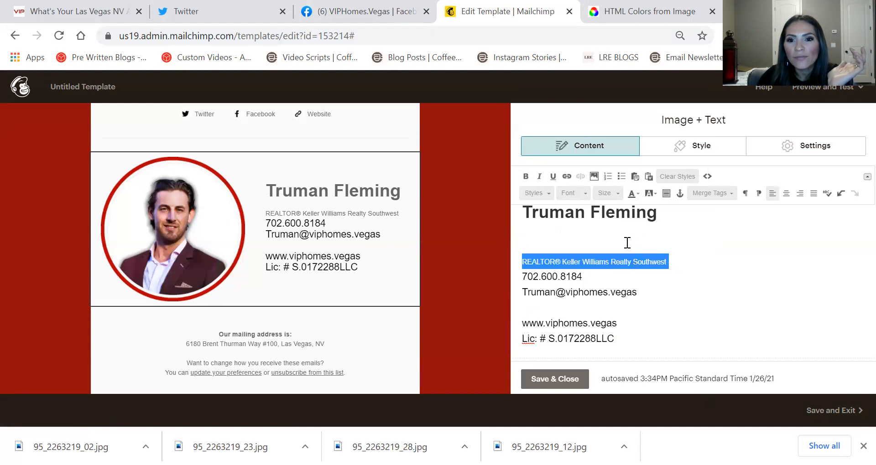
{"action": "left_click", "coordinate": [631, 197]}
{"action": "left_click", "coordinate": [631, 217]}
Colour the name heading black and save the agent block
{"action": "left_click_drag", "start_coordinate": [597, 291], "coordinate": [774, 269]}
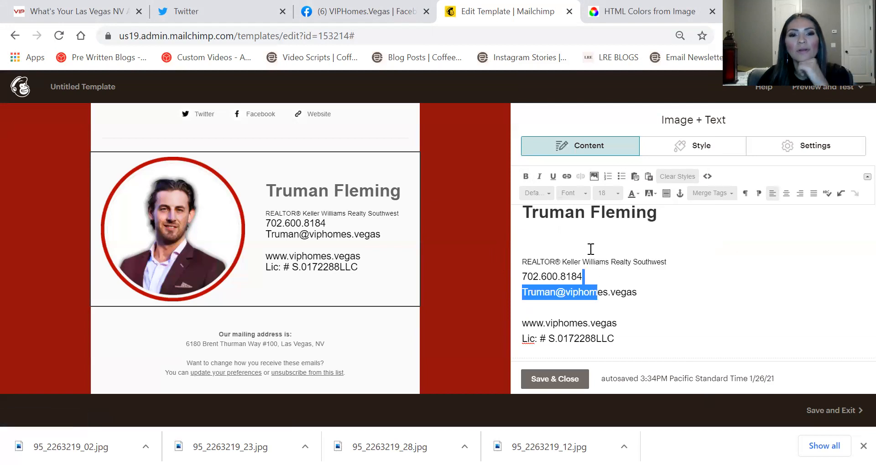
{"action": "triple_click", "coordinate": [561, 218]}
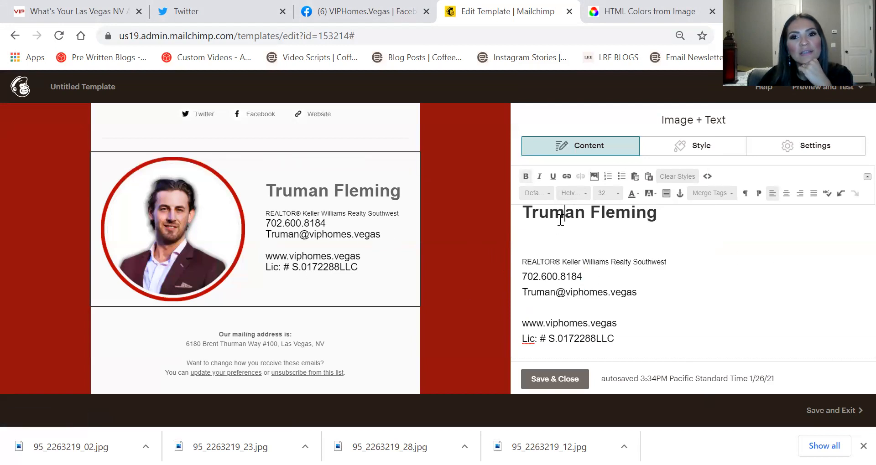
{"action": "left_click", "coordinate": [633, 197]}
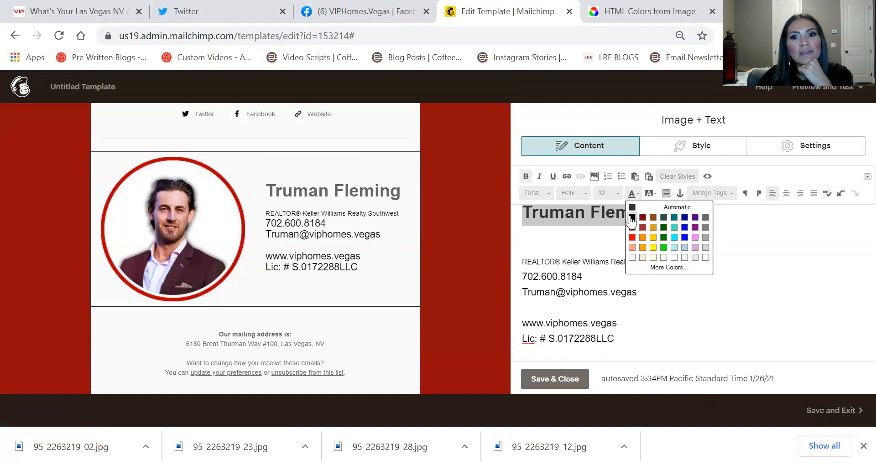
{"action": "left_click", "coordinate": [632, 217]}
{"action": "left_click", "coordinate": [540, 251]}
{"action": "scroll", "coordinate": [387, 265], "scroll_direction": "up", "scroll_amount": 3}
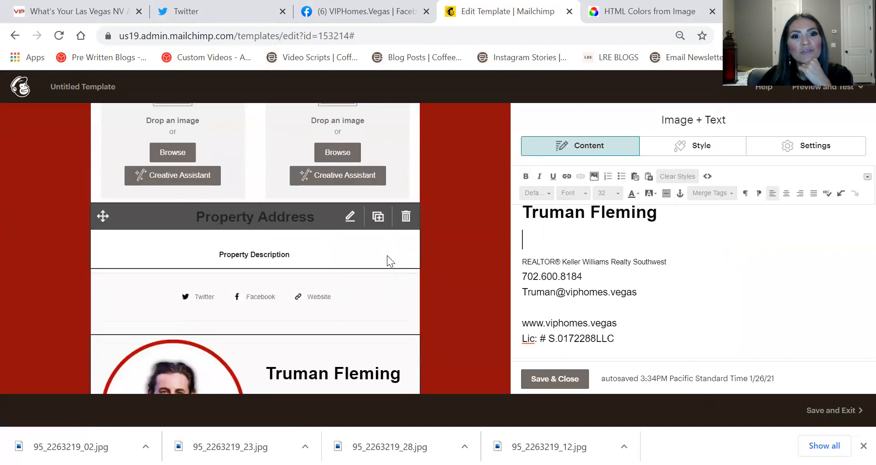
{"action": "scroll", "coordinate": [386, 256], "scroll_direction": "down", "scroll_amount": 1}
{"action": "left_click", "coordinate": [537, 381]}
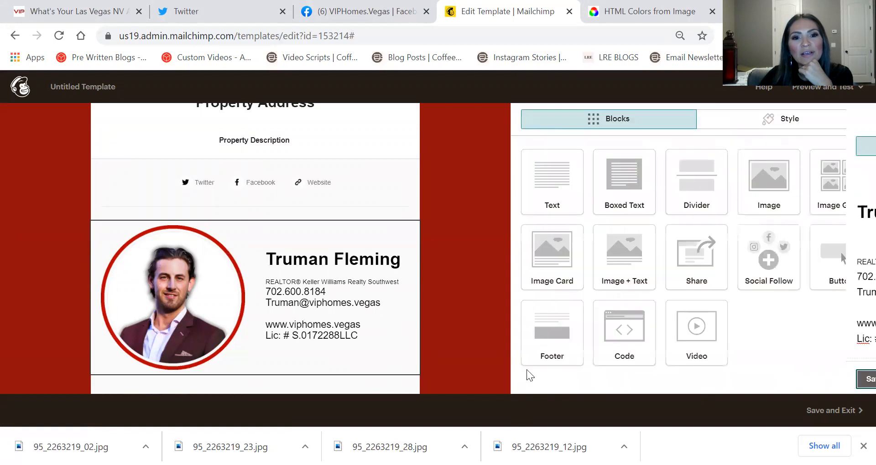
Delete the JUST LISTED text block near the top of the email
{"action": "scroll", "coordinate": [410, 268], "scroll_direction": "down", "scroll_amount": 2}
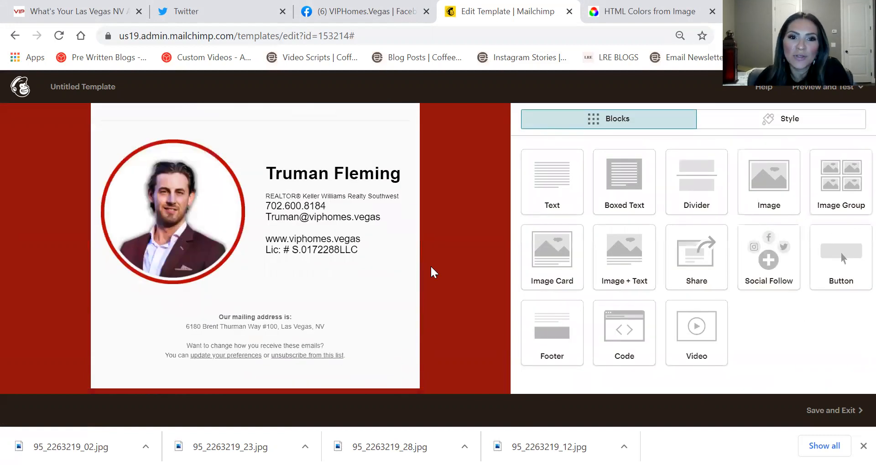
{"action": "scroll", "coordinate": [424, 273], "scroll_direction": "up", "scroll_amount": 3}
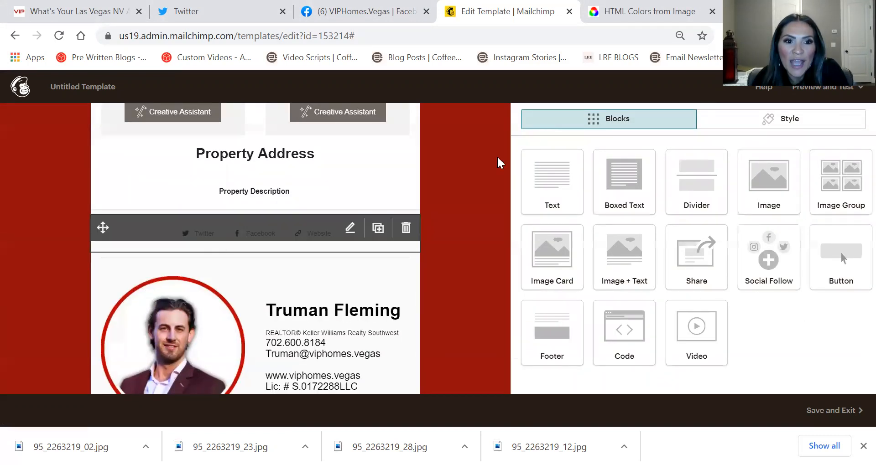
{"action": "scroll", "coordinate": [282, 242], "scroll_direction": "up", "scroll_amount": 5}
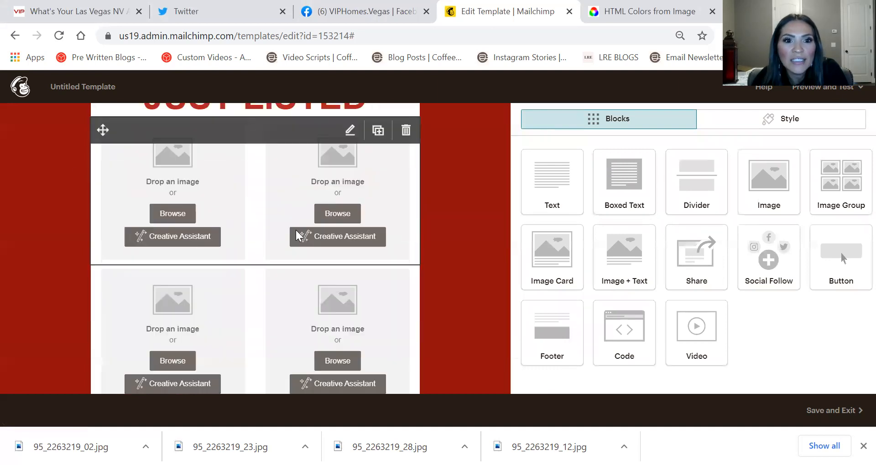
{"action": "scroll", "coordinate": [297, 235], "scroll_direction": "up", "scroll_amount": 4}
{"action": "scroll", "coordinate": [363, 192], "scroll_direction": "down", "scroll_amount": 5}
{"action": "scroll", "coordinate": [365, 201], "scroll_direction": "up", "scroll_amount": 5}
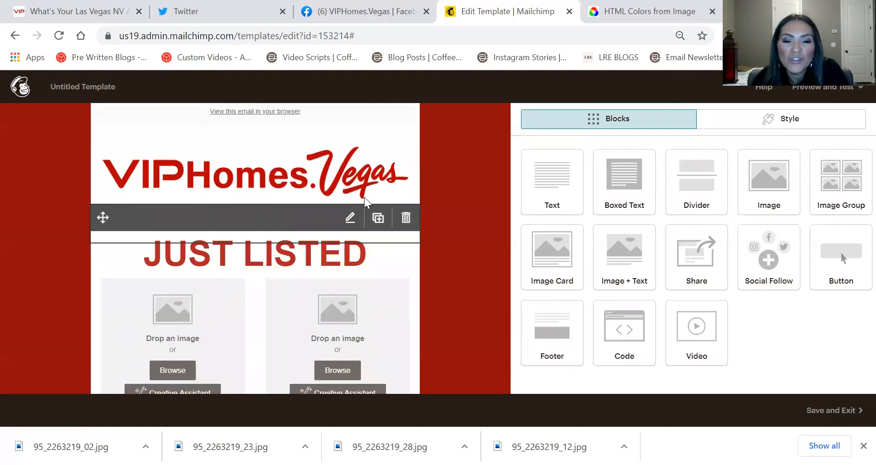
{"action": "scroll", "coordinate": [365, 201], "scroll_direction": "up", "scroll_amount": 1}
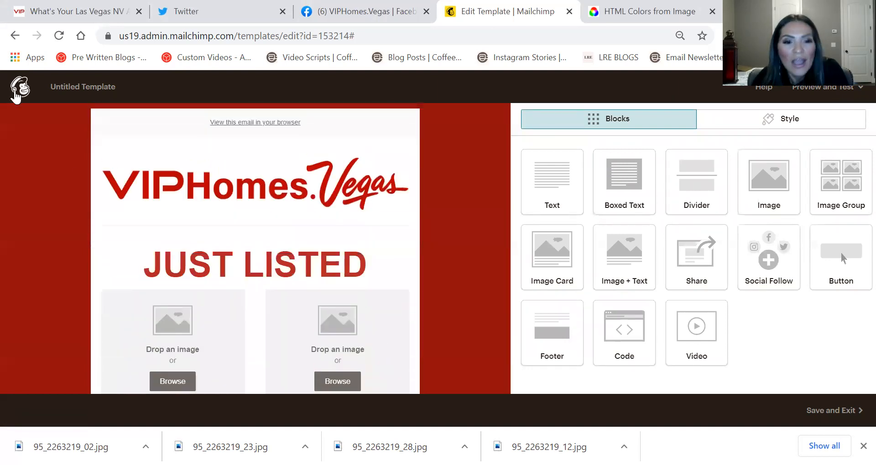
{"action": "left_click", "coordinate": [269, 253]}
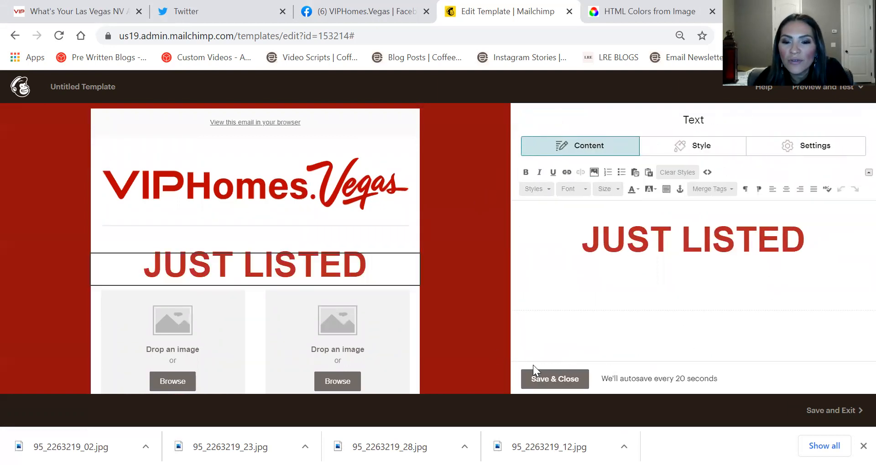
{"action": "left_click", "coordinate": [405, 266]}
{"action": "left_click", "coordinate": [299, 294]}
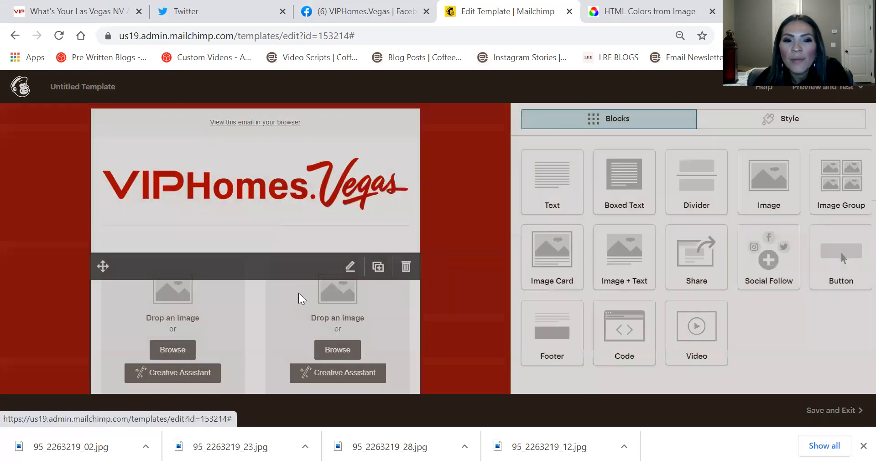
Drop an empty Image block below the VIPHomes.Vegas header, then switch to the HTML Colors from Image tab
{"action": "left_click_drag", "start_coordinate": [766, 188], "coordinate": [272, 230]}
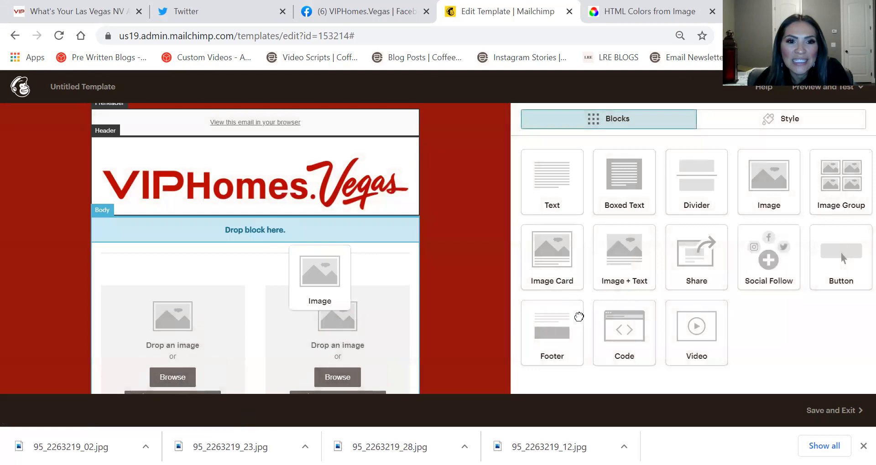
{"action": "left_click_drag", "start_coordinate": [578, 316], "coordinate": [552, 311]}
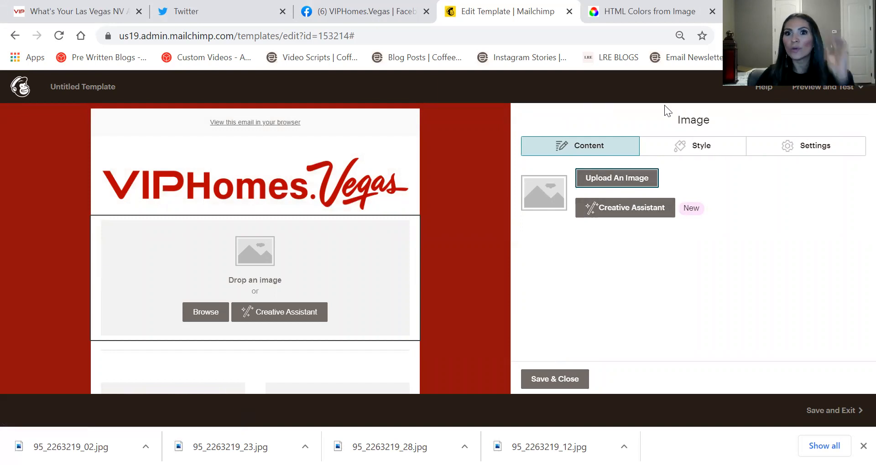
{"action": "left_click", "coordinate": [623, 13]}
{"action": "left_click", "coordinate": [576, 41]}
Browse Google Images results for 'just sold', then return to the Mailchimp template editor
{"action": "type", "text": "g"}
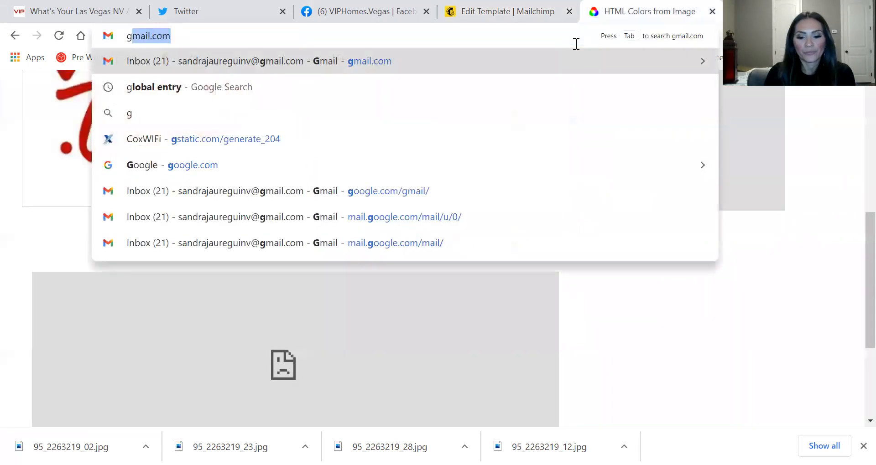
{"action": "type", "text": "oogle"}
{"action": "key", "text": "Return"}
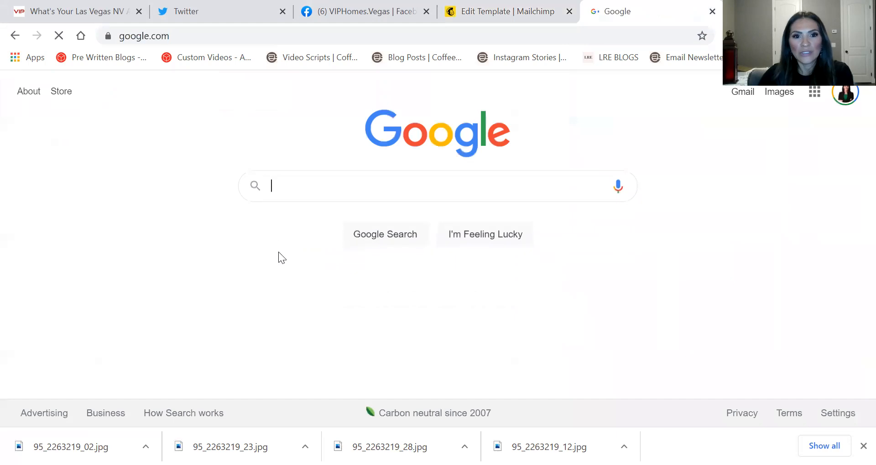
{"action": "type", "text": "just sol"}
{"action": "key", "text": "BackSpace"}
{"action": "type", "text": "sol"}
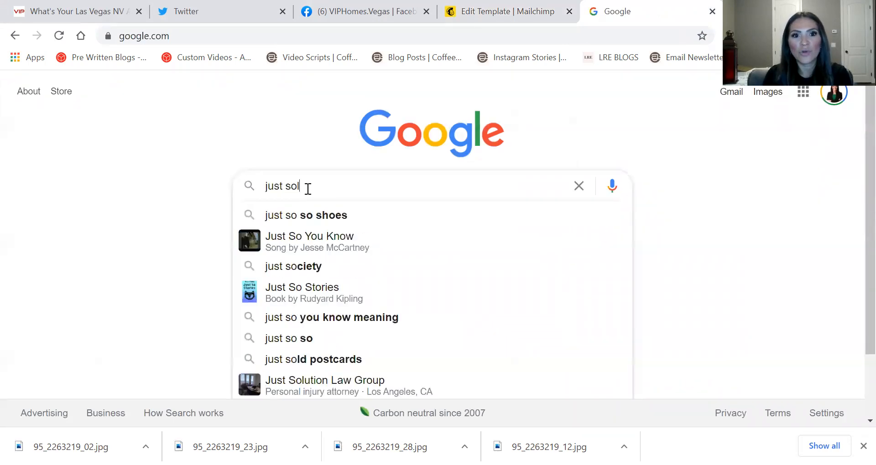
{"action": "type", "text": "d"}
{"action": "key", "text": "Return"}
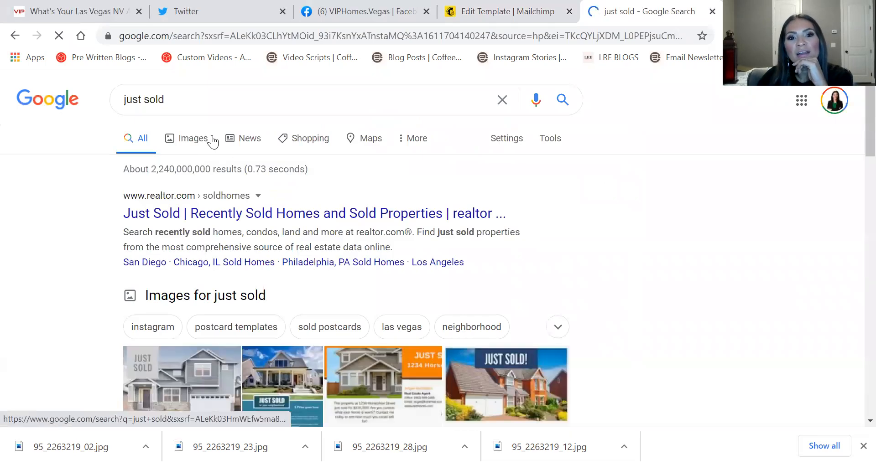
{"action": "left_click", "coordinate": [211, 139]}
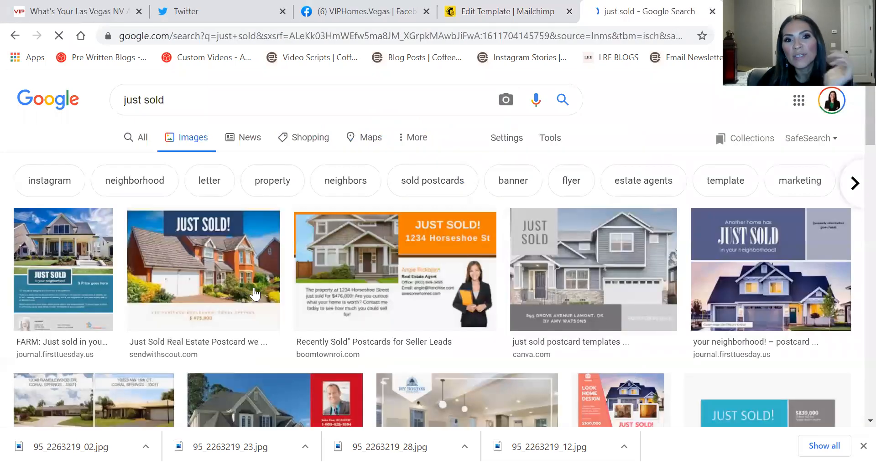
{"action": "scroll", "coordinate": [268, 276], "scroll_direction": "down", "scroll_amount": 10}
{"action": "scroll", "coordinate": [297, 266], "scroll_direction": "up", "scroll_amount": 3}
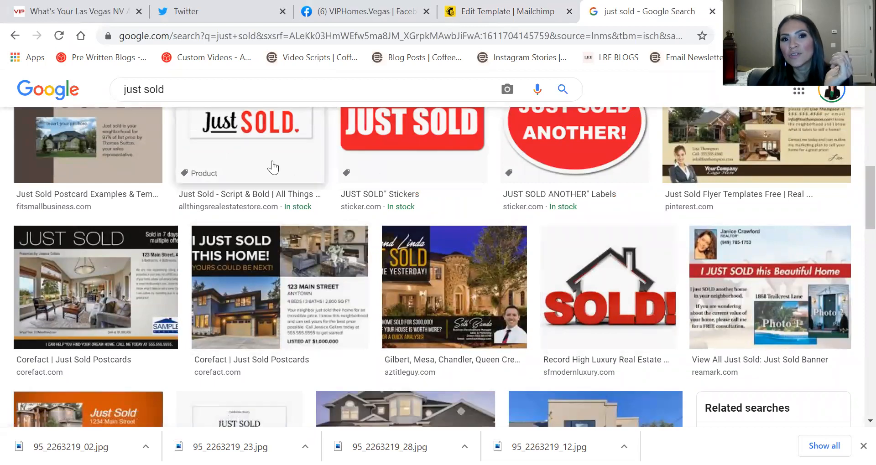
{"action": "left_click", "coordinate": [506, 12]}
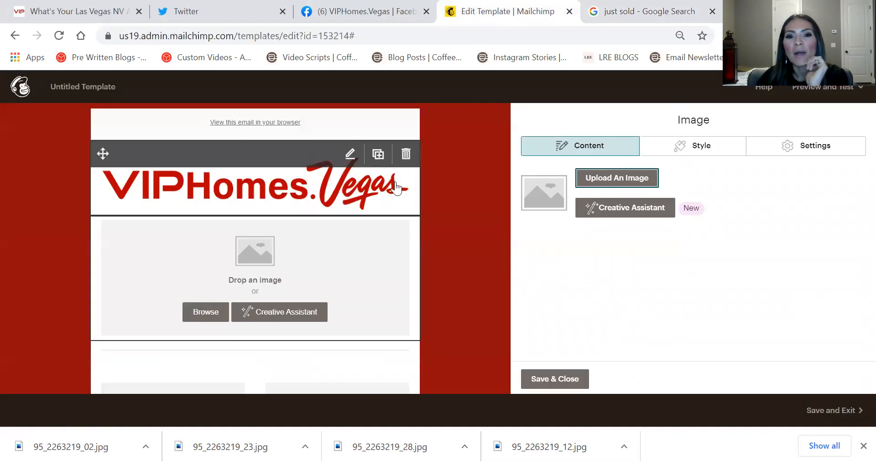
Start a new image upload from the computer and browse to Dropbox > pictures & videos
{"action": "left_click", "coordinate": [644, 183]}
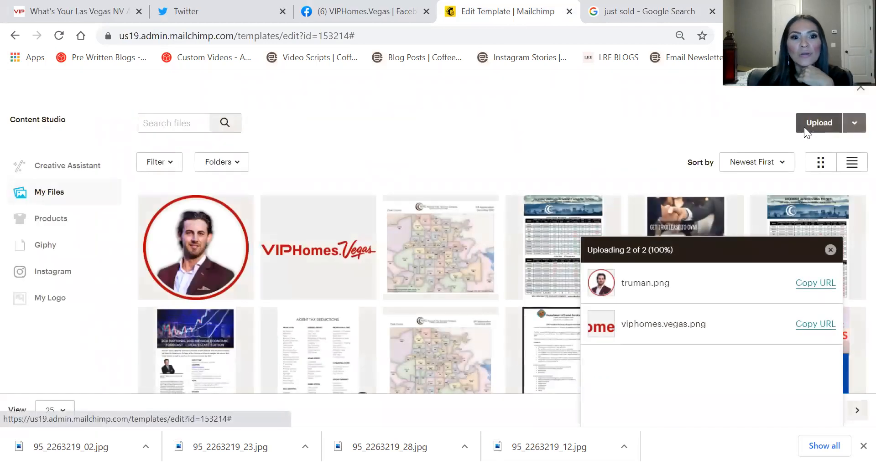
{"action": "left_click", "coordinate": [803, 127]}
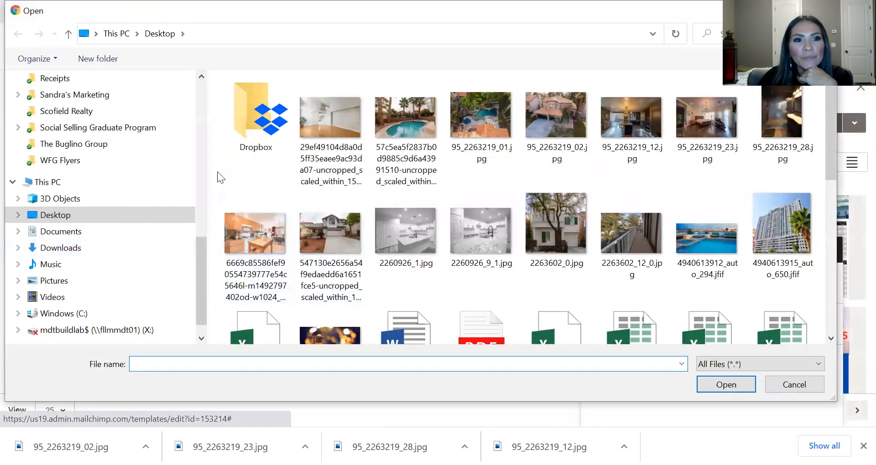
{"action": "scroll", "coordinate": [67, 148], "scroll_direction": "up", "scroll_amount": 8}
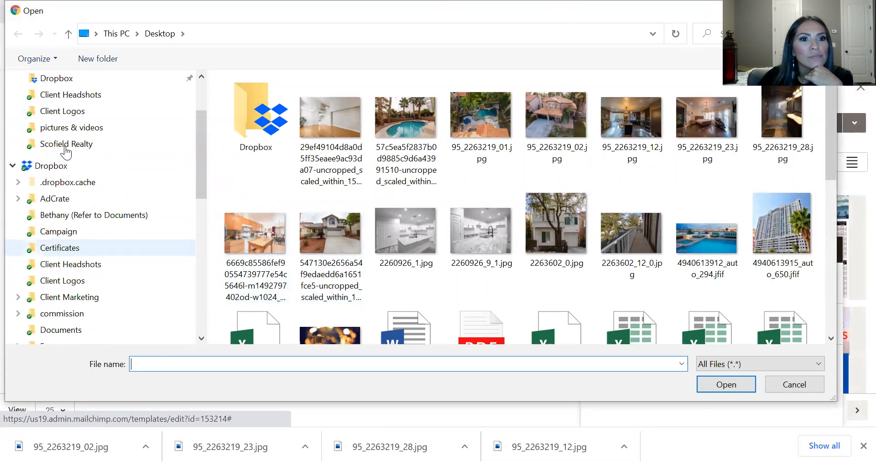
{"action": "scroll", "coordinate": [66, 152], "scroll_direction": "up", "scroll_amount": 2}
{"action": "left_click", "coordinate": [69, 220]}
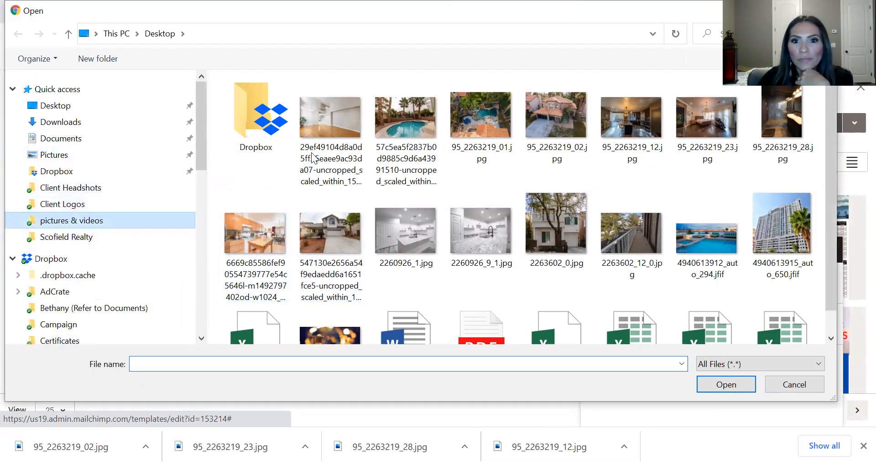
Select Just Listed.png, Open House.png, JustSold.png and the brush-paint just sold banner
{"action": "left_click", "coordinate": [428, 238]}
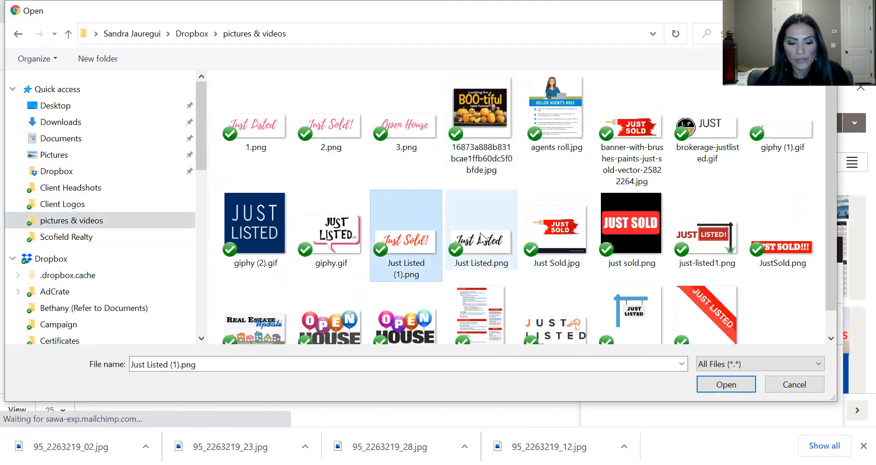
{"action": "left_click", "coordinate": [515, 241], "text": "ctrl"}
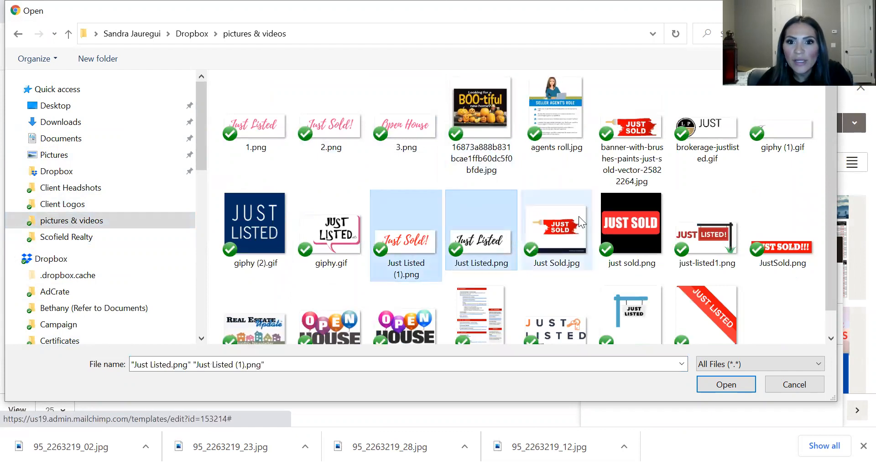
{"action": "scroll", "coordinate": [584, 219], "scroll_direction": "down", "scroll_amount": 1}
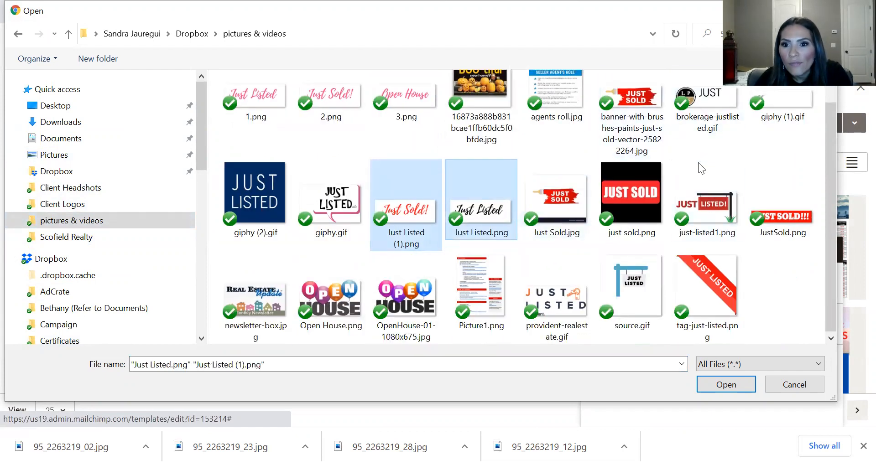
{"action": "left_click", "coordinate": [328, 298], "text": "ctrl"}
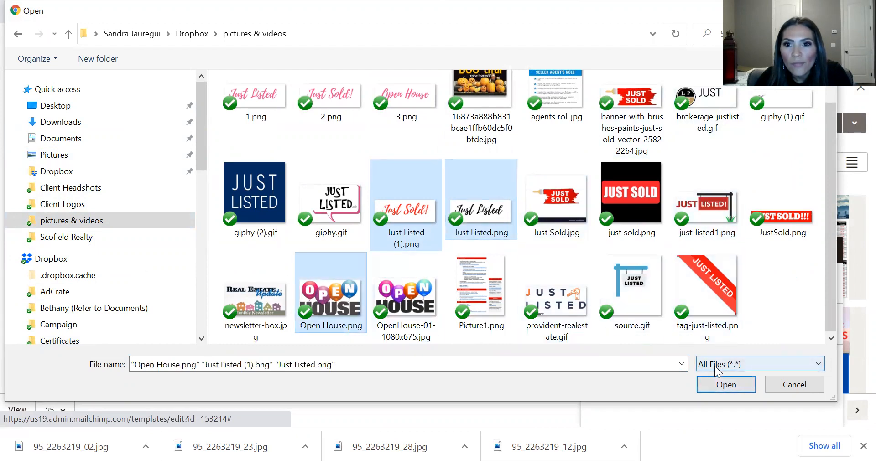
{"action": "left_click", "coordinate": [768, 214], "text": "ctrl"}
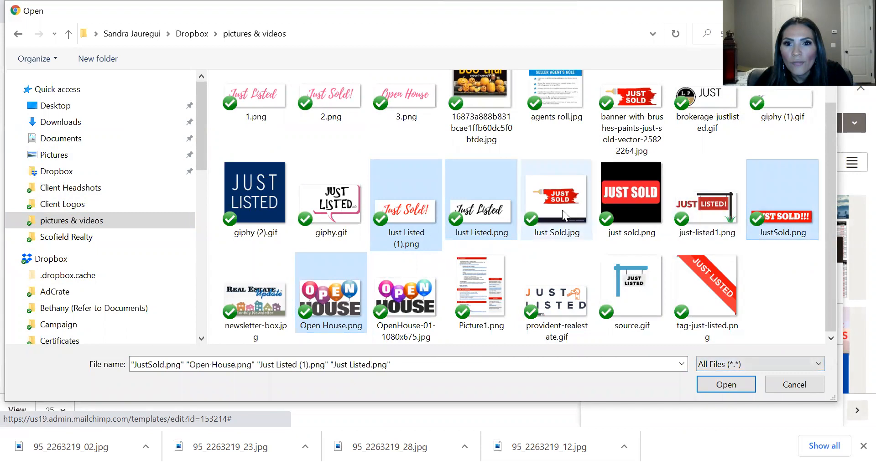
{"action": "left_click", "coordinate": [575, 184], "text": "ctrl"}
{"action": "left_click", "coordinate": [557, 204], "text": "ctrl"}
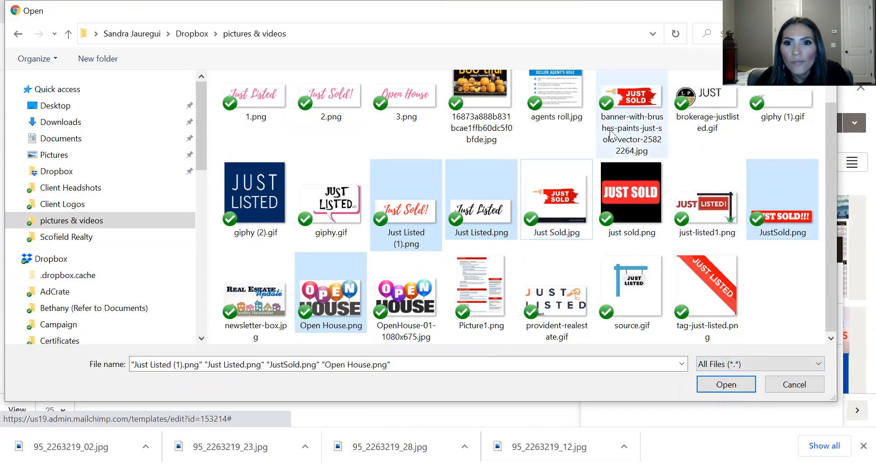
{"action": "left_click", "coordinate": [627, 109], "text": "ctrl"}
{"action": "left_click", "coordinate": [427, 244], "text": "ctrl"}
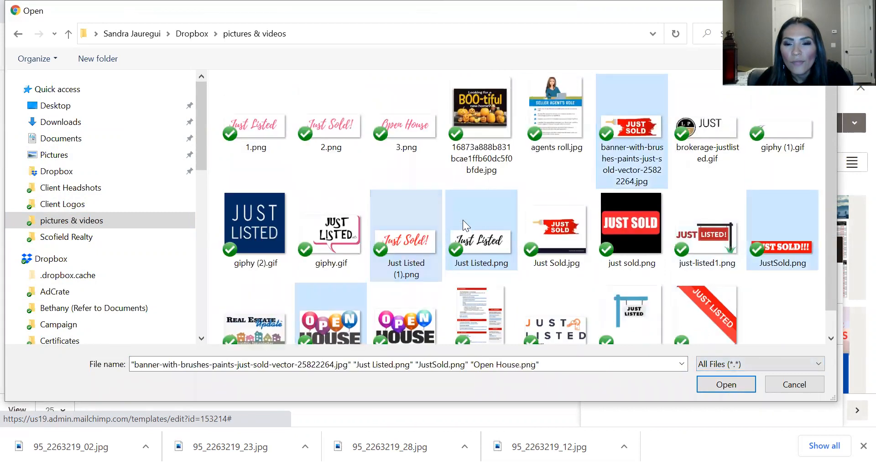
{"action": "scroll", "coordinate": [710, 201], "scroll_direction": "down", "scroll_amount": 1}
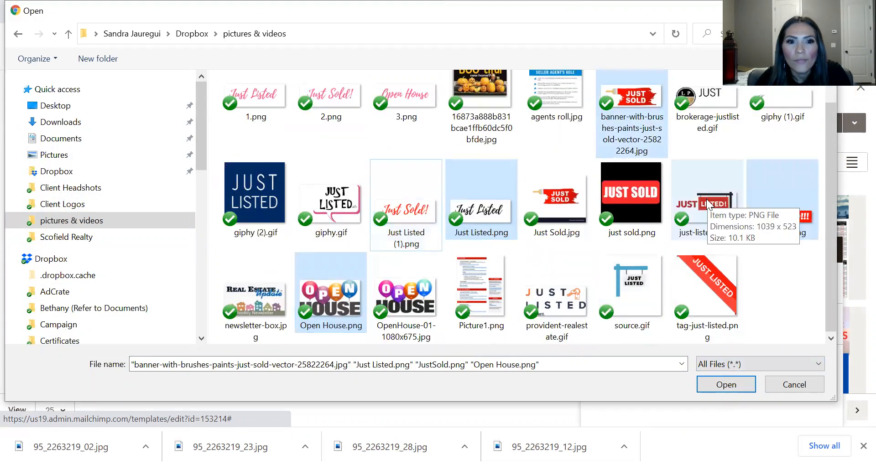
Upload the four selected graphics and insert the script Just Listed image into the block
{"action": "left_click", "coordinate": [730, 386]}
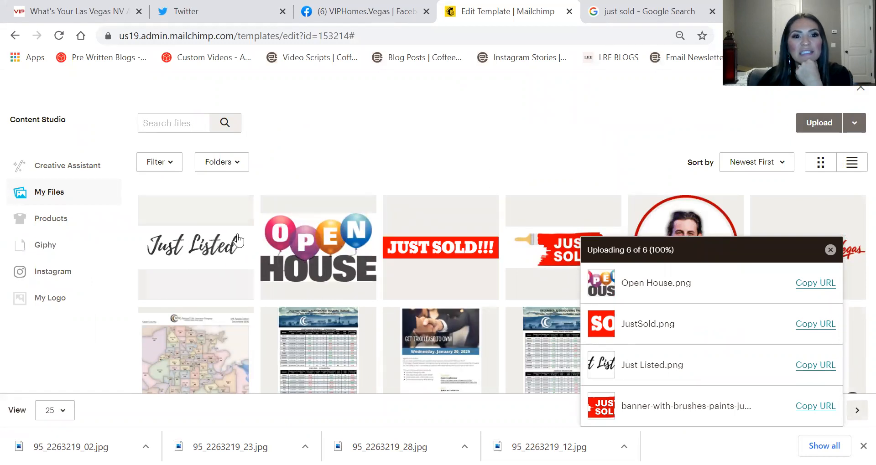
{"action": "left_click", "coordinate": [157, 289]}
{"action": "left_click", "coordinate": [849, 129]}
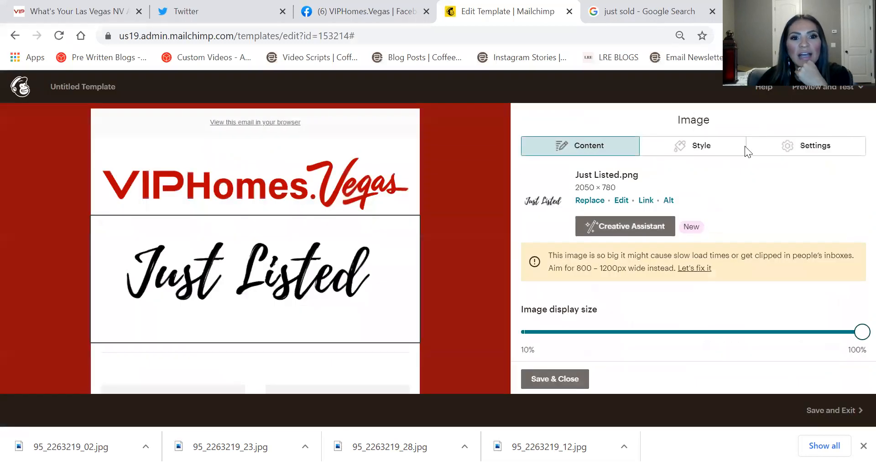
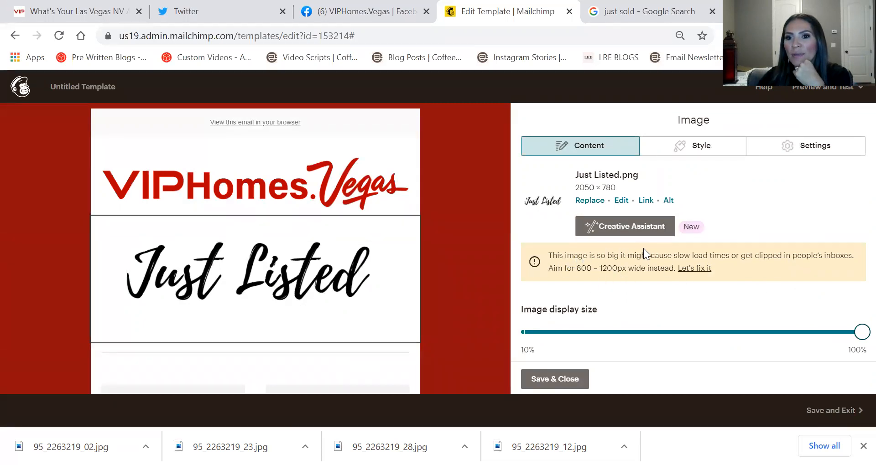
Resize the Just Listed banner to 1200 px wide, then unlock dimensions and crop it to 1200 × 284
{"action": "left_click", "coordinate": [693, 270]}
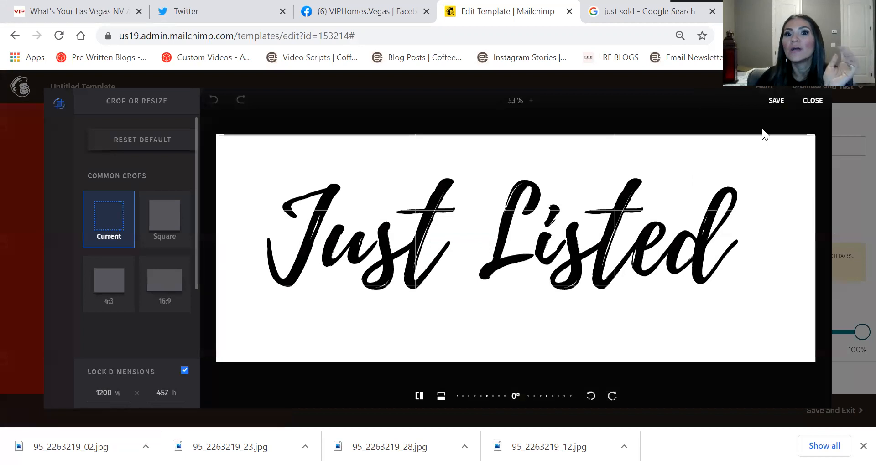
{"action": "left_click", "coordinate": [771, 110]}
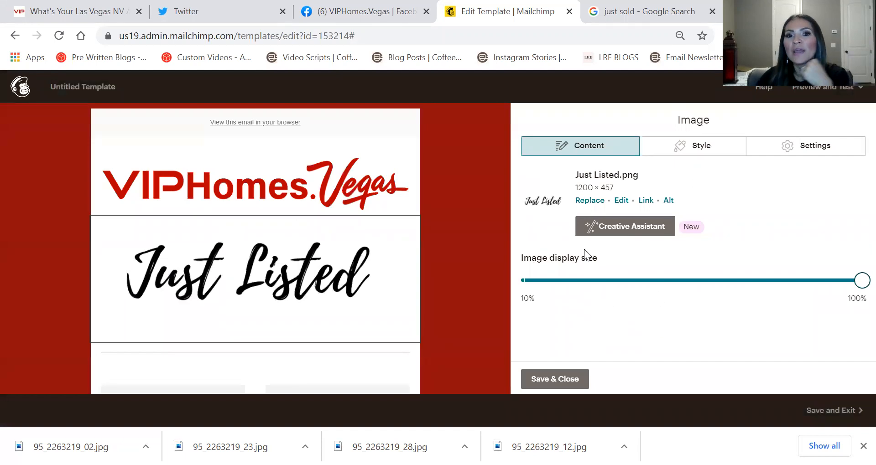
{"action": "mouse_move", "coordinate": [292, 278]}
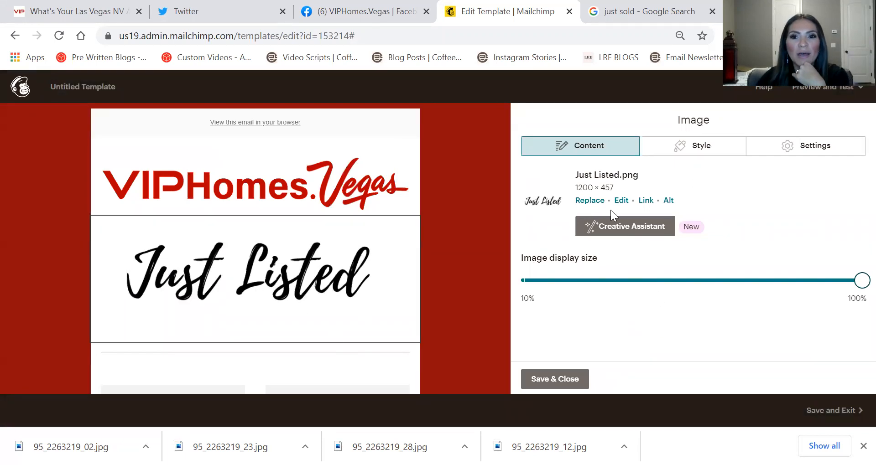
{"action": "left_click", "coordinate": [625, 200]}
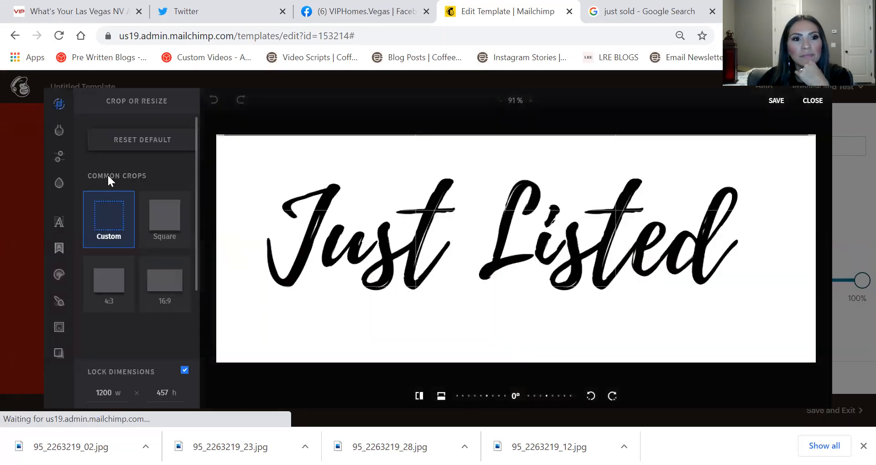
{"action": "left_click", "coordinate": [184, 371]}
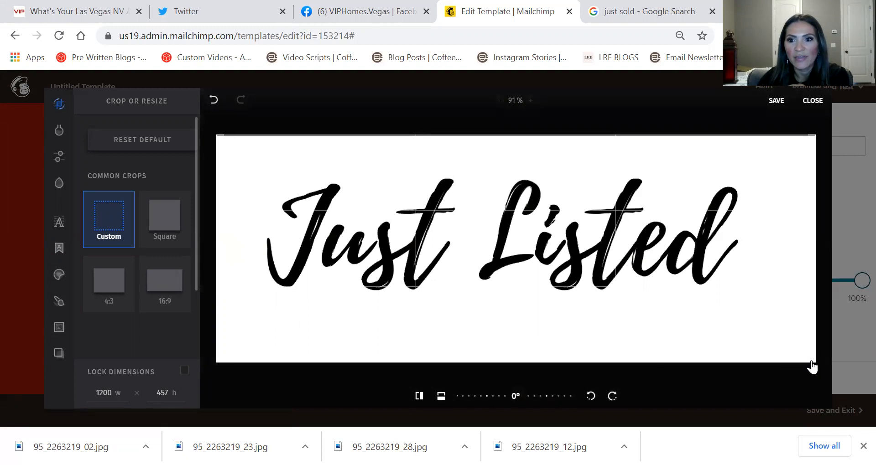
{"action": "left_click_drag", "start_coordinate": [806, 341], "coordinate": [818, 307]}
{"action": "left_click_drag", "start_coordinate": [810, 143], "coordinate": [820, 164]}
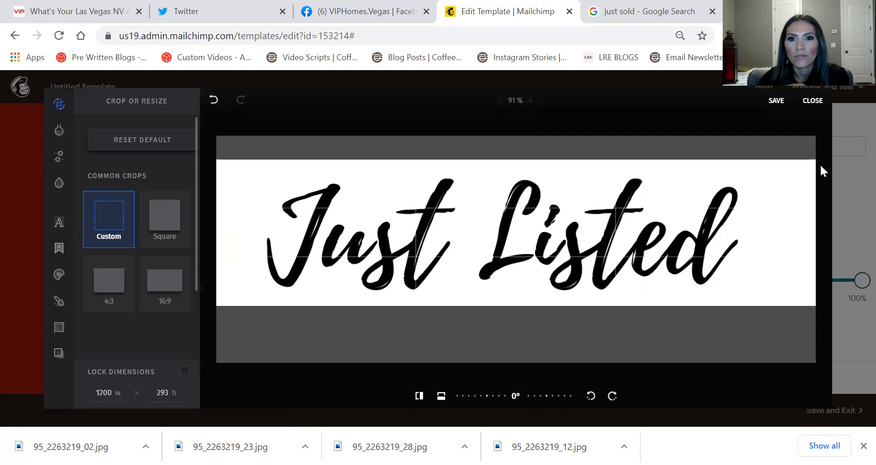
{"action": "left_click", "coordinate": [763, 104]}
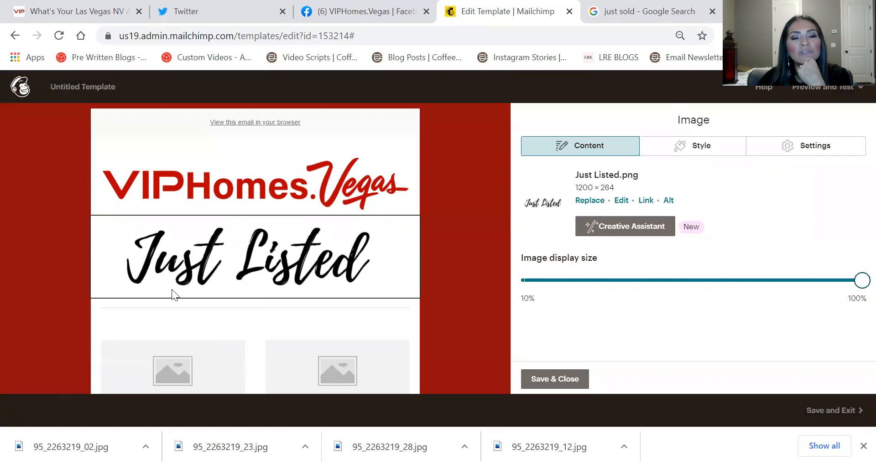
{"action": "mouse_move", "coordinate": [310, 288]}
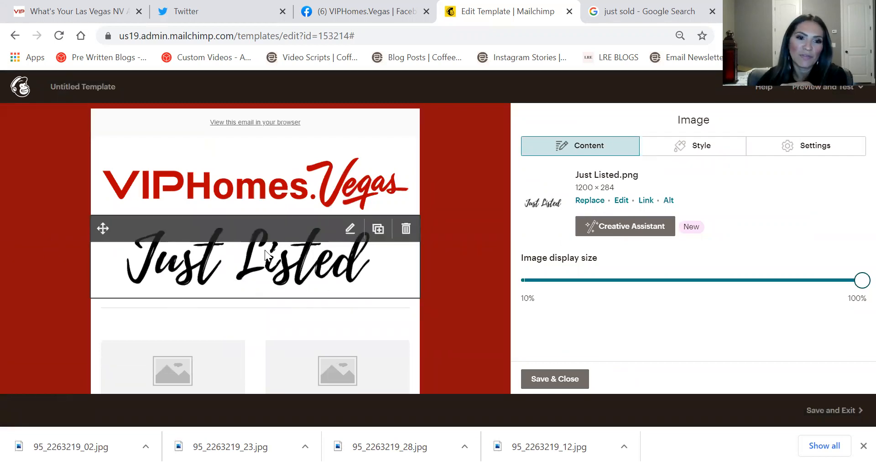
{"action": "scroll", "coordinate": [463, 191], "scroll_direction": "down", "scroll_amount": 8}
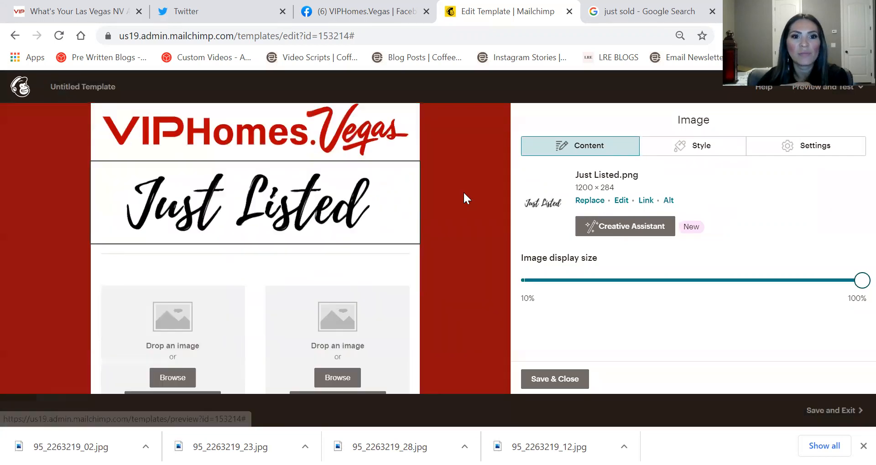
{"action": "scroll", "coordinate": [349, 217], "scroll_direction": "down", "scroll_amount": 2}
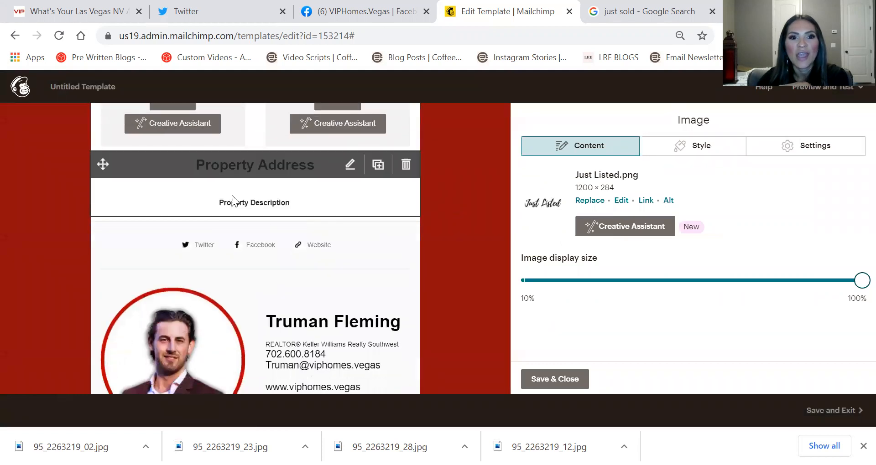
{"action": "left_click", "coordinate": [560, 378]}
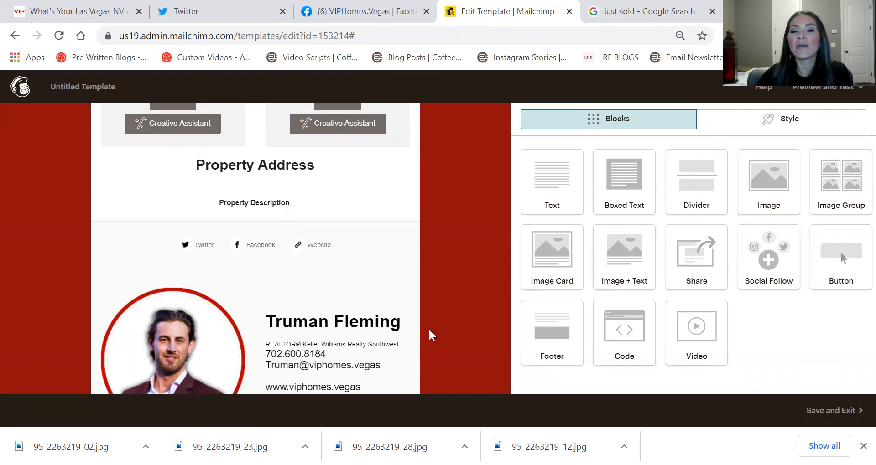
Drop a Button block under the property description and change its 'Buy Now' label to 'Free Home Search'
{"action": "left_click_drag", "start_coordinate": [825, 263], "coordinate": [339, 194]}
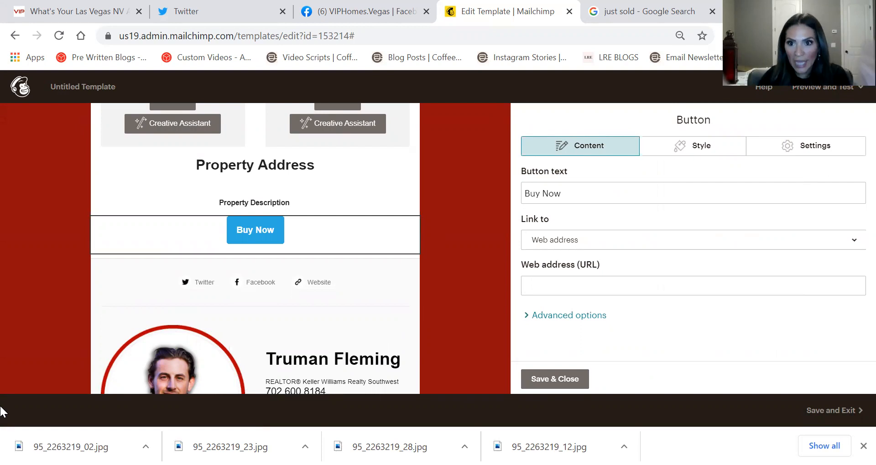
{"action": "left_click_drag", "start_coordinate": [570, 184], "coordinate": [487, 205]}
{"action": "type", "text": "Se"}
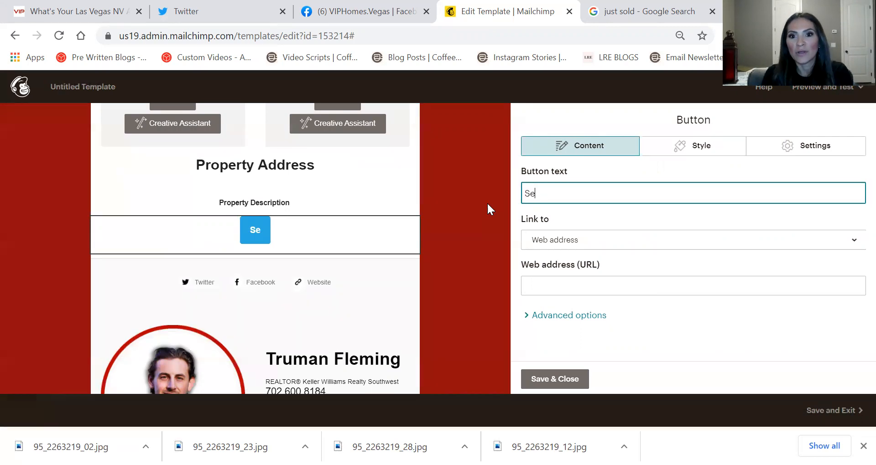
{"action": "key", "text": "BackSpace"}
{"action": "type", "text": "tar"}
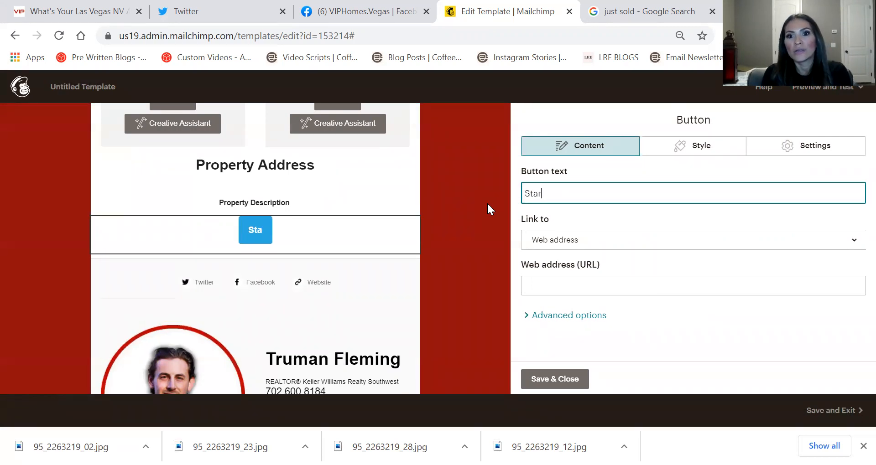
{"action": "key", "text": "BackSpace"}
{"action": "key", "text": "BackSpace"}
{"action": "key", "text": "BackSpace"}
{"action": "key", "text": "BackSpace"}
{"action": "type", "text": "Free"}
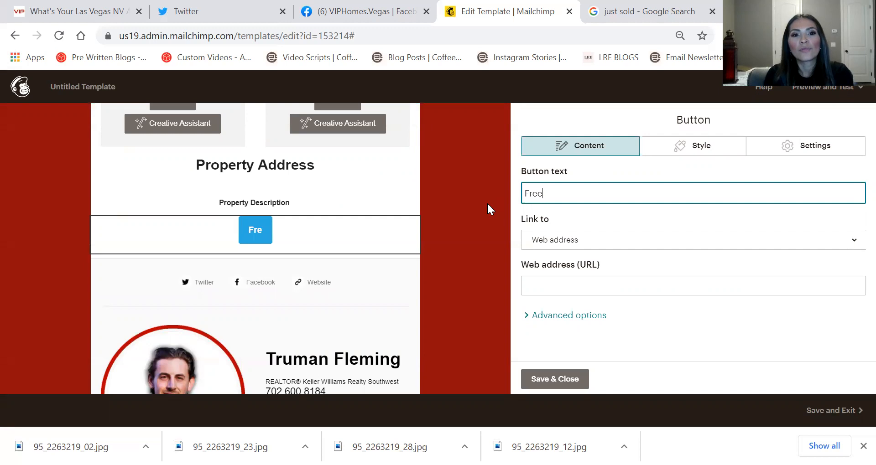
{"action": "type", "text": " Home Search"}
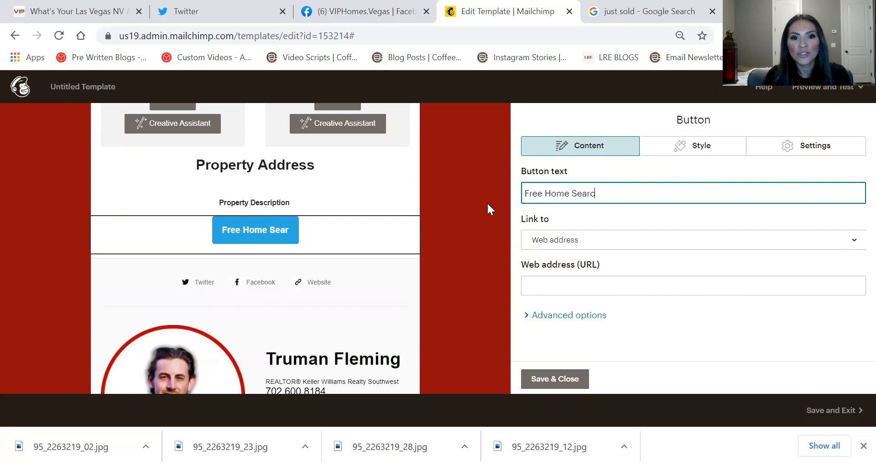
{"action": "key", "text": "Tab"}
Copy the address of the VIPHomes.Vegas Custom Search page and return to the Mailchimp template
{"action": "left_click", "coordinate": [54, 8]}
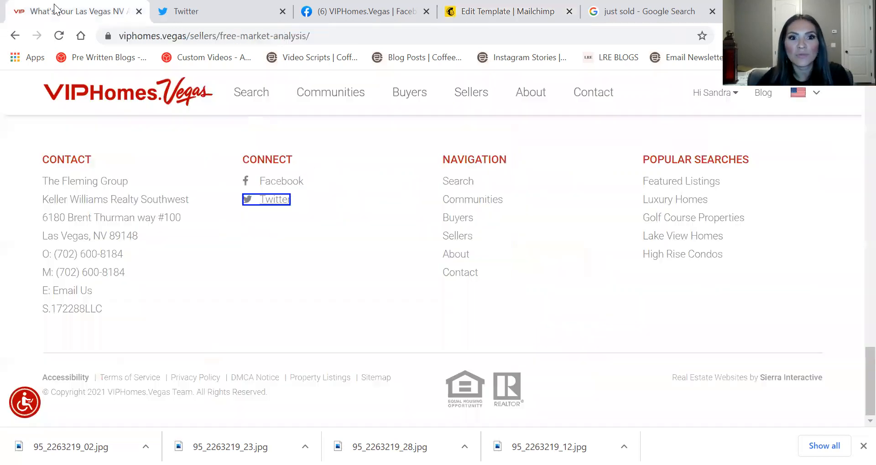
{"action": "scroll", "coordinate": [280, 248], "scroll_direction": "up", "scroll_amount": 20}
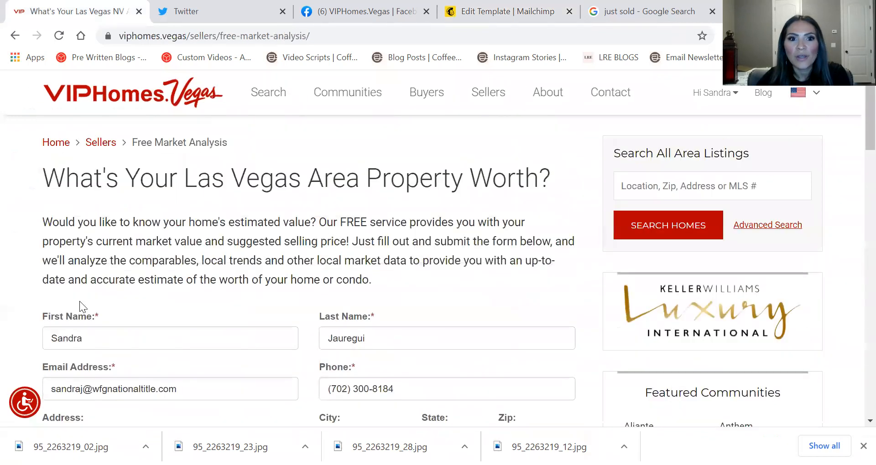
{"action": "mouse_move", "coordinate": [268, 96]}
{"action": "left_click", "coordinate": [283, 132]}
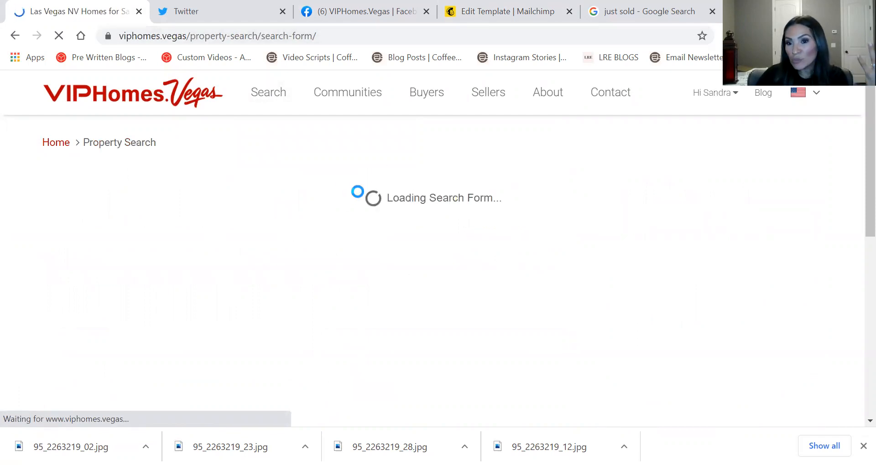
{"action": "left_click", "coordinate": [320, 37]}
{"action": "key", "text": "ctrl+c"}
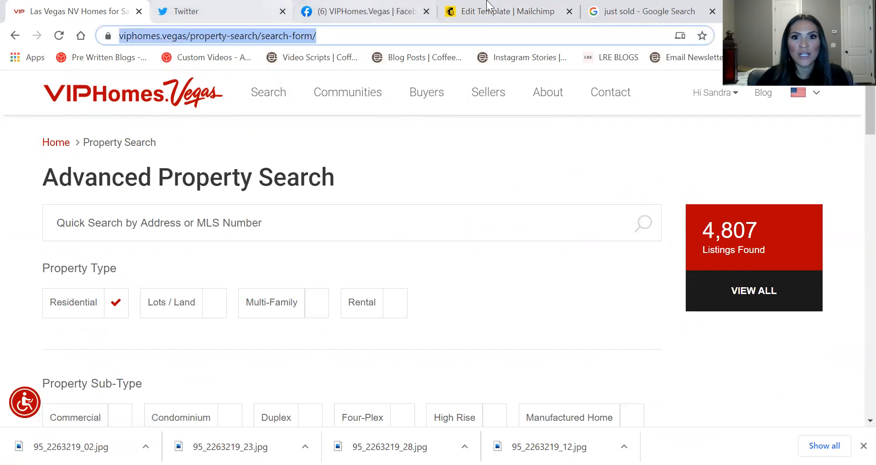
{"action": "left_click", "coordinate": [502, 11]}
Link the button to the pasted property search address and make it full width
{"action": "left_click", "coordinate": [613, 285]}
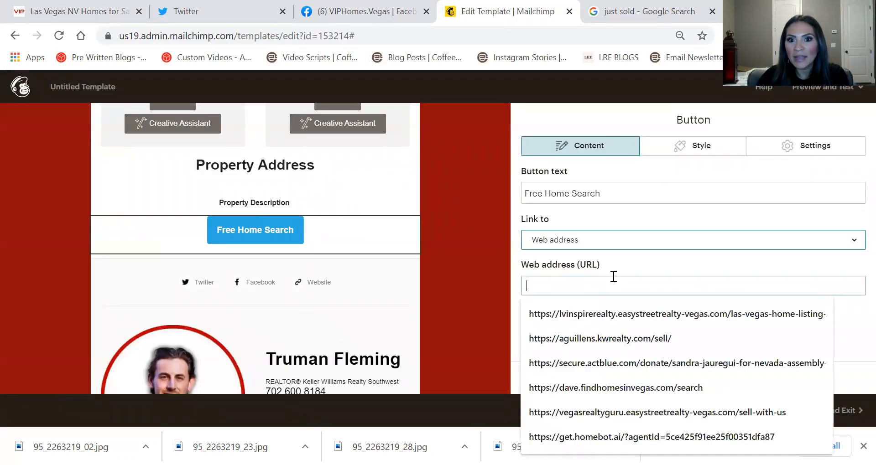
{"action": "key", "text": "ctrl+v"}
{"action": "left_click", "coordinate": [798, 320]}
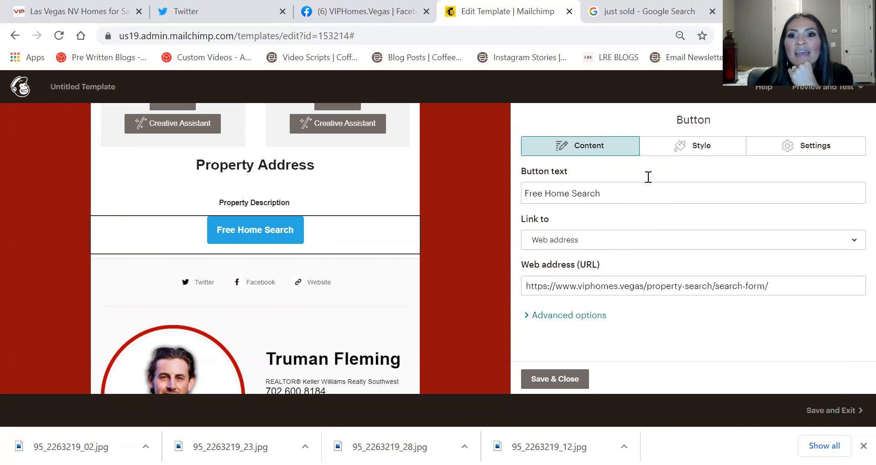
{"action": "left_click", "coordinate": [812, 153]}
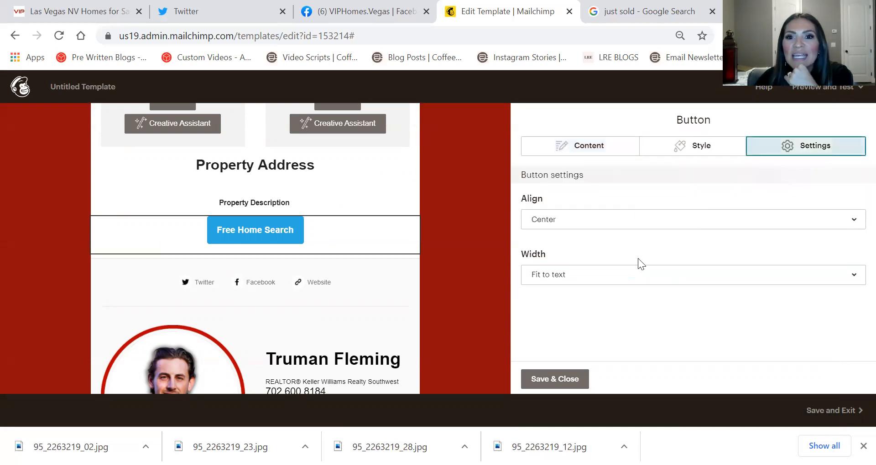
{"action": "left_click", "coordinate": [568, 283]}
{"action": "left_click", "coordinate": [553, 325]}
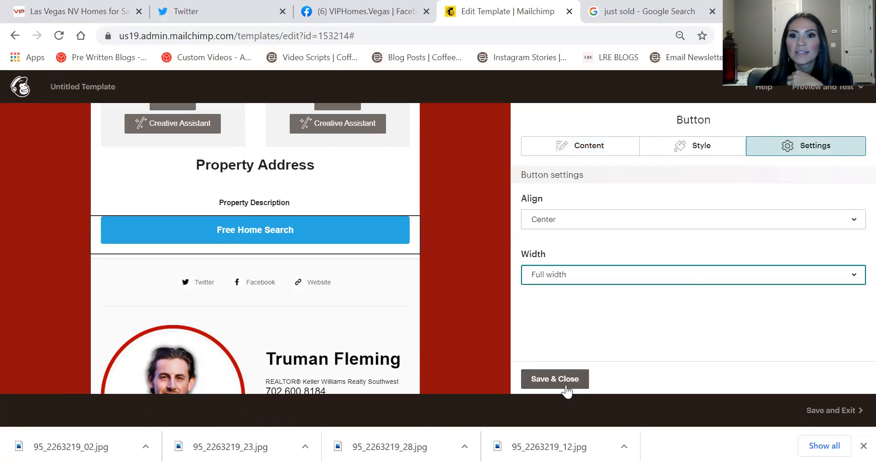
Try black, orange and green backgrounds, then settle on blue #4caad8 for the button
{"action": "left_click", "coordinate": [668, 156]}
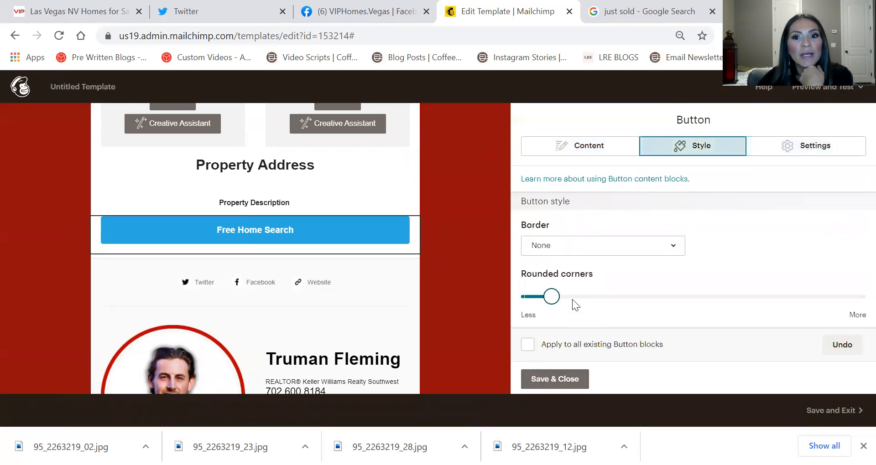
{"action": "scroll", "coordinate": [586, 237], "scroll_direction": "down", "scroll_amount": 5}
{"action": "scroll", "coordinate": [560, 253], "scroll_direction": "up", "scroll_amount": 3}
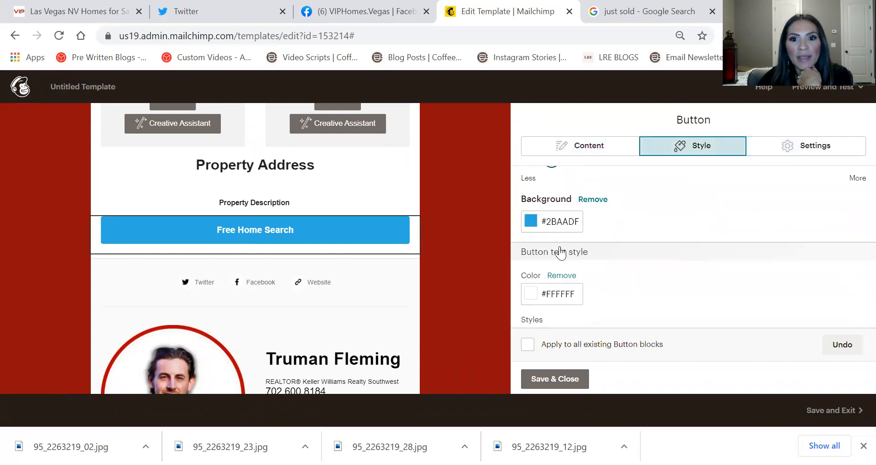
{"action": "left_click", "coordinate": [531, 222]}
{"action": "scroll", "coordinate": [530, 326], "scroll_direction": "down", "scroll_amount": 1}
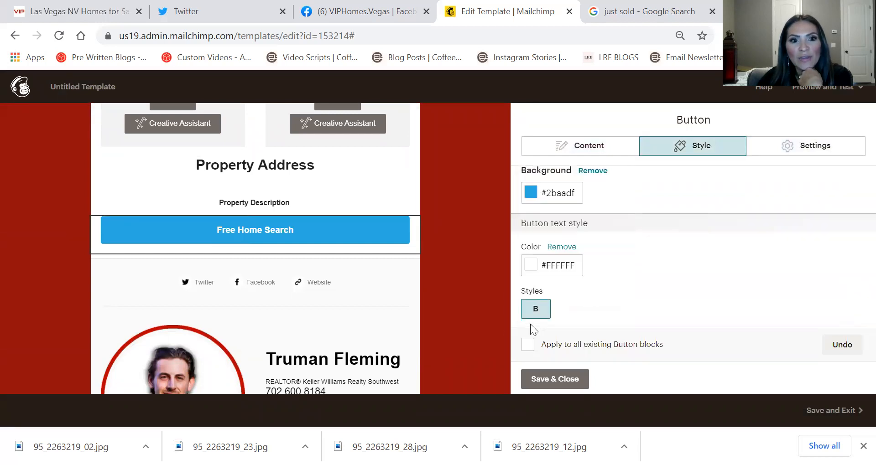
{"action": "left_click", "coordinate": [530, 193]}
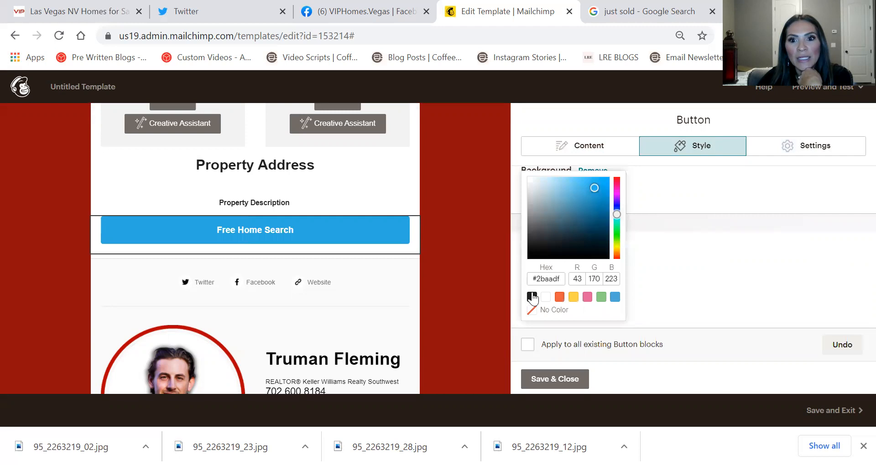
{"action": "left_click", "coordinate": [531, 297]}
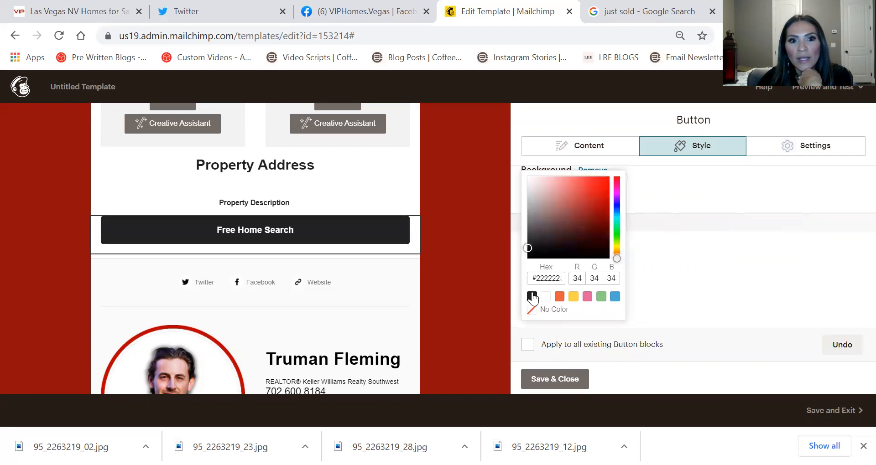
{"action": "left_click", "coordinate": [614, 298]}
{"action": "left_click", "coordinate": [556, 297]}
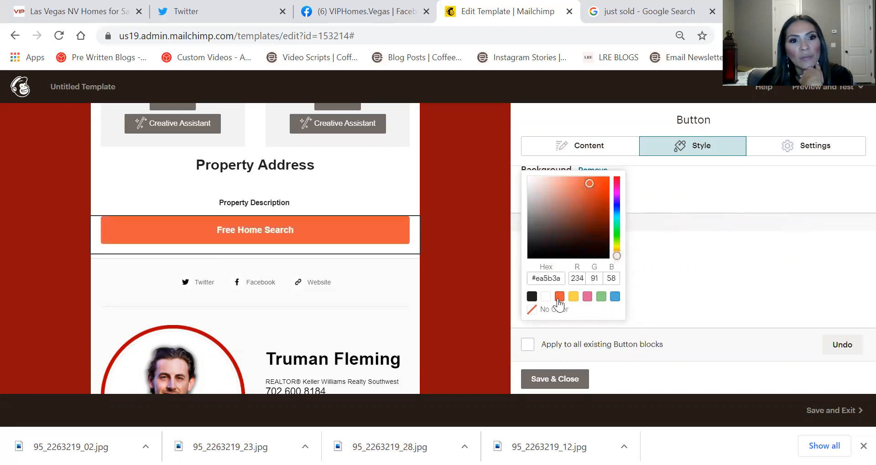
{"action": "left_click", "coordinate": [602, 297]}
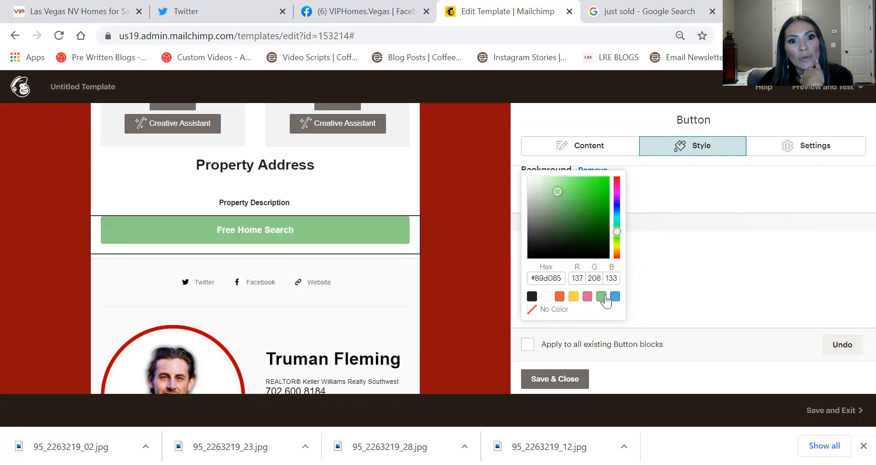
{"action": "left_click", "coordinate": [615, 297]}
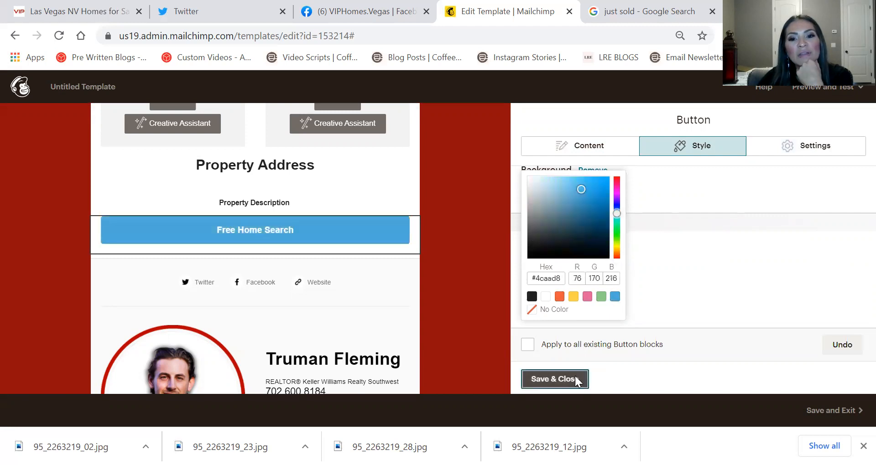
{"action": "left_click", "coordinate": [575, 378]}
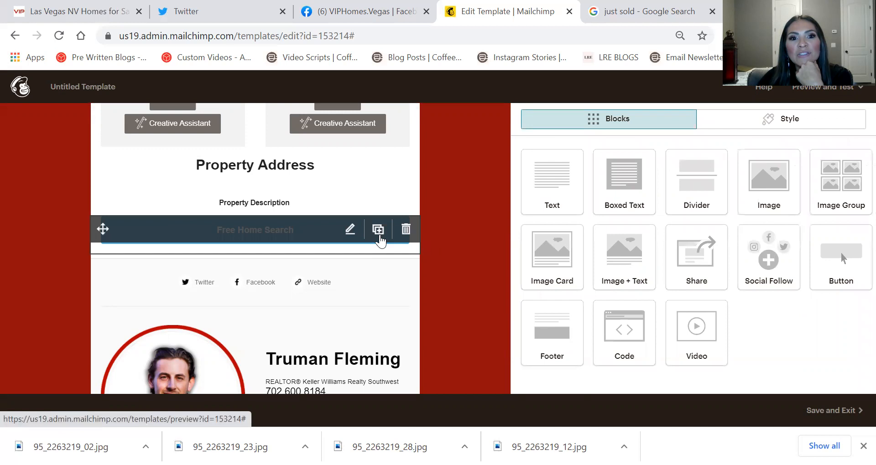
Duplicate the Free Home Search button and relabel the copy 'What's Your Home Worth'
{"action": "left_click", "coordinate": [378, 229]}
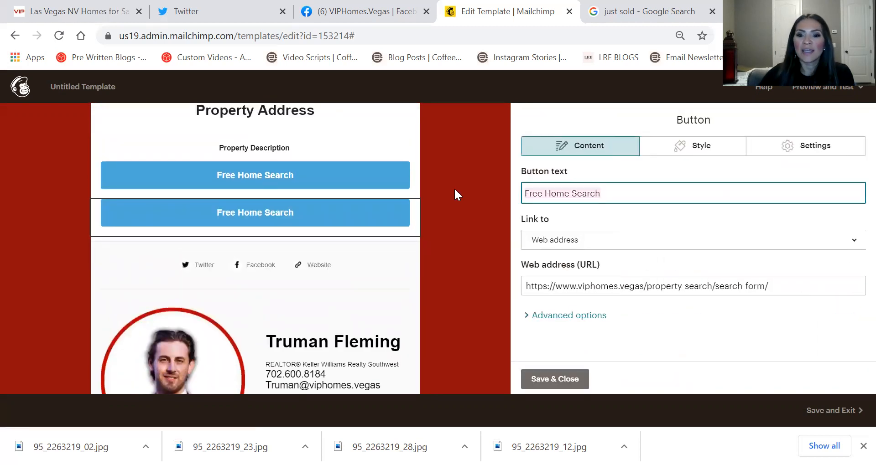
{"action": "type", "text": "What's "}
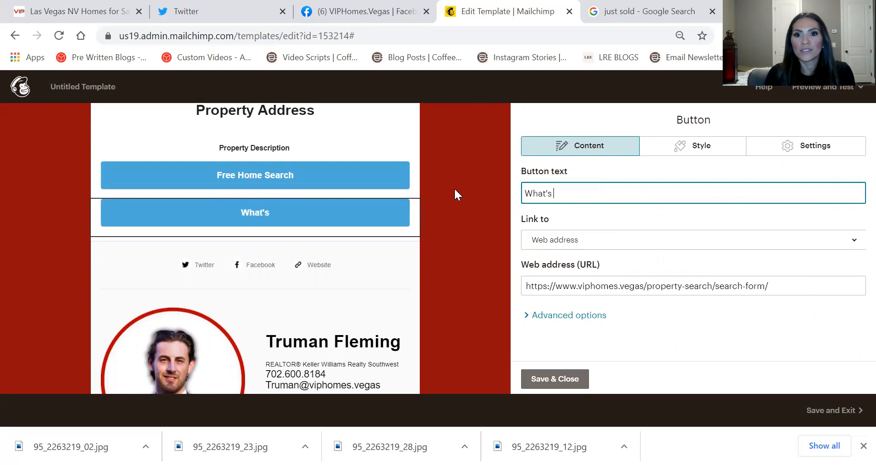
{"action": "type", "text": "Your Home "}
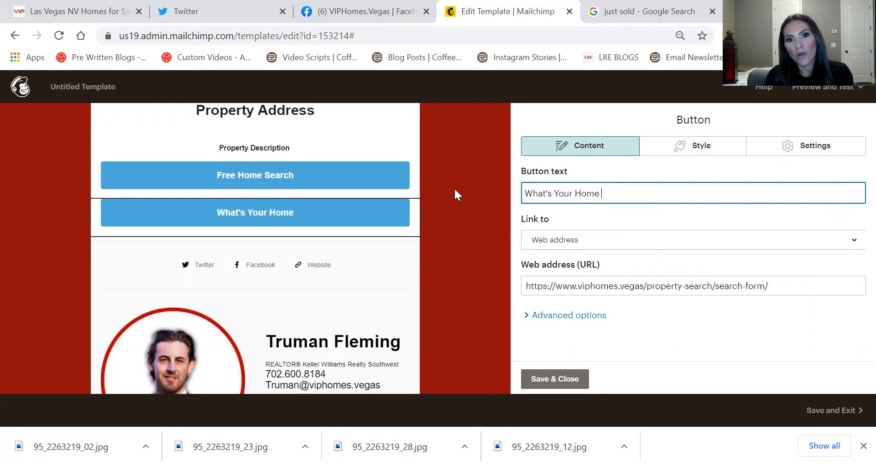
{"action": "type", "text": "WO"}
{"action": "key", "text": "BackSpace"}
{"action": "type", "text": "orth"}
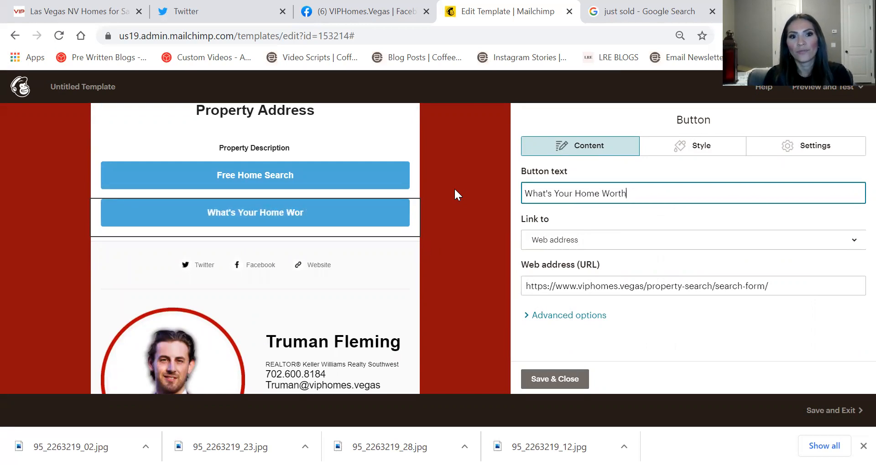
Copy the Free Market Analysis page address from VIPHomes.Vegas and paste it as the button's link
{"action": "left_click", "coordinate": [45, 10]}
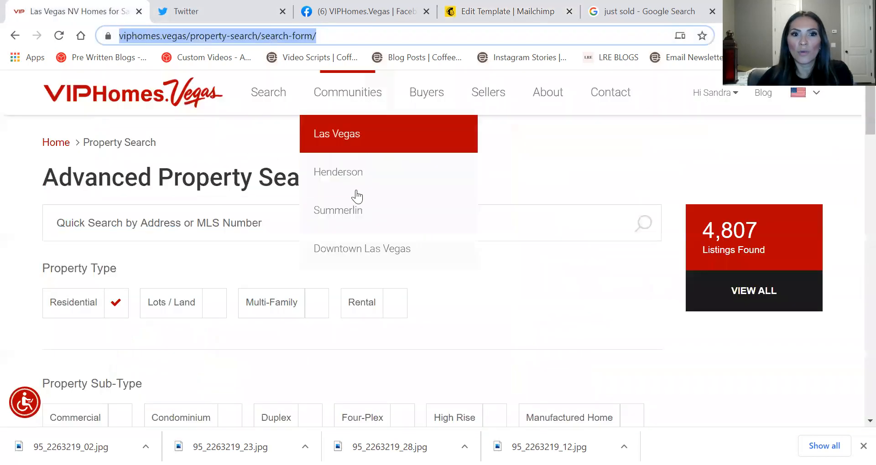
{"action": "mouse_move", "coordinate": [454, 108]}
{"action": "mouse_move", "coordinate": [479, 153]}
{"action": "left_click", "coordinate": [477, 322]}
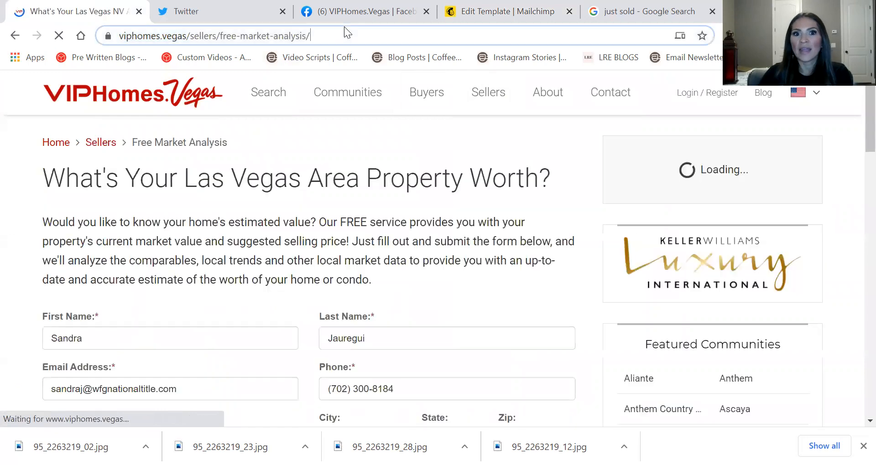
{"action": "left_click", "coordinate": [337, 40]}
{"action": "key", "text": "ctrl+c"}
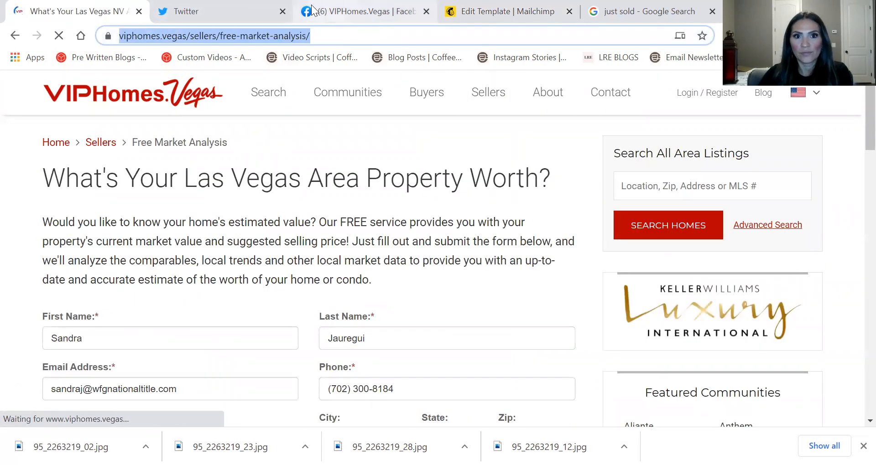
{"action": "left_click", "coordinate": [356, 11]}
{"action": "left_click", "coordinate": [459, 9]}
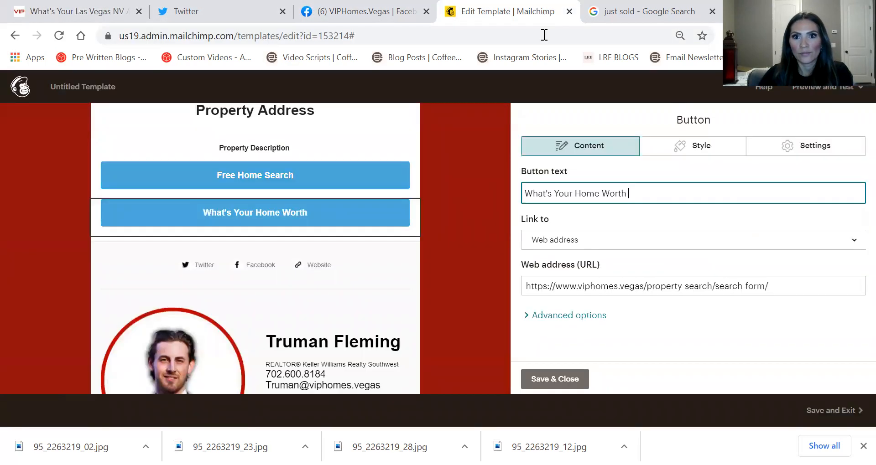
{"action": "triple_click", "coordinate": [640, 288]}
{"action": "key", "text": "ctrl+v"}
Save the What's Your Home Worth link and duplicate it as a 'Visit My Website' button
{"action": "left_click", "coordinate": [565, 382]}
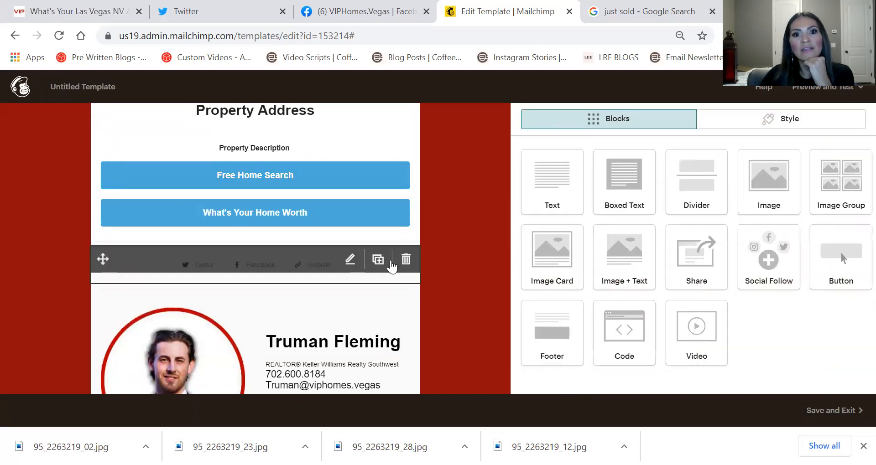
{"action": "left_click", "coordinate": [378, 214]}
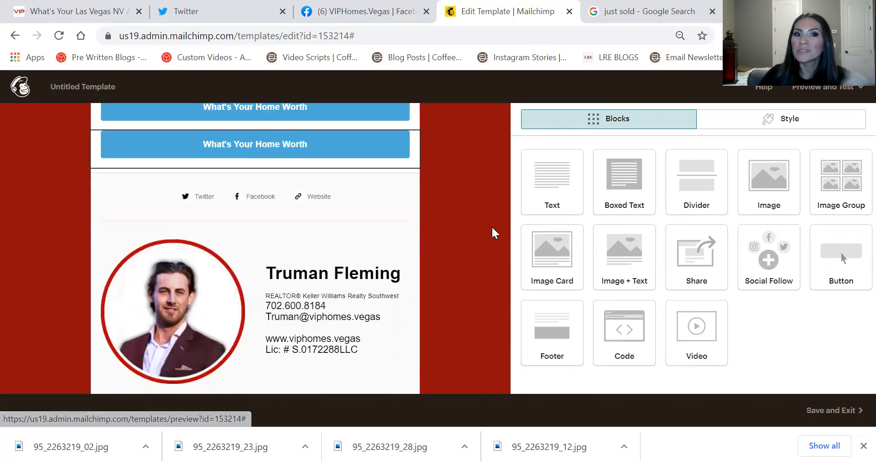
{"action": "triple_click", "coordinate": [630, 193]}
{"action": "type", "text": "V"}
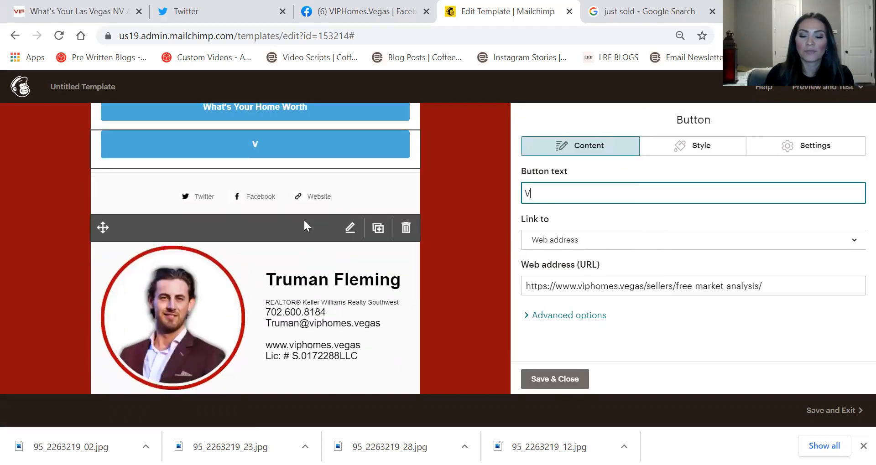
{"action": "type", "text": "isit my We"}
{"action": "key", "text": "BackSpace"}
{"action": "key", "text": "BackSpace"}
{"action": "key", "text": "BackSpace"}
{"action": "key", "text": "BackSpace"}
{"action": "key", "text": "BackSpace"}
{"action": "type", "text": "My Web"}
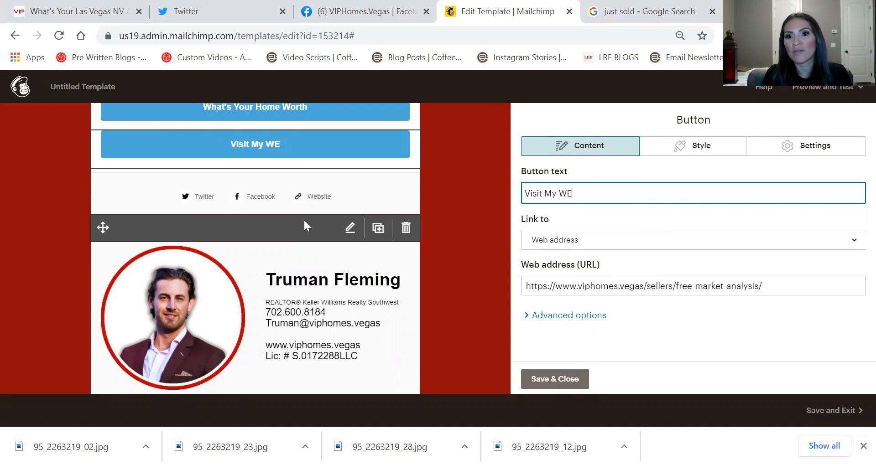
{"action": "type", "text": "site"}
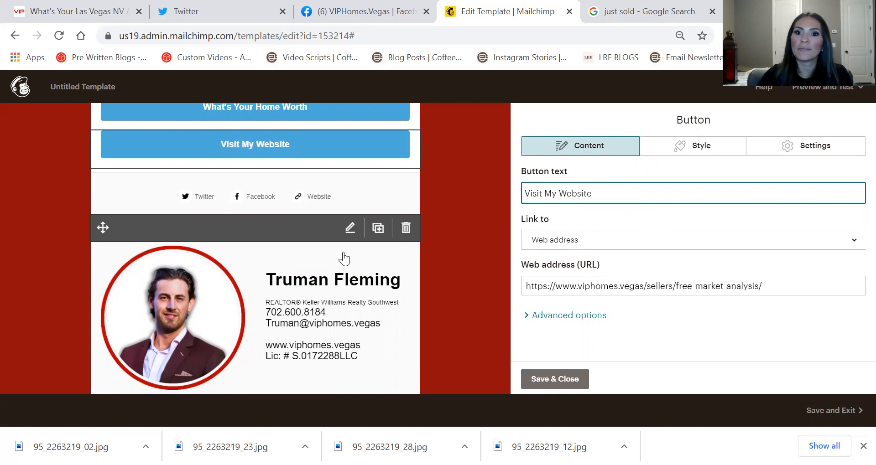
{"action": "left_click", "coordinate": [658, 281]}
{"action": "left_click", "coordinate": [658, 280]}
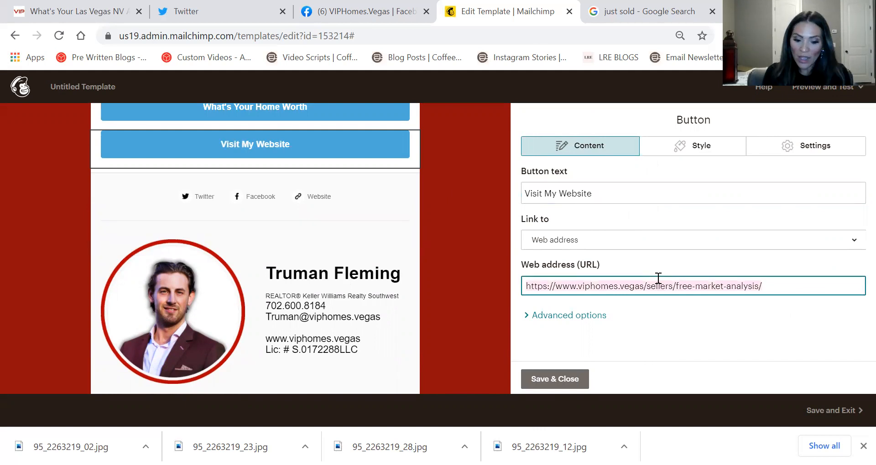
{"action": "type", "text": "www.viphomes.vegas"}
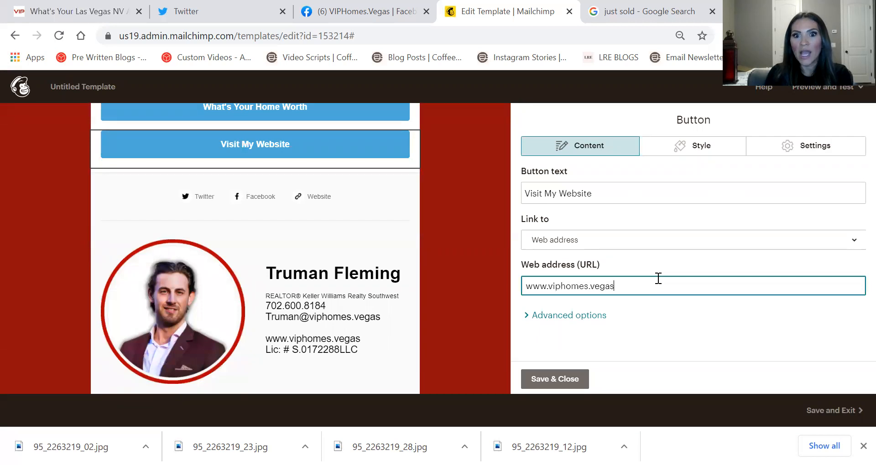
{"action": "left_click", "coordinate": [567, 380]}
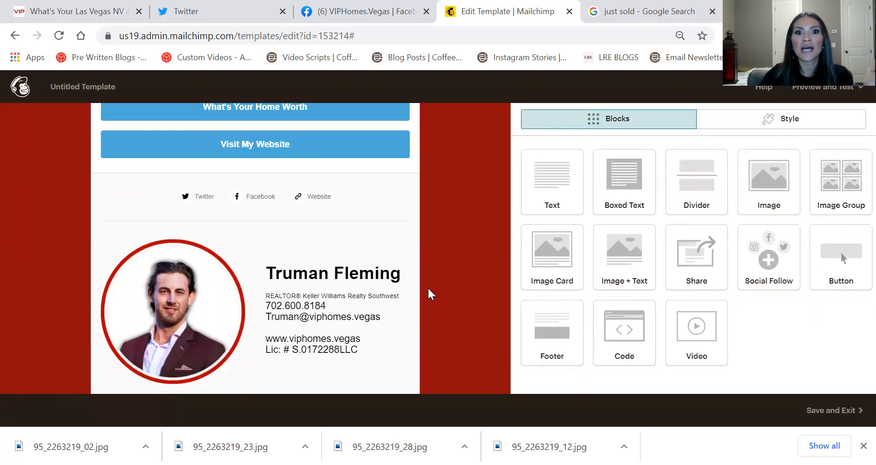
{"action": "scroll", "coordinate": [431, 295], "scroll_direction": "up", "scroll_amount": 10}
Duplicate the Just Listed image block, then delete the extra copy
{"action": "scroll", "coordinate": [431, 295], "scroll_direction": "up", "scroll_amount": 3}
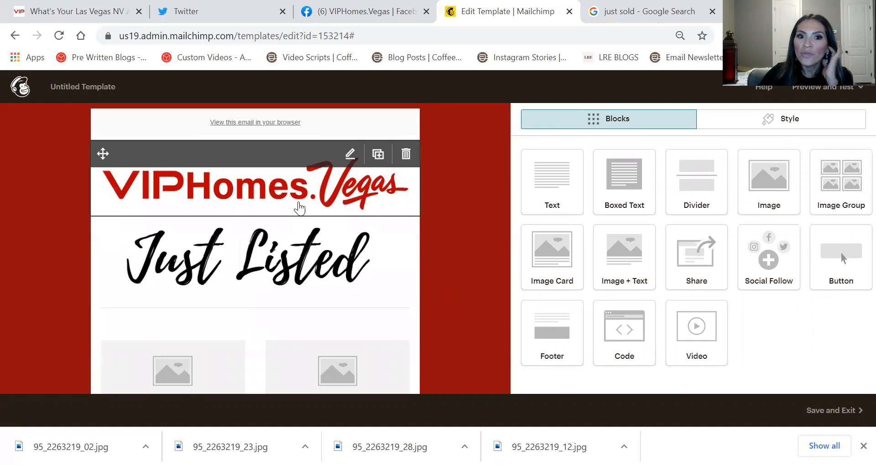
{"action": "scroll", "coordinate": [448, 201], "scroll_direction": "down", "scroll_amount": 8}
{"action": "scroll", "coordinate": [462, 201], "scroll_direction": "up", "scroll_amount": 8}
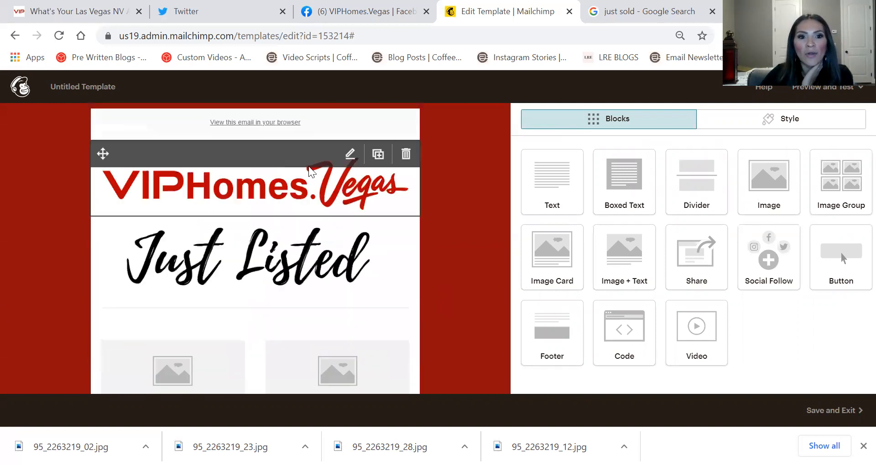
{"action": "left_click", "coordinate": [380, 229]}
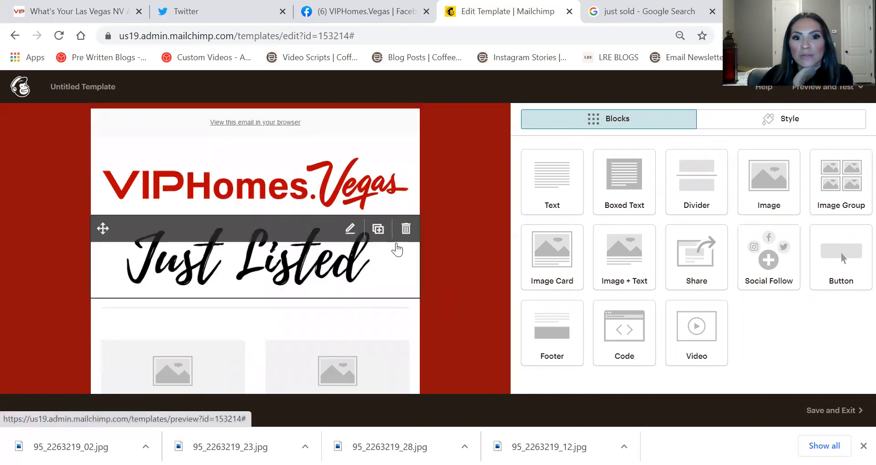
{"action": "left_click", "coordinate": [406, 144]}
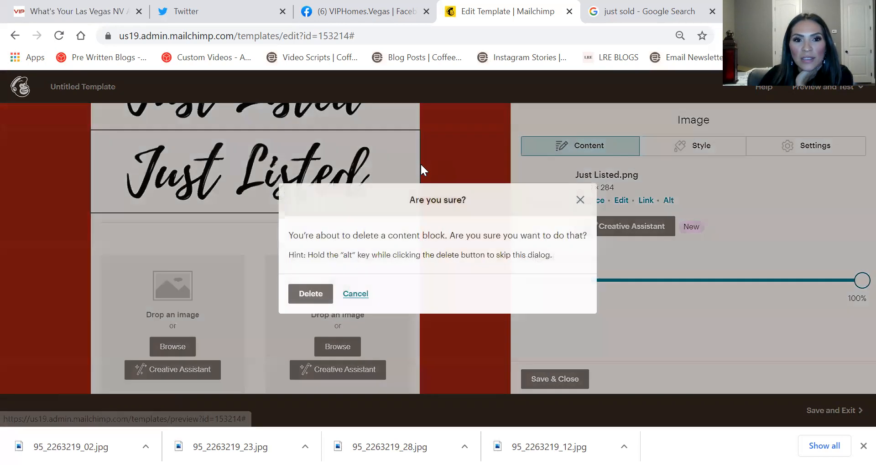
{"action": "key", "text": "Return"}
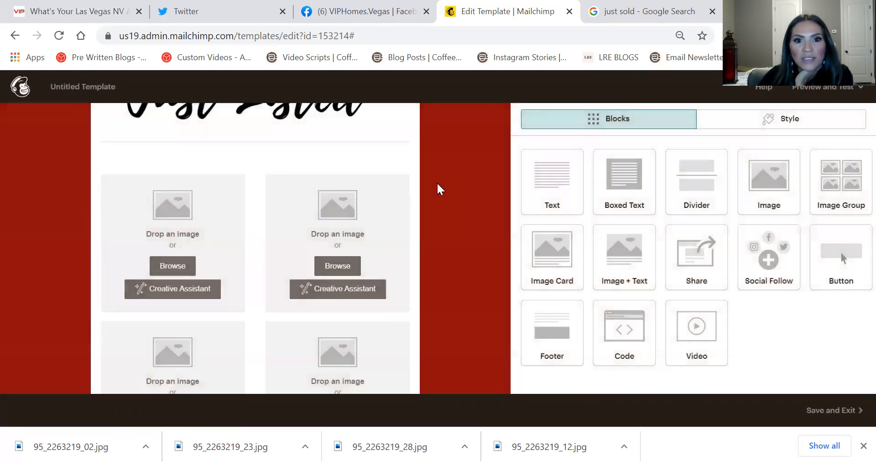
Replace the header image with an uploaded just-listed1.png sign and save the block
{"action": "scroll", "coordinate": [438, 189], "scroll_direction": "up", "scroll_amount": 3}
{"action": "left_click", "coordinate": [271, 259]}
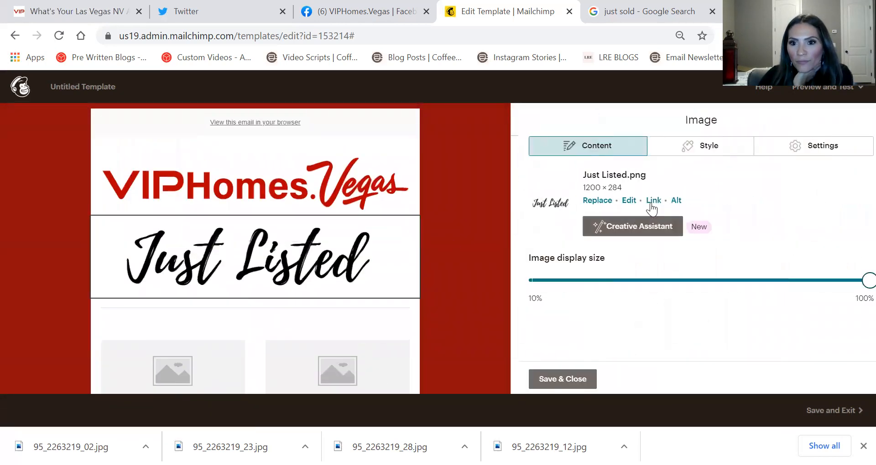
{"action": "left_click", "coordinate": [590, 201]}
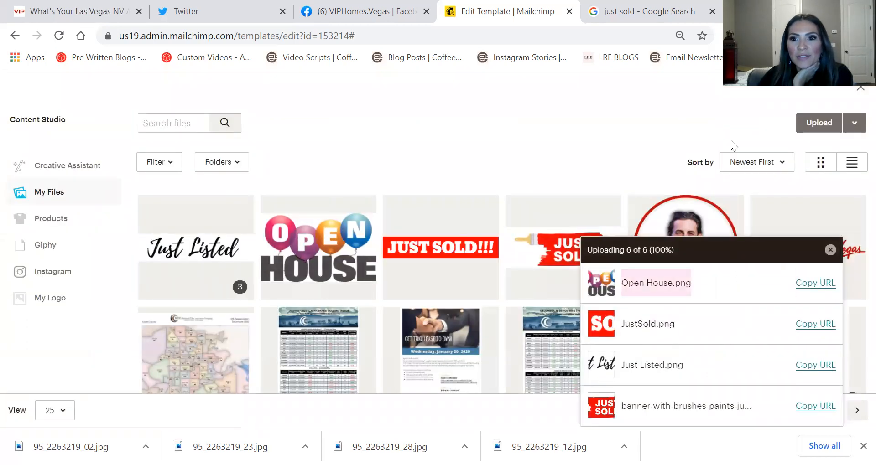
{"action": "left_click", "coordinate": [818, 122]}
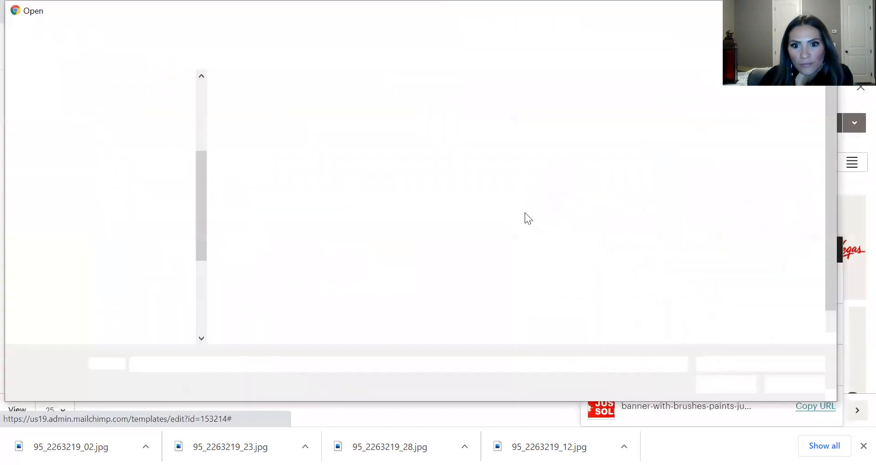
{"action": "scroll", "coordinate": [735, 234], "scroll_direction": "down", "scroll_amount": 1}
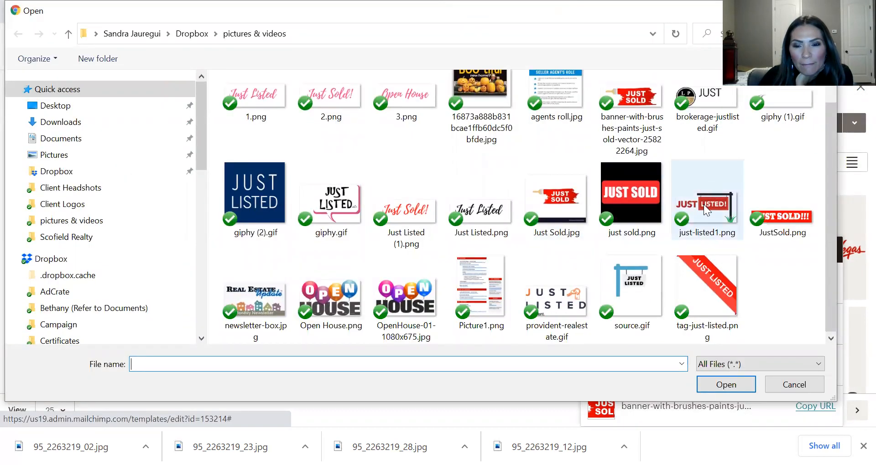
{"action": "left_click", "coordinate": [703, 205]}
{"action": "double_click", "coordinate": [703, 204]}
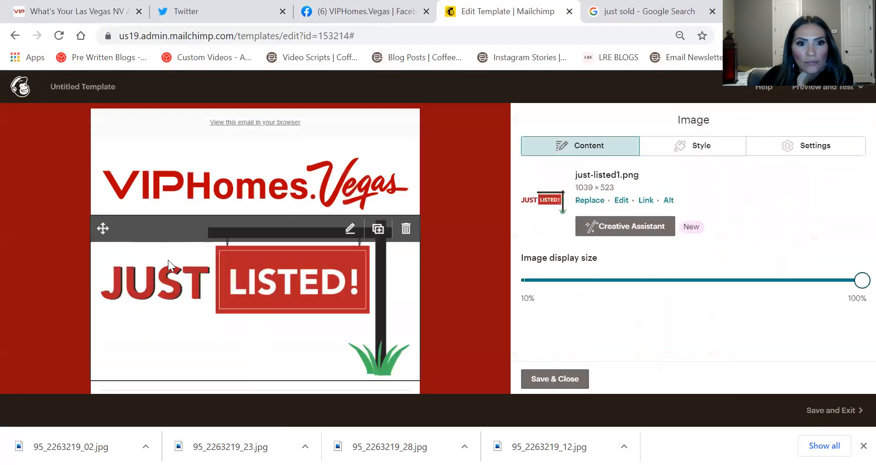
{"action": "scroll", "coordinate": [462, 256], "scroll_direction": "down", "scroll_amount": 3}
{"action": "scroll", "coordinate": [464, 254], "scroll_direction": "up", "scroll_amount": 3}
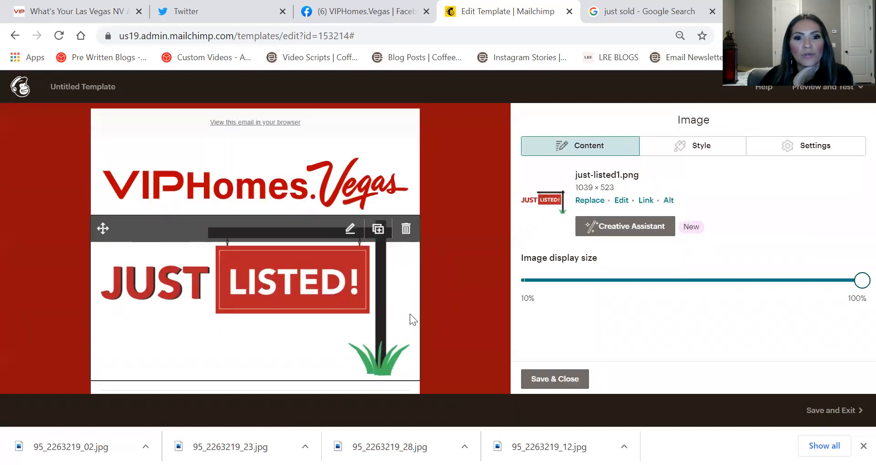
{"action": "scroll", "coordinate": [442, 286], "scroll_direction": "down", "scroll_amount": 2}
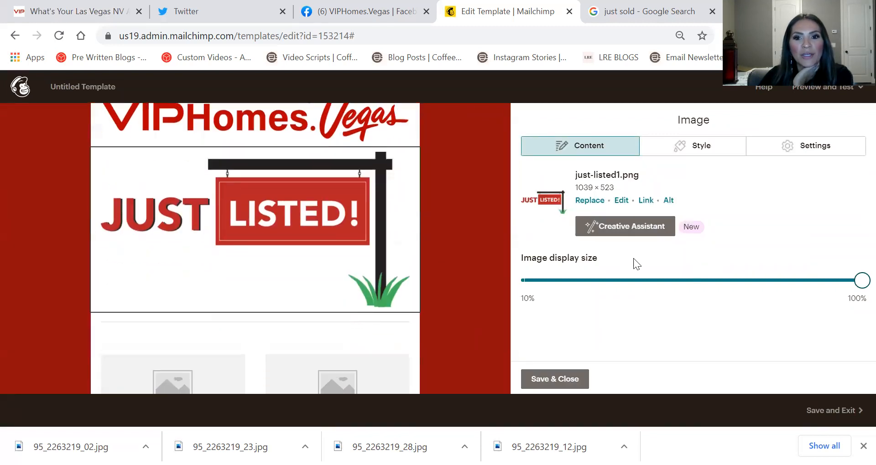
{"action": "left_click", "coordinate": [570, 380]}
{"action": "scroll", "coordinate": [312, 228], "scroll_direction": "up", "scroll_amount": 2}
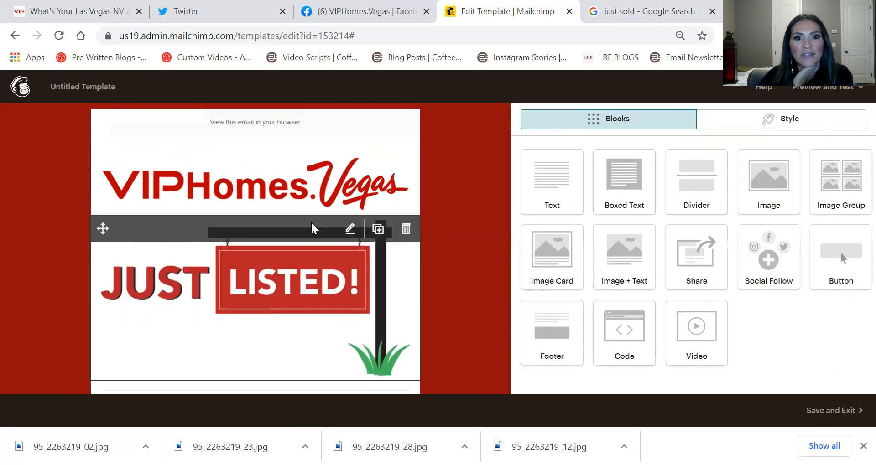
{"action": "scroll", "coordinate": [386, 261], "scroll_direction": "down", "scroll_amount": 12}
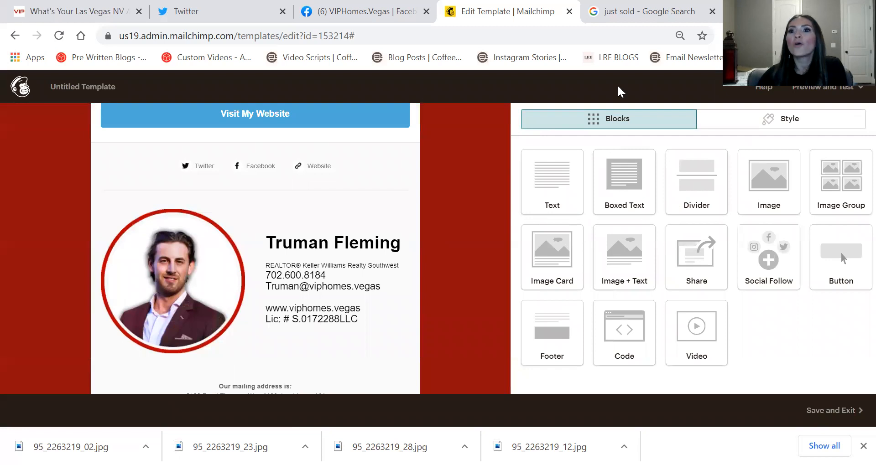
Save and exit the email as a template named 'Just Listed Template'
{"action": "left_click", "coordinate": [849, 412]}
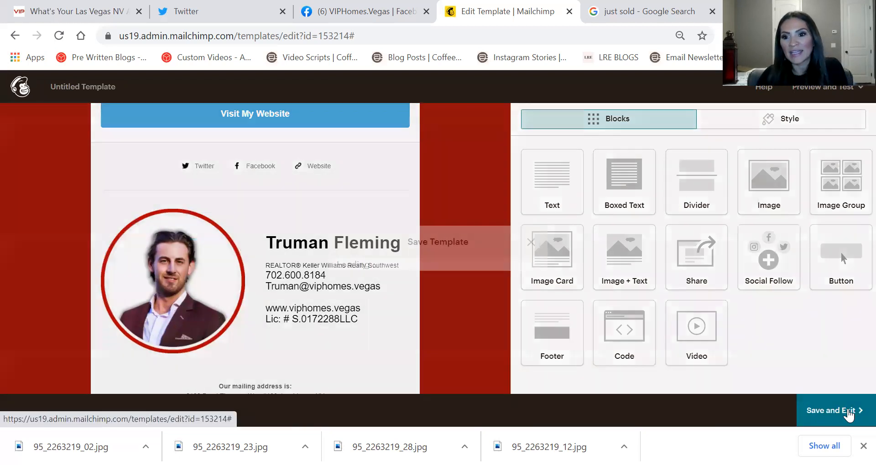
{"action": "type", "text": "Jus"}
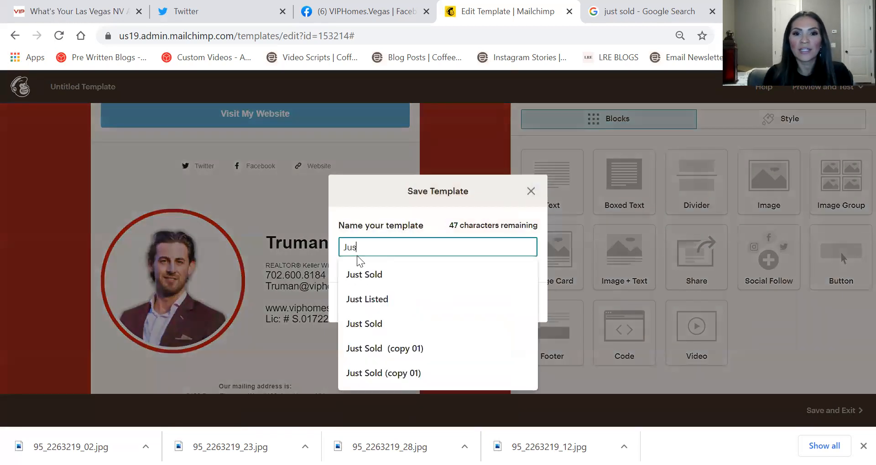
{"action": "type", "text": "t Listed T"}
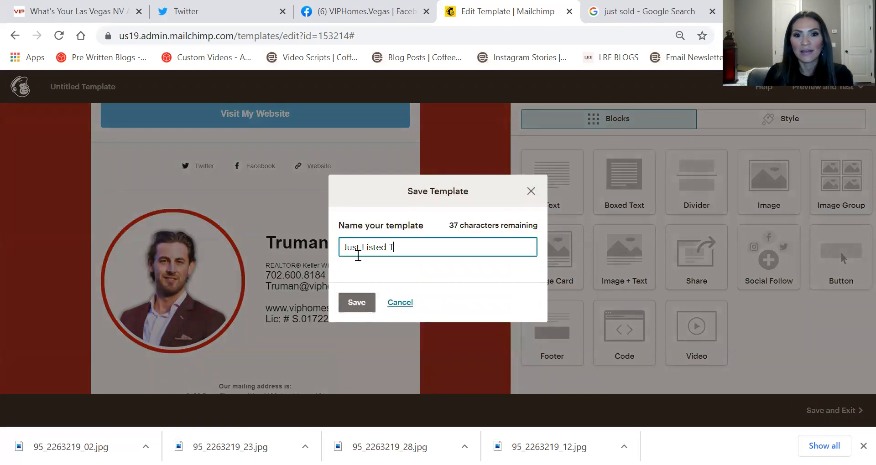
{"action": "left_click", "coordinate": [355, 302]}
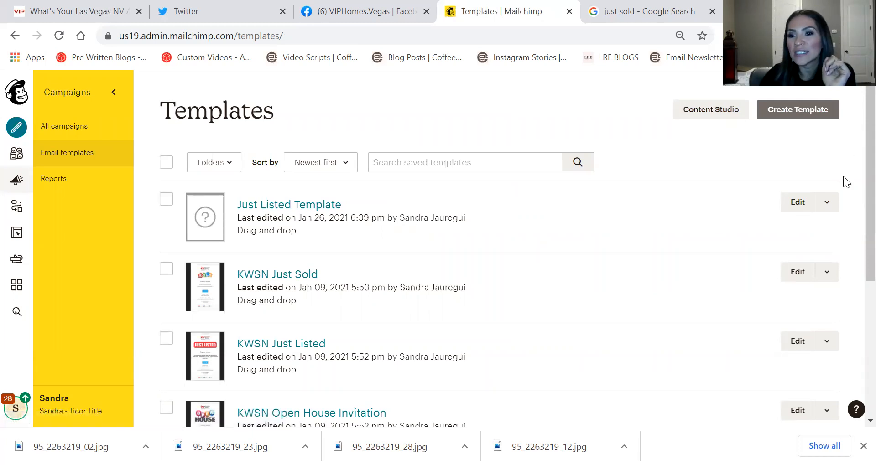
Replicate Just Listed Template and rename the copy to 'Just Sold'
{"action": "left_click", "coordinate": [826, 202]}
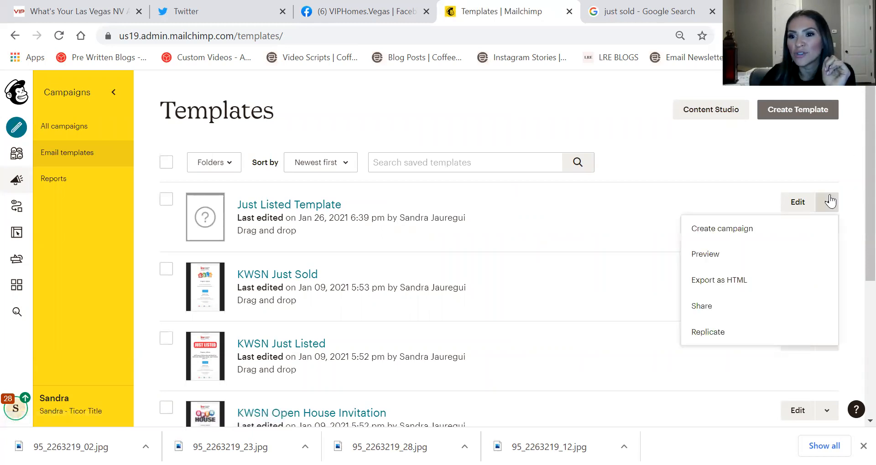
{"action": "left_click", "coordinate": [717, 332]}
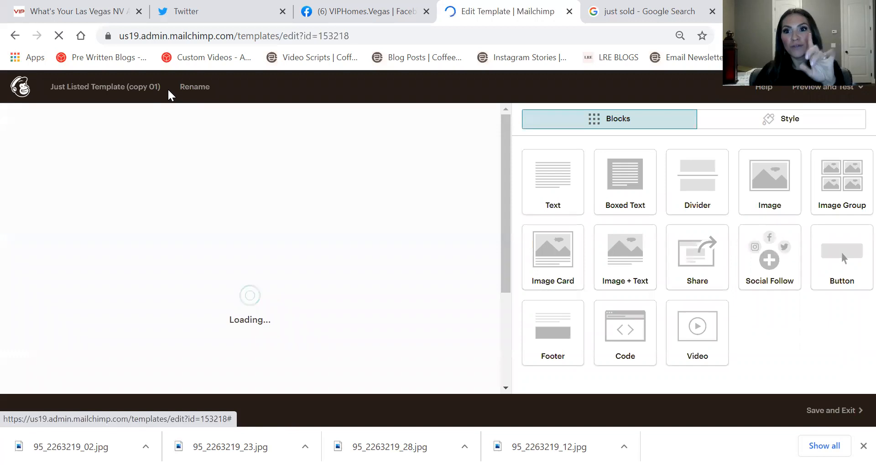
{"action": "left_click", "coordinate": [196, 90]}
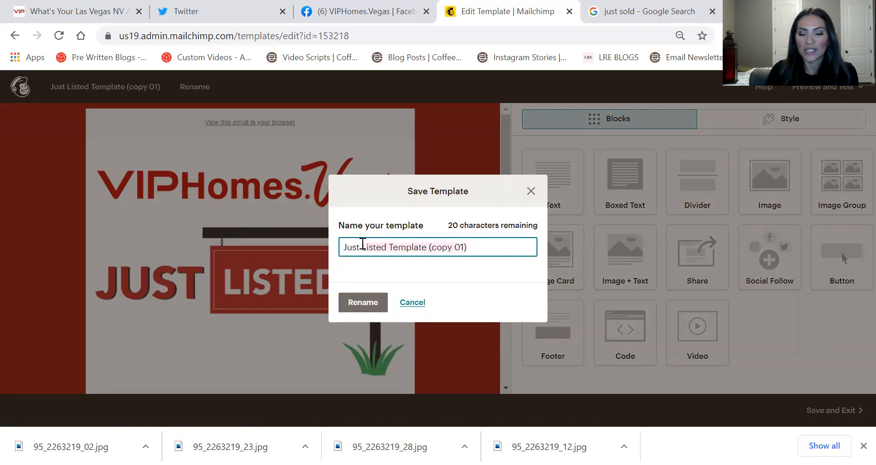
{"action": "triple_click", "coordinate": [362, 245]}
{"action": "type", "text": "Just Sold"}
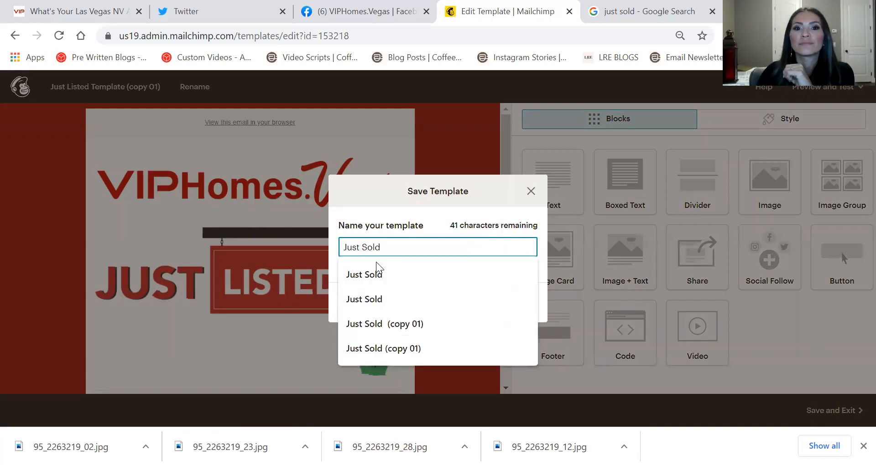
{"action": "left_click", "coordinate": [377, 274]}
{"action": "left_click", "coordinate": [376, 303]}
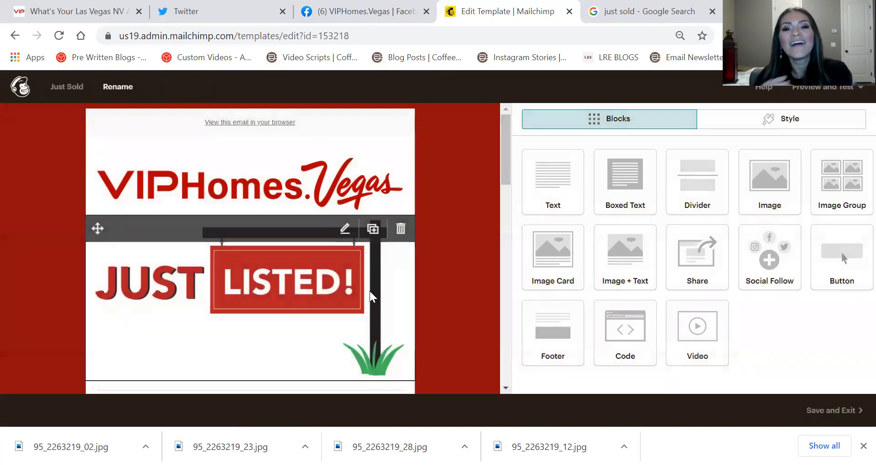
Swap the header for the JUST SOLD paint-brush banner and save the template
{"action": "left_click", "coordinate": [301, 270]}
{"action": "left_click", "coordinate": [591, 201]}
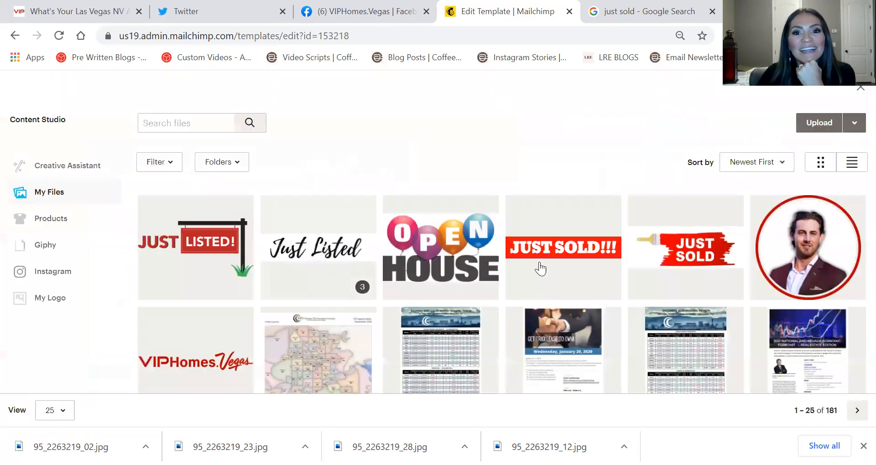
{"action": "double_click", "coordinate": [677, 250]}
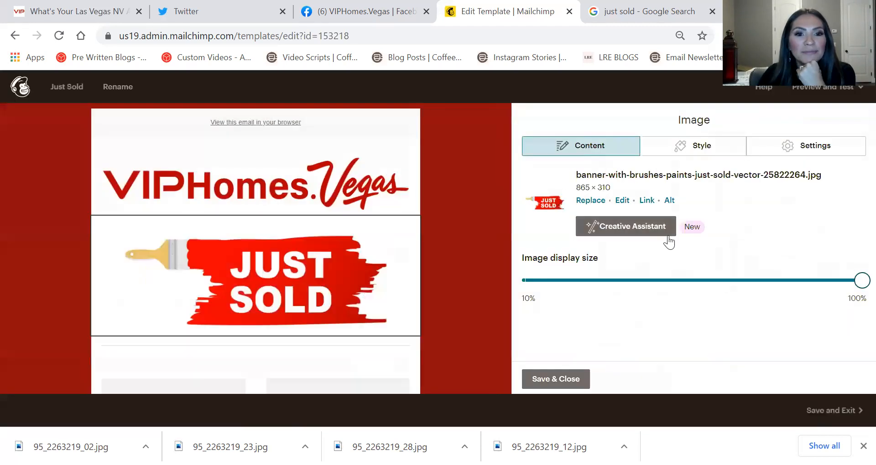
{"action": "scroll", "coordinate": [504, 229], "scroll_direction": "down", "scroll_amount": 10}
{"action": "scroll", "coordinate": [499, 231], "scroll_direction": "up", "scroll_amount": 10}
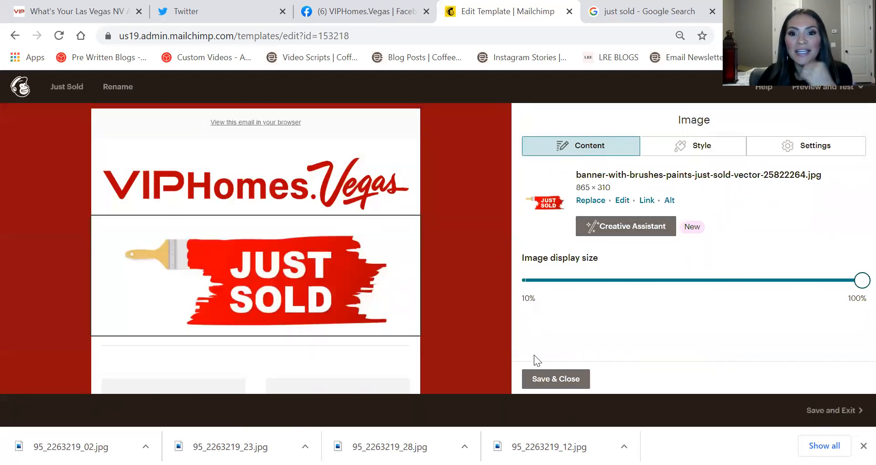
{"action": "left_click", "coordinate": [555, 379]}
{"action": "left_click", "coordinate": [821, 409]}
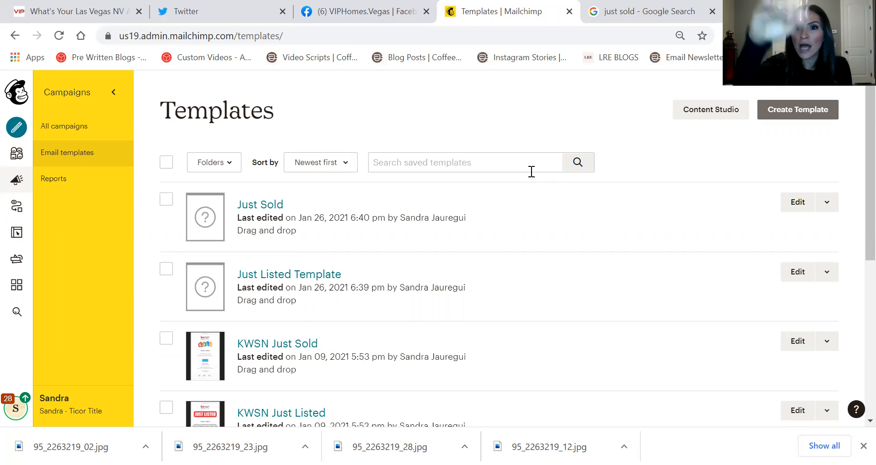
Go to the Mailchimp dashboard from the sidebar logo
{"action": "left_click", "coordinate": [10, 91]}
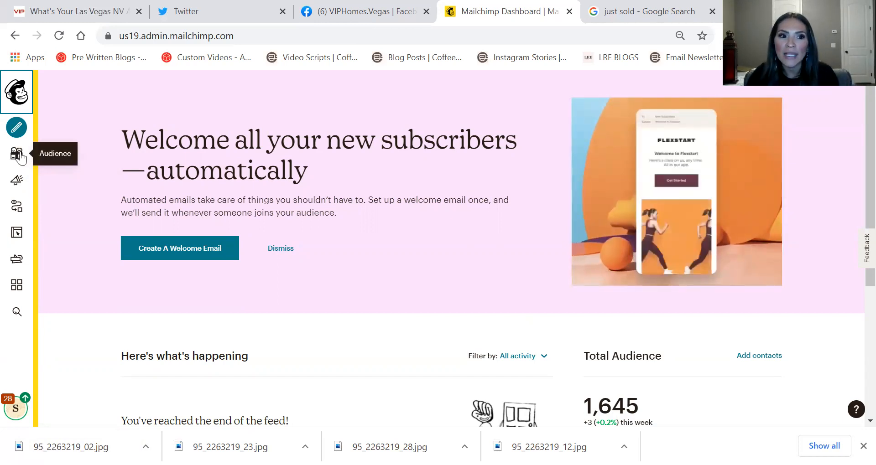
Start a contact import on the Audience dashboard and upload Veer Farm.csv from the Desktop
{"action": "left_click", "coordinate": [18, 157]}
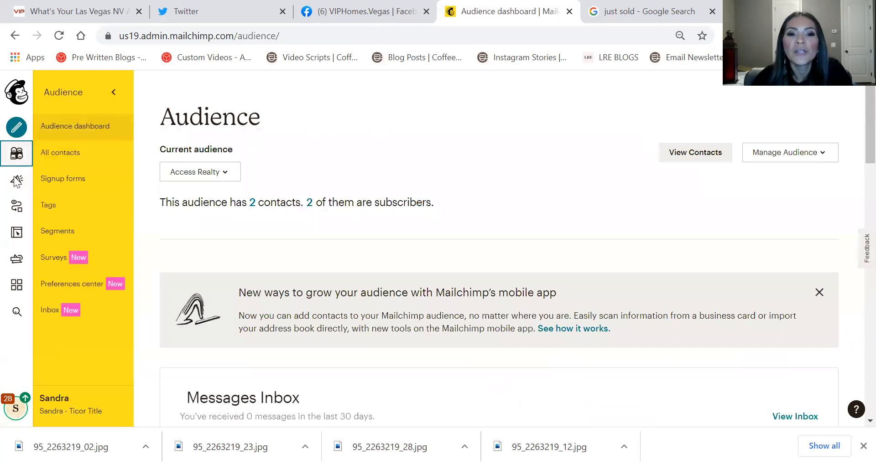
{"action": "left_click", "coordinate": [808, 161]}
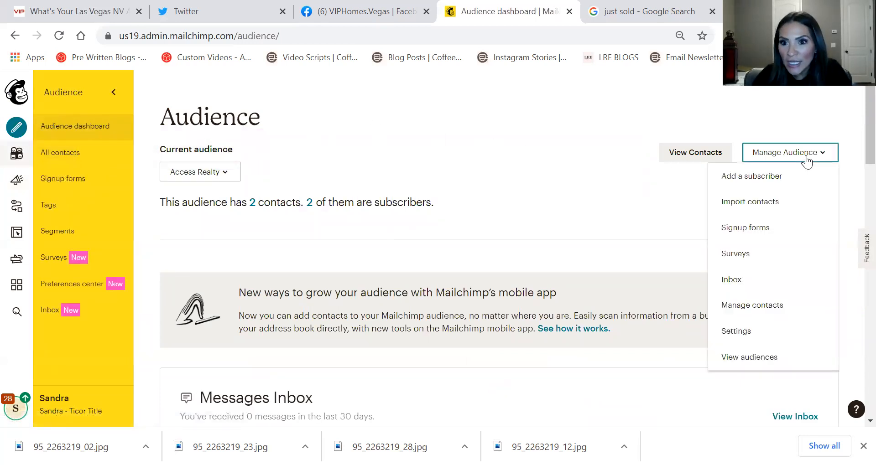
{"action": "left_click", "coordinate": [732, 202]}
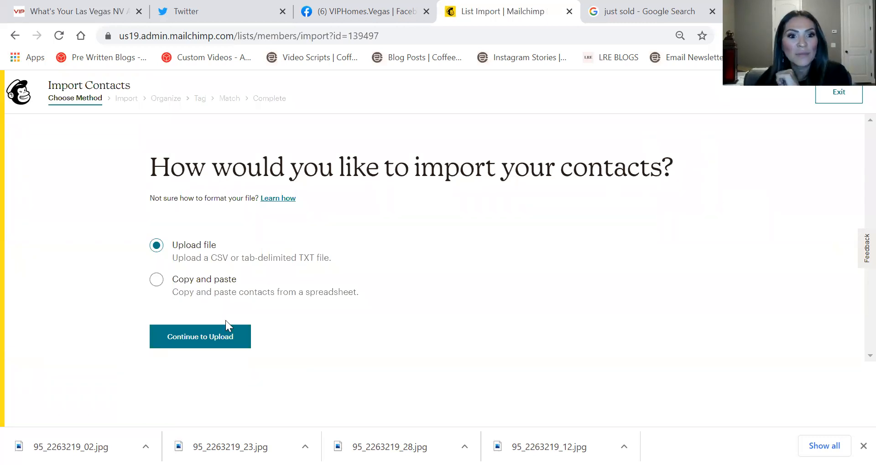
{"action": "left_click", "coordinate": [249, 345]}
{"action": "left_click", "coordinate": [336, 275]}
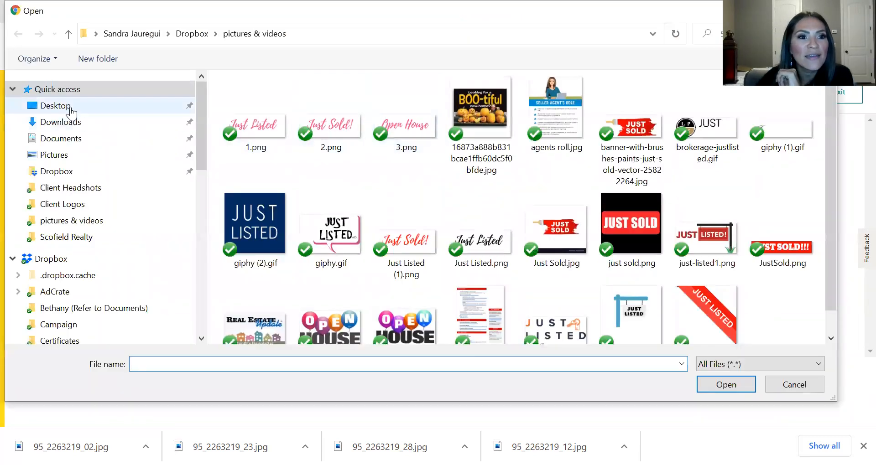
{"action": "left_click", "coordinate": [71, 109]}
{"action": "scroll", "coordinate": [488, 242], "scroll_direction": "down", "scroll_amount": 3}
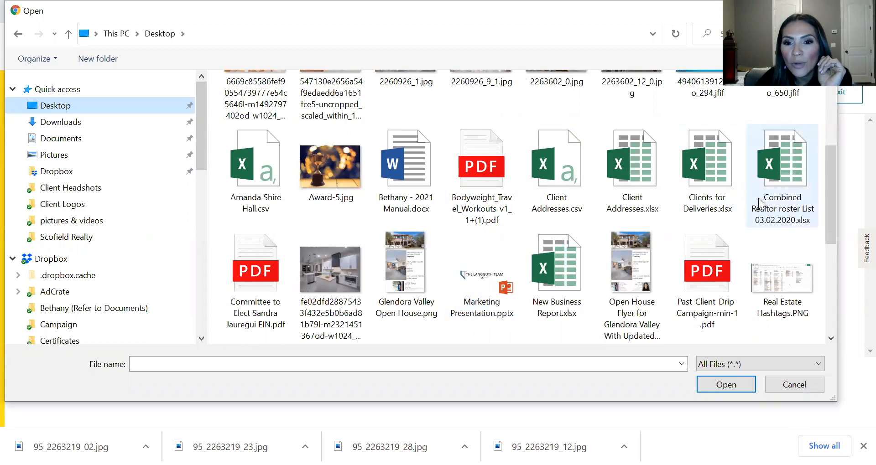
{"action": "scroll", "coordinate": [591, 273], "scroll_direction": "down", "scroll_amount": 4}
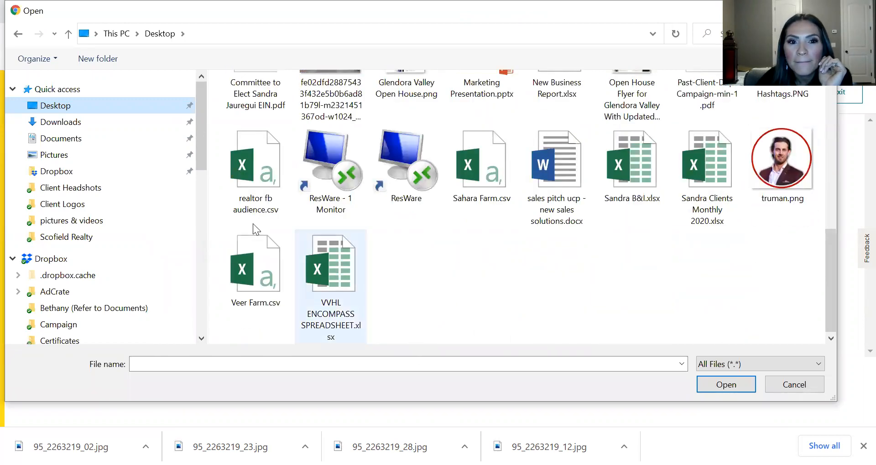
{"action": "left_click", "coordinate": [246, 264]}
{"action": "double_click", "coordinate": [288, 267]}
{"action": "left_click", "coordinate": [245, 319]}
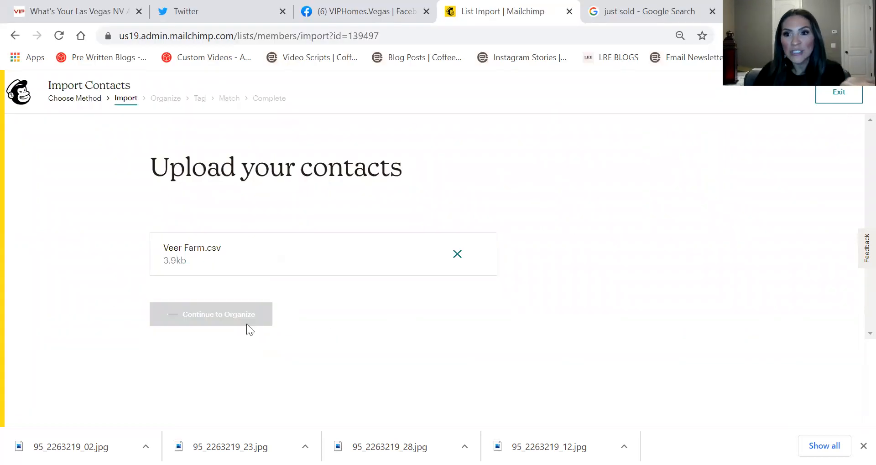
Import into Access Realty as Subscribed, updating existing contacts, and continue to tagging
{"action": "scroll", "coordinate": [157, 199], "scroll_direction": "down", "scroll_amount": 1}
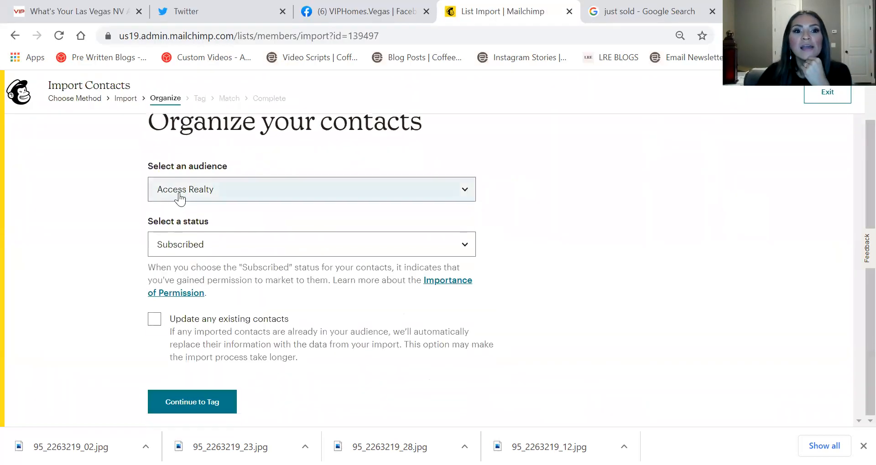
{"action": "left_click", "coordinate": [180, 193]}
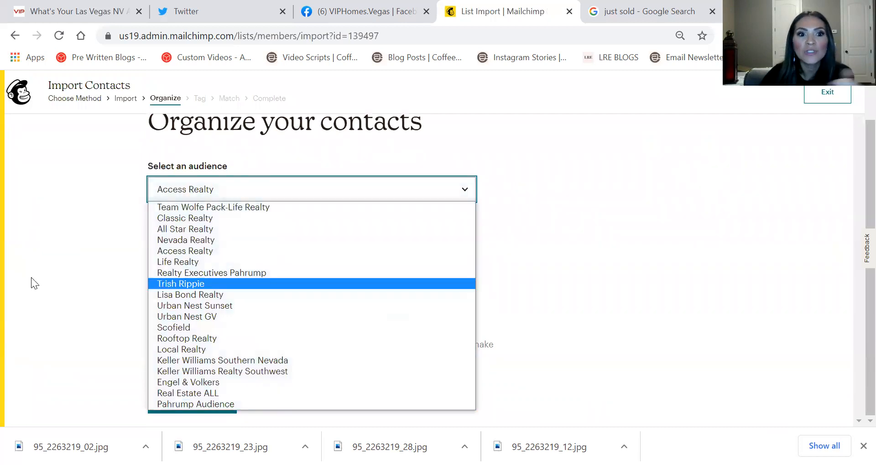
{"action": "left_click", "coordinate": [674, 194]}
{"action": "left_click", "coordinate": [230, 187]}
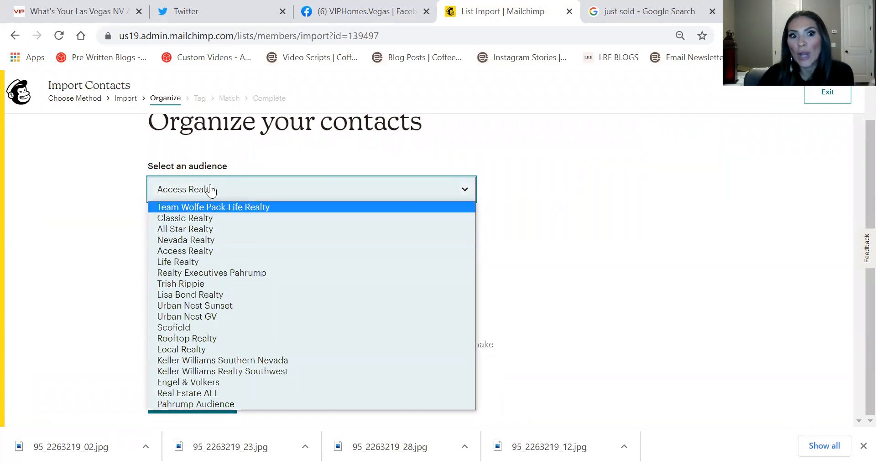
{"action": "left_click", "coordinate": [688, 184]}
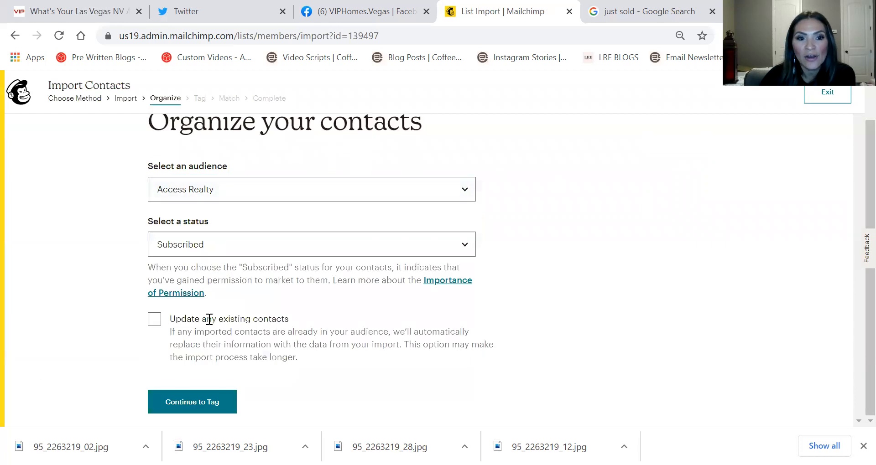
{"action": "left_click", "coordinate": [156, 319]}
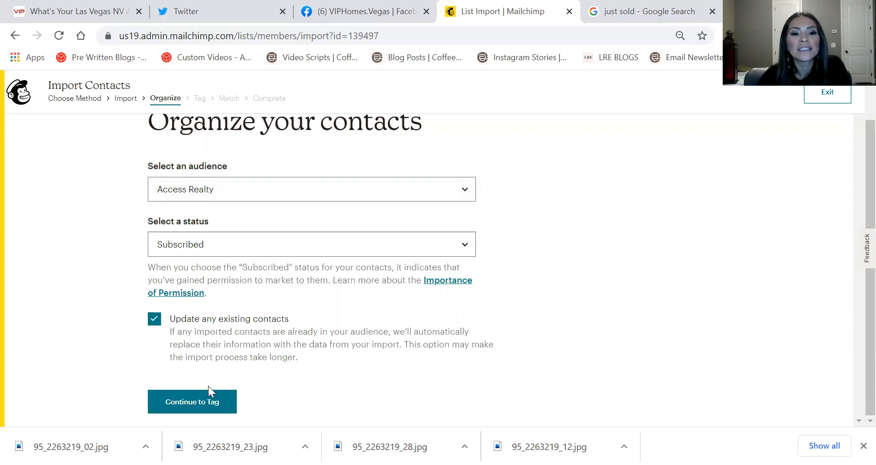
{"action": "left_click", "coordinate": [201, 397]}
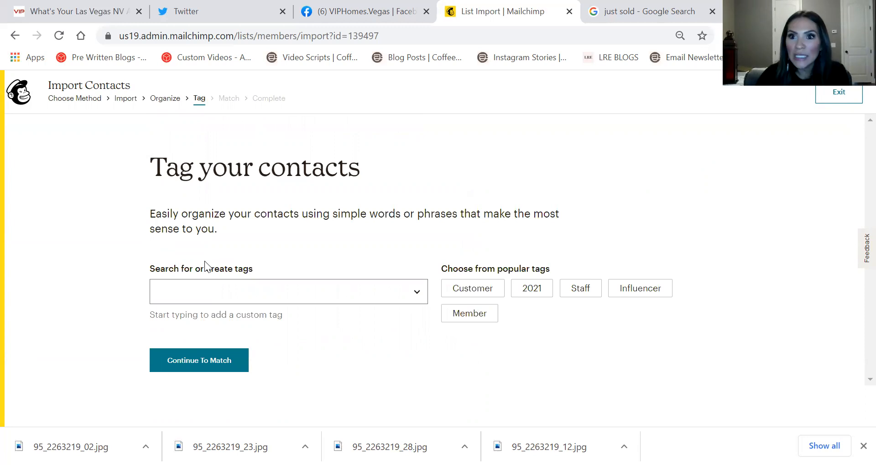
{"action": "left_click", "coordinate": [212, 282]}
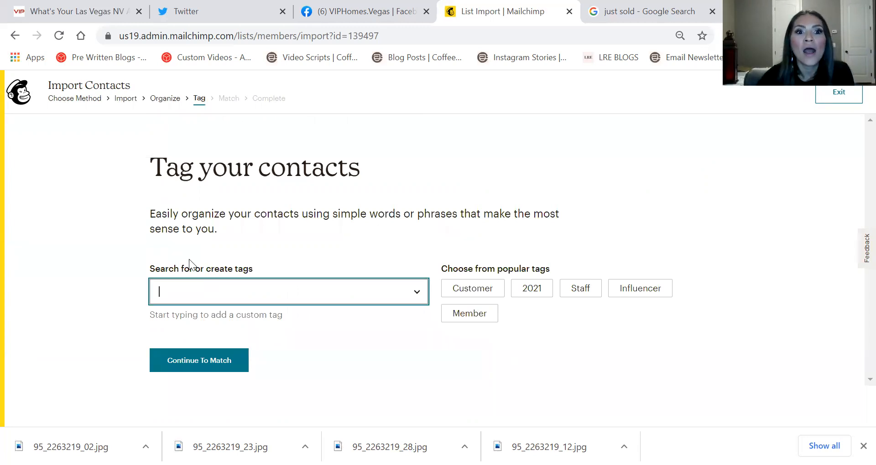
{"action": "left_click", "coordinate": [77, 11]}
{"action": "scroll", "coordinate": [220, 182], "scroll_direction": "down", "scroll_amount": 8}
{"action": "mouse_move", "coordinate": [245, 105]}
{"action": "left_click", "coordinate": [128, 94]}
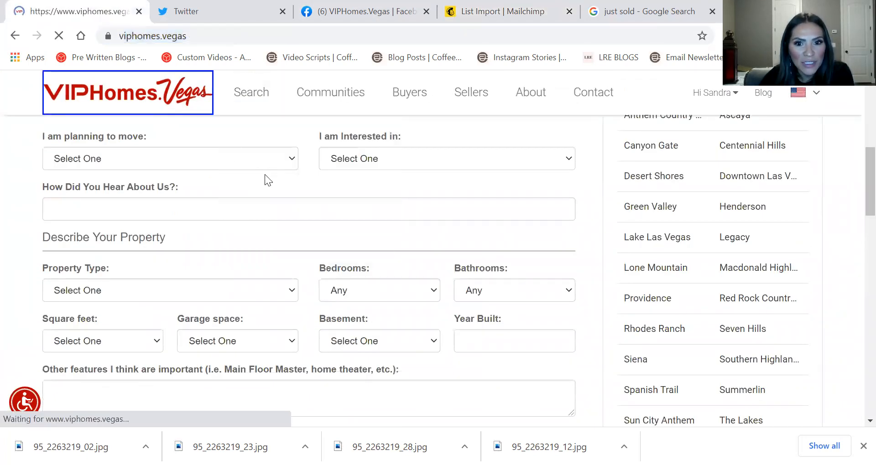
{"action": "scroll", "coordinate": [264, 174], "scroll_direction": "down", "scroll_amount": 4}
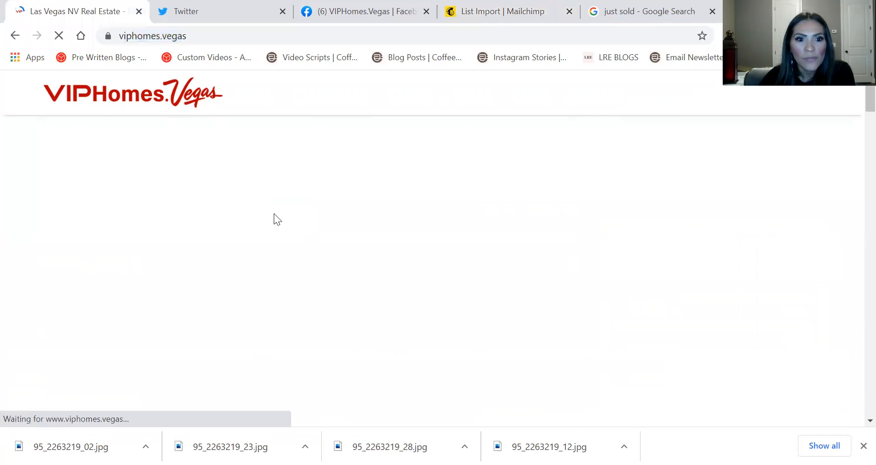
{"action": "scroll", "coordinate": [302, 216], "scroll_direction": "down", "scroll_amount": 15}
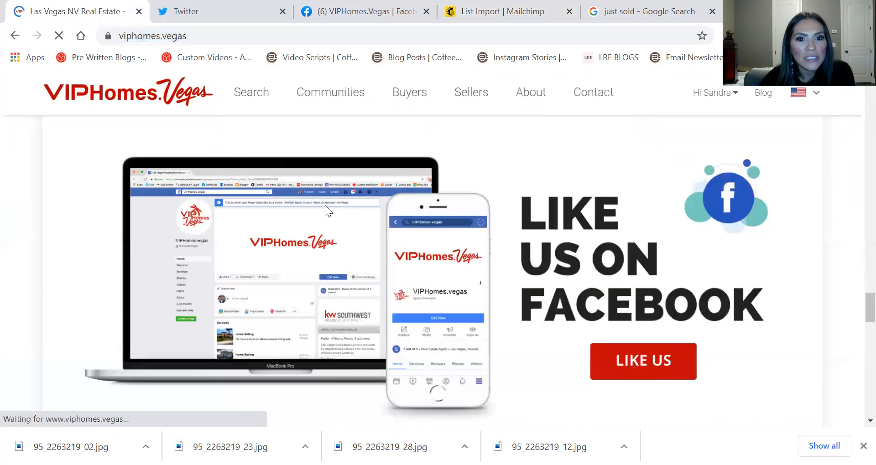
{"action": "scroll", "coordinate": [320, 192], "scroll_direction": "up", "scroll_amount": 20}
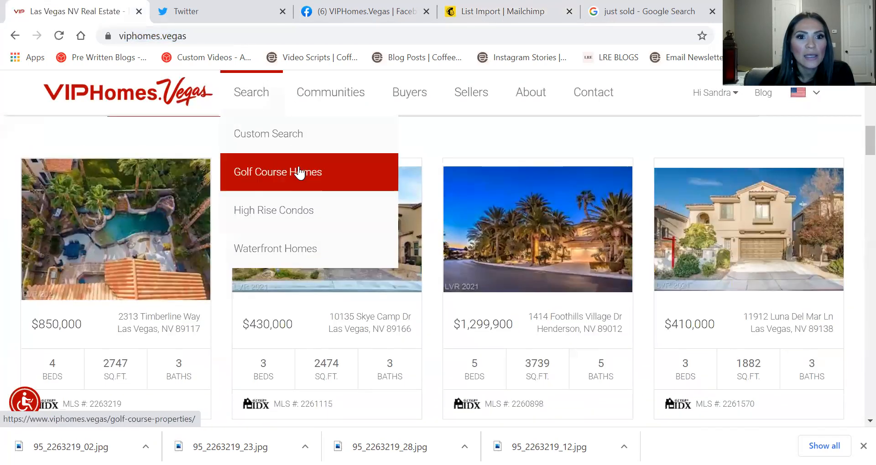
{"action": "left_click", "coordinate": [105, 253]}
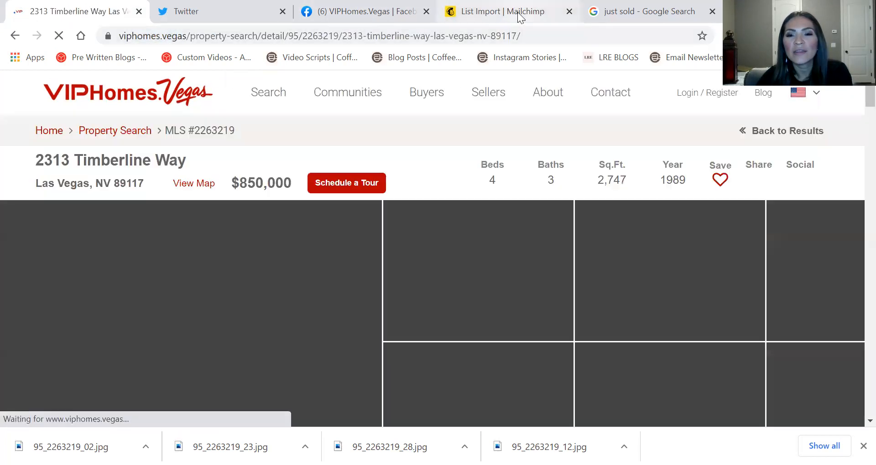
Tag the imported contacts 'Timerline Way' and continue to column matching
{"action": "left_click", "coordinate": [519, 17]}
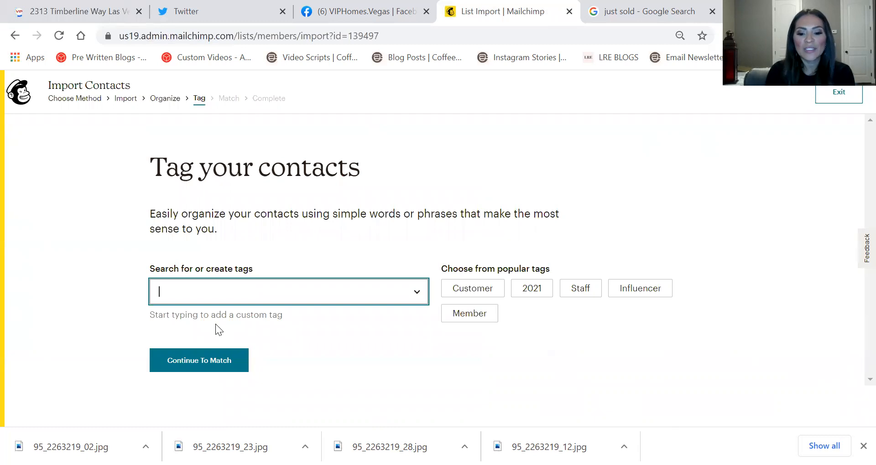
{"action": "type", "text": "Timerline Way"}
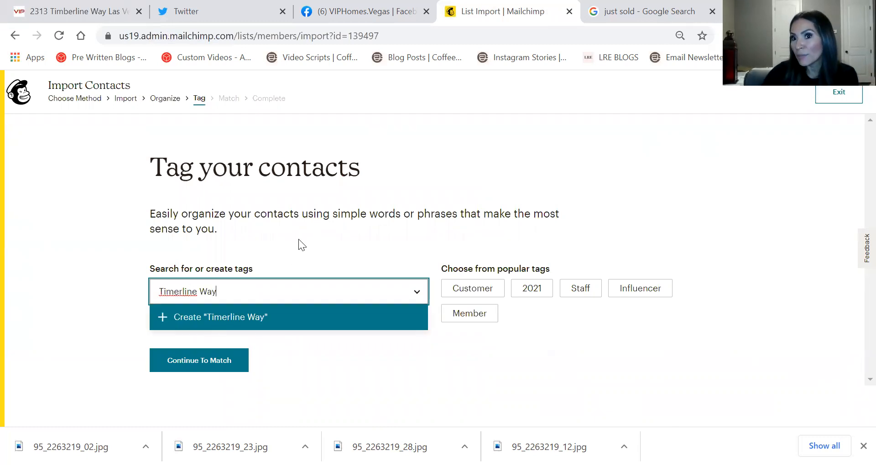
{"action": "key", "text": "Return"}
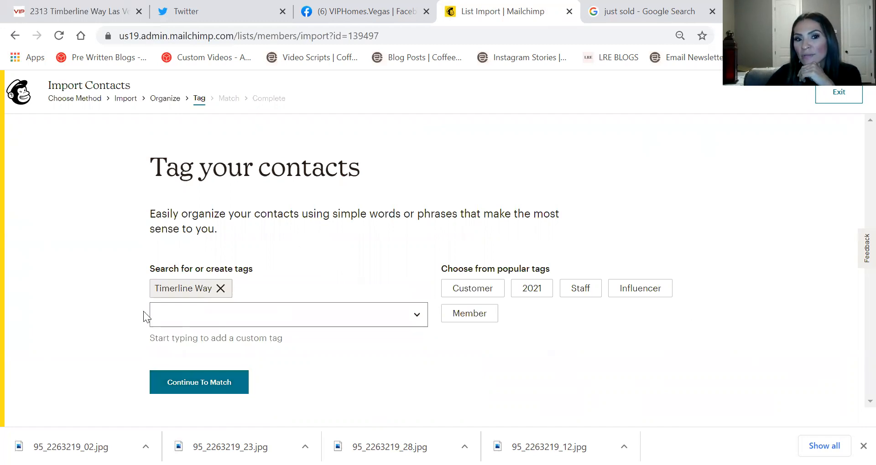
{"action": "left_click", "coordinate": [194, 384]}
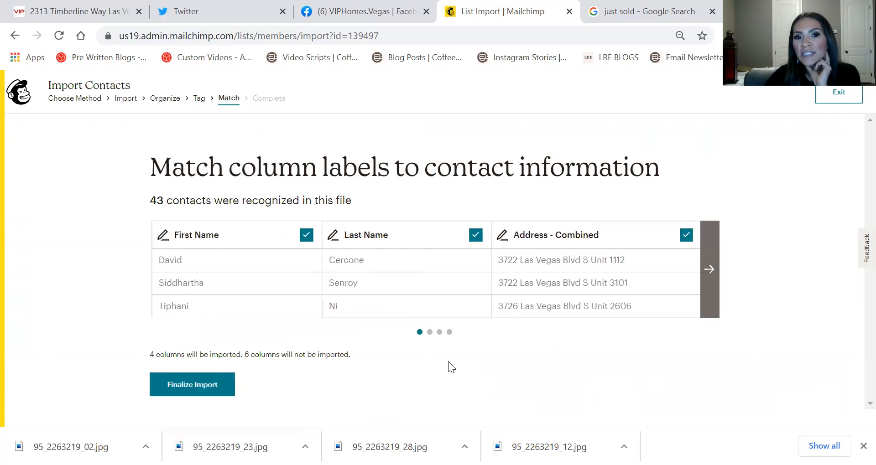
Inspect the First Name and Address - Combined mappings and page through the import columns
{"action": "left_click", "coordinate": [226, 238]}
{"action": "left_click", "coordinate": [360, 246]}
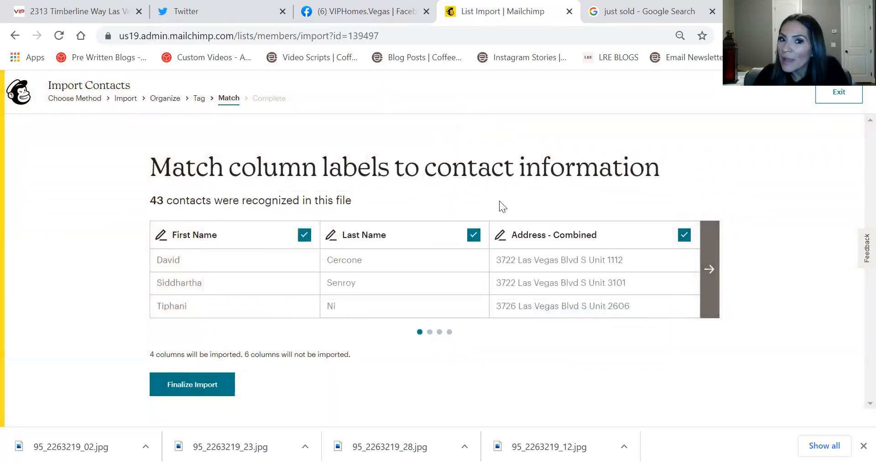
{"action": "left_click", "coordinate": [712, 275]}
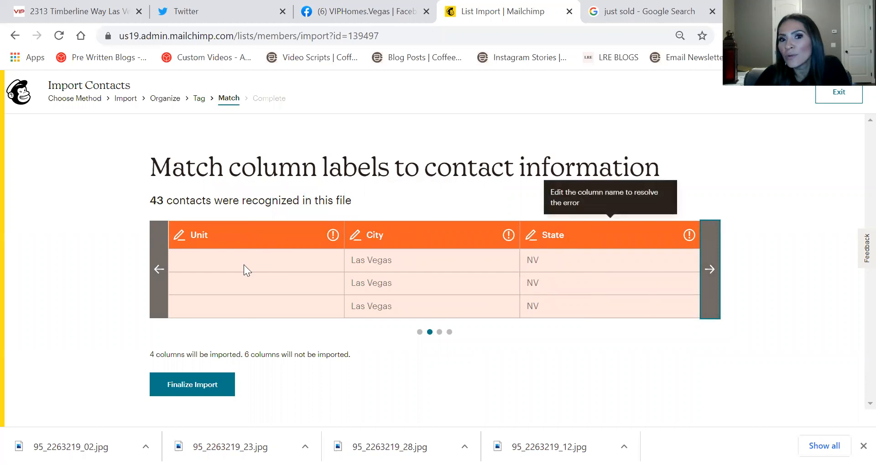
{"action": "left_click", "coordinate": [159, 274]}
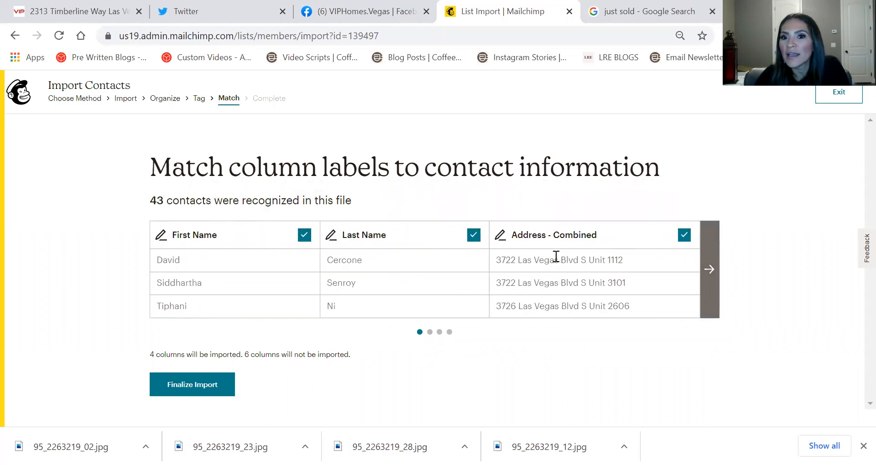
{"action": "left_click", "coordinate": [708, 270]}
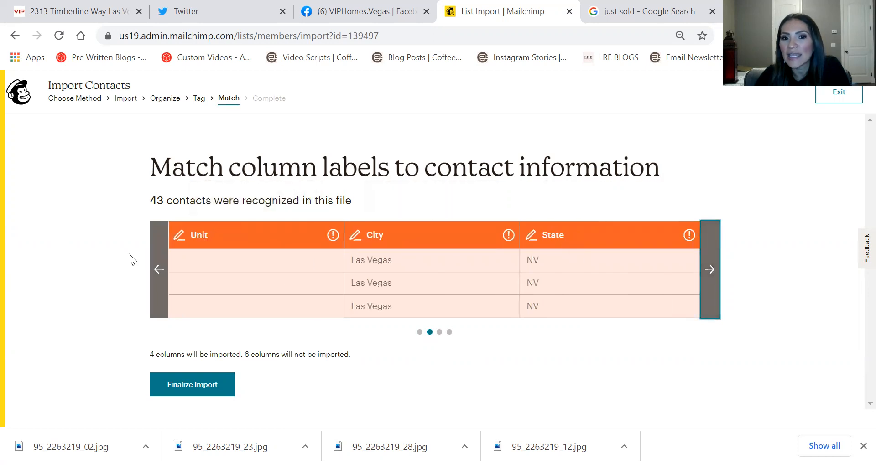
{"action": "left_click", "coordinate": [154, 268]}
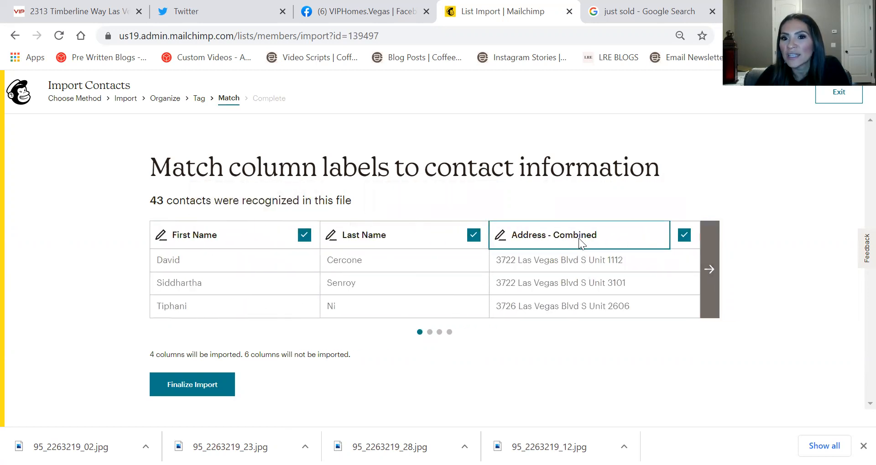
{"action": "left_click", "coordinate": [578, 238]}
{"action": "left_click", "coordinate": [525, 246]}
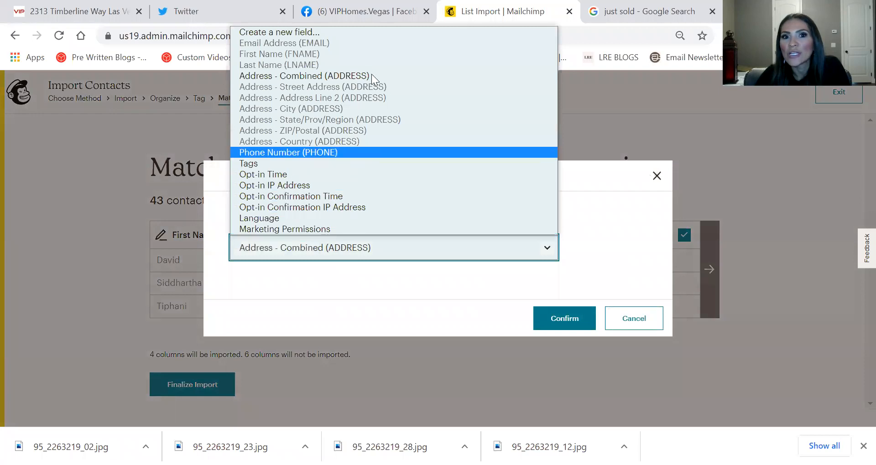
{"action": "left_click", "coordinate": [656, 176]}
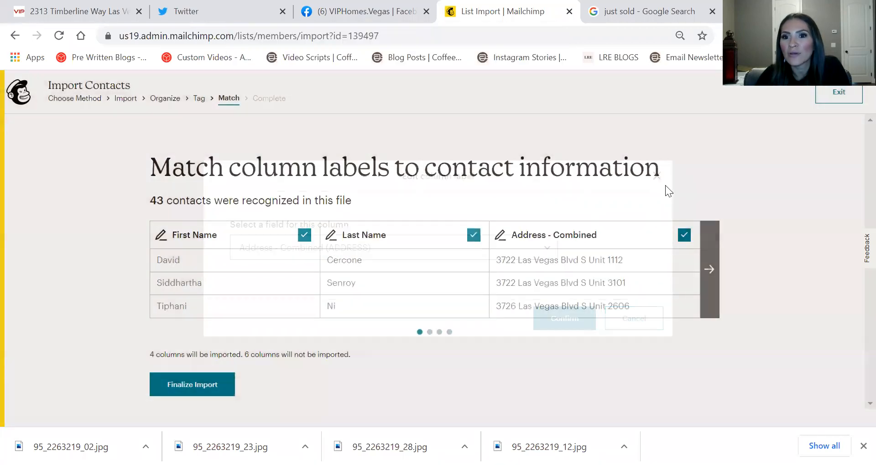
{"action": "left_click", "coordinate": [708, 270]}
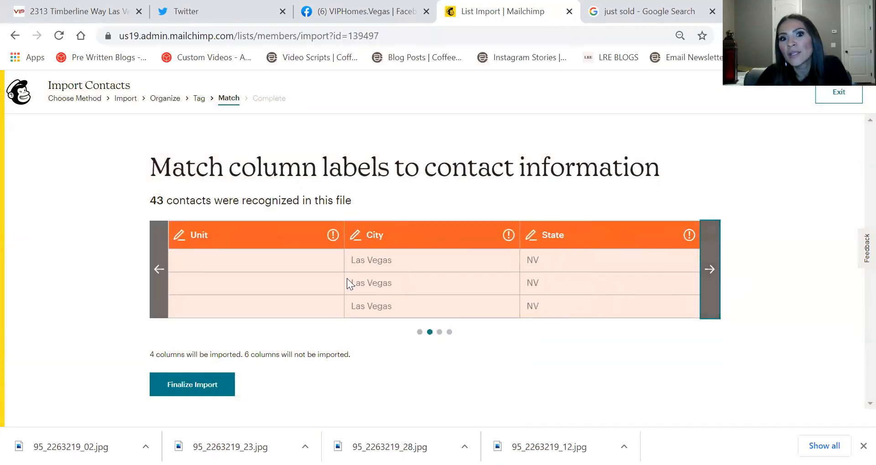
{"action": "left_click", "coordinate": [707, 268]}
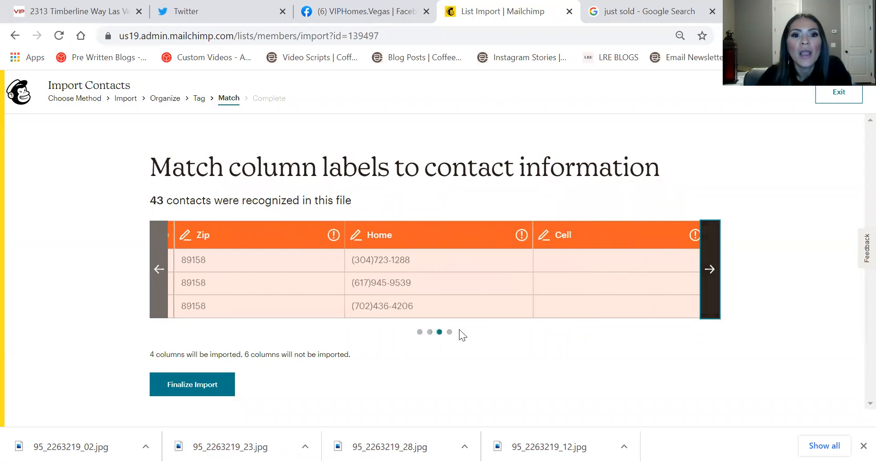
Map the Home column to the Phone Number field
{"action": "left_click", "coordinate": [410, 227]}
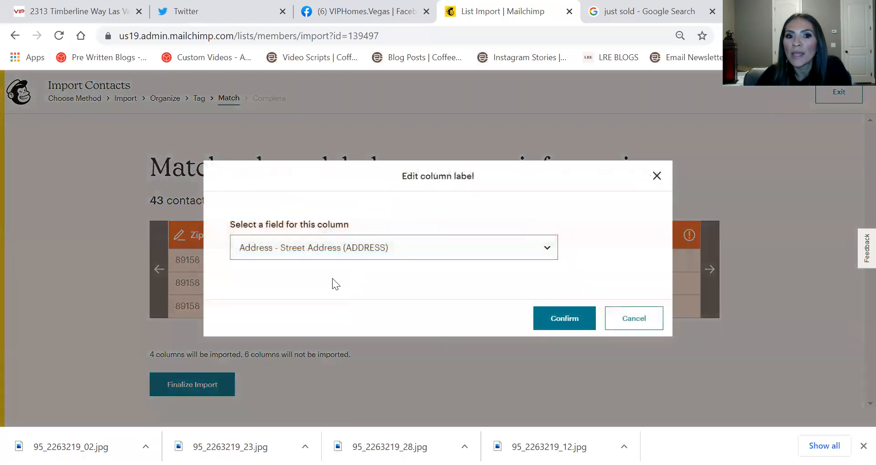
{"action": "left_click", "coordinate": [657, 177]}
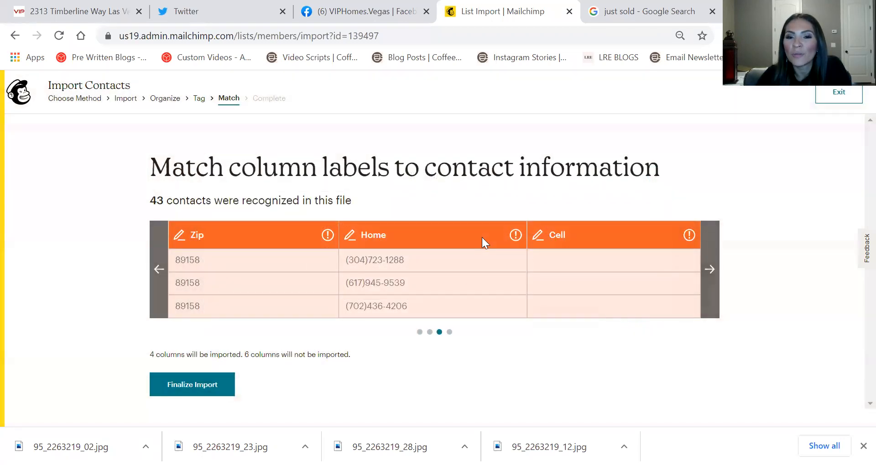
{"action": "left_click", "coordinate": [384, 244]}
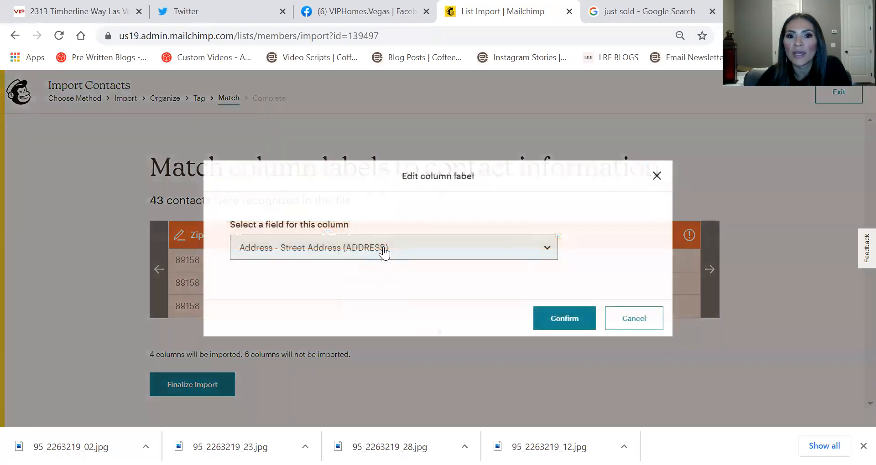
{"action": "left_click", "coordinate": [384, 248]}
{"action": "left_click", "coordinate": [302, 153]}
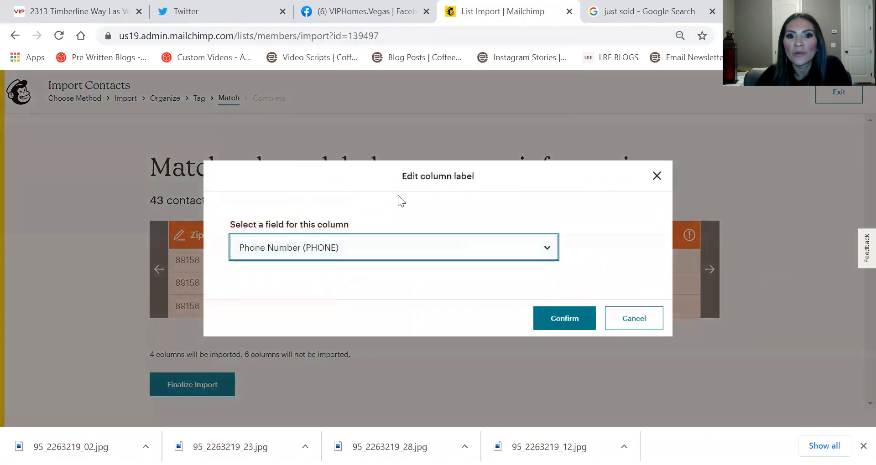
{"action": "left_click", "coordinate": [551, 320]}
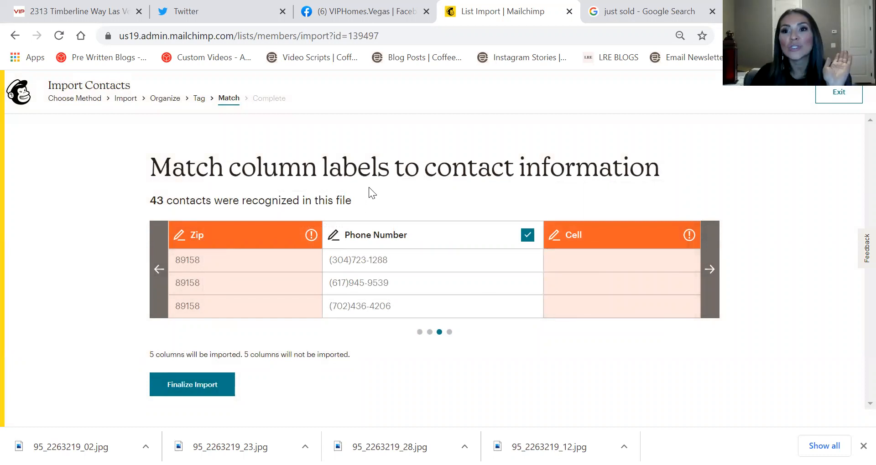
Map the Cell column to a new 'Cell Phone' field with Phone number data type
{"action": "left_click", "coordinate": [609, 239]}
{"action": "left_click", "coordinate": [319, 249]}
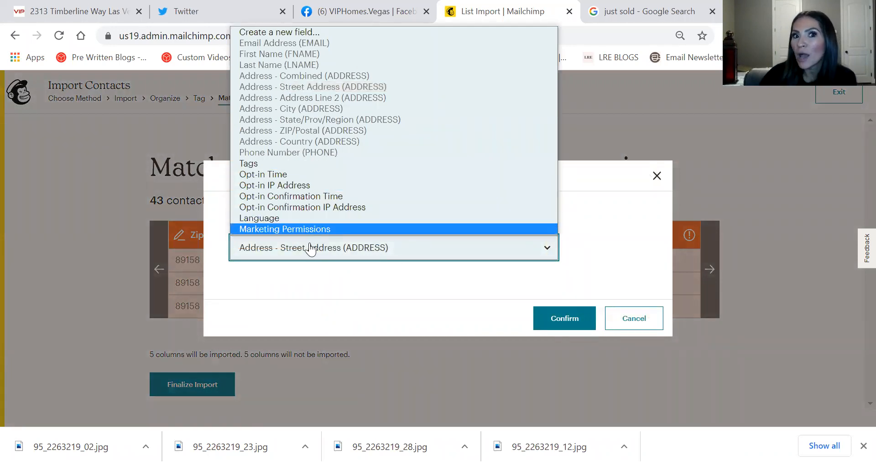
{"action": "left_click", "coordinate": [323, 30]}
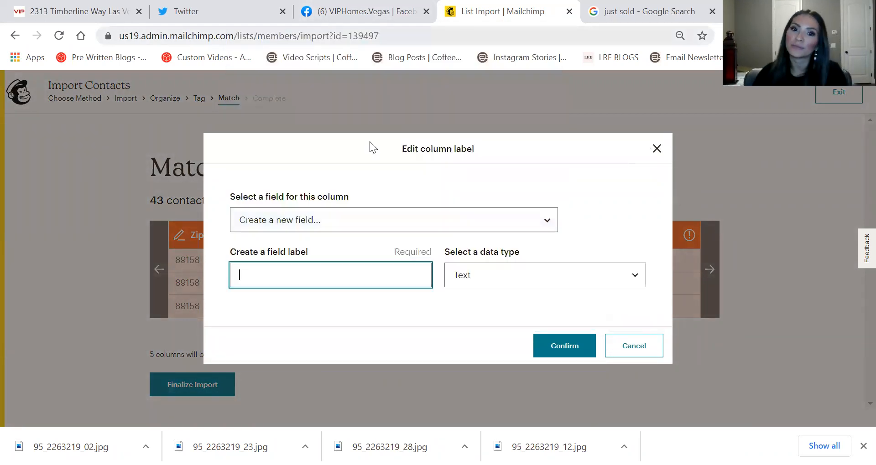
{"action": "type", "text": "Cell Phone"}
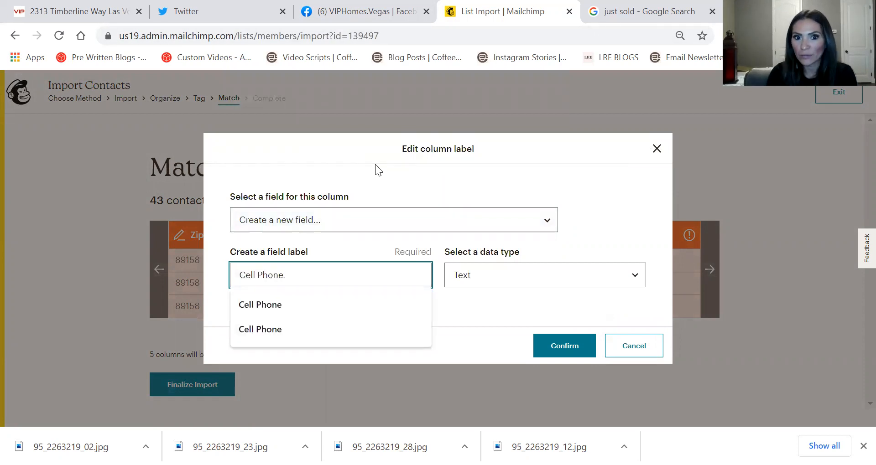
{"action": "key", "text": "Tab"}
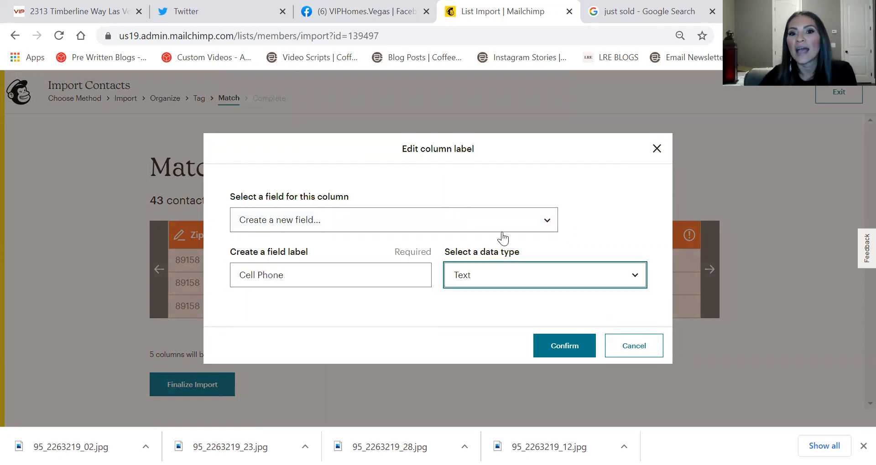
{"action": "left_click", "coordinate": [507, 272]}
{"action": "left_click", "coordinate": [509, 356]}
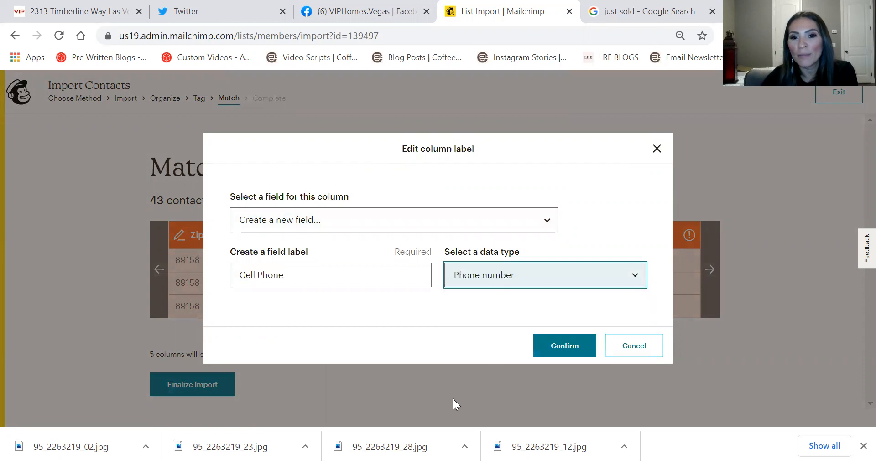
{"action": "left_click", "coordinate": [573, 339]}
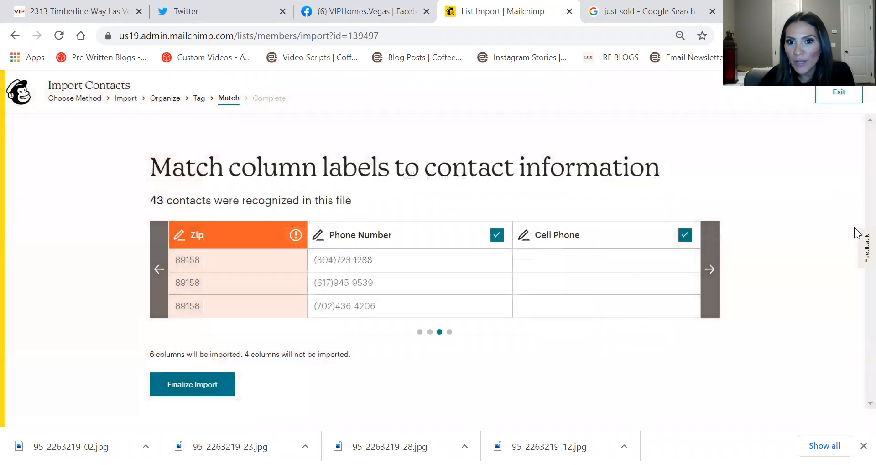
{"action": "left_click", "coordinate": [711, 269]}
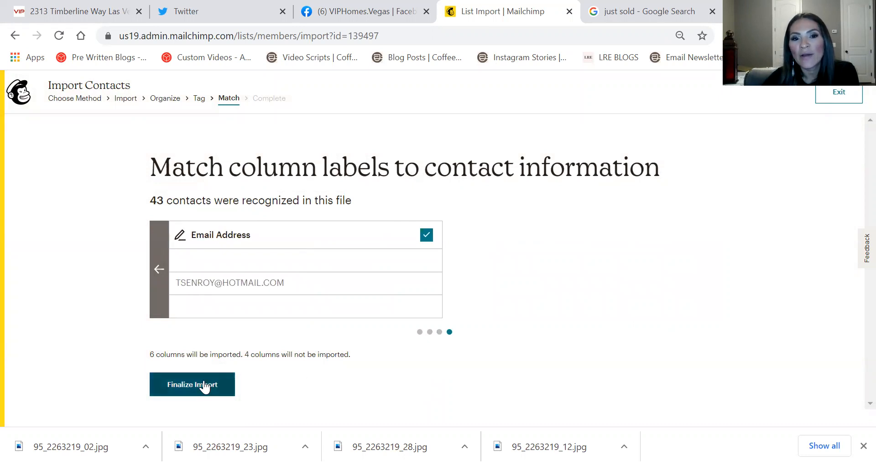
Reach the 43-contact import review, then cancel the import and confirm leaving the page
{"action": "left_click", "coordinate": [180, 391]}
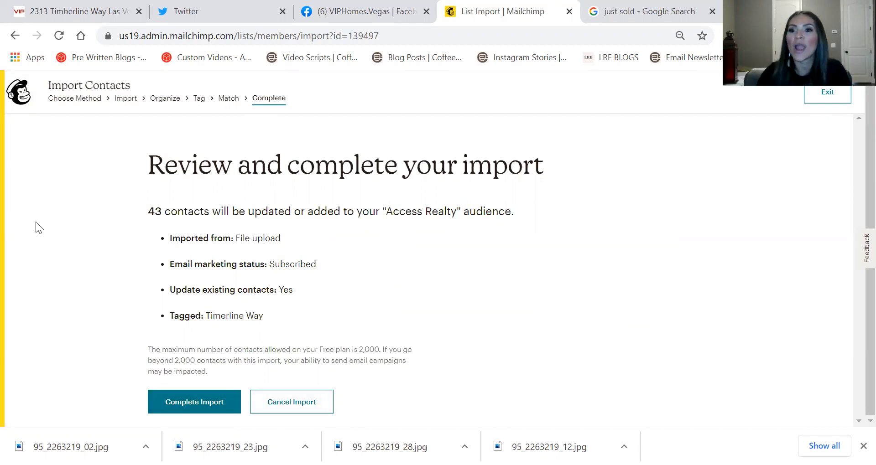
{"action": "left_click", "coordinate": [837, 93]}
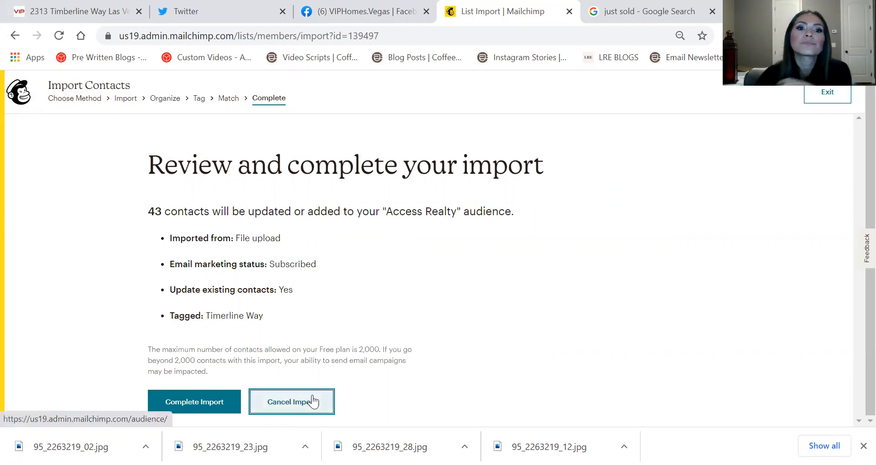
{"action": "left_click", "coordinate": [286, 409]}
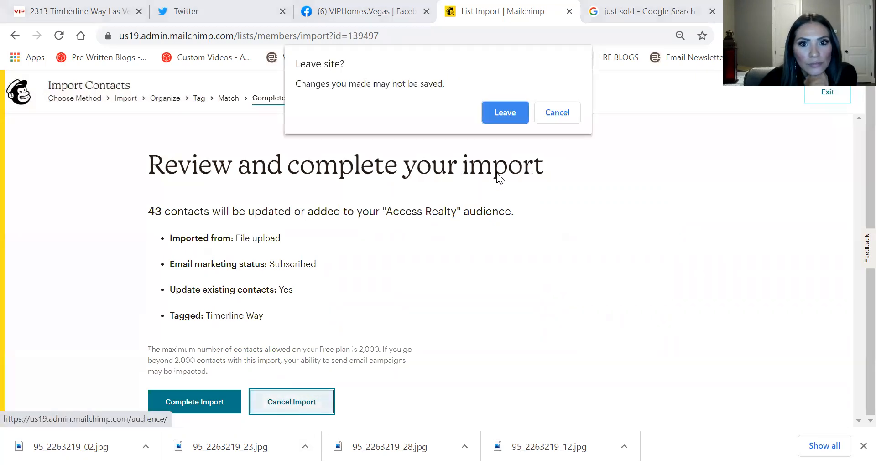
{"action": "left_click", "coordinate": [505, 113]}
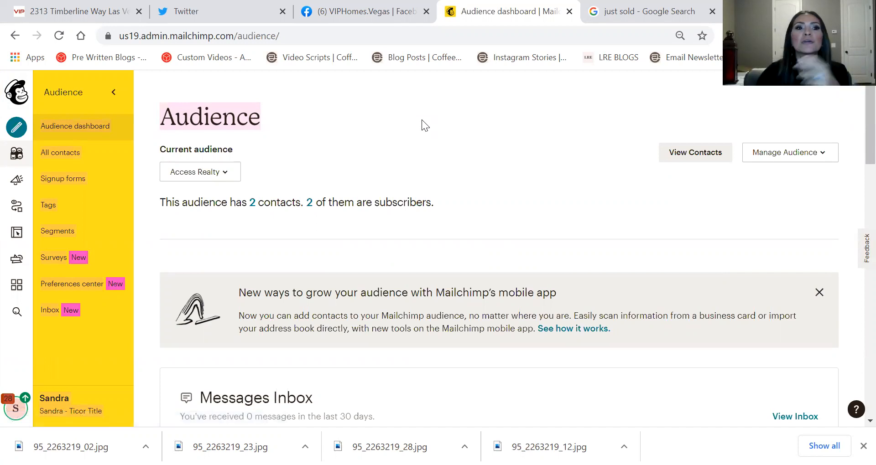
{"action": "left_click", "coordinate": [56, 152]}
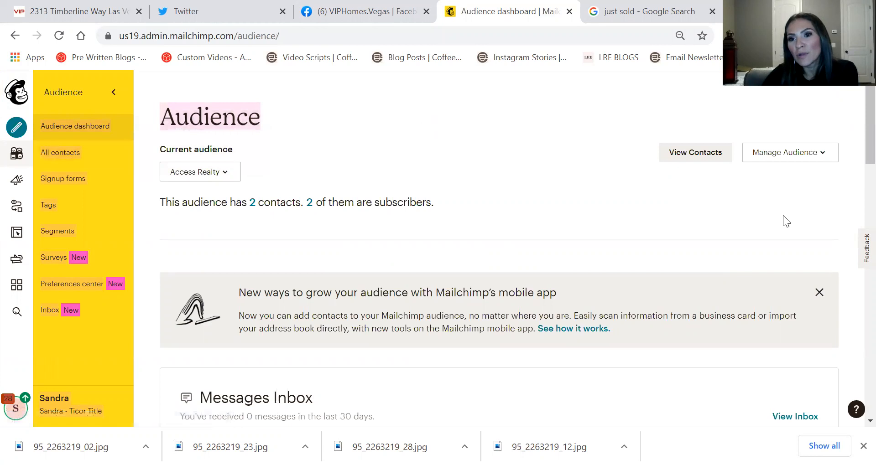
Go to Campaigns > Email templates and show the Just Listed Template's action menu
{"action": "left_click", "coordinate": [17, 182]}
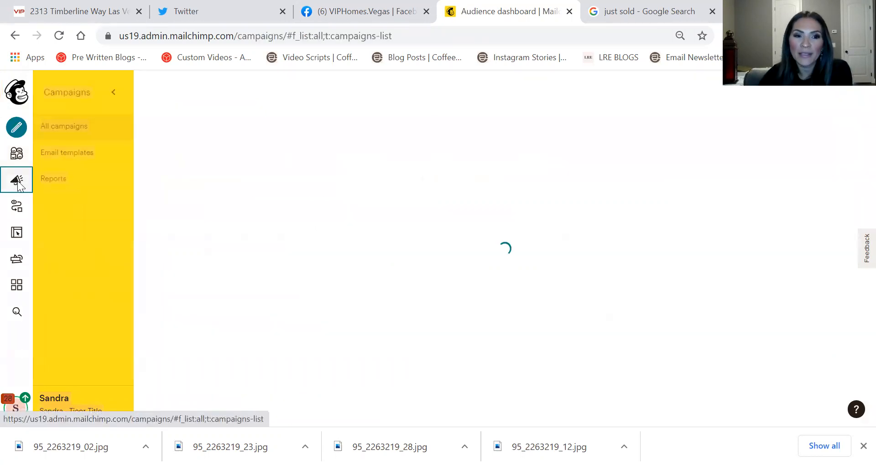
{"action": "left_click", "coordinate": [83, 155]}
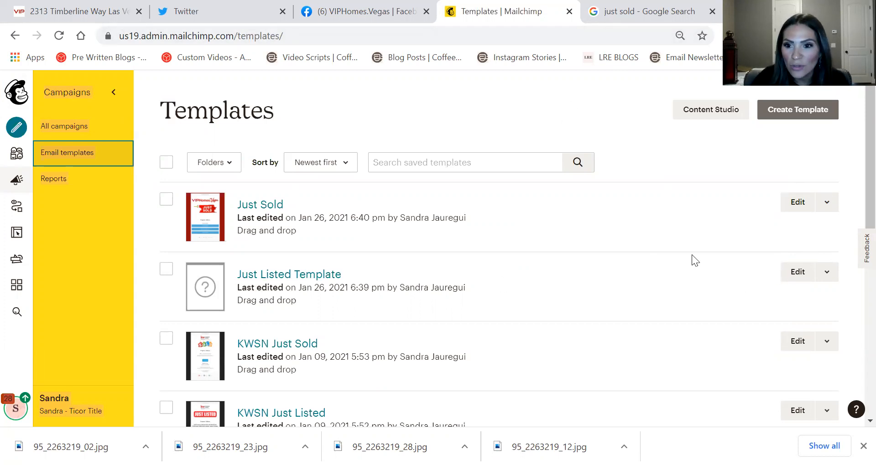
{"action": "left_click", "coordinate": [826, 272]}
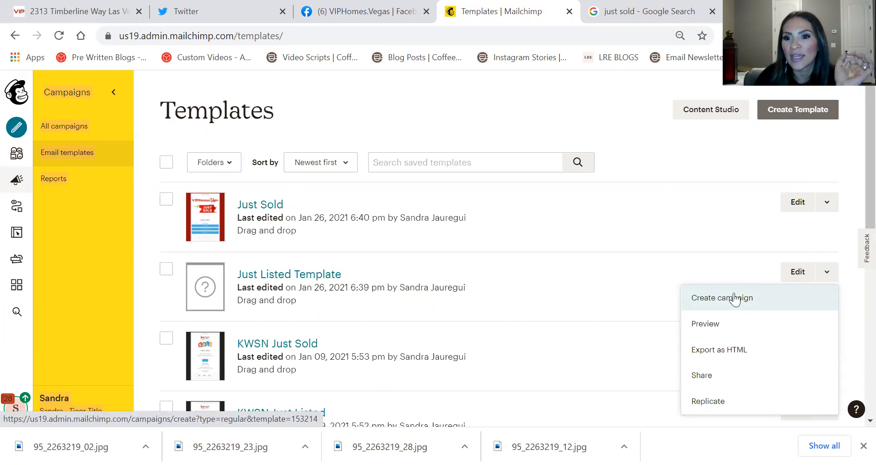
Create a campaign from Just Listed Template and rename it 'Just Listed Timberline'
{"action": "left_click", "coordinate": [735, 299]}
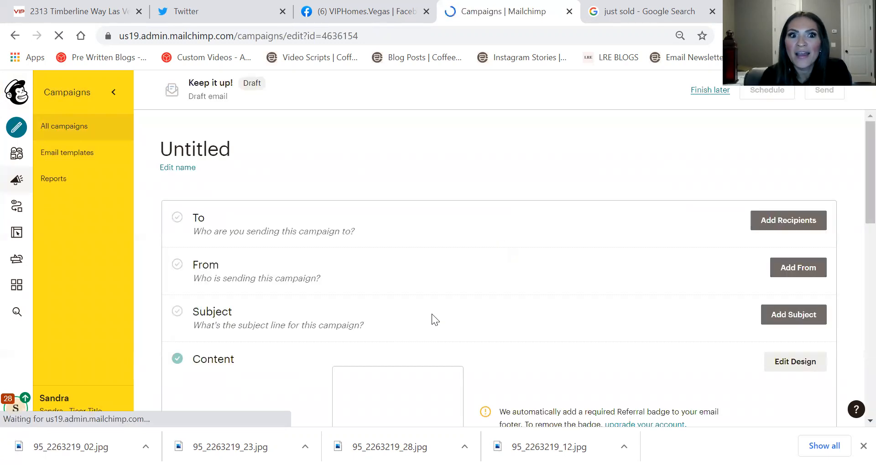
{"action": "left_click", "coordinate": [196, 169]}
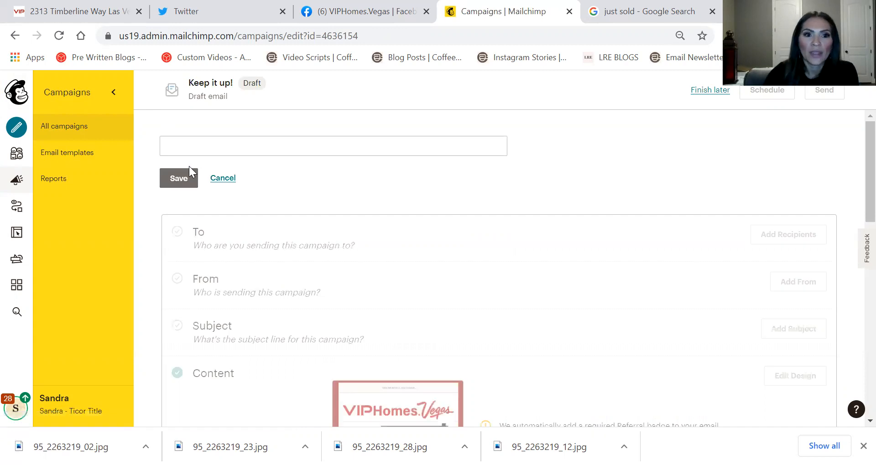
{"action": "left_click", "coordinate": [201, 142]}
{"action": "type", "text": "Just lis"}
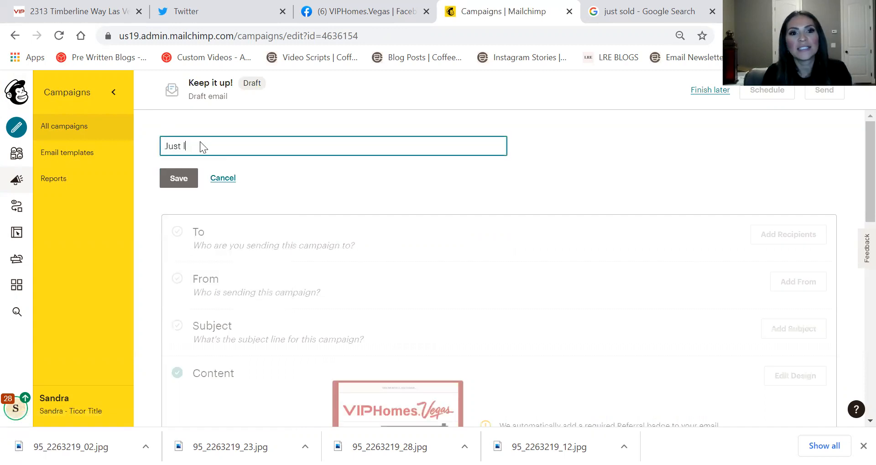
{"action": "key", "text": "BackSpace"}
{"action": "key", "text": "BackSpace"}
{"action": "key", "text": "BackSpace"}
{"action": "type", "text": "Listed "}
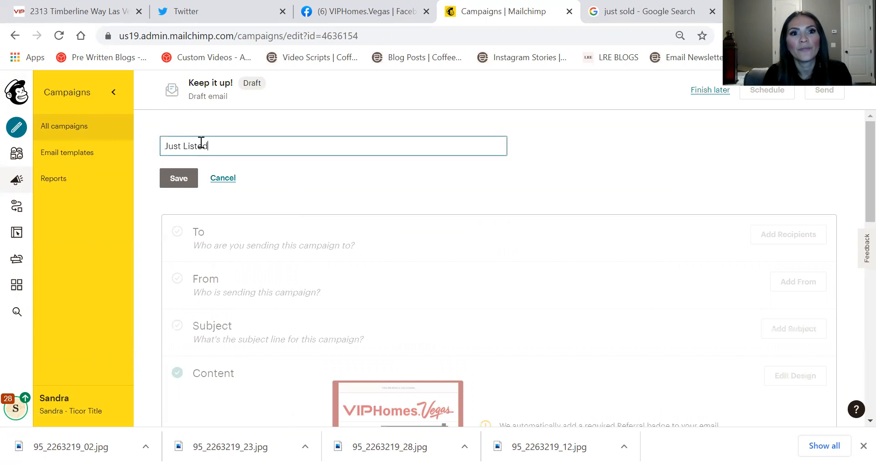
{"action": "type", "text": "Tim"}
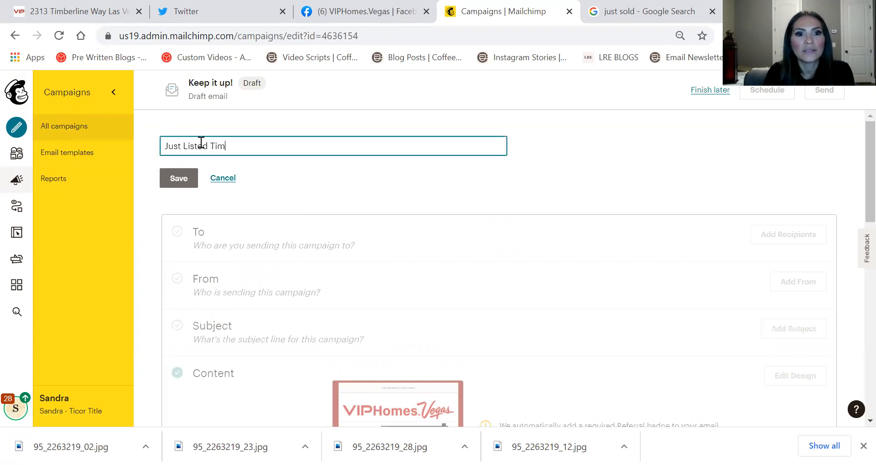
{"action": "type", "text": "berl"}
{"action": "key", "text": "BackSpace"}
{"action": "key", "text": "BackSpace"}
{"action": "key", "text": "BackSpace"}
{"action": "key", "text": "BackSpace"}
{"action": "type", "text": "berline"}
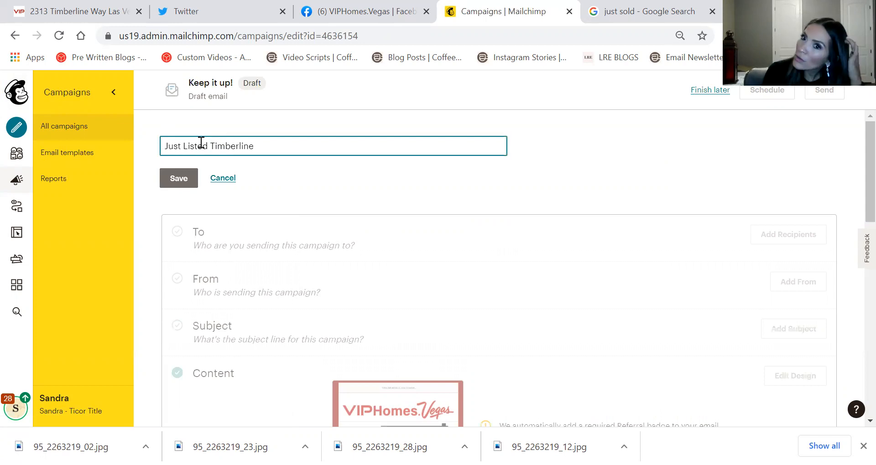
{"action": "left_click", "coordinate": [186, 182]}
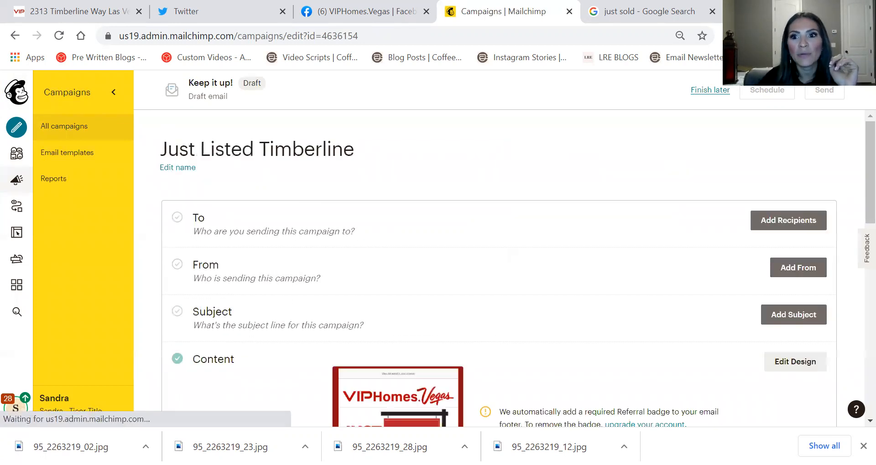
Choose Real Estate ALL as the campaign's recipient audience
{"action": "left_click", "coordinate": [766, 223]}
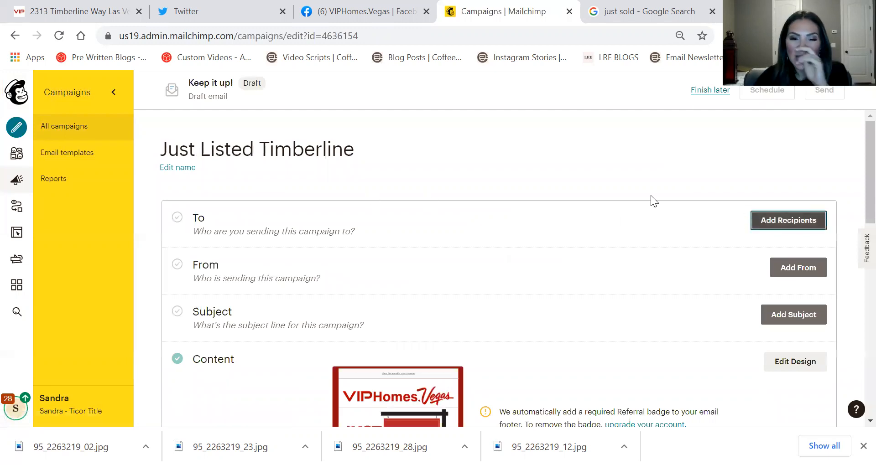
{"action": "left_click", "coordinate": [441, 271]}
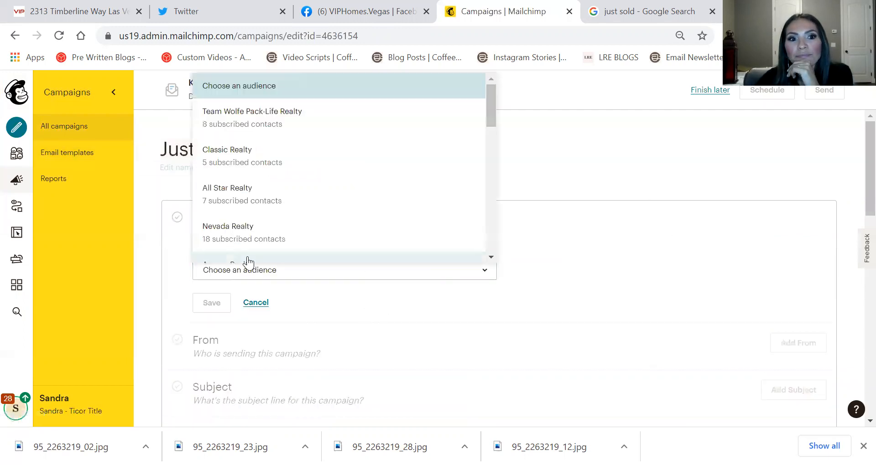
{"action": "left_click", "coordinate": [240, 229]}
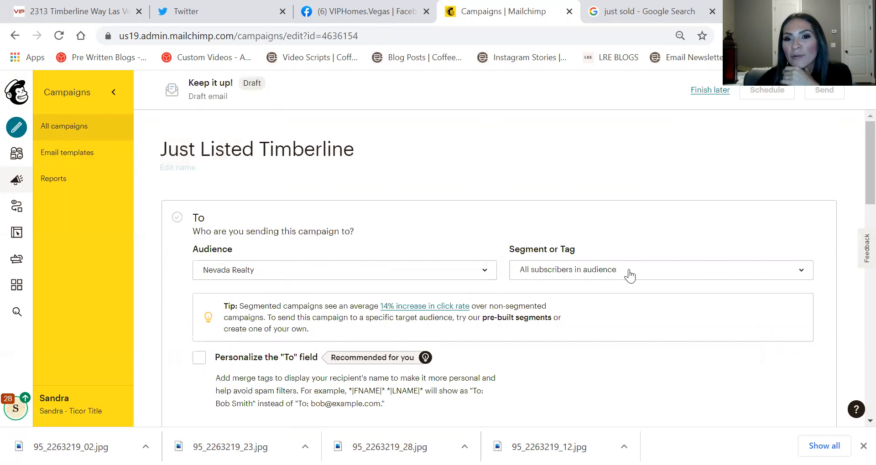
{"action": "left_click", "coordinate": [403, 264]}
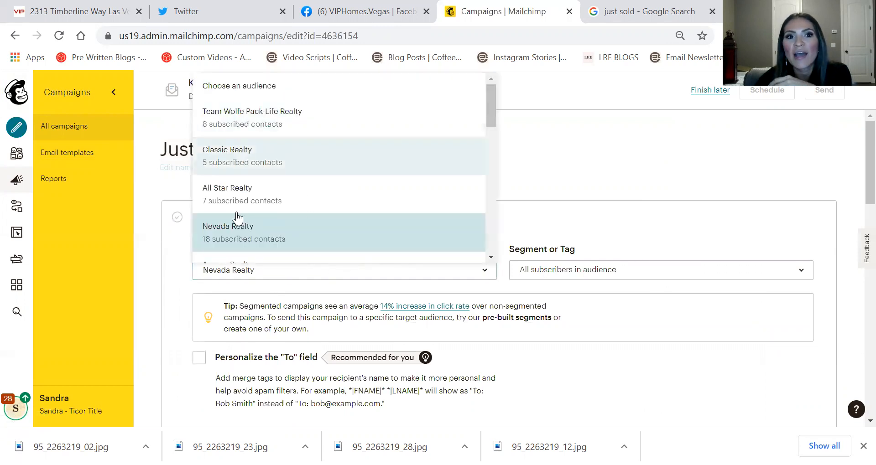
{"action": "scroll", "coordinate": [292, 204], "scroll_direction": "down", "scroll_amount": 8}
{"action": "scroll", "coordinate": [289, 137], "scroll_direction": "down", "scroll_amount": 5}
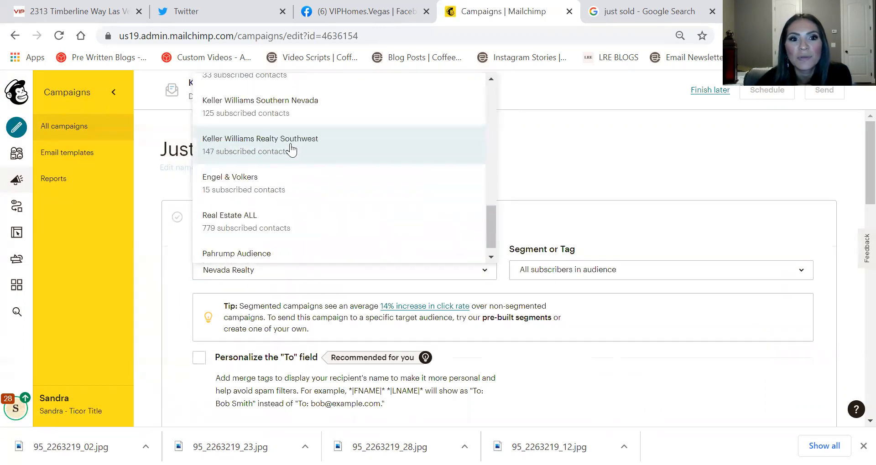
{"action": "left_click", "coordinate": [265, 223]}
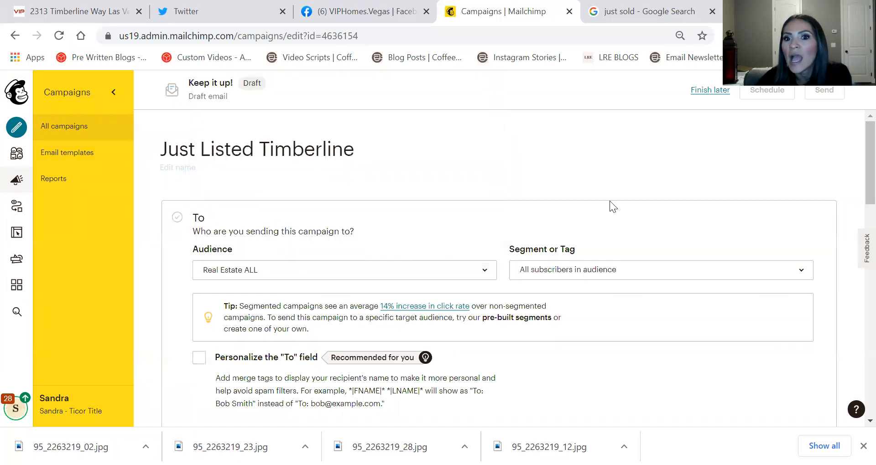
Keep 'All subscribers in audience' as the segment and save the recipients
{"action": "left_click", "coordinate": [710, 265]}
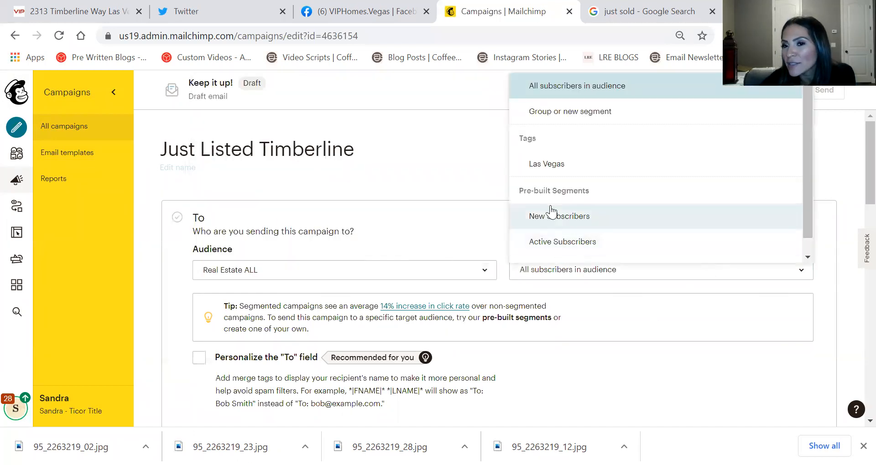
{"action": "left_click", "coordinate": [448, 169]}
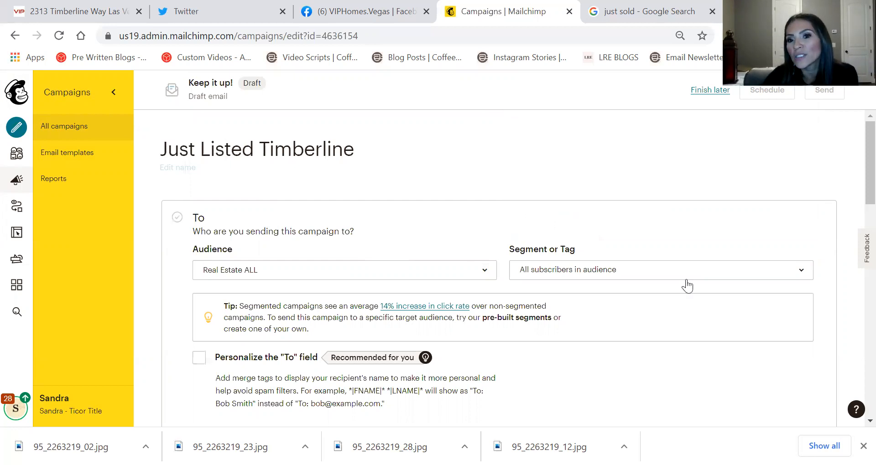
{"action": "left_click", "coordinate": [633, 278]}
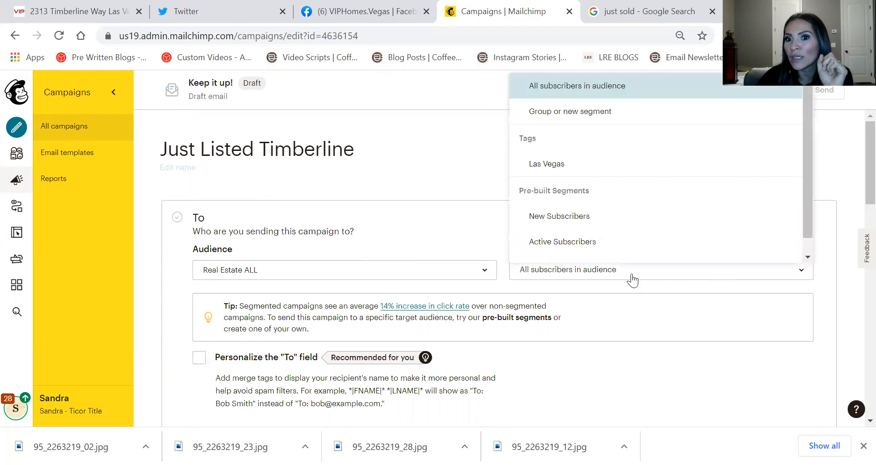
{"action": "scroll", "coordinate": [581, 143], "scroll_direction": "down", "scroll_amount": 1}
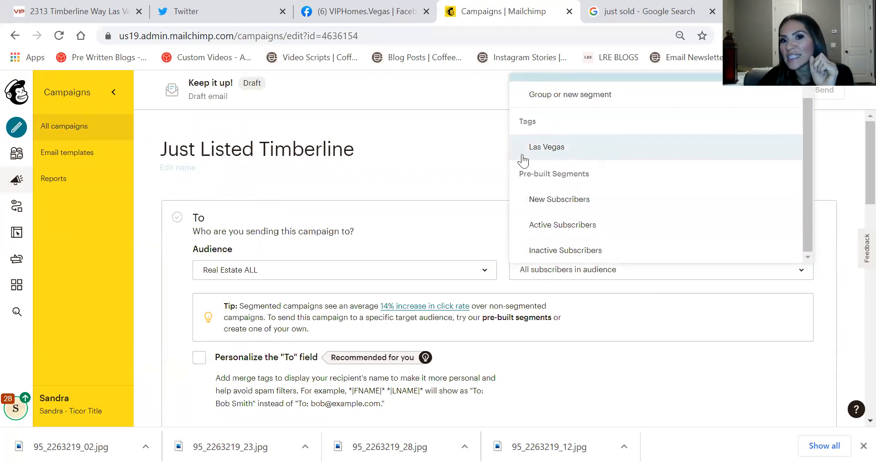
{"action": "left_click", "coordinate": [457, 139]}
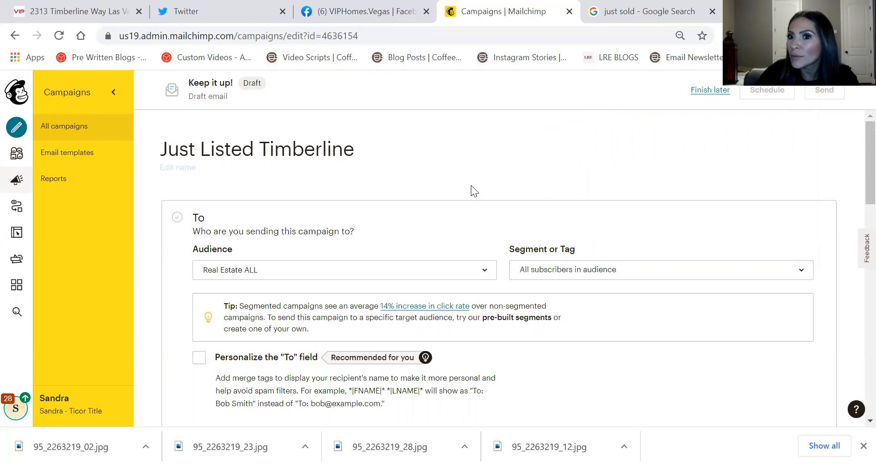
{"action": "scroll", "coordinate": [282, 209], "scroll_direction": "down", "scroll_amount": 2}
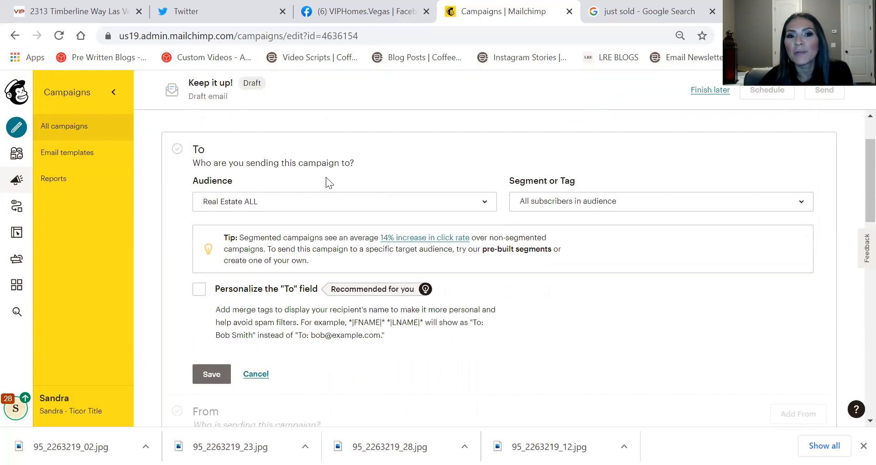
{"action": "left_click", "coordinate": [207, 378]}
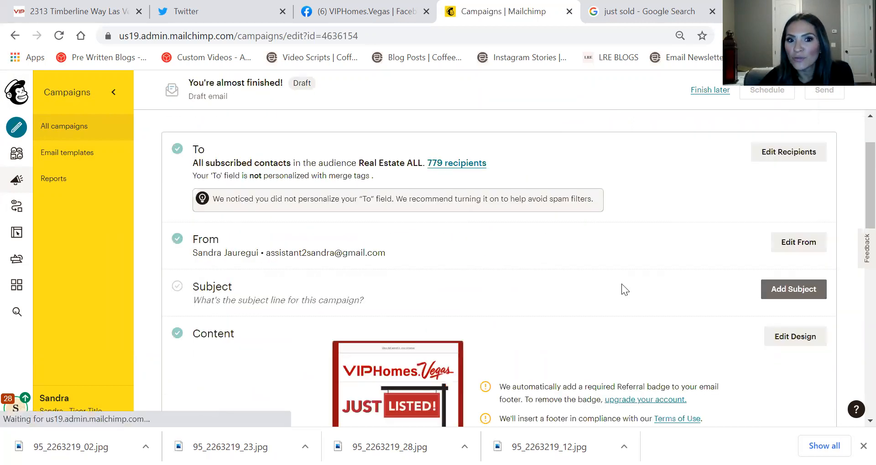
Save the From details with the sender name unchanged and open the subject line editor
{"action": "left_click", "coordinate": [791, 242]}
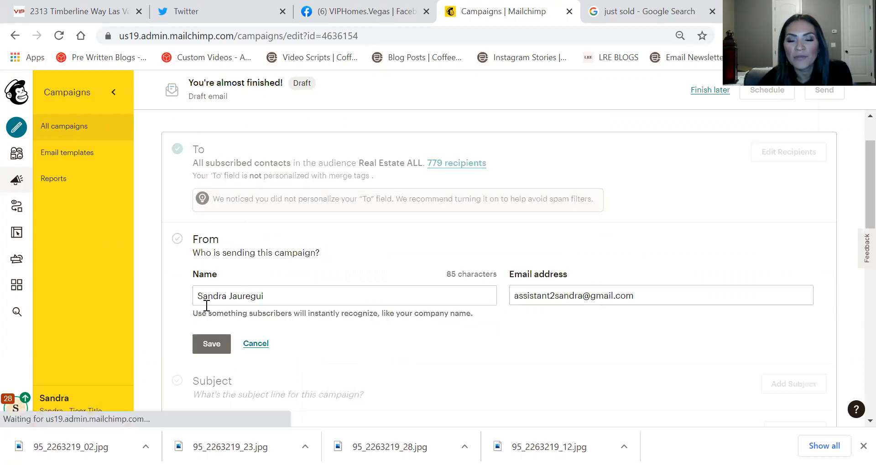
{"action": "left_click", "coordinate": [375, 293]}
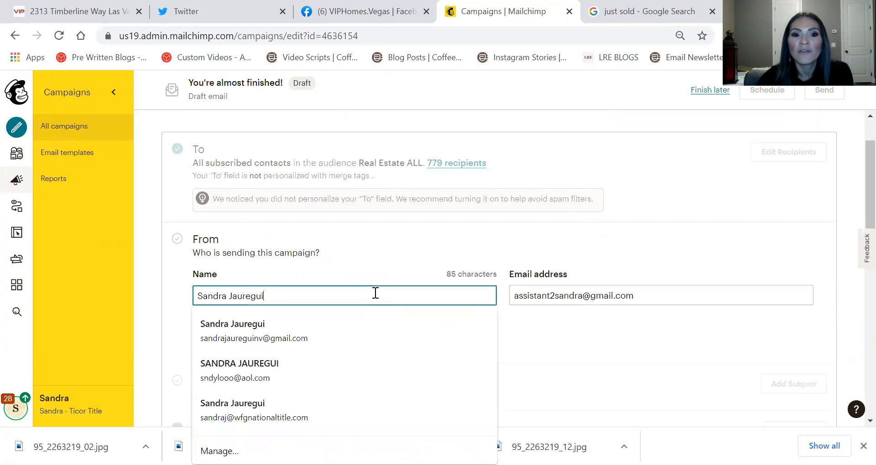
{"action": "type", "text": "Realtor"}
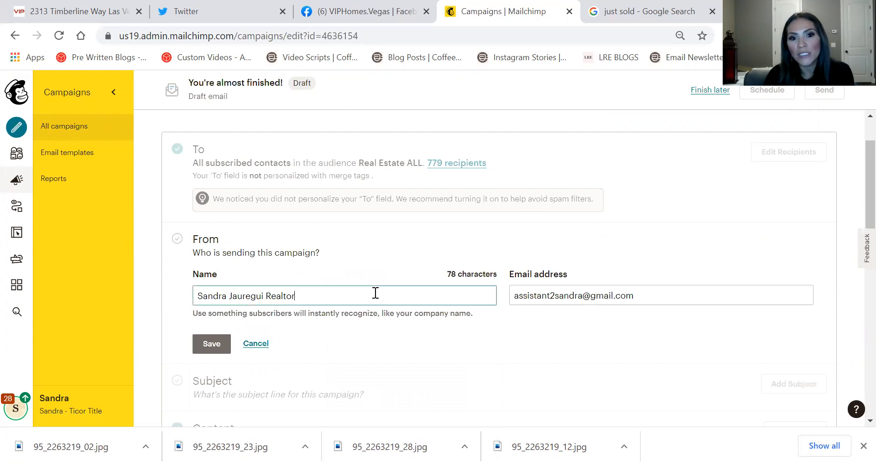
{"action": "key", "text": "BackSpace"}
{"action": "key", "text": "BackSpace"}
{"action": "key", "text": "BackSpace"}
{"action": "key", "text": "BackSpace"}
{"action": "key", "text": "BackSpace"}
{"action": "key", "text": "BackSpace"}
{"action": "key", "text": "BackSpace"}
{"action": "key", "text": "BackSpace"}
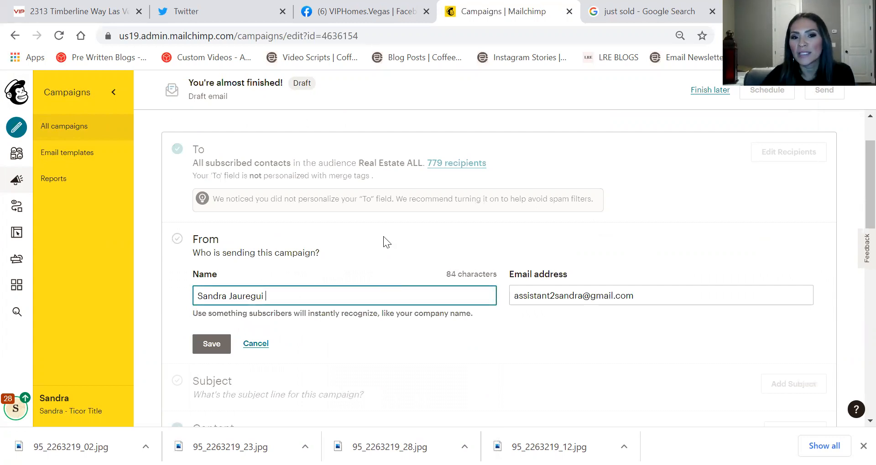
{"action": "left_click", "coordinate": [402, 202]}
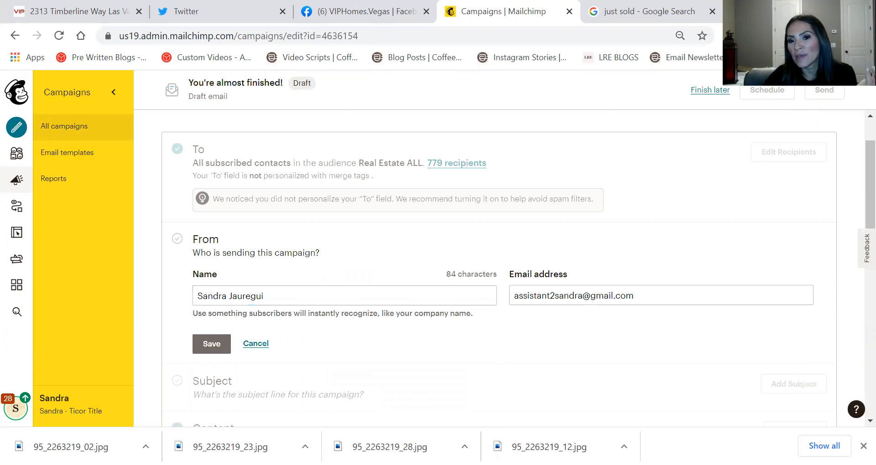
{"action": "left_click", "coordinate": [210, 347]}
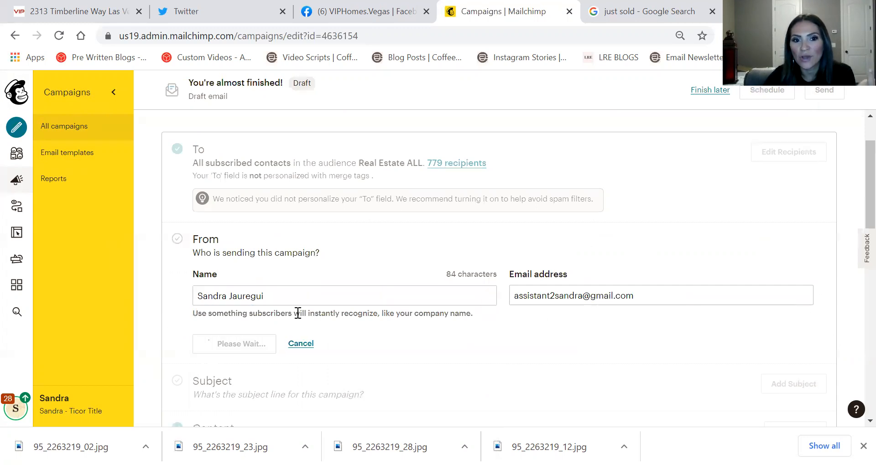
{"action": "scroll", "coordinate": [341, 258], "scroll_direction": "down", "scroll_amount": 2}
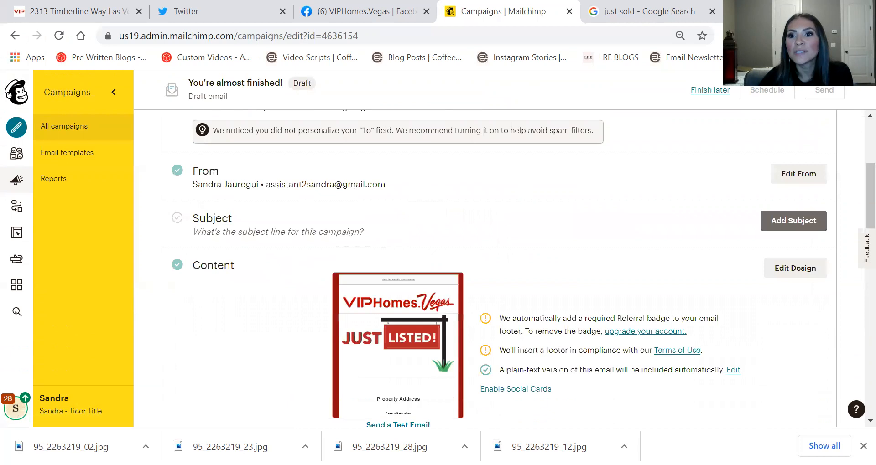
{"action": "left_click", "coordinate": [791, 221]}
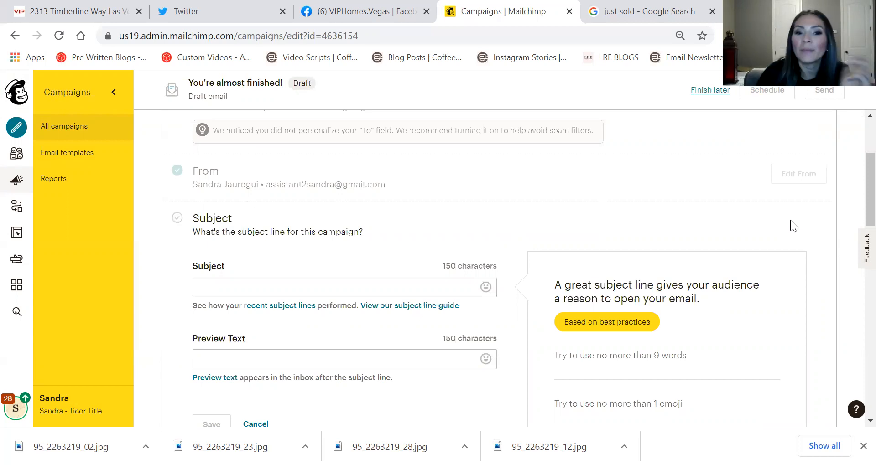
Type the subject 'This home will be gone fast! Don't miss your chance to see it!'
{"action": "left_click", "coordinate": [234, 285]}
{"action": "type", "text": "Listed"}
{"action": "key", "text": "BackSpace"}
{"action": "key", "text": "BackSpace"}
{"action": "key", "text": "BackSpace"}
{"action": "key", "text": "BackSpace"}
{"action": "key", "text": "BackSpace"}
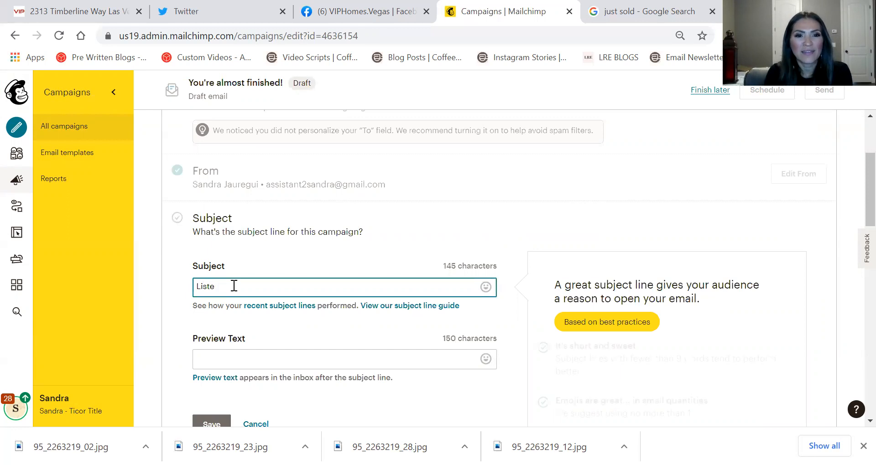
{"action": "key", "text": "BackSpace"}
{"action": "type", "text": "This home"}
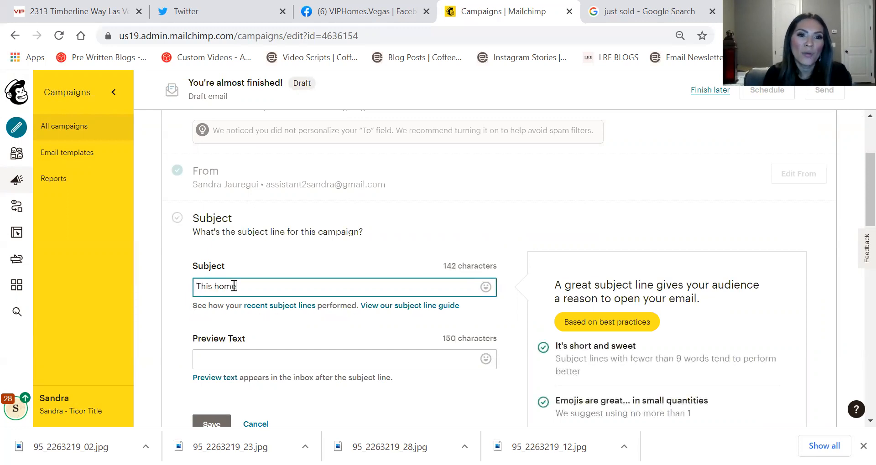
{"action": "type", "text": " will be G"}
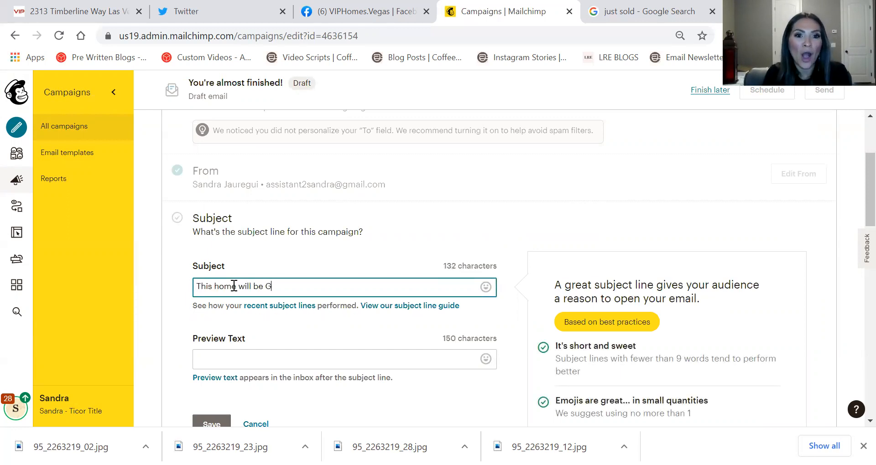
{"action": "type", "text": "ONE FAST"}
{"action": "key", "text": "BackSpace"}
{"action": "key", "text": "BackSpace"}
{"action": "key", "text": "BackSpace"}
{"action": "key", "text": "BackSpace"}
{"action": "key", "text": "BackSpace"}
{"action": "key", "text": "BackSpace"}
{"action": "key", "text": "BackSpace"}
{"action": "key", "text": "BackSpace"}
{"action": "key", "text": "BackSpace"}
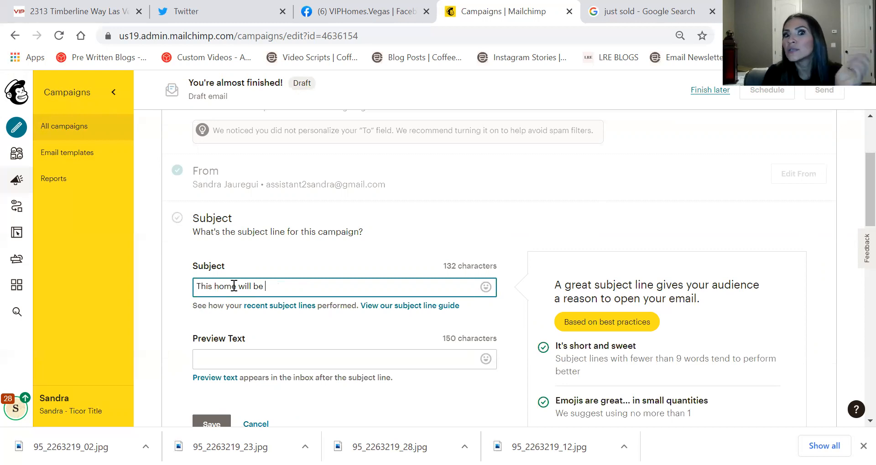
{"action": "type", "text": "gone fa"}
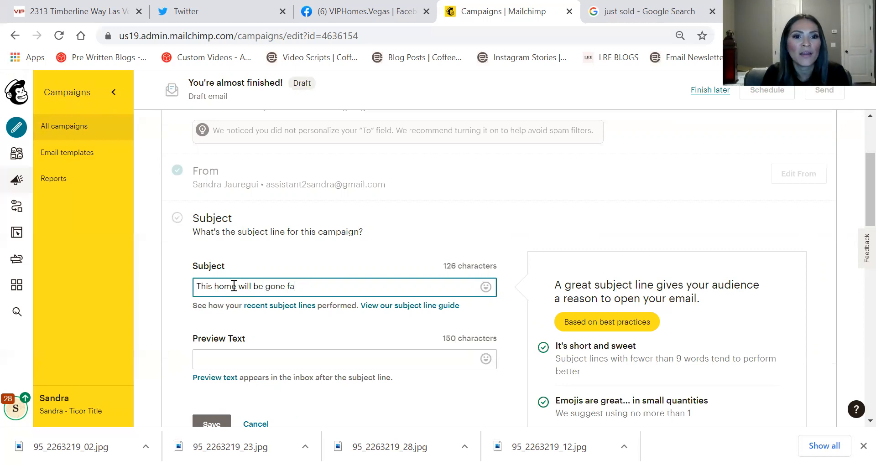
{"action": "type", "text": "st g"}
{"action": "key", "text": "BackSpace"}
{"action": "key", "text": "BackSpace"}
{"action": "type", "text": "! Don't miss your chance to see it!"}
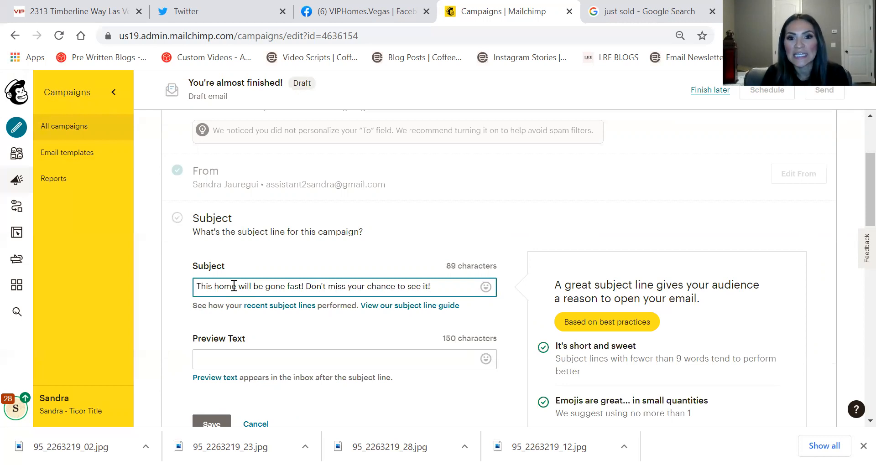
Add a house emoji to the subject line and save it
{"action": "left_click", "coordinate": [485, 286]}
{"action": "left_click", "coordinate": [435, 266]}
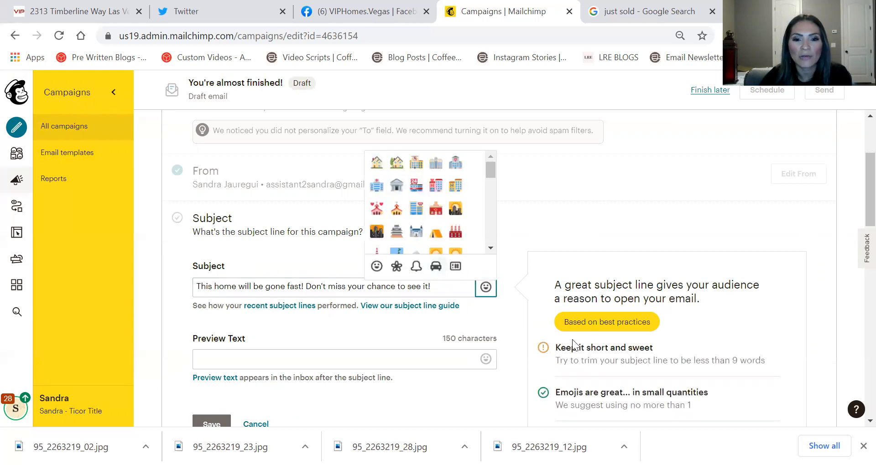
{"action": "left_click", "coordinate": [376, 162]}
{"action": "left_click", "coordinate": [381, 287]}
{"action": "scroll", "coordinate": [231, 345], "scroll_direction": "down", "scroll_amount": 3}
{"action": "left_click", "coordinate": [212, 287]}
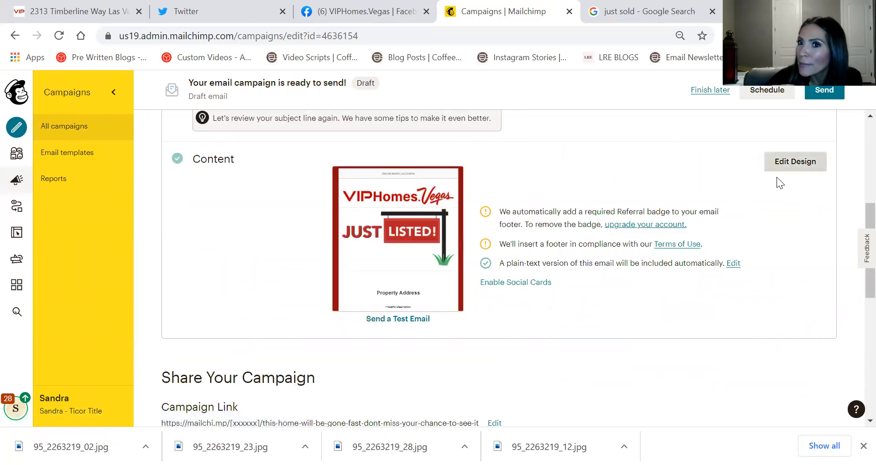
Open Edit Design for Just Listed Timberline, glancing at the listing tab while it loads
{"action": "left_click", "coordinate": [799, 164]}
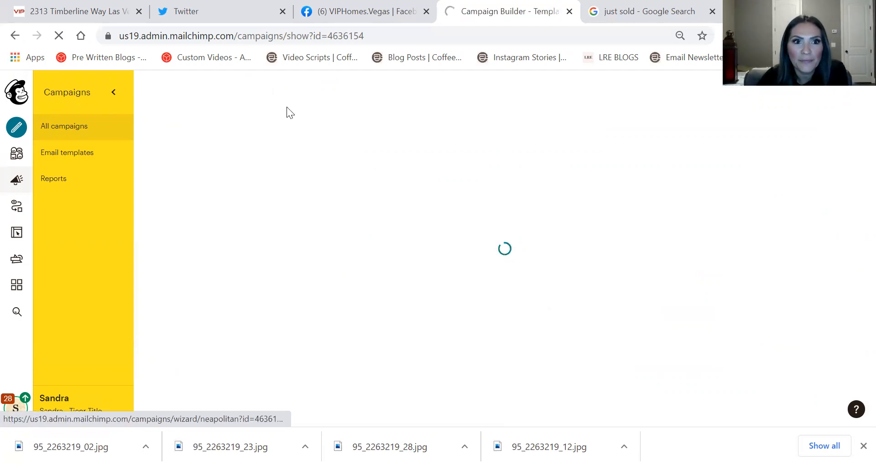
{"action": "left_click", "coordinate": [111, 10]}
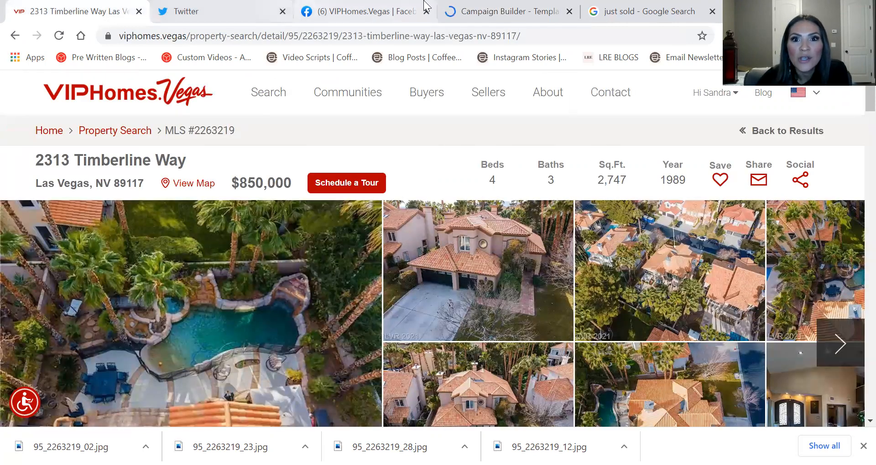
{"action": "left_click", "coordinate": [466, 8]}
{"action": "scroll", "coordinate": [320, 244], "scroll_direction": "down", "scroll_amount": 6}
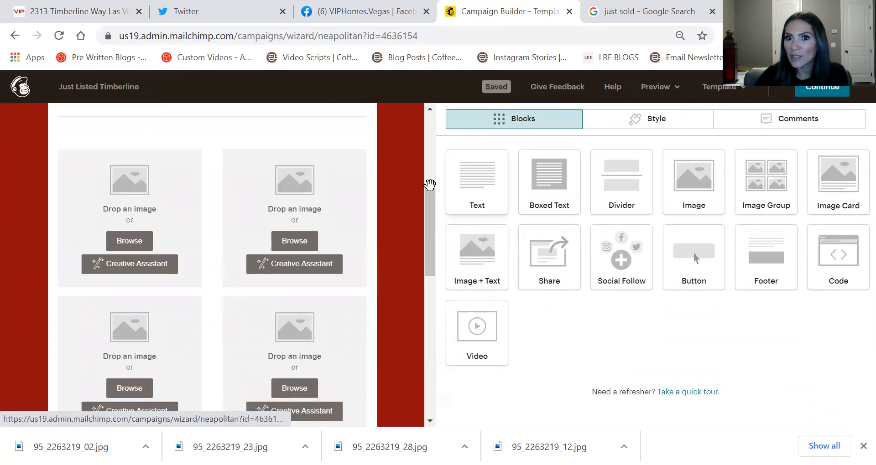
Start adding a photo to the image group's first slot, uploading from the computer
{"action": "left_click", "coordinate": [156, 240]}
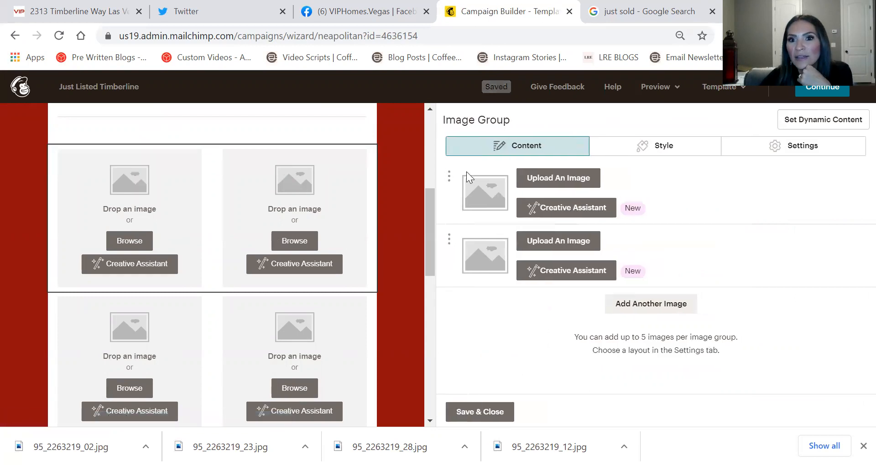
{"action": "left_click", "coordinate": [552, 184]}
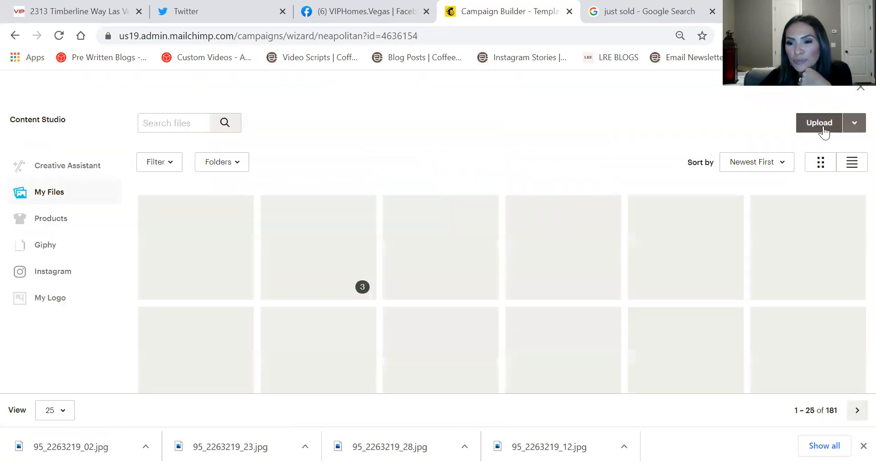
{"action": "left_click", "coordinate": [809, 132]}
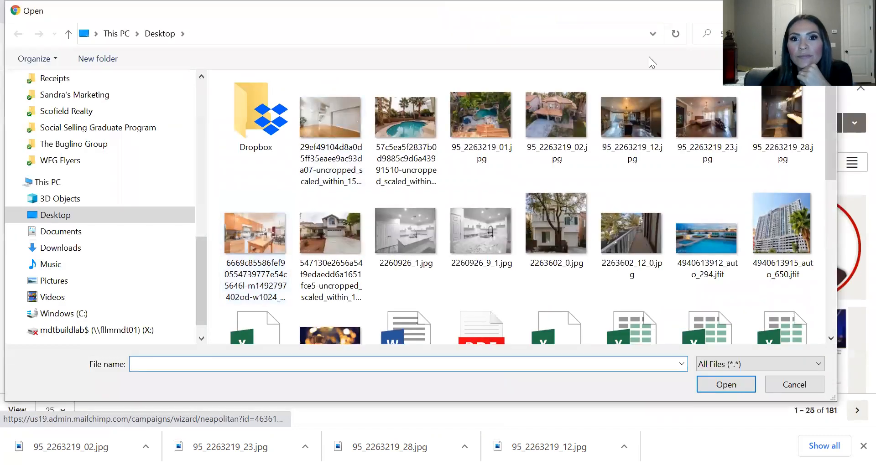
Select the Timberline photos on the Desktop, pool photo through 95_2263219_28.jpg, and upload them
{"action": "left_click", "coordinate": [541, 127]}
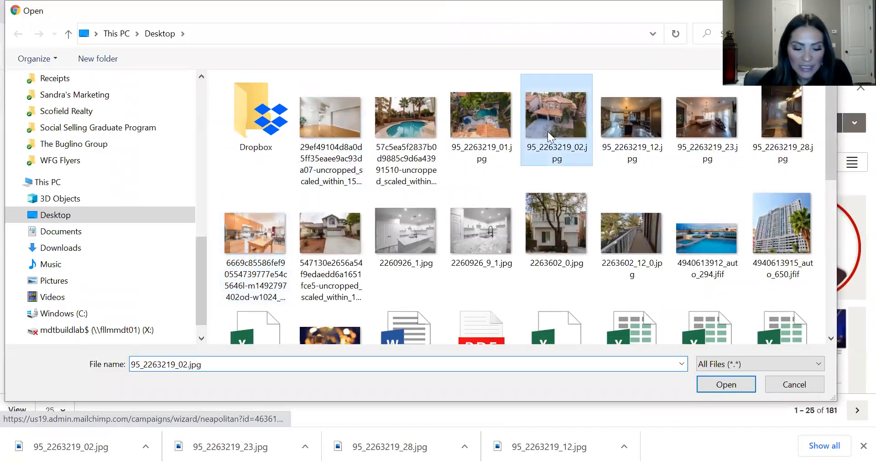
{"action": "left_click", "coordinate": [486, 114], "text": "ctrl"}
{"action": "left_click", "coordinate": [415, 130], "text": "ctrl"}
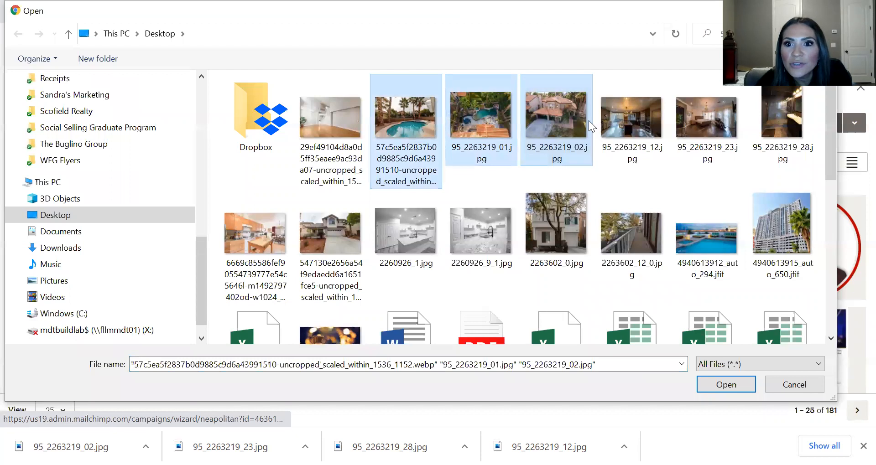
{"action": "key", "text": "ctrl+c"}
{"action": "key", "text": "ctrl+v"}
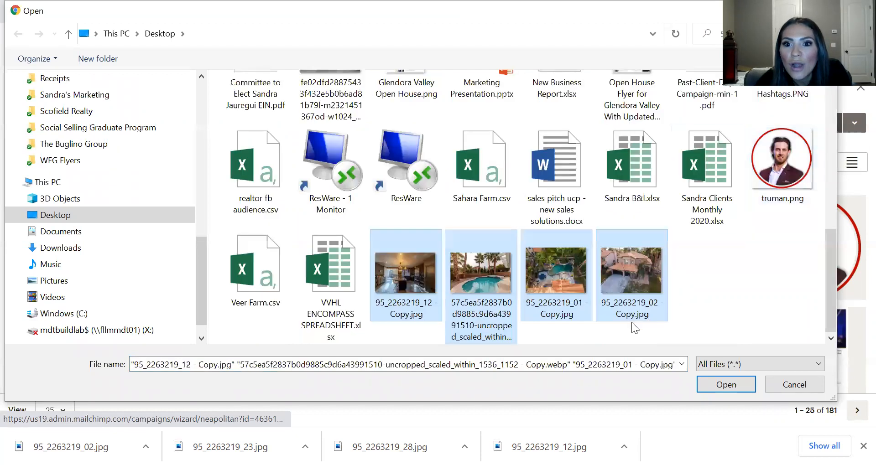
{"action": "scroll", "coordinate": [723, 285], "scroll_direction": "up", "scroll_amount": 5}
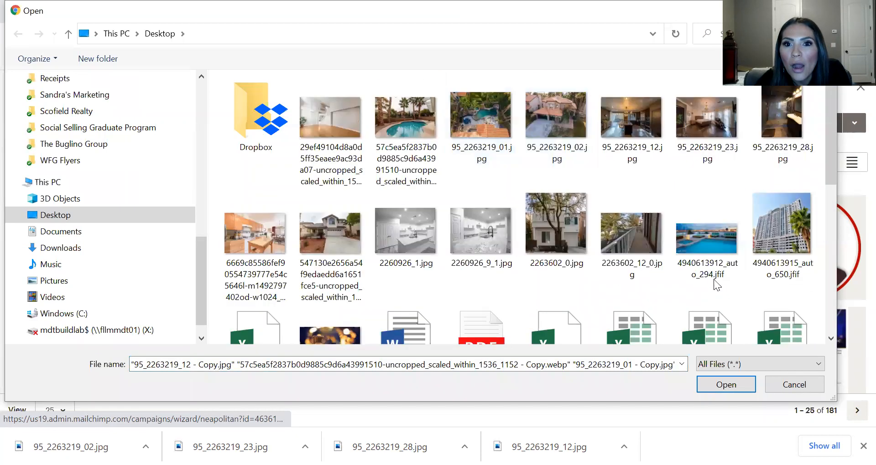
{"action": "left_click", "coordinate": [405, 136]}
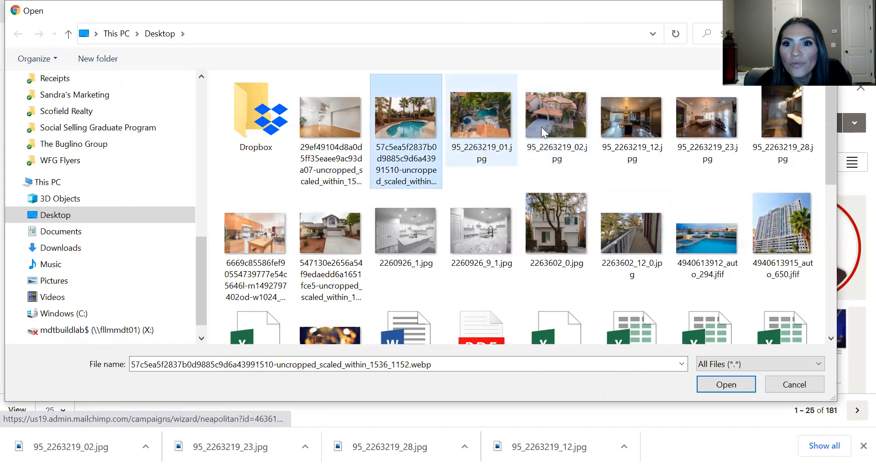
{"action": "left_click", "coordinate": [794, 129], "text": "shift"}
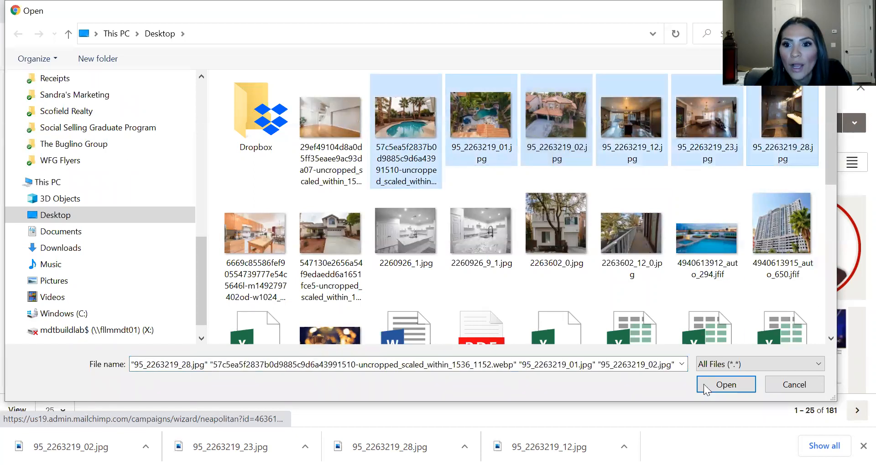
{"action": "left_click", "coordinate": [726, 385]}
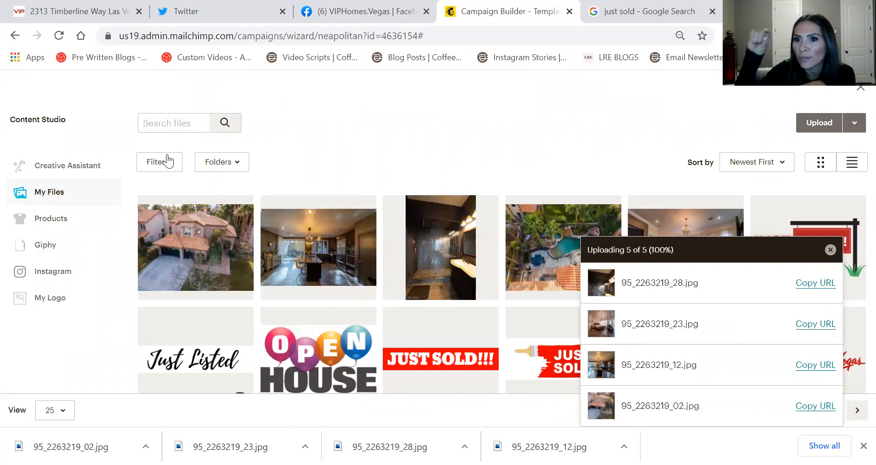
Put exterior 95_2263219_02.jpg in the first slot and kitchen 95_2263219_12.jpg in the second
{"action": "double_click", "coordinate": [206, 269]}
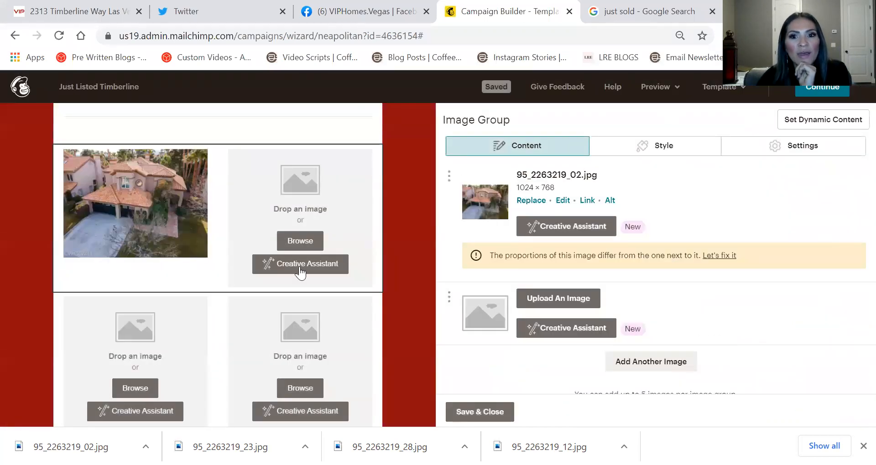
{"action": "left_click", "coordinate": [557, 300]}
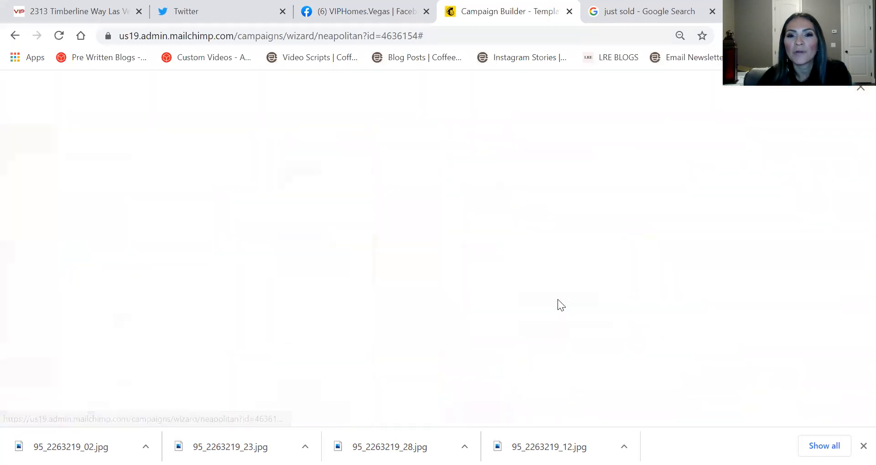
{"action": "double_click", "coordinate": [313, 228]}
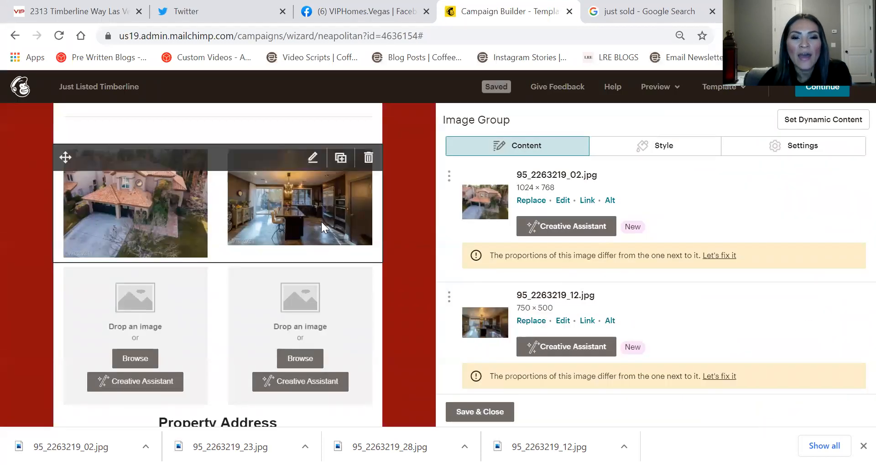
{"action": "left_click", "coordinate": [729, 255]}
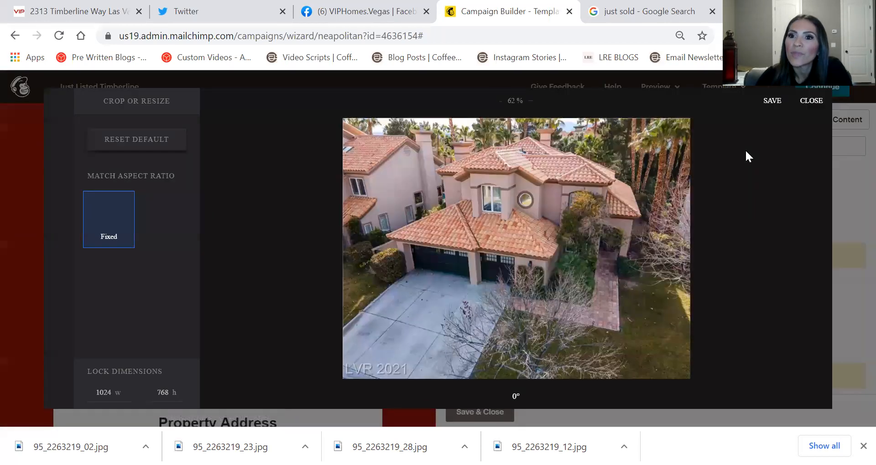
{"action": "left_click", "coordinate": [769, 101]}
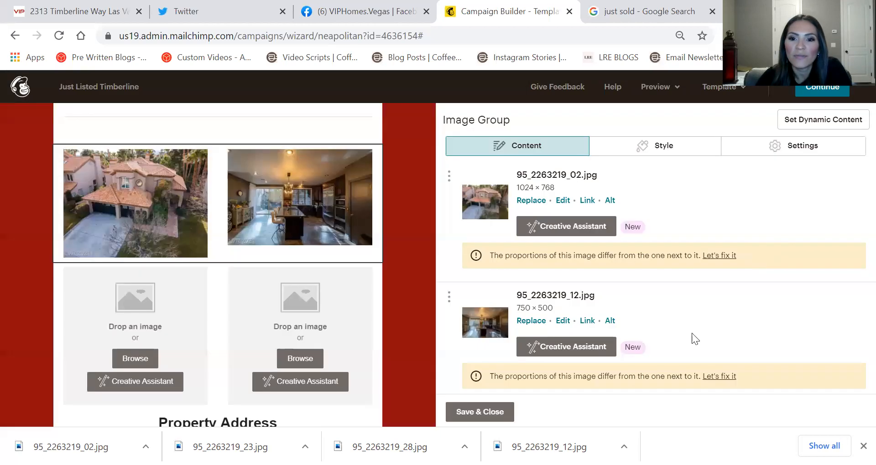
{"action": "left_click", "coordinate": [707, 381]}
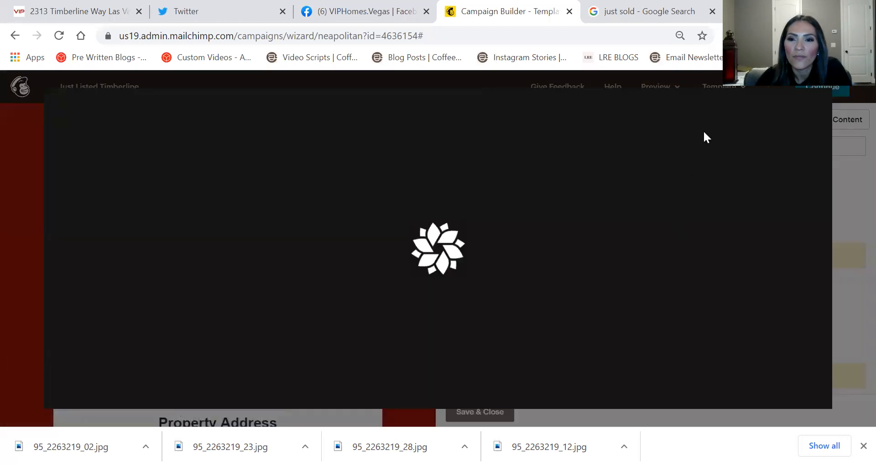
{"action": "left_click", "coordinate": [770, 107]}
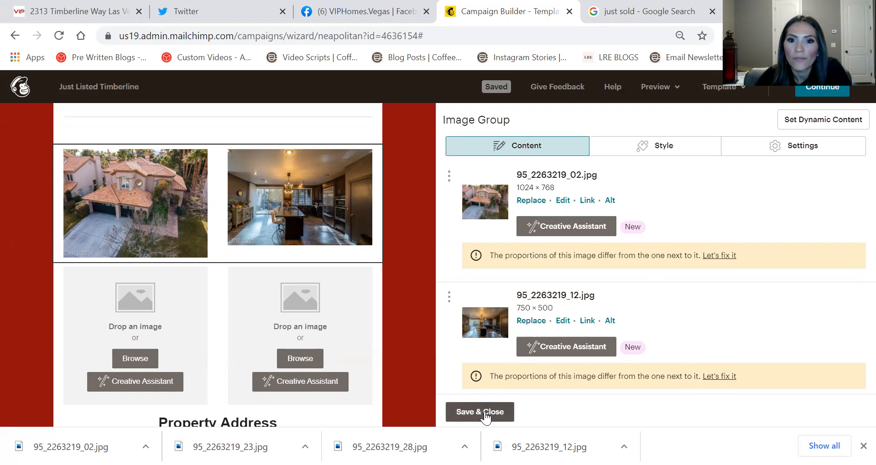
{"action": "left_click", "coordinate": [723, 376]}
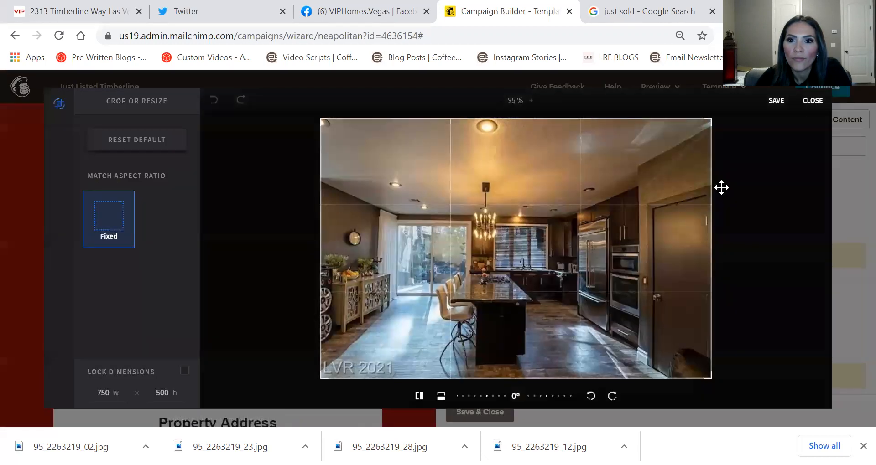
{"action": "left_click", "coordinate": [770, 111]}
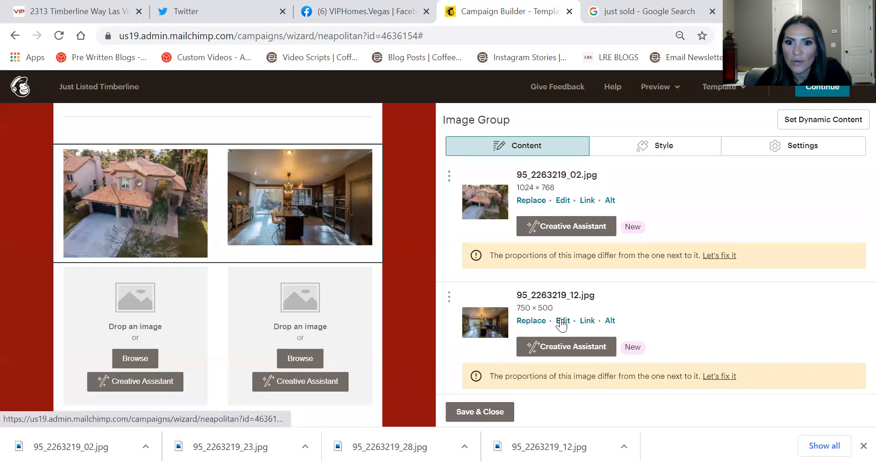
{"action": "left_click", "coordinate": [708, 379]}
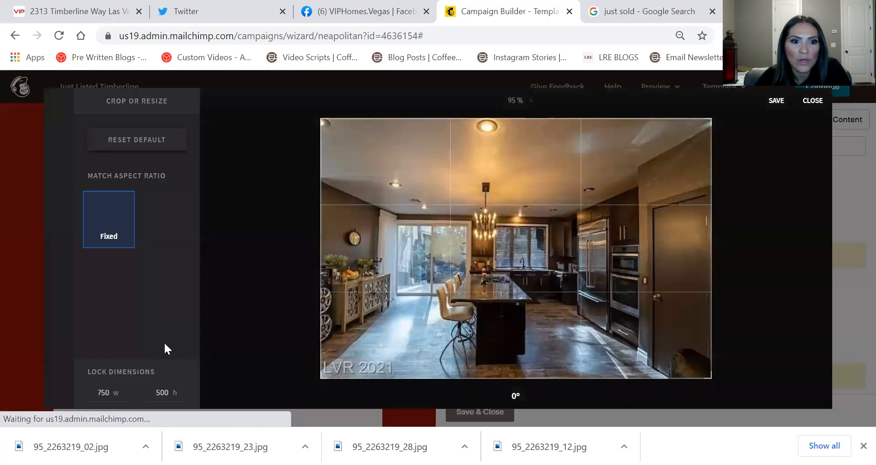
{"action": "double_click", "coordinate": [106, 392]}
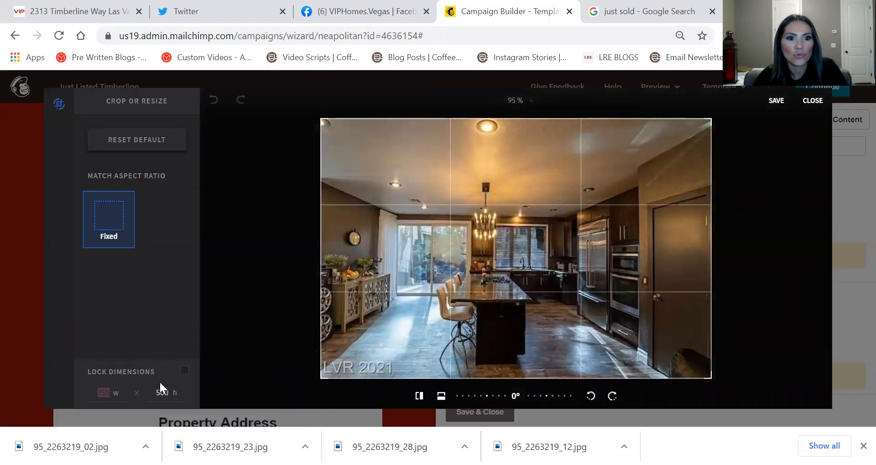
{"action": "type", "text": "102"}
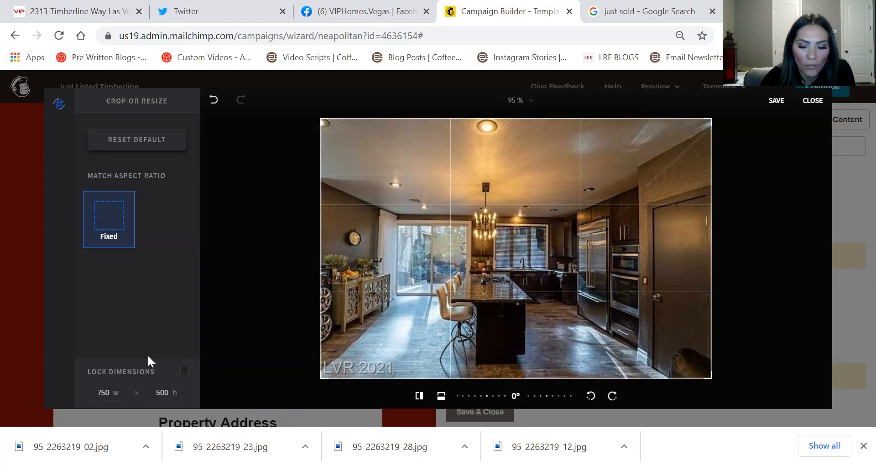
{"action": "key", "text": "BackSpace"}
{"action": "key", "text": "BackSpace"}
{"action": "key", "text": "BackSpace"}
{"action": "type", "text": "1024"}
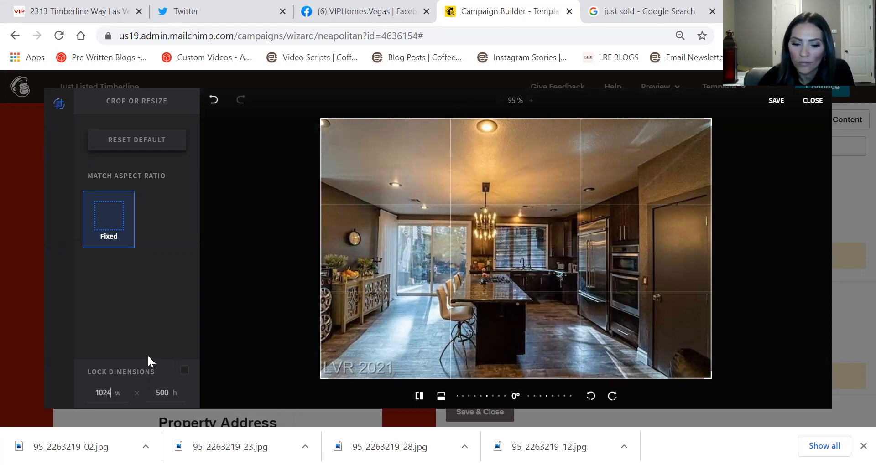
{"action": "key", "text": "Tab"}
{"action": "type", "text": "768"}
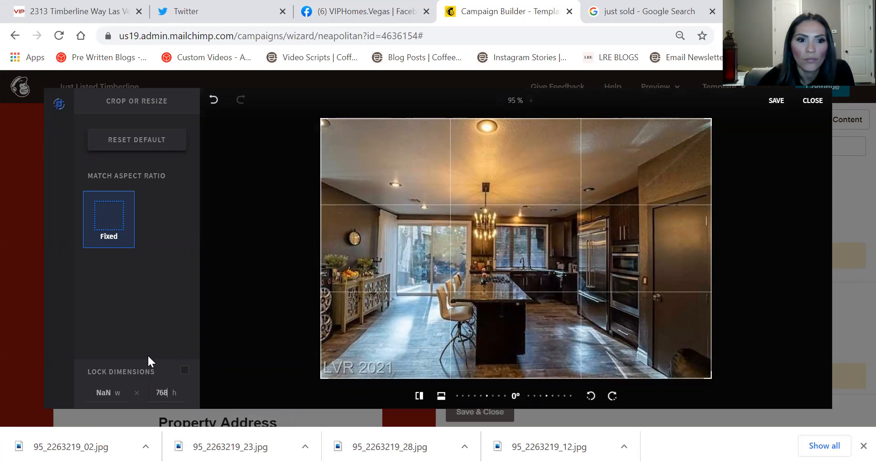
{"action": "left_click", "coordinate": [775, 101]}
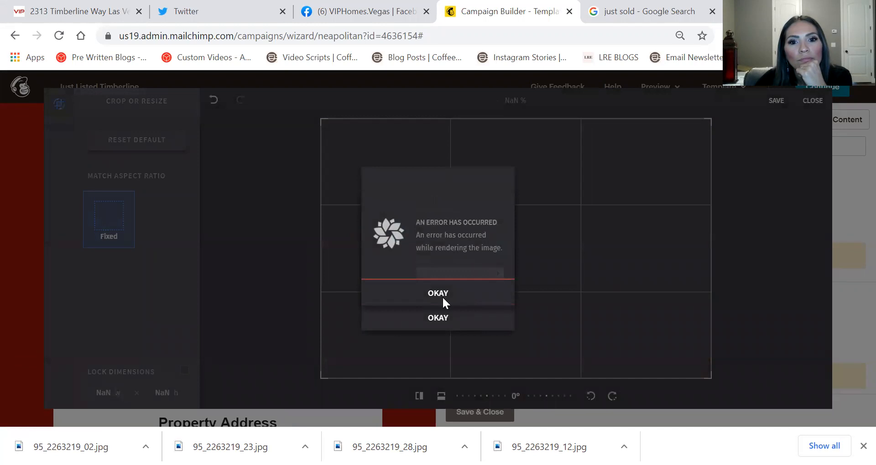
{"action": "left_click", "coordinate": [442, 297]}
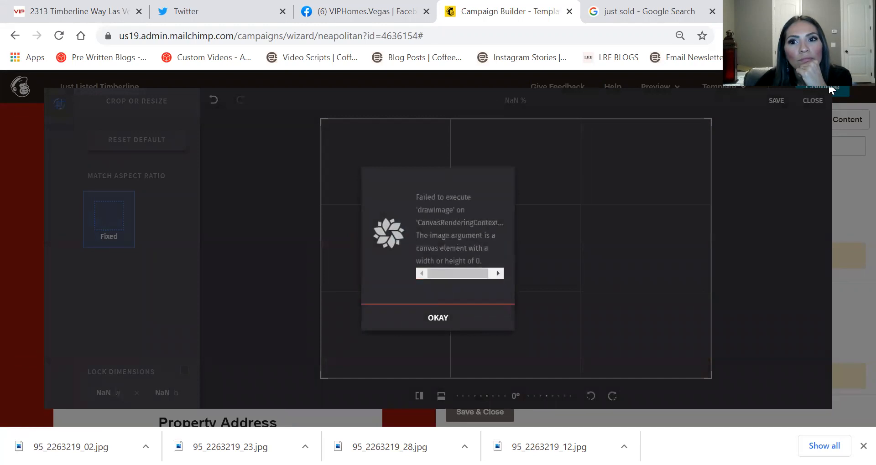
{"action": "left_click", "coordinate": [440, 319]}
{"action": "left_click", "coordinate": [115, 223]}
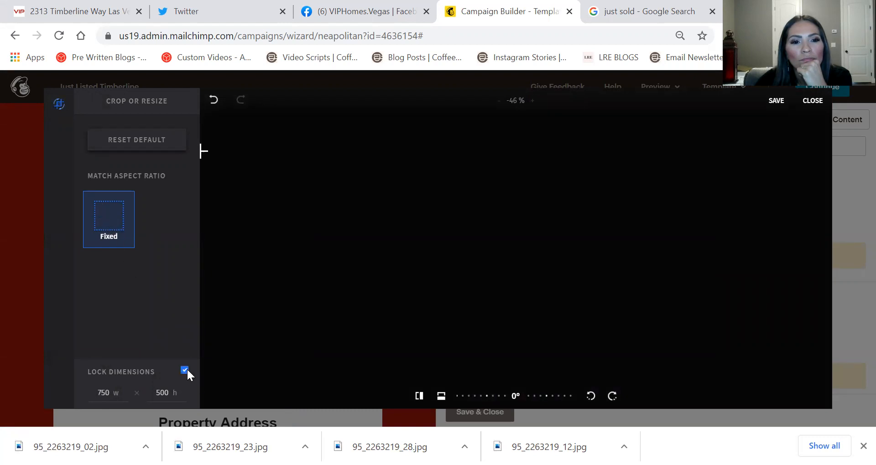
{"action": "left_click", "coordinate": [771, 102]}
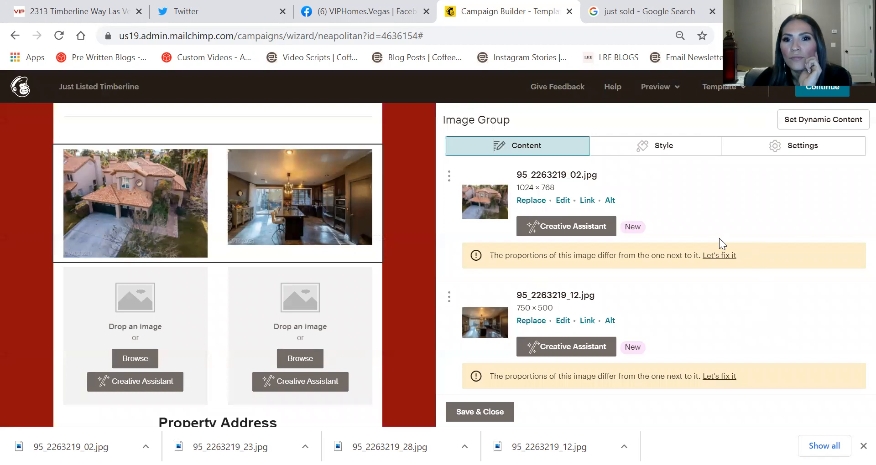
{"action": "left_click", "coordinate": [710, 257]}
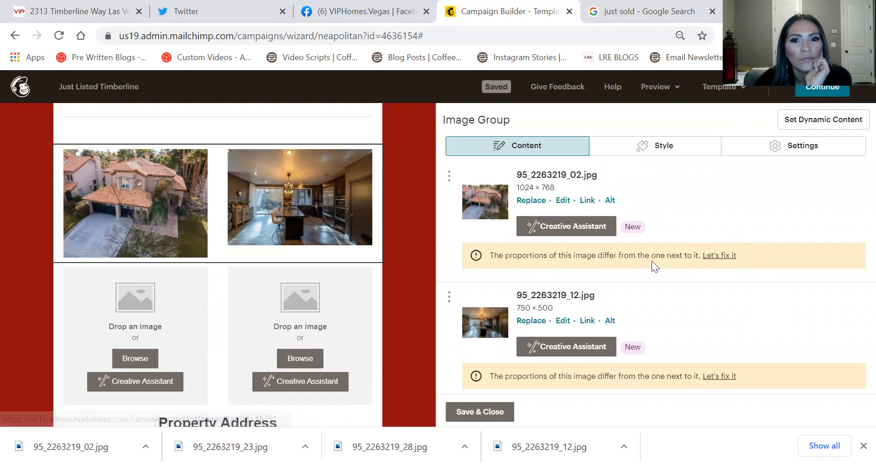
Crop the exterior photo to 964 × 643 to match the 750 × 500 kitchen photo's proportions
{"action": "left_click", "coordinate": [728, 258]}
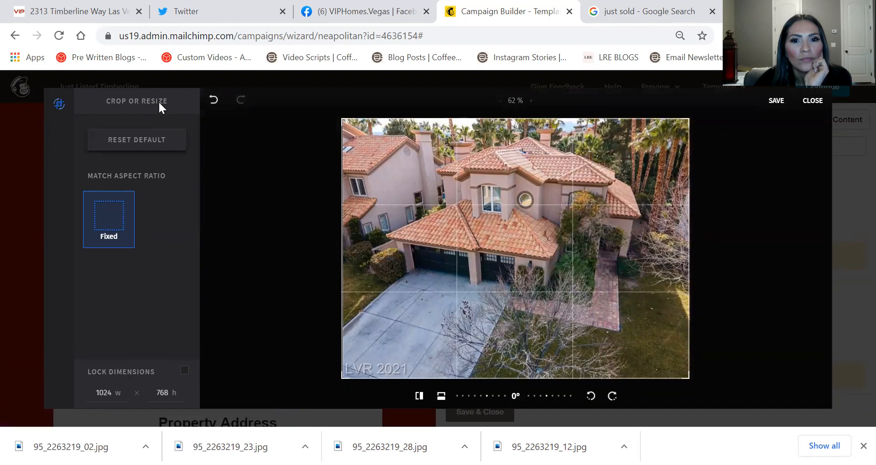
{"action": "mouse_move", "coordinate": [687, 378]}
{"action": "left_mouse_down"}
{"action": "mouse_move", "coordinate": [687, 362]}
{"action": "mouse_move", "coordinate": [684, 381]}
{"action": "left_mouse_up"}
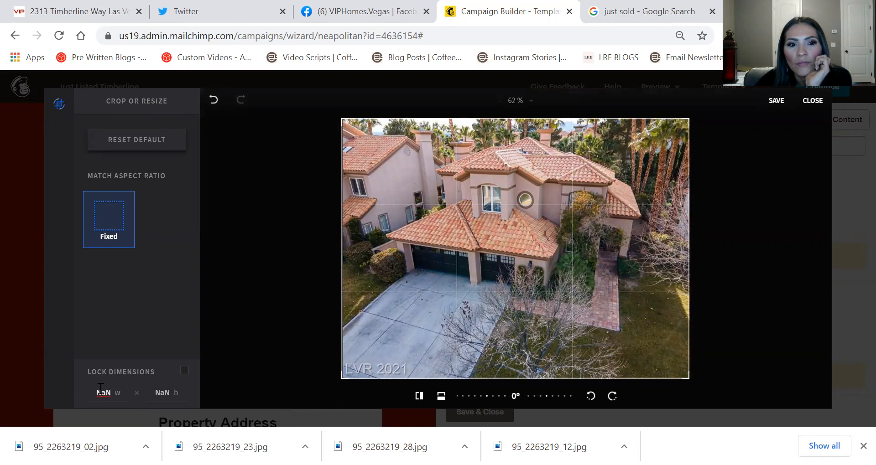
{"action": "left_click", "coordinate": [812, 100]}
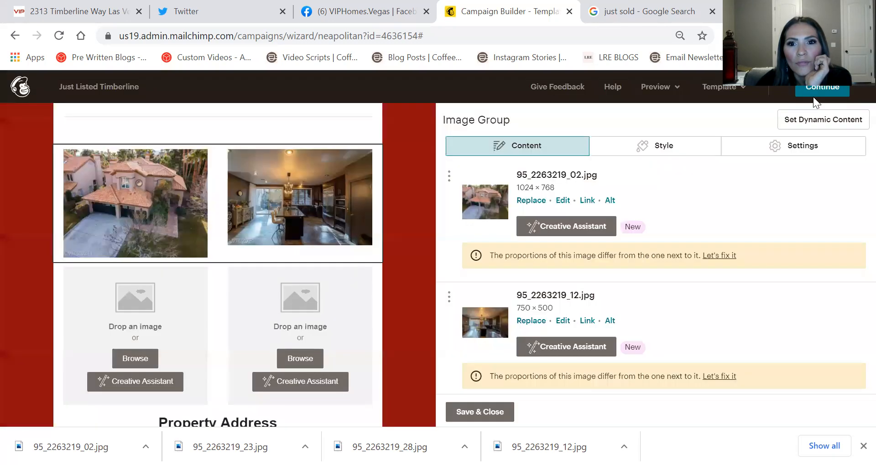
{"action": "left_click", "coordinate": [562, 200]}
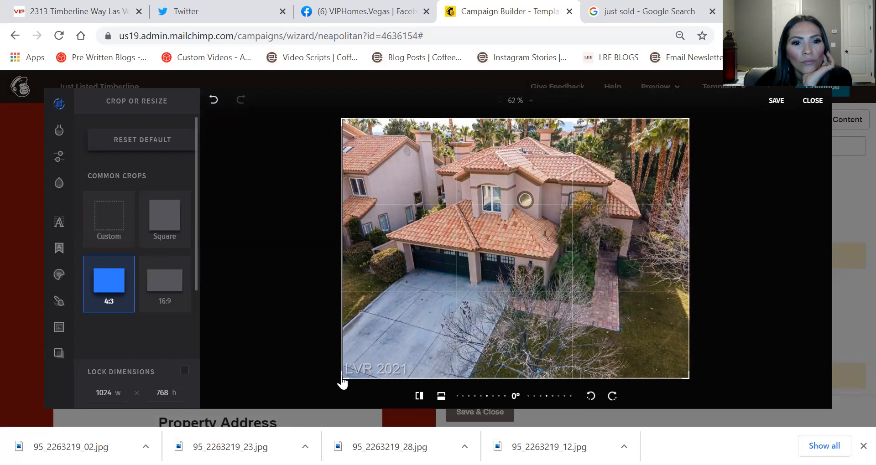
{"action": "left_click_drag", "start_coordinate": [343, 377], "coordinate": [361, 350]}
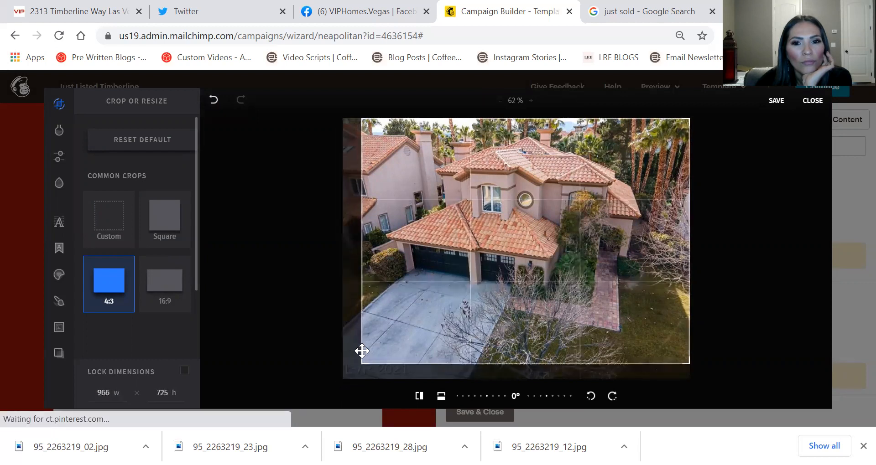
{"action": "left_click", "coordinate": [778, 106]}
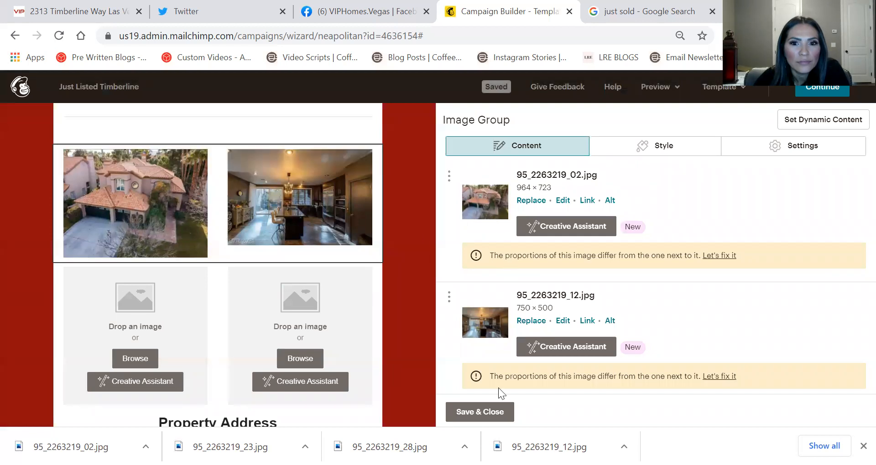
{"action": "left_click", "coordinate": [474, 413]}
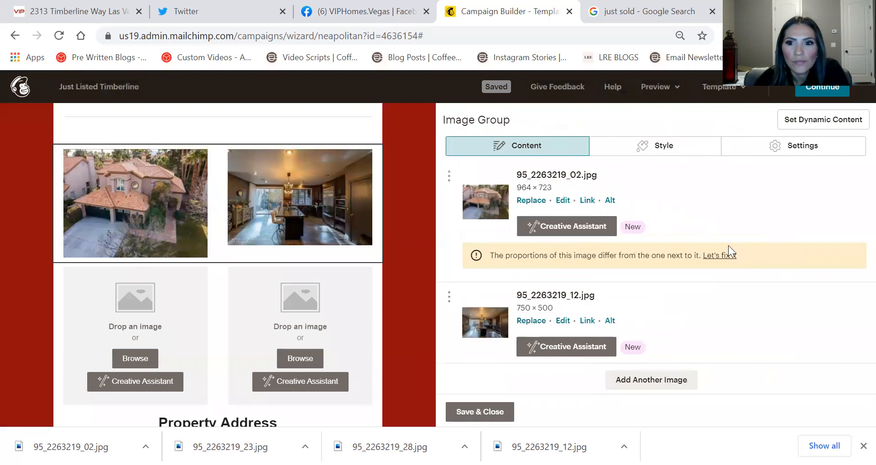
{"action": "left_click", "coordinate": [724, 256]}
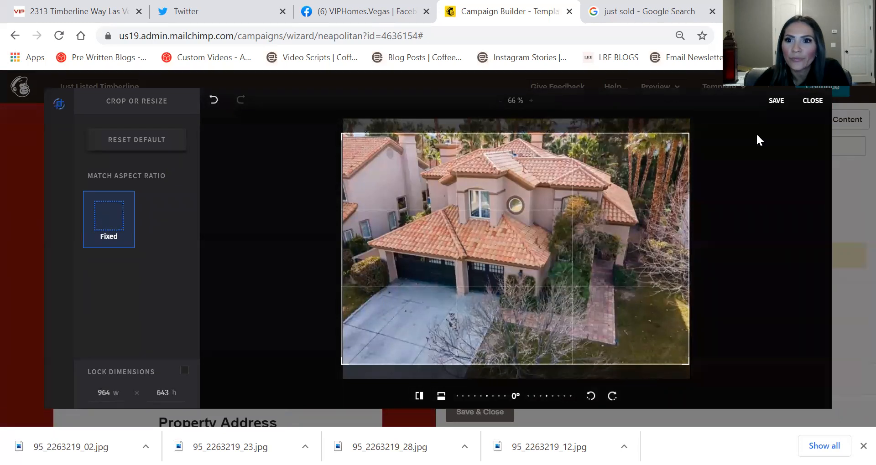
{"action": "left_click", "coordinate": [775, 101]}
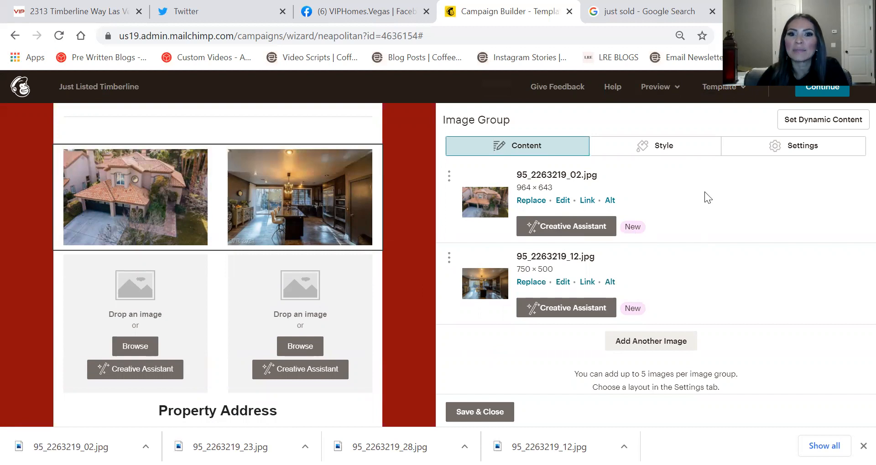
Fill the second row with bedroom 95_2263219_23.jpg and pool aerial 95_2263219_01.jpg
{"action": "left_click", "coordinate": [140, 316]}
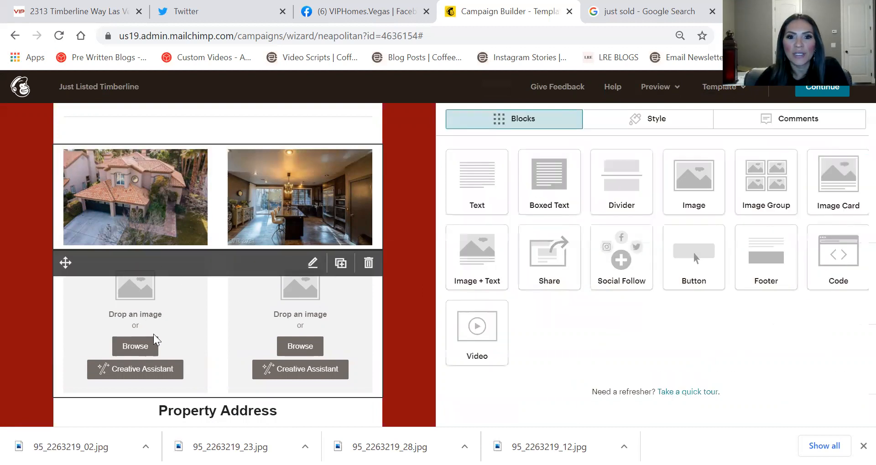
{"action": "left_click", "coordinate": [550, 177]}
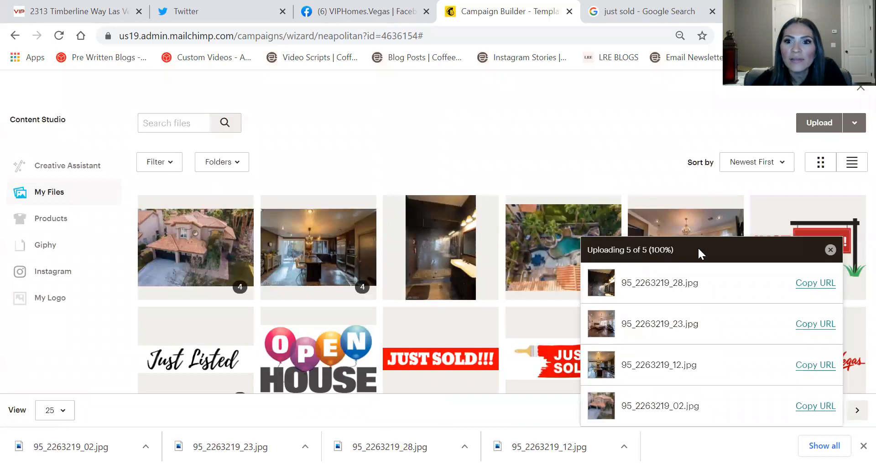
{"action": "left_click", "coordinate": [830, 250]}
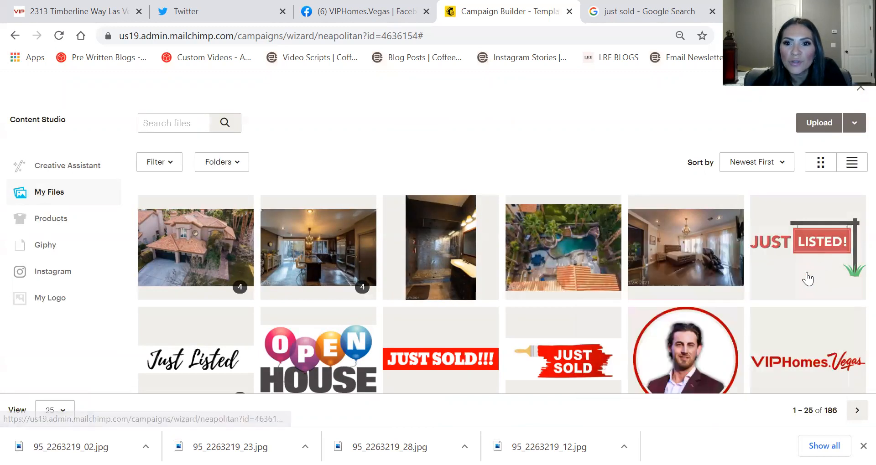
{"action": "left_click", "coordinate": [690, 228]}
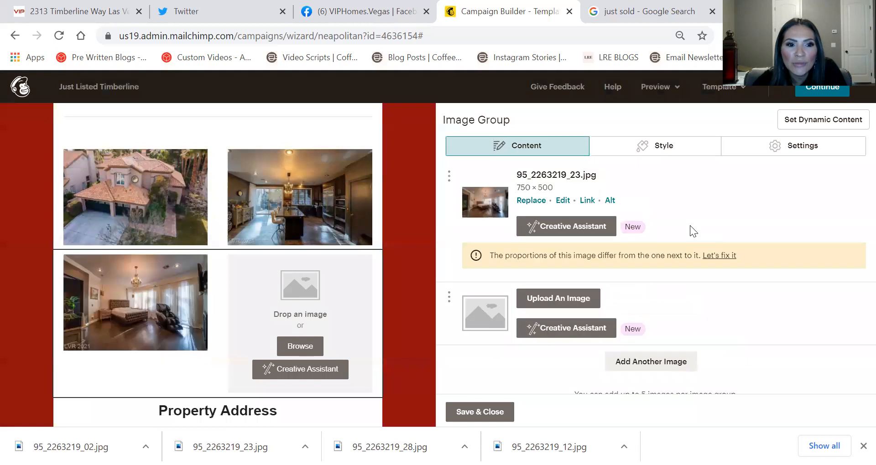
{"action": "left_click", "coordinate": [300, 346]}
{"action": "double_click", "coordinate": [583, 244]}
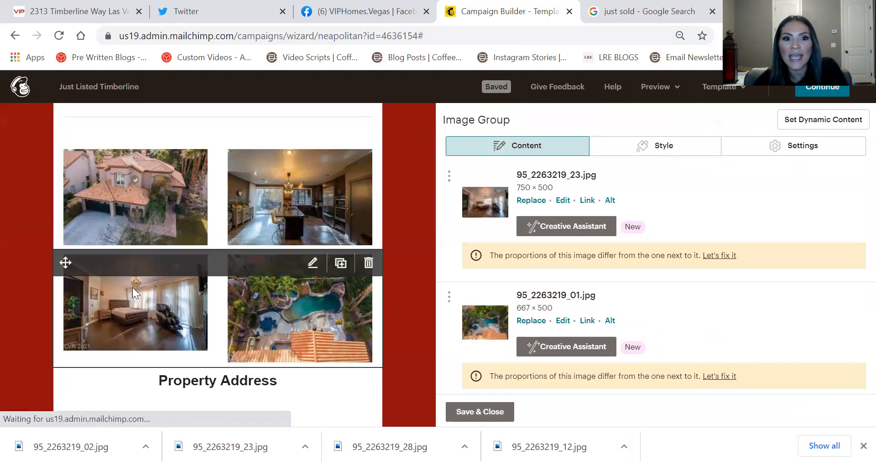
{"action": "left_click", "coordinate": [718, 256]}
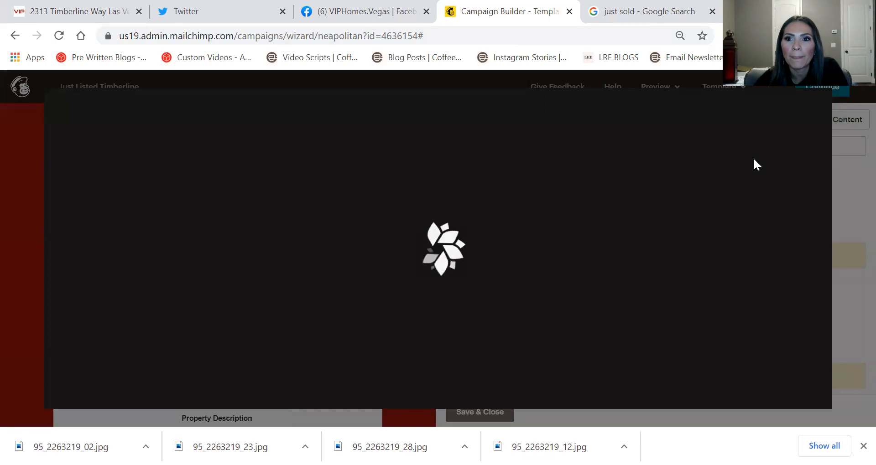
Apply fixed crops to the bedroom and pool photos, leaving the pool photo at 667 × 445
{"action": "left_click", "coordinate": [97, 236]}
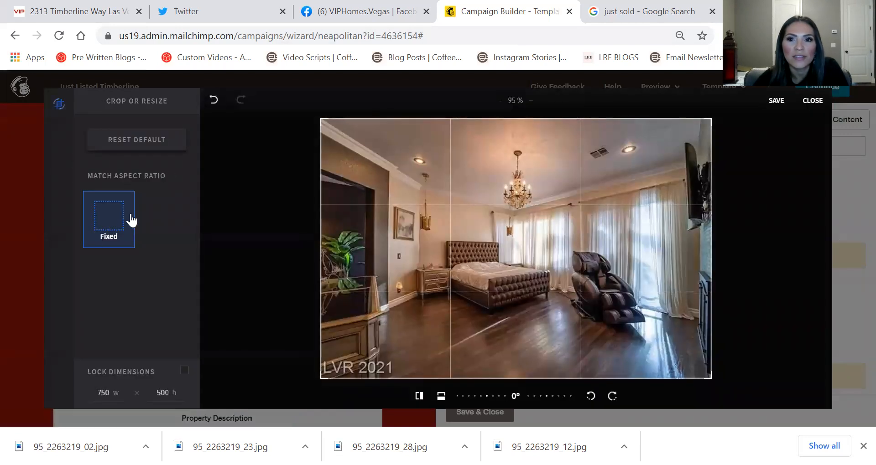
{"action": "left_click", "coordinate": [775, 101]}
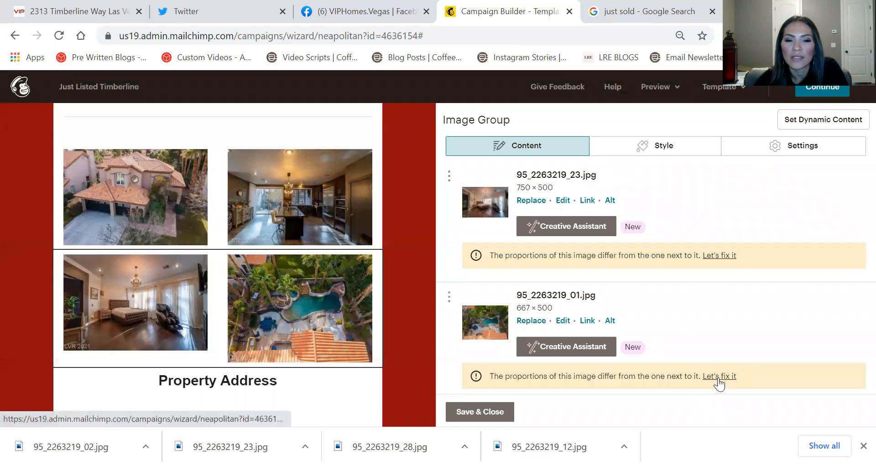
{"action": "left_click", "coordinate": [718, 377]}
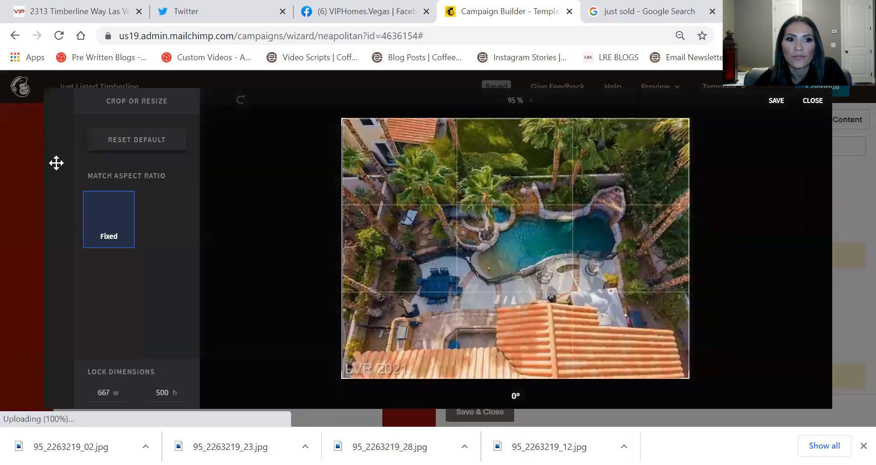
{"action": "left_click", "coordinate": [777, 101]}
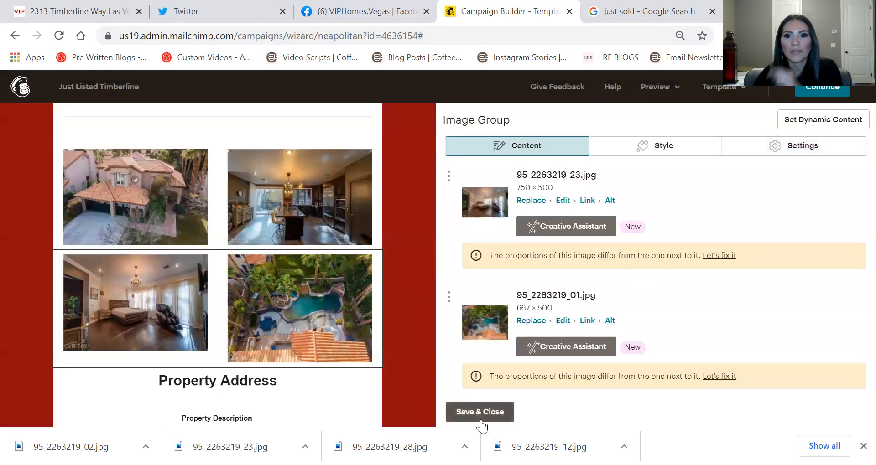
{"action": "left_click", "coordinate": [480, 415]}
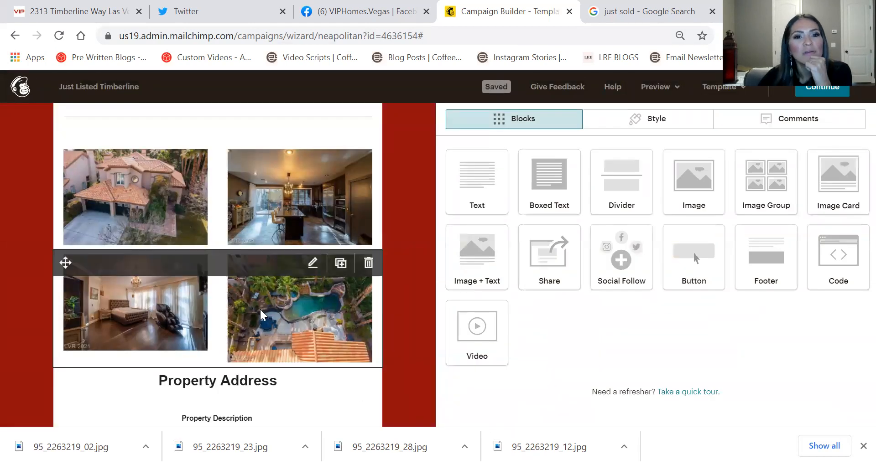
{"action": "left_click", "coordinate": [261, 309]}
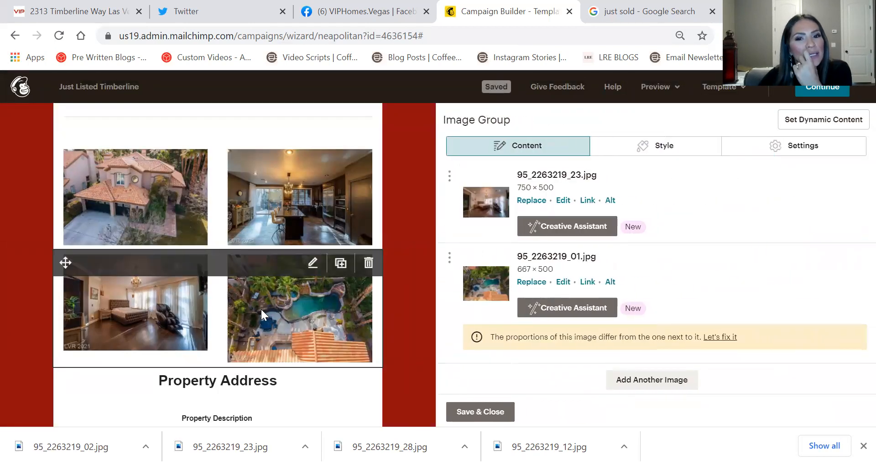
{"action": "left_click", "coordinate": [711, 338]}
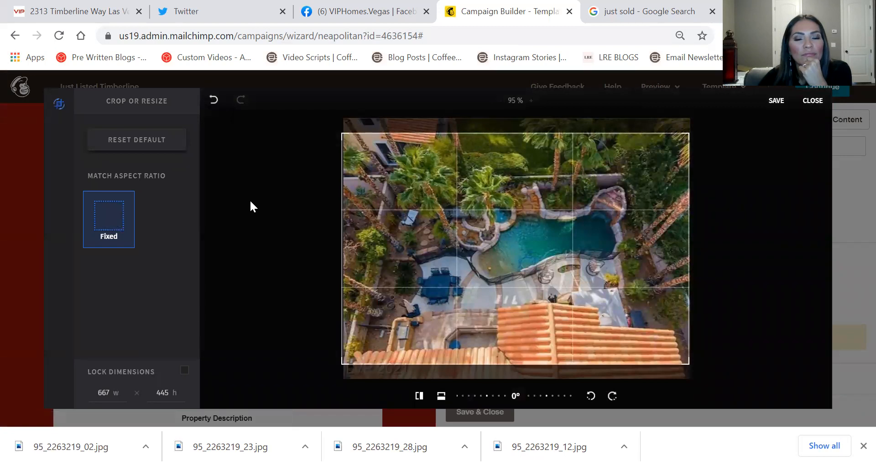
{"action": "left_click", "coordinate": [772, 101]}
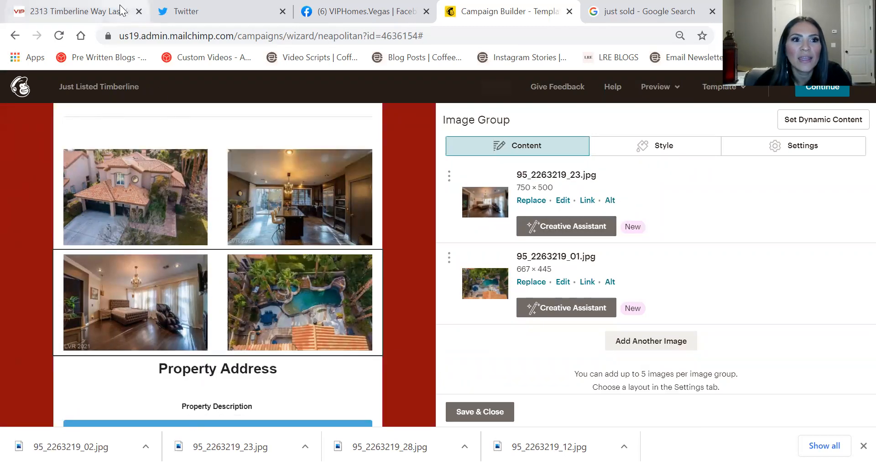
{"action": "left_click", "coordinate": [73, 11]}
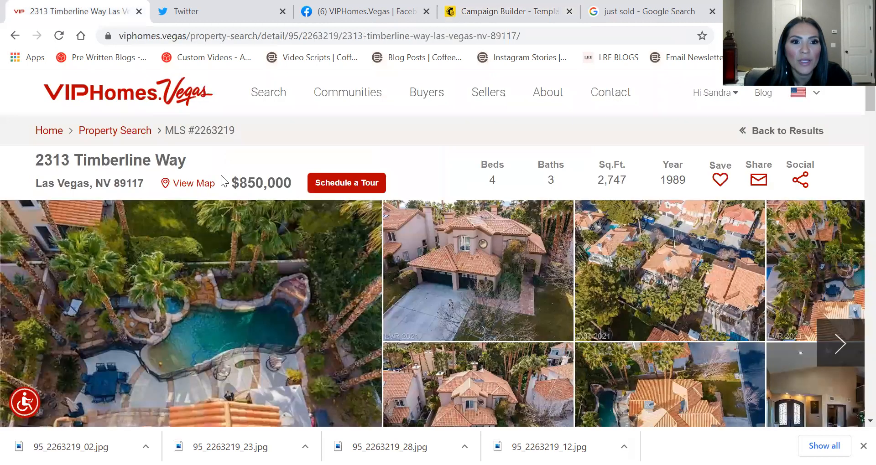
{"action": "left_click_drag", "start_coordinate": [186, 161], "coordinate": [33, 149]}
{"action": "key", "text": "ctrl+c"}
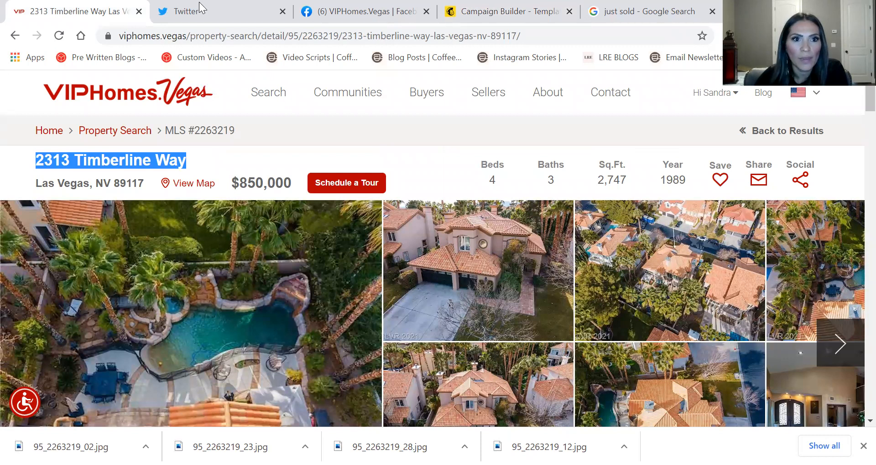
{"action": "left_click", "coordinate": [360, 11]}
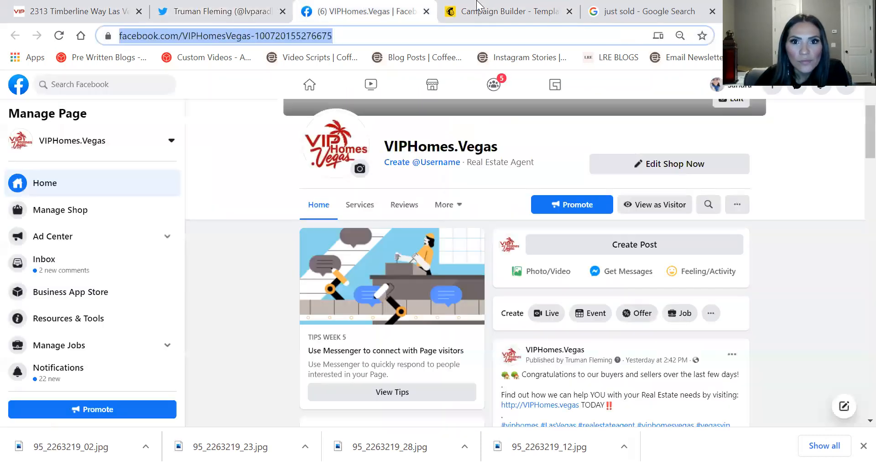
{"action": "left_click", "coordinate": [551, 14]}
{"action": "left_click", "coordinate": [479, 412]}
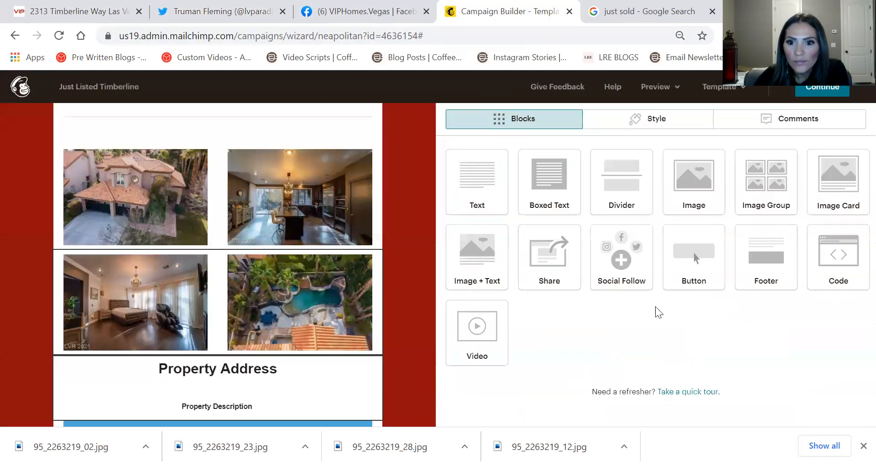
{"action": "left_click", "coordinate": [219, 368]}
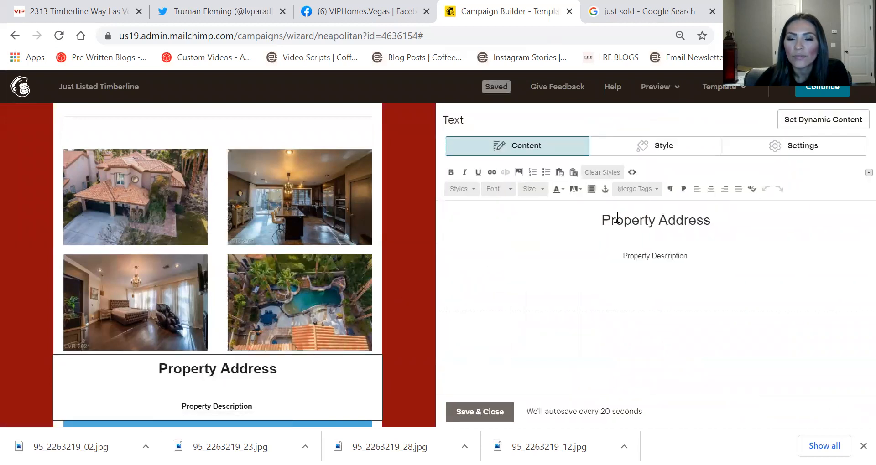
{"action": "double_click", "coordinate": [616, 217]}
{"action": "left_click_drag", "start_coordinate": [713, 224], "coordinate": [572, 236]}
{"action": "left_click", "coordinate": [573, 237]}
{"action": "triple_click", "coordinate": [653, 219]}
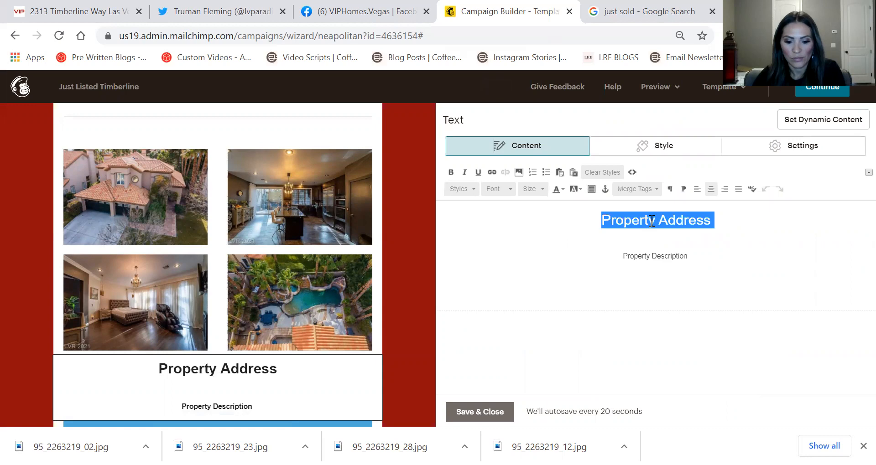
{"action": "key", "text": "ctrl+v"}
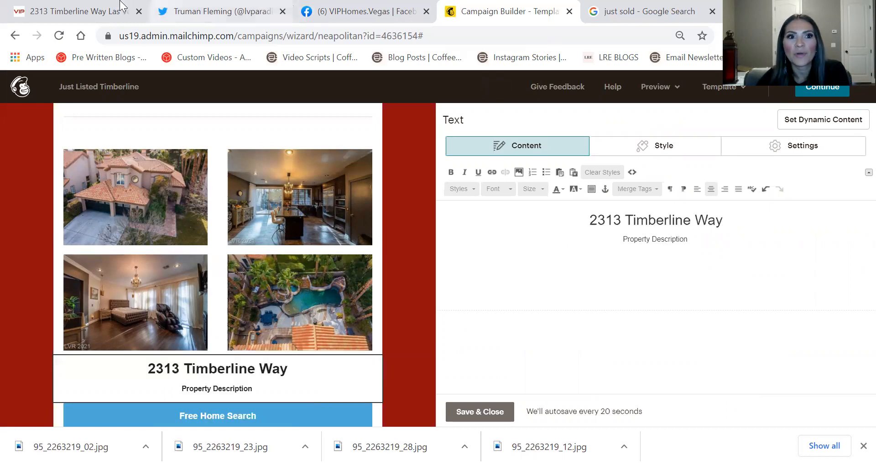
{"action": "left_click", "coordinate": [91, 11]}
Copy the listing's description paragraph and select the email's Property Description placeholder
{"action": "scroll", "coordinate": [347, 288], "scroll_direction": "down", "scroll_amount": 4}
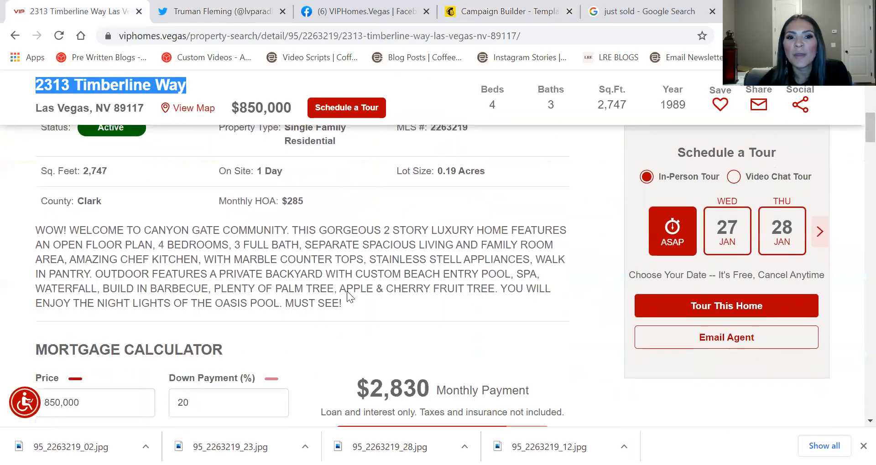
{"action": "left_click_drag", "start_coordinate": [356, 277], "coordinate": [27, 191]}
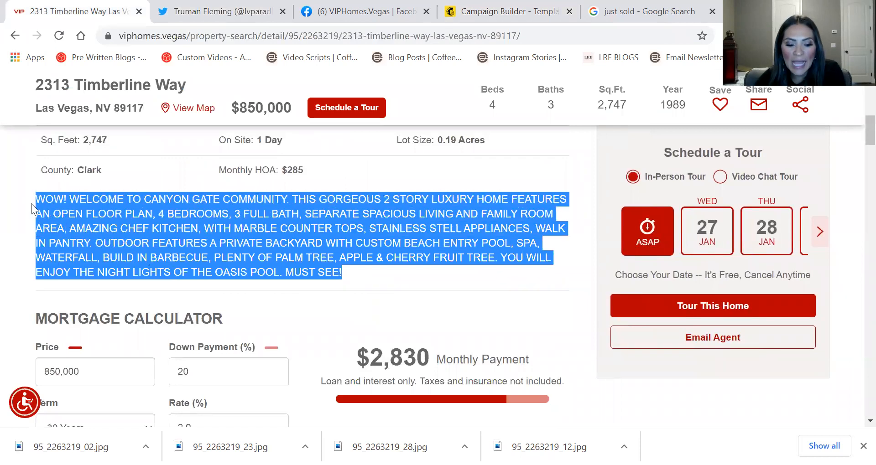
{"action": "left_click", "coordinate": [224, 10]}
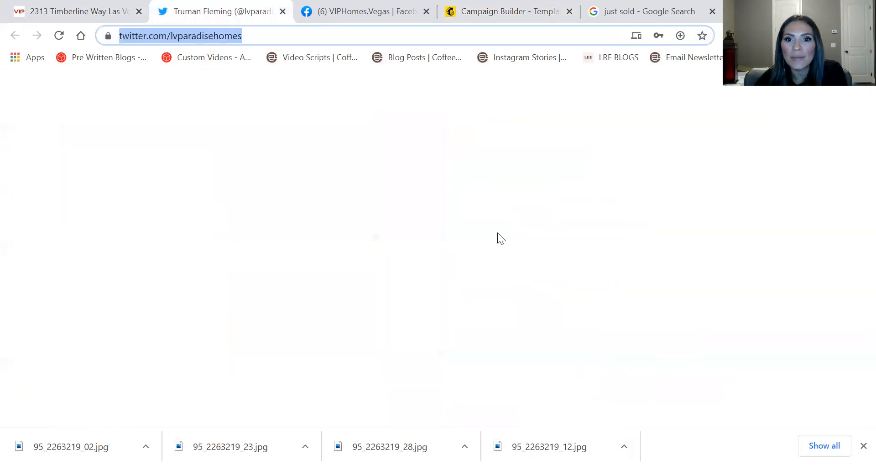
{"action": "left_click", "coordinate": [540, 12]}
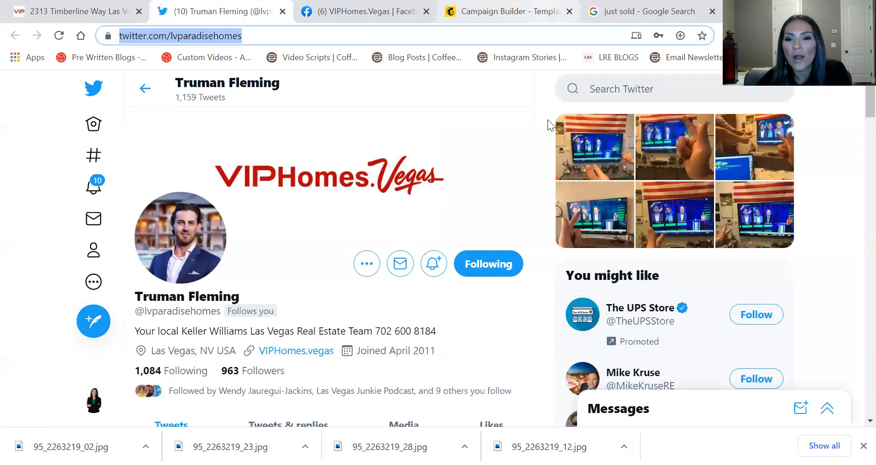
{"action": "left_click_drag", "start_coordinate": [699, 235], "coordinate": [596, 248]}
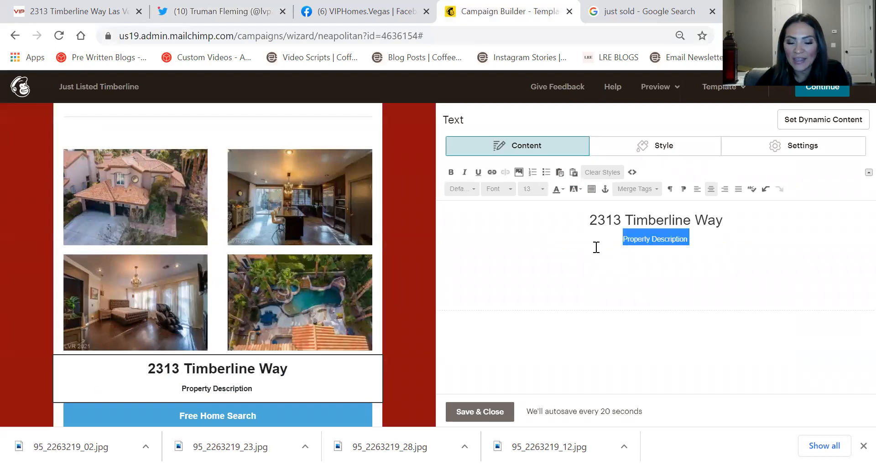
Paste the listing description over the placeholder and put the address heading on its own line
{"action": "type", "text": "WOW! WELCOME TO CANYON GATE COMMUNITY. THIS GORGEOUS 2 STORY LUXURY HOME FEATURES AN OPEN FLOOR PLAN, 4 BEDROOMS, 3 FULL BATH, SEPARATE SPACIOUS LIVING AND FAMILY ROOM AREA, AMAZING CHEF KITCHEN, WITH MARBLE COUNTER TOPS, STAINLESS STELL APPLIANCES. WALK IN PANTRY. OUTDOOR FEATURES A PRIVATE BACKYARD WITH CUSTOM BEACH ENTRY POOL, SPA, WATERFALL, BUILD IN BARBECUE, PLENTY OF PALM TREE, APPLE & CHERRY FRUIT TREE. YOU WILL ENJOY THE NIGHT LIGHTS OF THE OASIS POOL. MUST SEE!"}
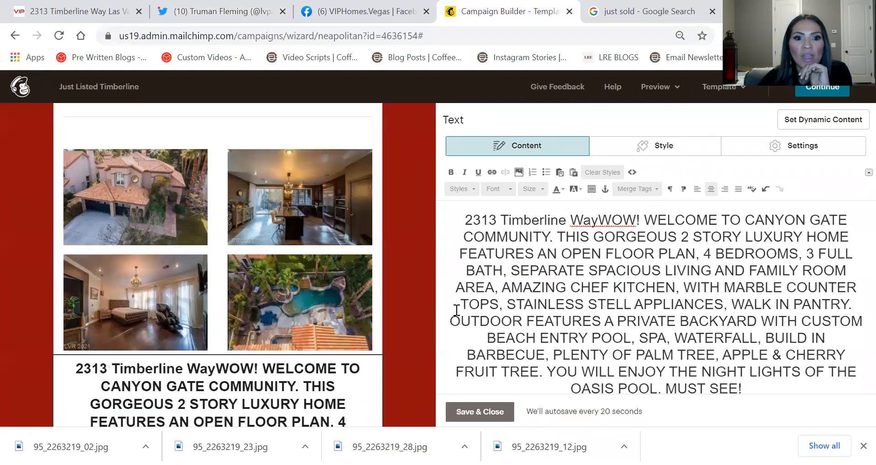
{"action": "left_click", "coordinate": [598, 220]}
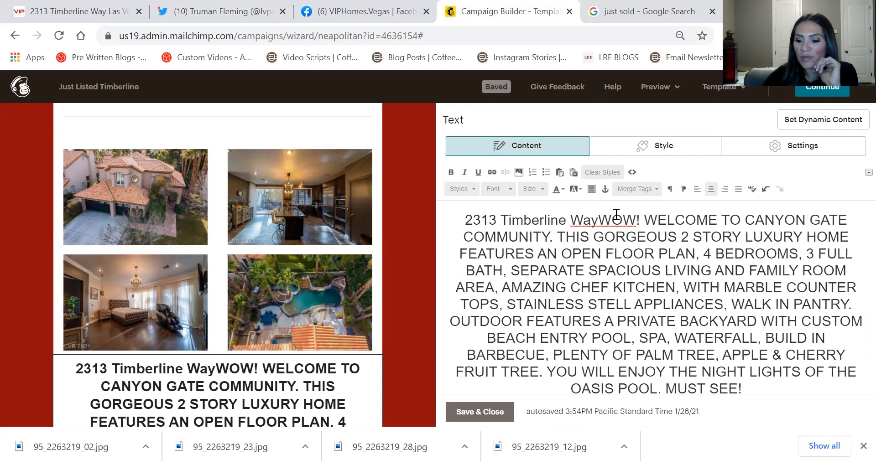
{"action": "key", "text": "Return"}
{"action": "key", "text": "Return"}
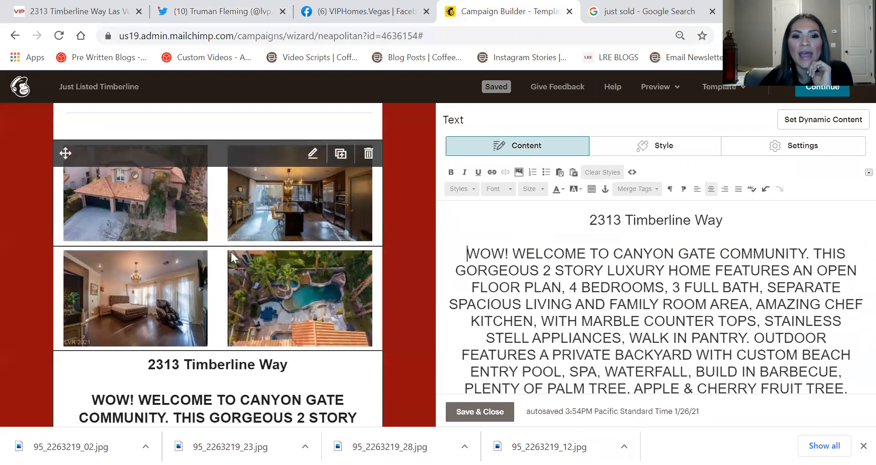
{"action": "scroll", "coordinate": [231, 252], "scroll_direction": "down", "scroll_amount": 5}
{"action": "scroll", "coordinate": [729, 319], "scroll_direction": "down", "scroll_amount": 3}
Format the description paragraph as size 12 Arial and save the text block
{"action": "left_click_drag", "start_coordinate": [732, 358], "coordinate": [556, 298]}
{"action": "scroll", "coordinate": [489, 259], "scroll_direction": "up", "scroll_amount": 2}
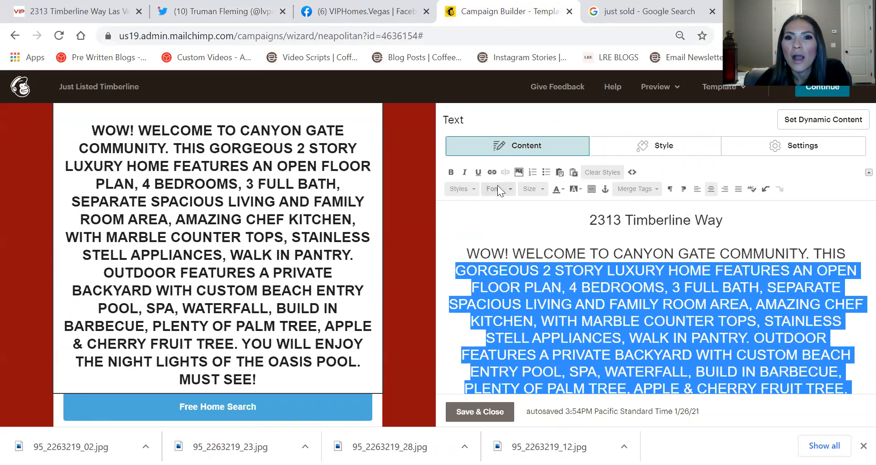
{"action": "left_click", "coordinate": [467, 252], "text": "shift"}
{"action": "left_click_drag", "start_coordinate": [468, 252], "coordinate": [694, 353]}
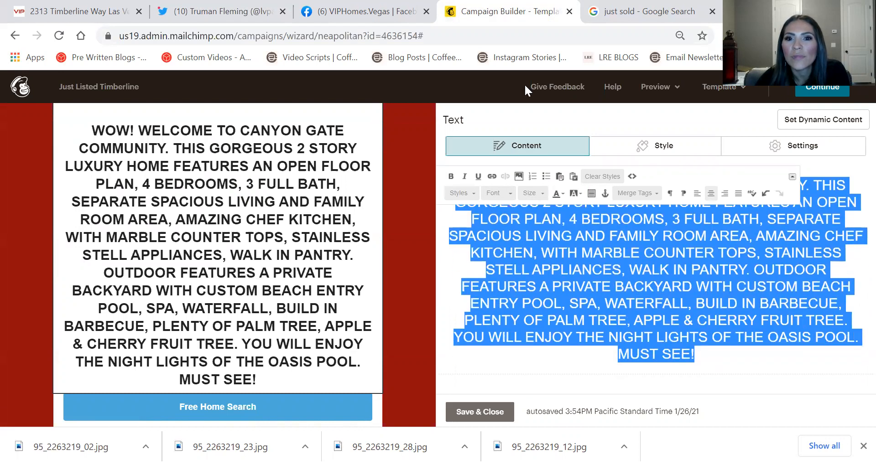
{"action": "left_click", "coordinate": [540, 196]}
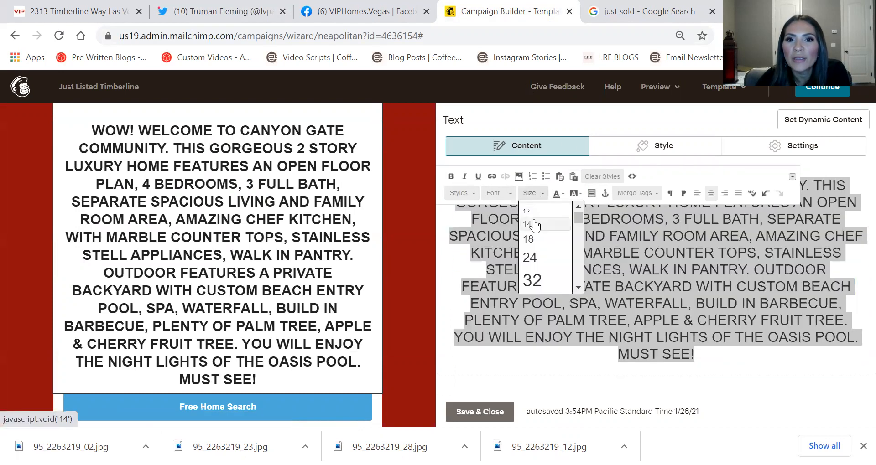
{"action": "left_click", "coordinate": [534, 216]}
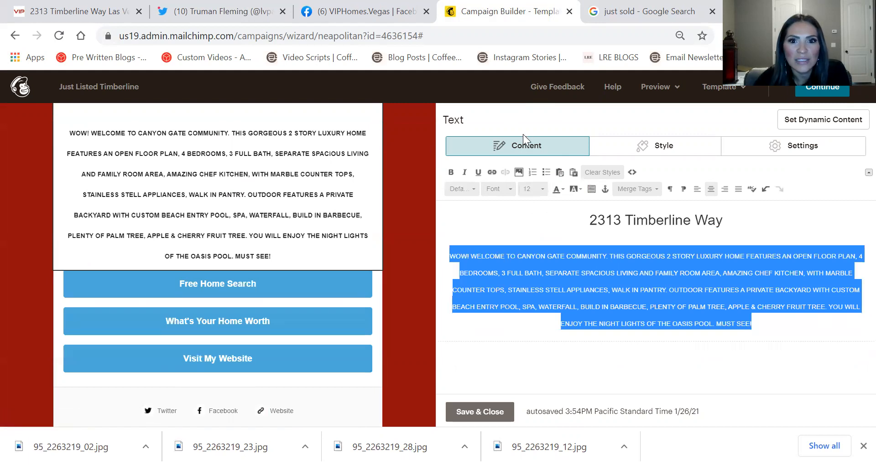
{"action": "left_click", "coordinate": [451, 172]}
{"action": "left_click", "coordinate": [451, 172]}
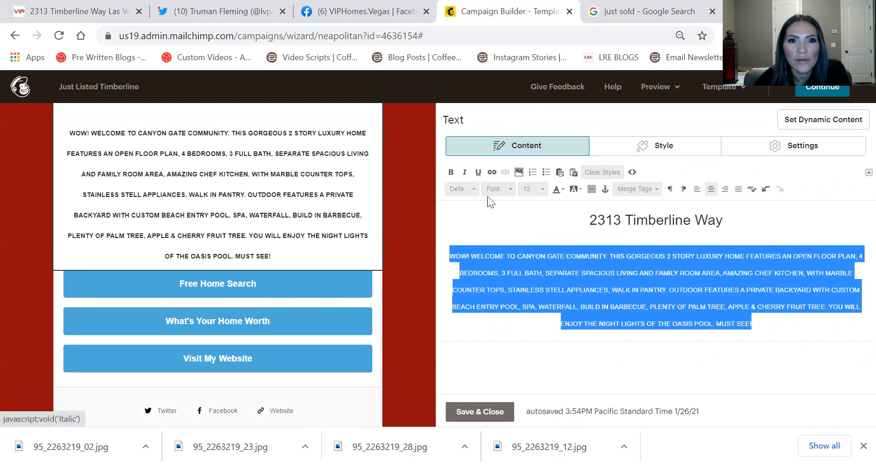
{"action": "left_click", "coordinate": [501, 189]}
{"action": "left_click", "coordinate": [505, 214]}
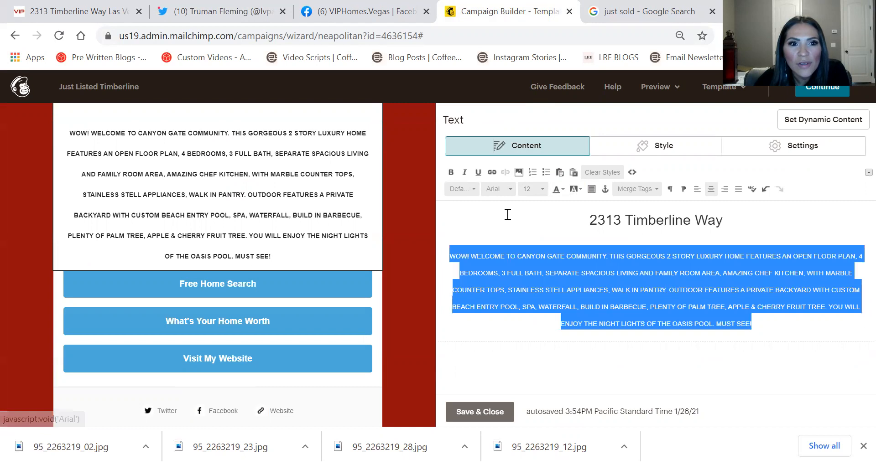
{"action": "left_click", "coordinate": [269, 173]}
{"action": "scroll", "coordinate": [324, 234], "scroll_direction": "up", "scroll_amount": 3}
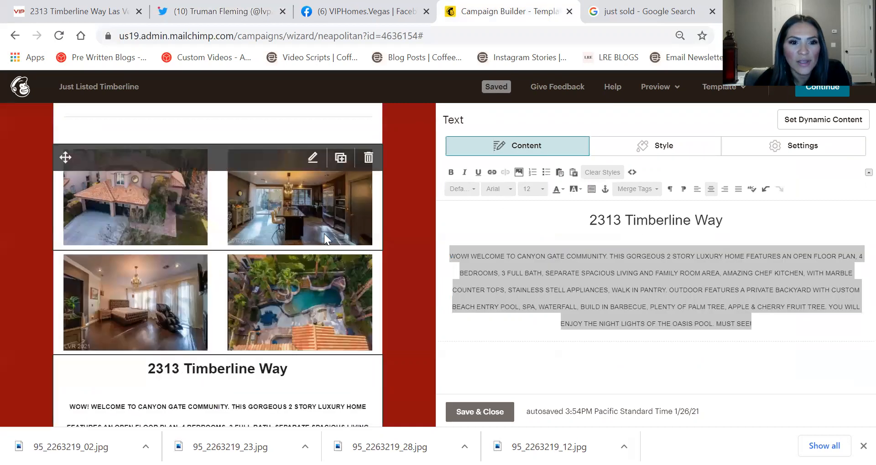
{"action": "scroll", "coordinate": [323, 231], "scroll_direction": "down", "scroll_amount": 1}
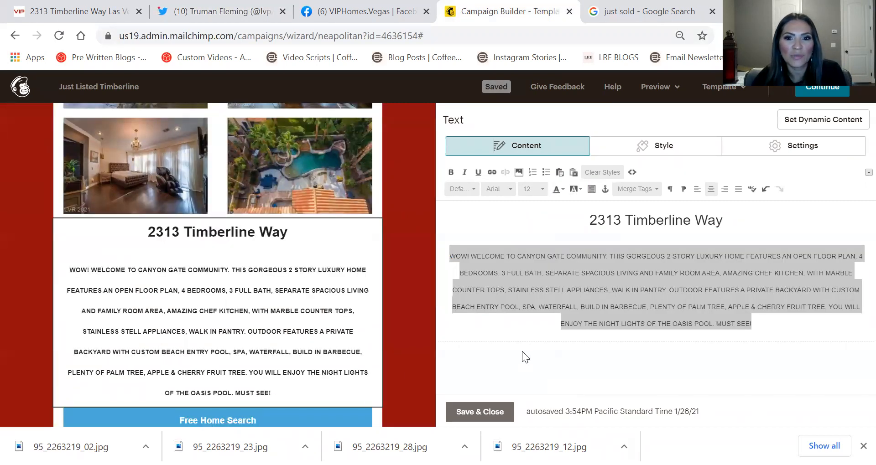
{"action": "left_click", "coordinate": [479, 411]}
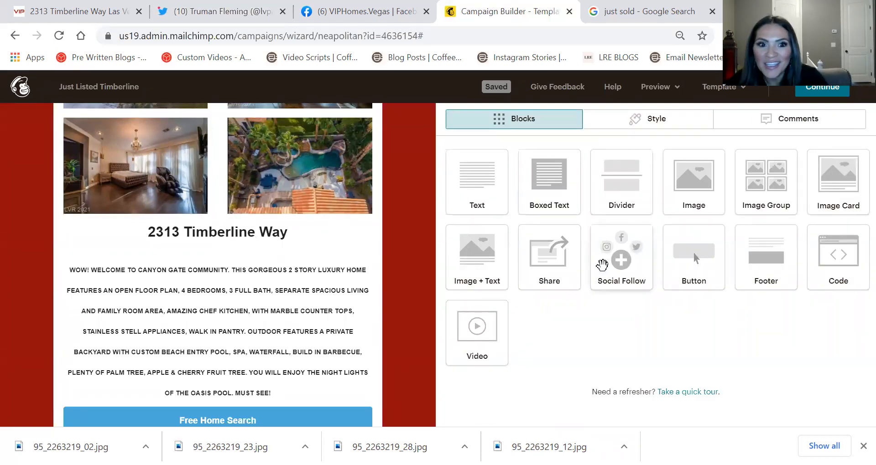
Type 'Click Here to see price and all pictures' on a new line under the description and centre it
{"action": "scroll", "coordinate": [363, 265], "scroll_direction": "down", "scroll_amount": 1}
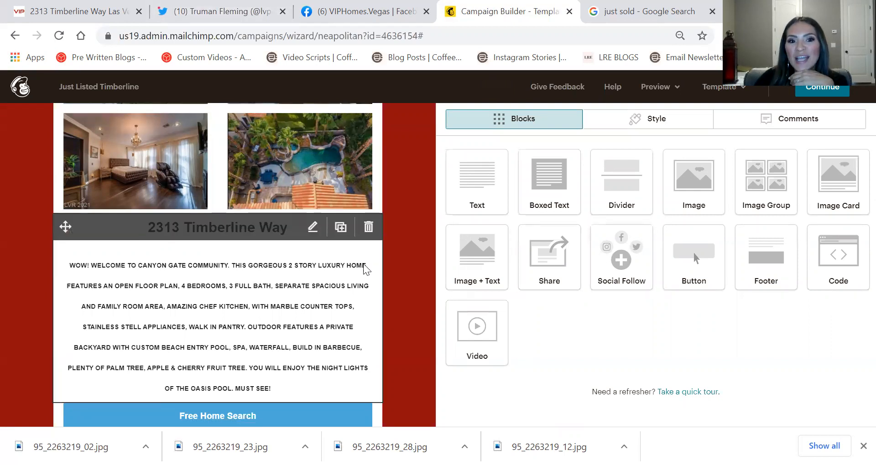
{"action": "scroll", "coordinate": [363, 268], "scroll_direction": "down", "scroll_amount": 3}
{"action": "left_click", "coordinate": [320, 253]}
{"action": "key", "text": "Return"}
{"action": "type", "text": "C"}
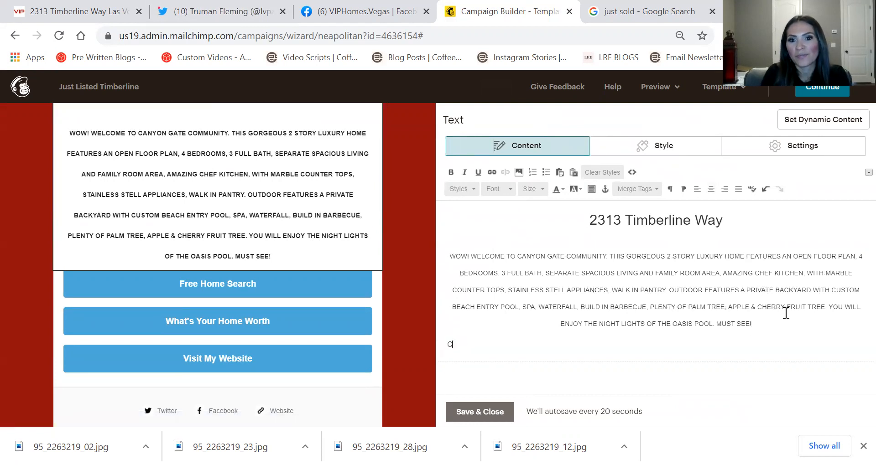
{"action": "type", "text": "lick H"}
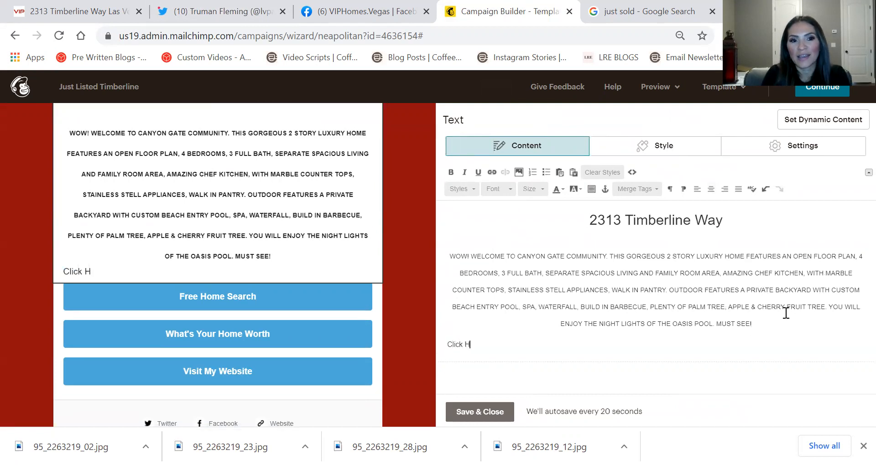
{"action": "type", "text": "ere to SE"}
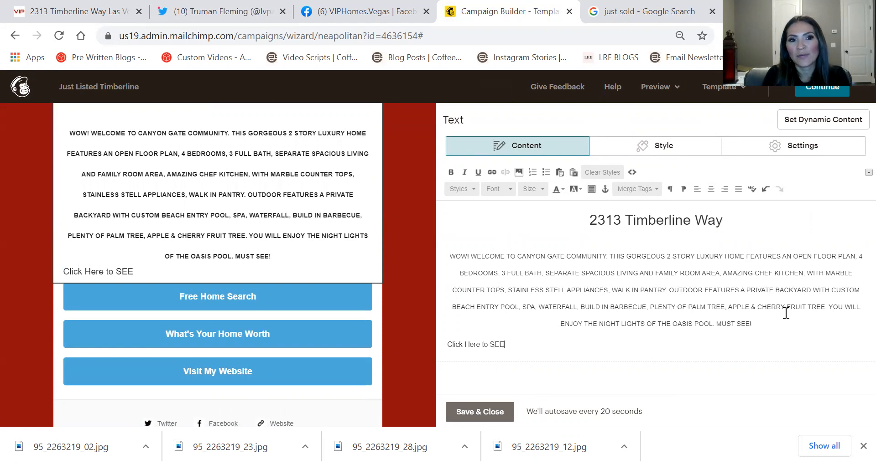
{"action": "type", "text": "e All PPi"}
{"action": "key", "text": "BackSpace"}
{"action": "key", "text": "BackSpace"}
{"action": "key", "text": "BackSpace"}
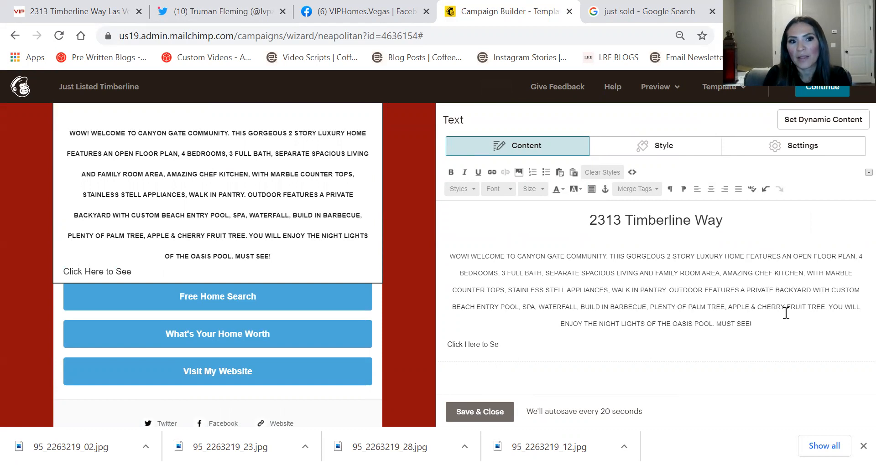
{"action": "type", "text": "see price and all pictures"}
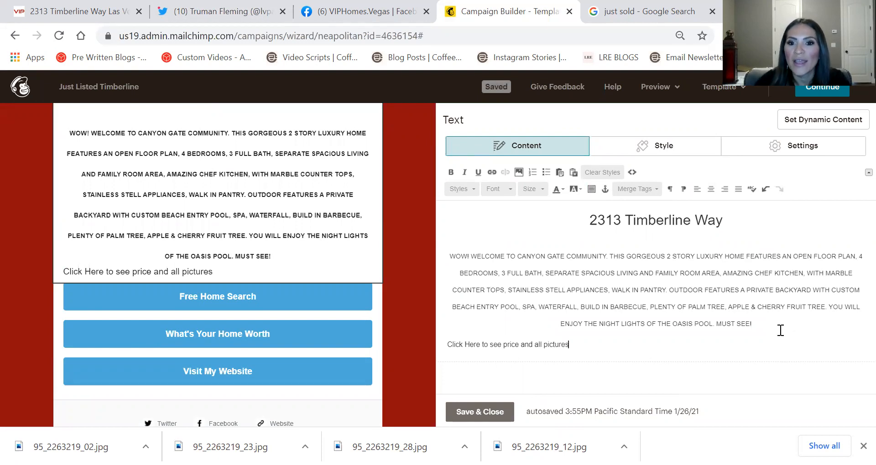
{"action": "triple_click", "coordinate": [479, 344]}
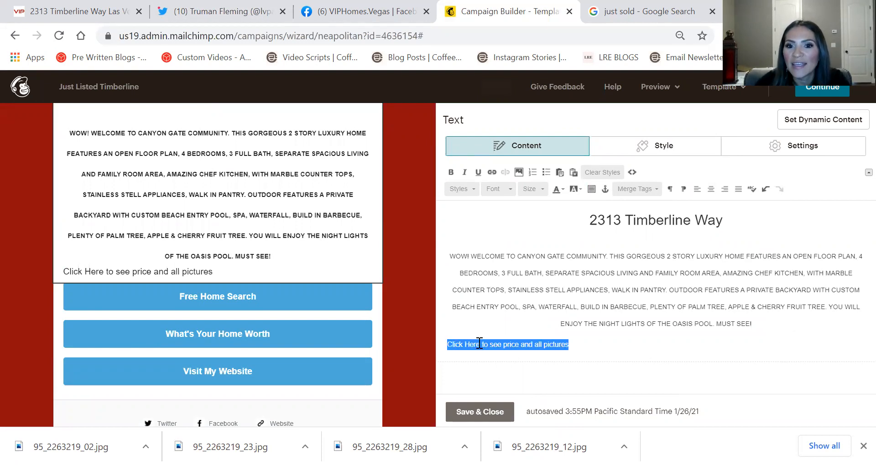
{"action": "left_click", "coordinate": [712, 190]}
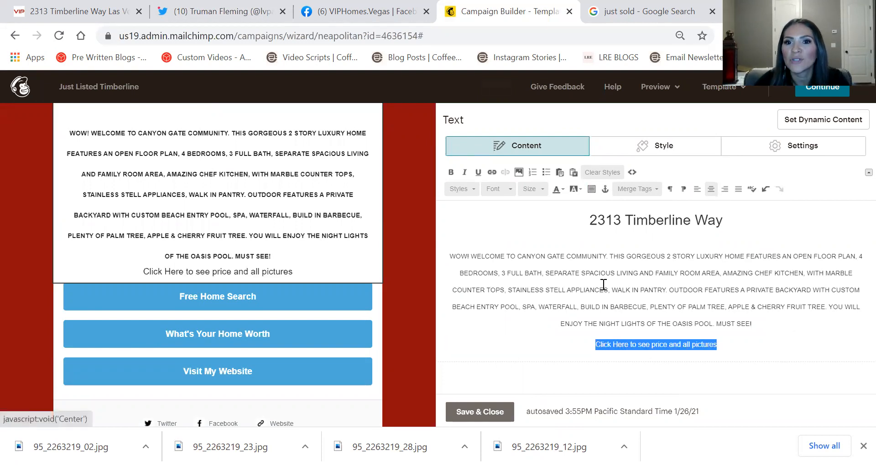
{"action": "left_click", "coordinate": [491, 172]}
{"action": "left_click", "coordinate": [77, 11]}
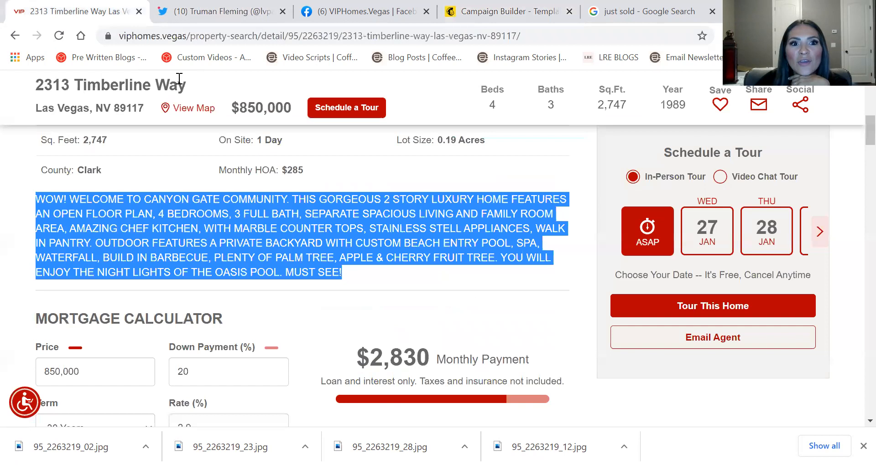
{"action": "left_click", "coordinate": [231, 35]}
{"action": "triple_click", "coordinate": [233, 37]}
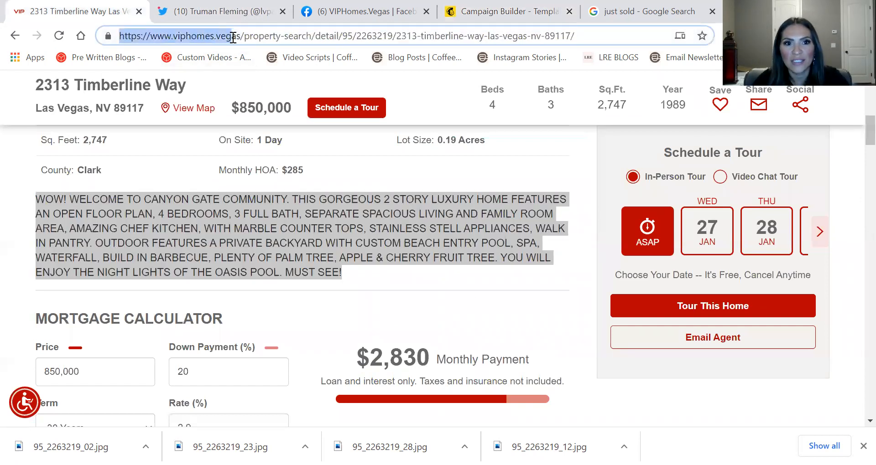
{"action": "triple_click", "coordinate": [232, 36]}
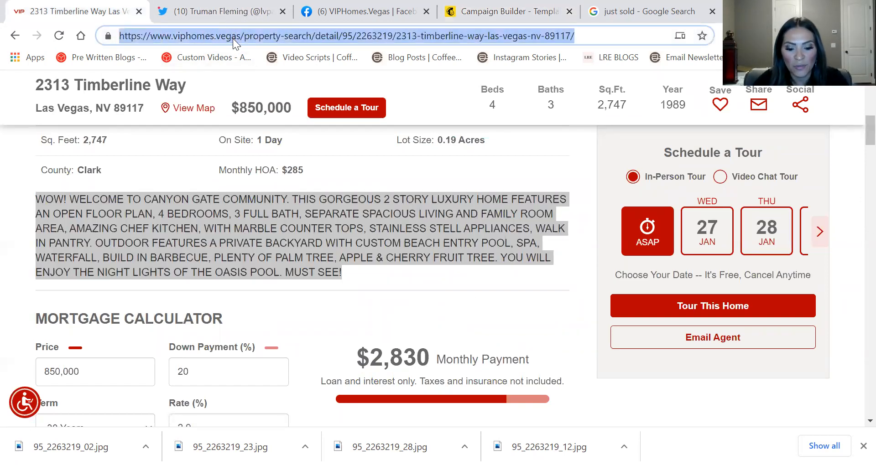
{"action": "scroll", "coordinate": [267, 228], "scroll_direction": "up", "scroll_amount": 10}
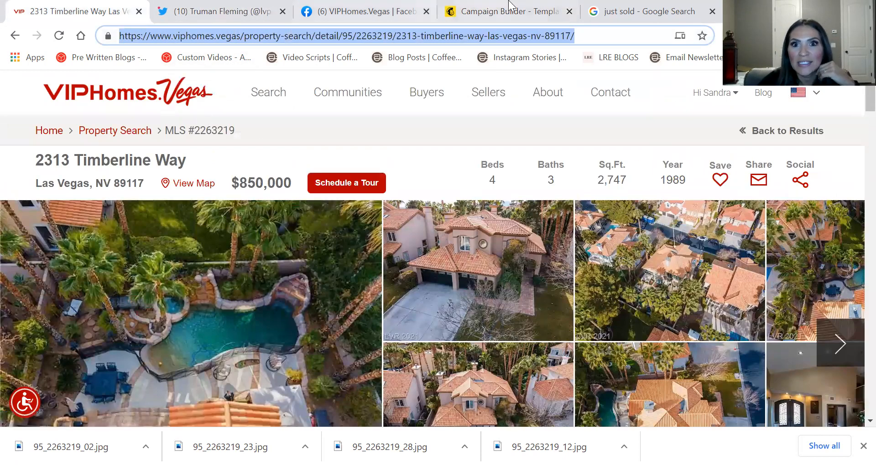
{"action": "left_click", "coordinate": [546, 7]}
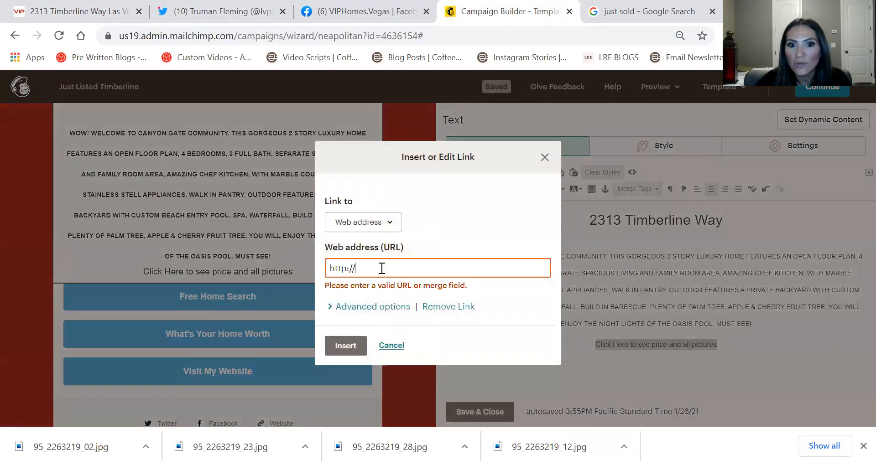
{"action": "key", "text": "ctrl+v"}
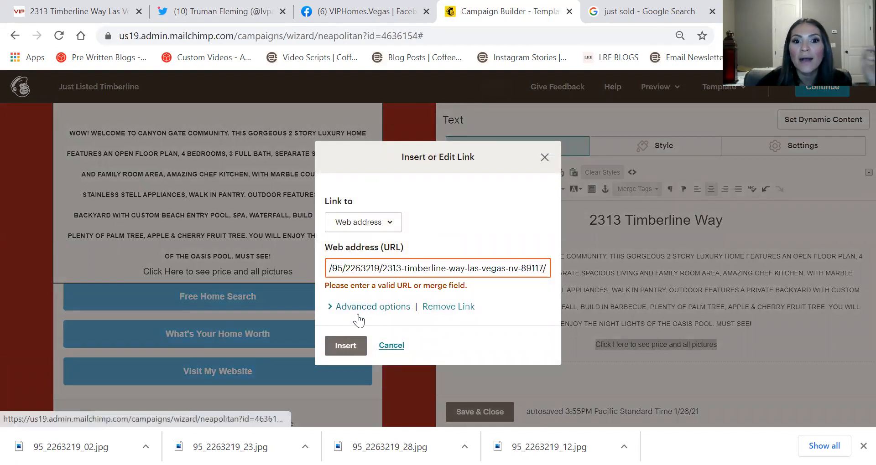
{"action": "left_click", "coordinate": [346, 349]}
{"action": "left_click", "coordinate": [347, 346]}
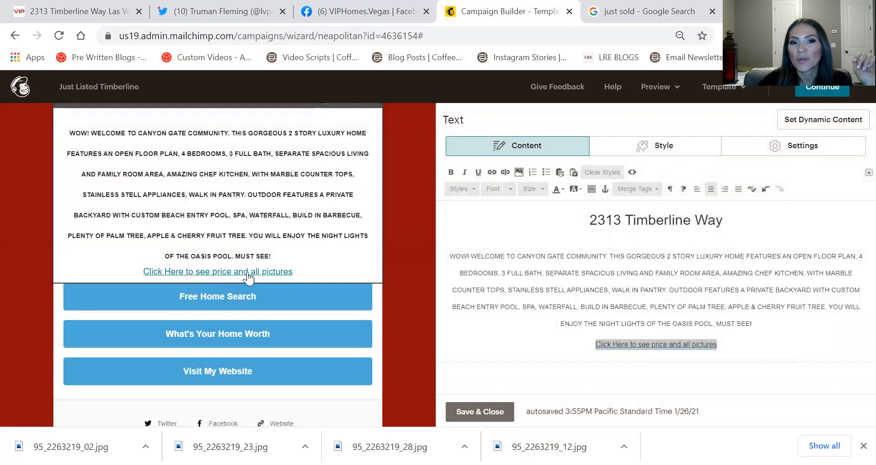
Save the text block and review the Just Listed email in desktop preview
{"action": "scroll", "coordinate": [354, 235], "scroll_direction": "down", "scroll_amount": 5}
{"action": "left_click", "coordinate": [481, 410]}
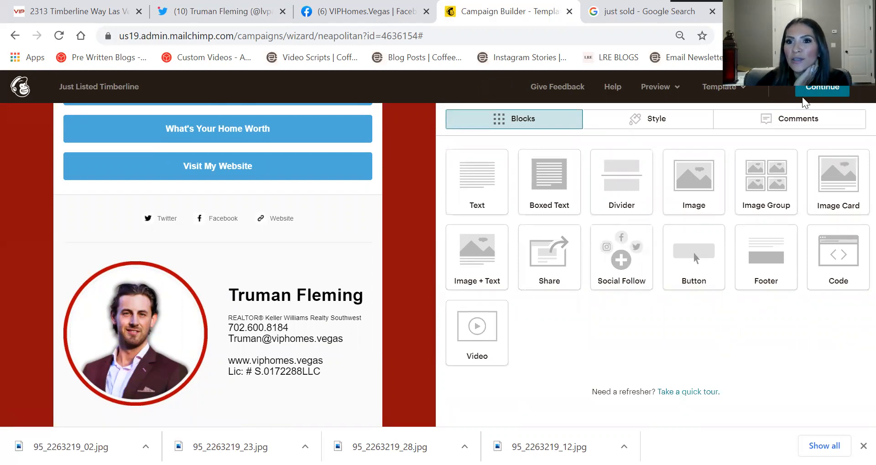
{"action": "left_click", "coordinate": [671, 87]}
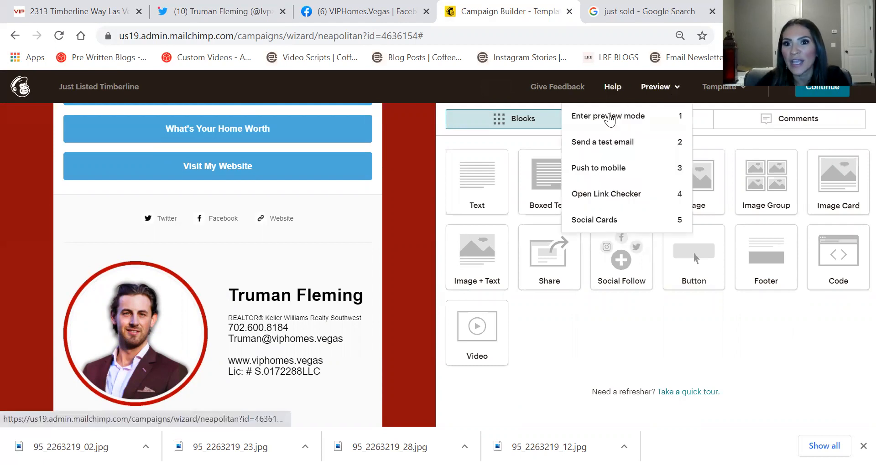
{"action": "left_click", "coordinate": [610, 123]}
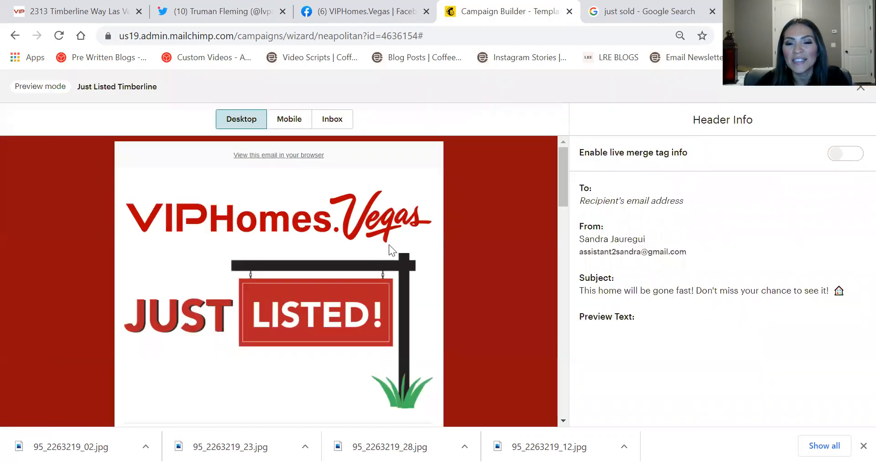
{"action": "scroll", "coordinate": [389, 243], "scroll_direction": "down", "scroll_amount": 20}
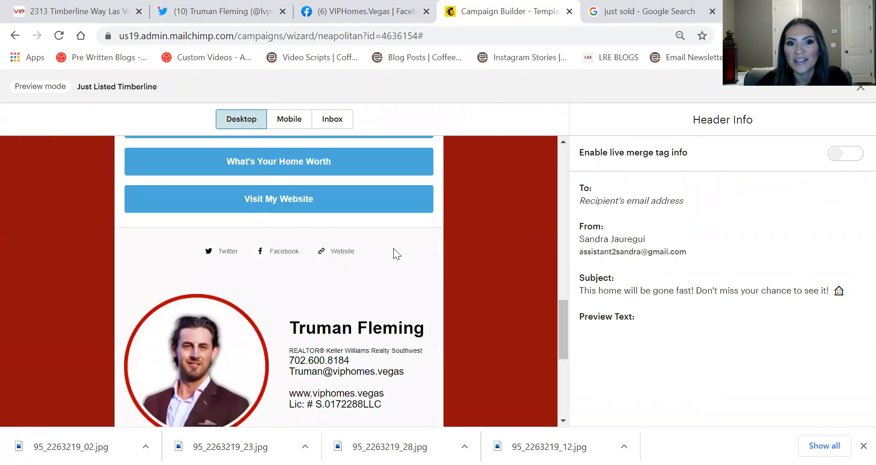
{"action": "scroll", "coordinate": [410, 268], "scroll_direction": "up", "scroll_amount": 20}
{"action": "scroll", "coordinate": [423, 276], "scroll_direction": "down", "scroll_amount": 10}
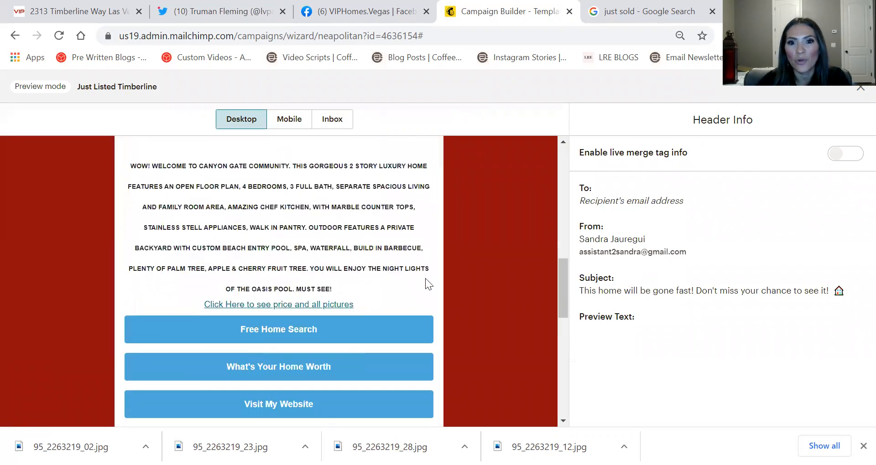
{"action": "scroll", "coordinate": [428, 280], "scroll_direction": "down", "scroll_amount": 10}
{"action": "scroll", "coordinate": [432, 282], "scroll_direction": "up", "scroll_amount": 5}
Check the mobile preview, exit preview mode and continue to the campaign summary
{"action": "left_click", "coordinate": [283, 121]}
{"action": "scroll", "coordinate": [349, 230], "scroll_direction": "down", "scroll_amount": 5}
{"action": "scroll", "coordinate": [351, 237], "scroll_direction": "down", "scroll_amount": 5}
{"action": "scroll", "coordinate": [351, 238], "scroll_direction": "up", "scroll_amount": 8}
{"action": "scroll", "coordinate": [364, 262], "scroll_direction": "up", "scroll_amount": 5}
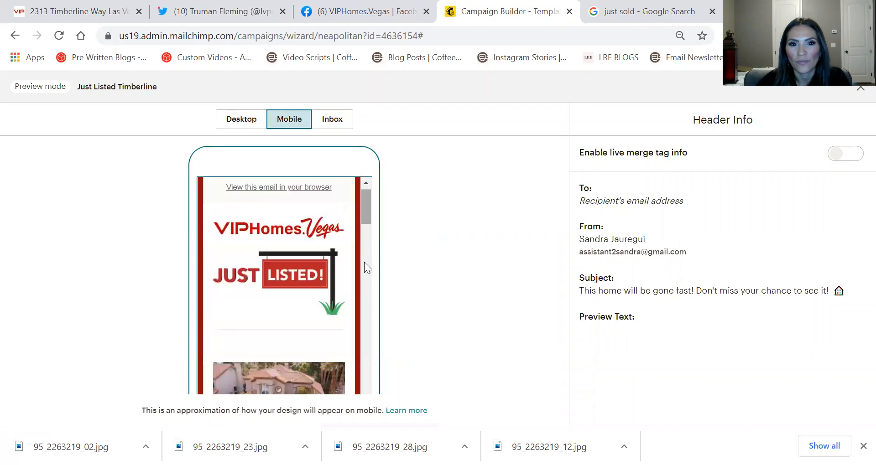
{"action": "left_click", "coordinate": [859, 88]}
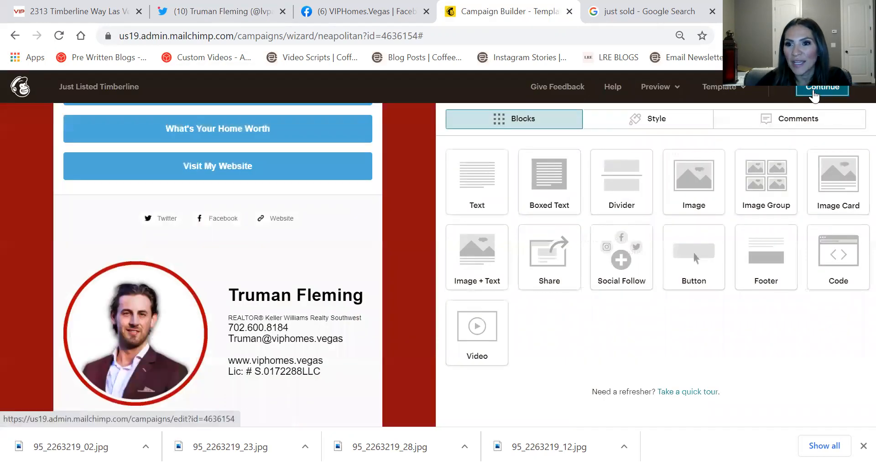
{"action": "left_click", "coordinate": [813, 91]}
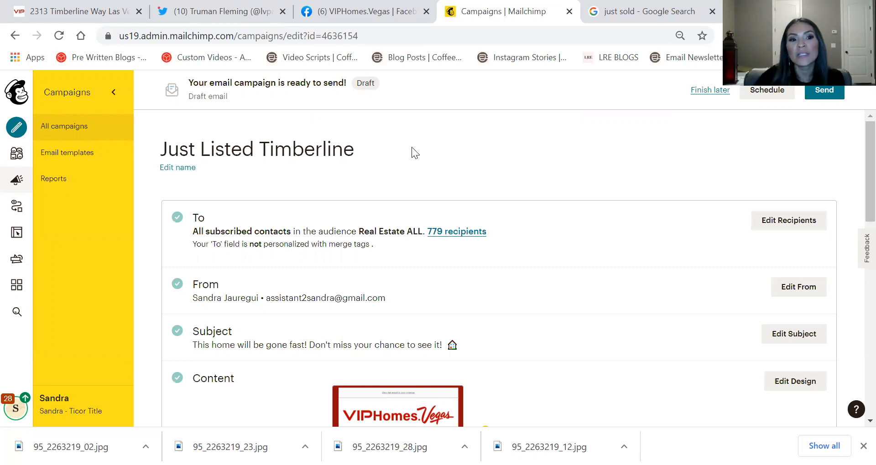
With the checklist showing the campaign ready to send, go to the Campaigns area
{"action": "left_click", "coordinate": [18, 180]}
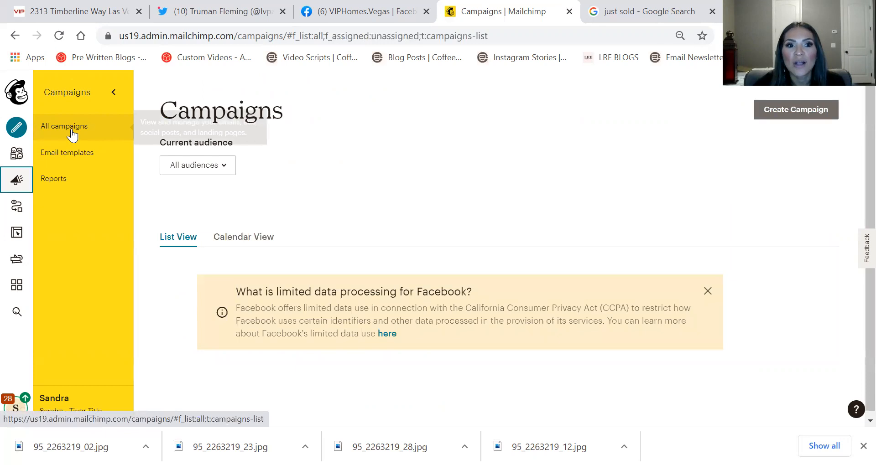
Open the report for the SFR Appreciation for December 2020 campaign from All campaigns
{"action": "left_click", "coordinate": [71, 132]}
{"action": "scroll", "coordinate": [641, 183], "scroll_direction": "down", "scroll_amount": 3}
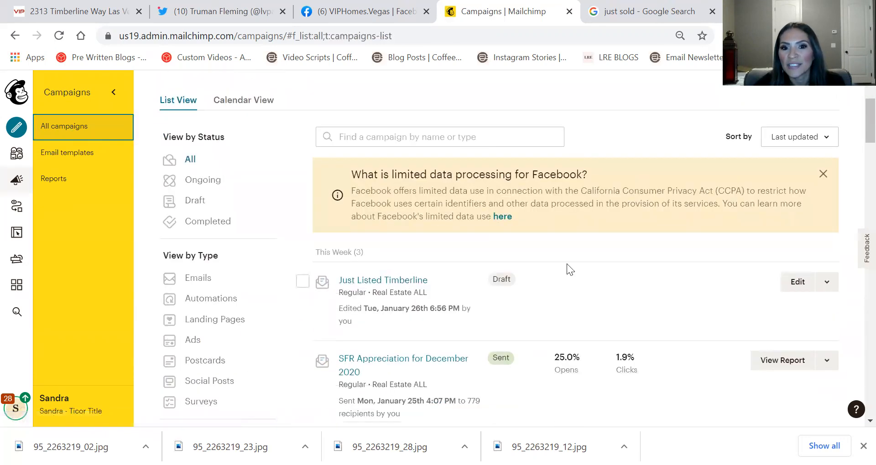
{"action": "scroll", "coordinate": [546, 285], "scroll_direction": "down", "scroll_amount": 2}
{"action": "mouse_move", "coordinate": [568, 297]}
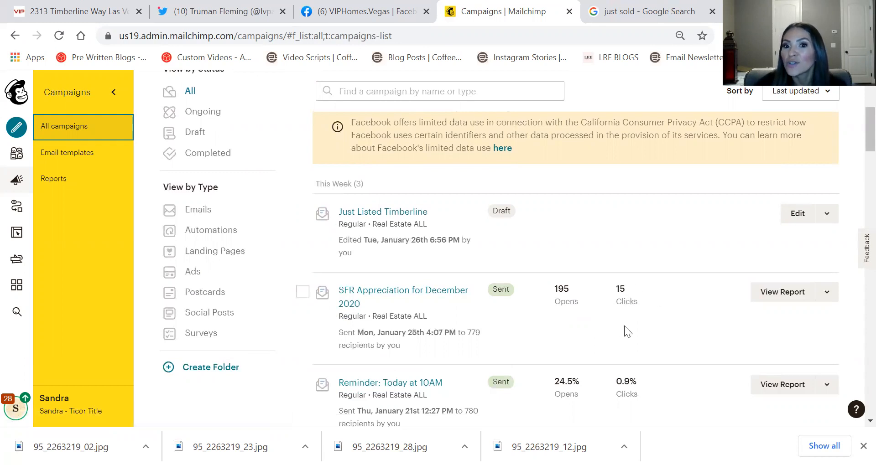
{"action": "left_click", "coordinate": [785, 295]}
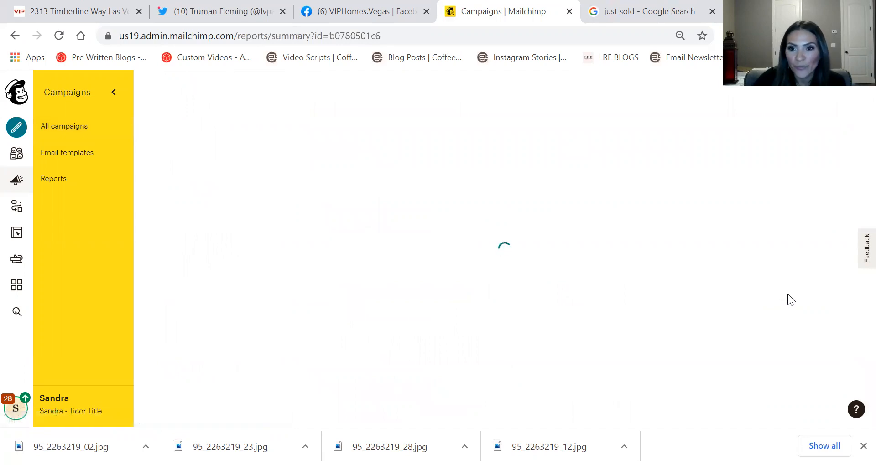
Dismiss the Confirm Your Industry prompt and open the 195 Opened details
{"action": "scroll", "coordinate": [445, 252], "scroll_direction": "down", "scroll_amount": 6}
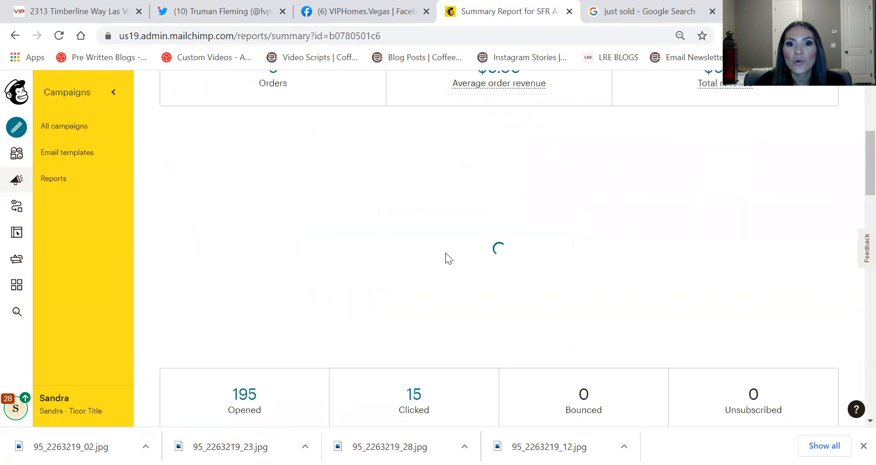
{"action": "scroll", "coordinate": [445, 253], "scroll_direction": "down", "scroll_amount": 8}
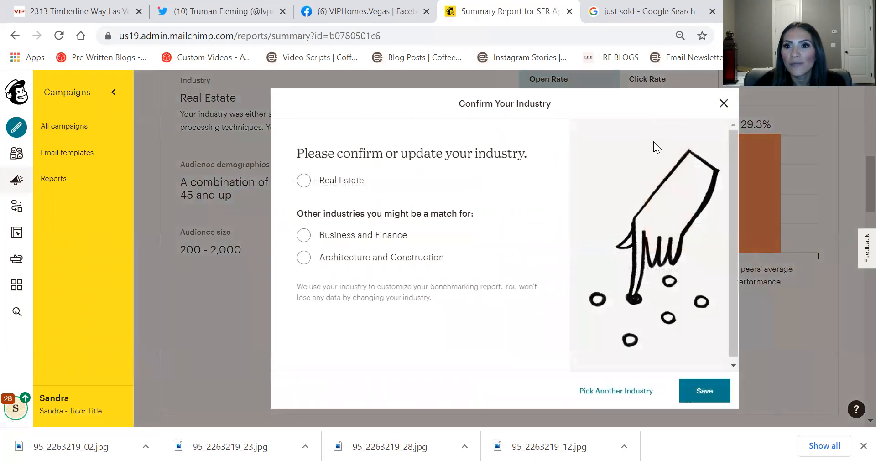
{"action": "left_click", "coordinate": [723, 103]}
{"action": "scroll", "coordinate": [375, 229], "scroll_direction": "down", "scroll_amount": 4}
{"action": "scroll", "coordinate": [333, 201], "scroll_direction": "down", "scroll_amount": 6}
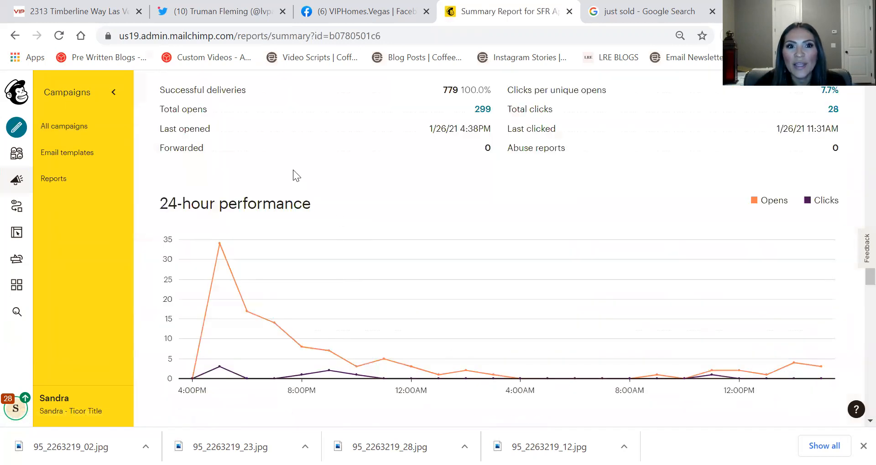
{"action": "scroll", "coordinate": [289, 182], "scroll_direction": "up", "scroll_amount": 2}
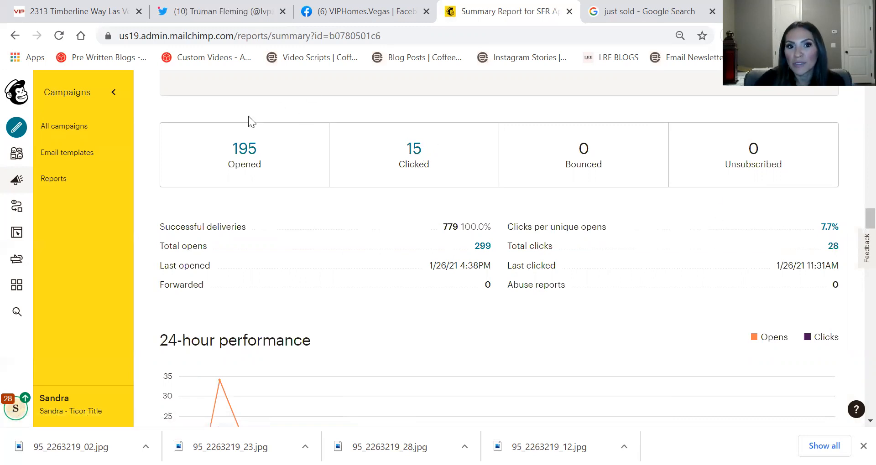
{"action": "left_click", "coordinate": [244, 153]}
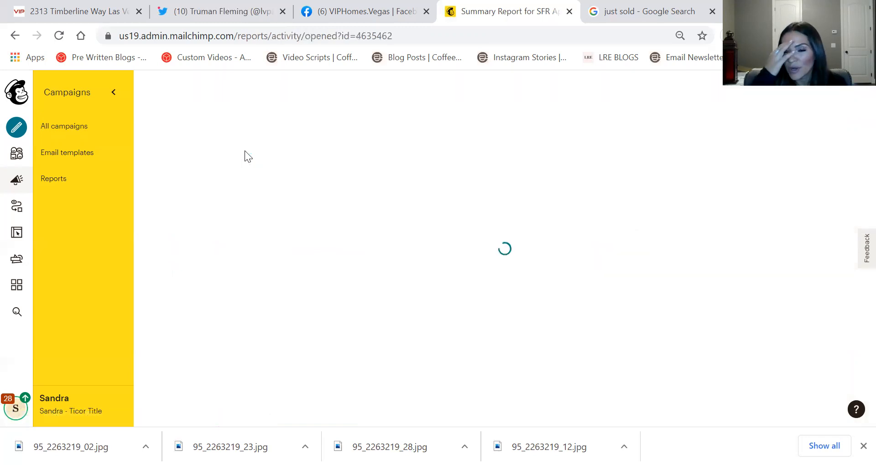
Scroll through the table of 195 openers and their open counts, ending back at the top
{"action": "scroll", "coordinate": [499, 204], "scroll_direction": "down", "scroll_amount": 3}
{"action": "scroll", "coordinate": [499, 205], "scroll_direction": "down", "scroll_amount": 1}
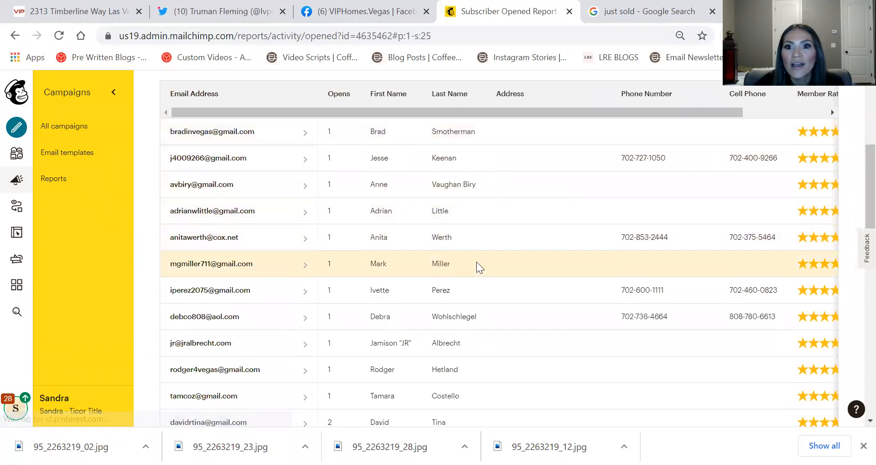
{"action": "scroll", "coordinate": [468, 390], "scroll_direction": "down", "scroll_amount": 2}
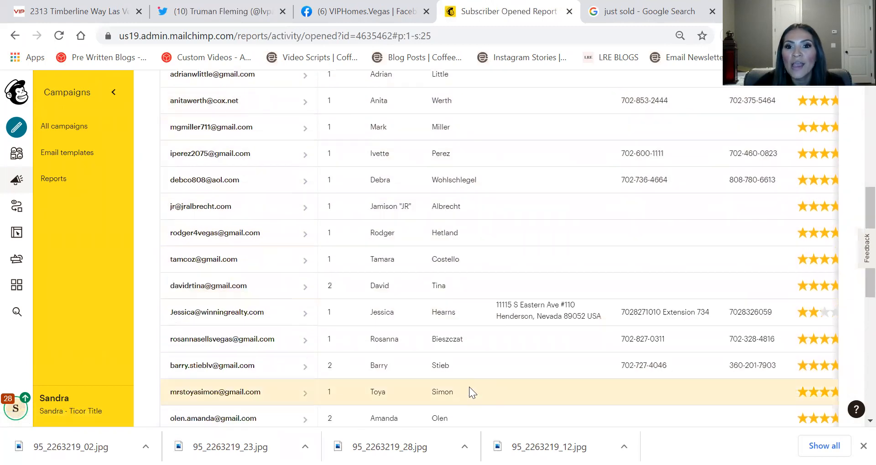
{"action": "scroll", "coordinate": [469, 386], "scroll_direction": "down", "scroll_amount": 2}
{"action": "scroll", "coordinate": [592, 365], "scroll_direction": "up", "scroll_amount": 1}
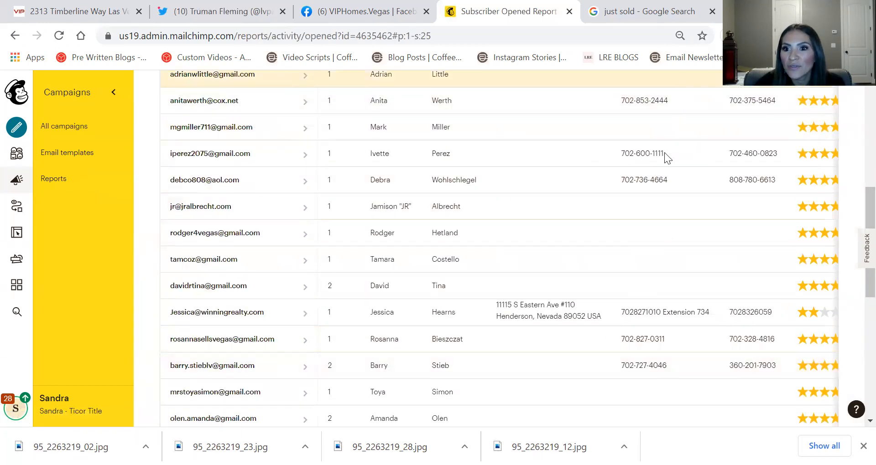
{"action": "scroll", "coordinate": [355, 181], "scroll_direction": "up", "scroll_amount": 7}
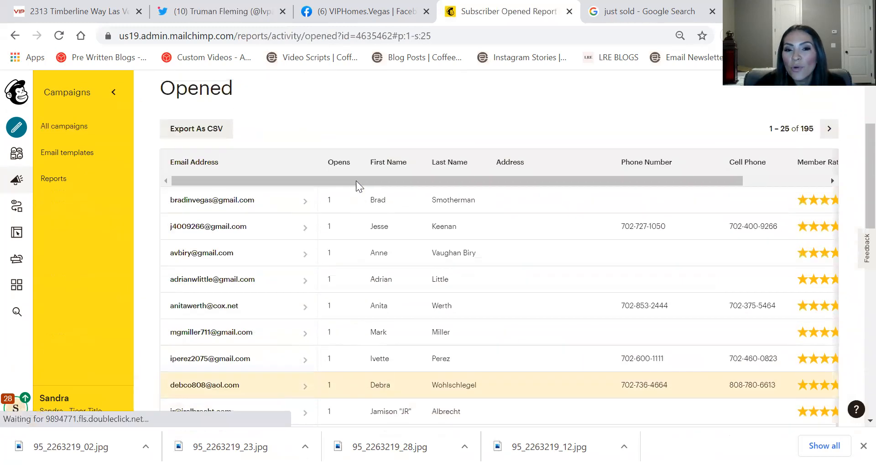
{"action": "scroll", "coordinate": [348, 196], "scroll_direction": "down", "scroll_amount": 9}
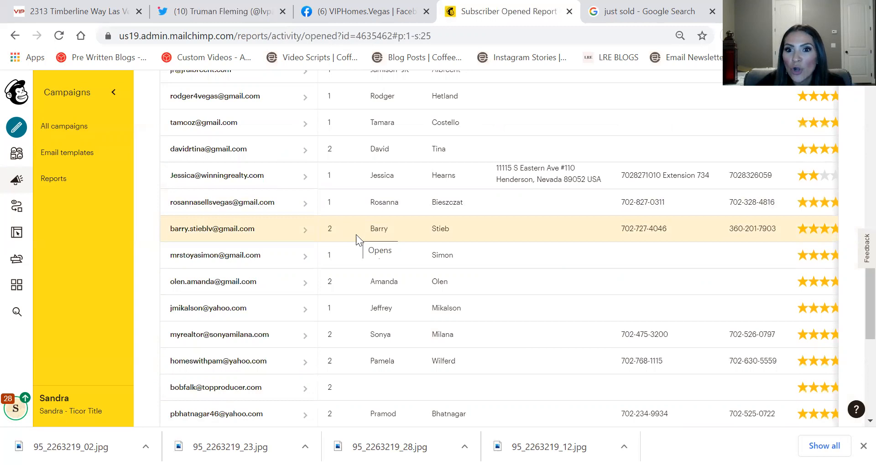
{"action": "scroll", "coordinate": [355, 234], "scroll_direction": "down", "scroll_amount": 5}
{"action": "scroll", "coordinate": [355, 234], "scroll_direction": "up", "scroll_amount": 10}
{"action": "scroll", "coordinate": [365, 234], "scroll_direction": "down", "scroll_amount": 7}
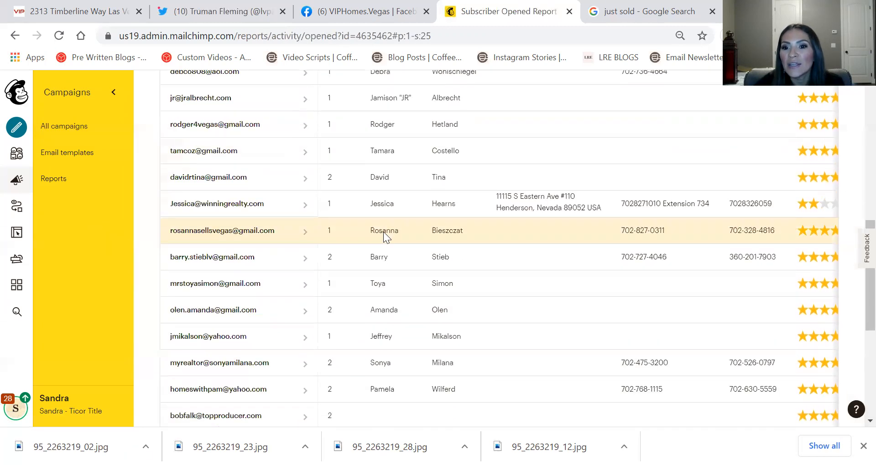
{"action": "scroll", "coordinate": [611, 269], "scroll_direction": "up", "scroll_amount": 12}
{"action": "scroll", "coordinate": [611, 270], "scroll_direction": "up", "scroll_amount": 1}
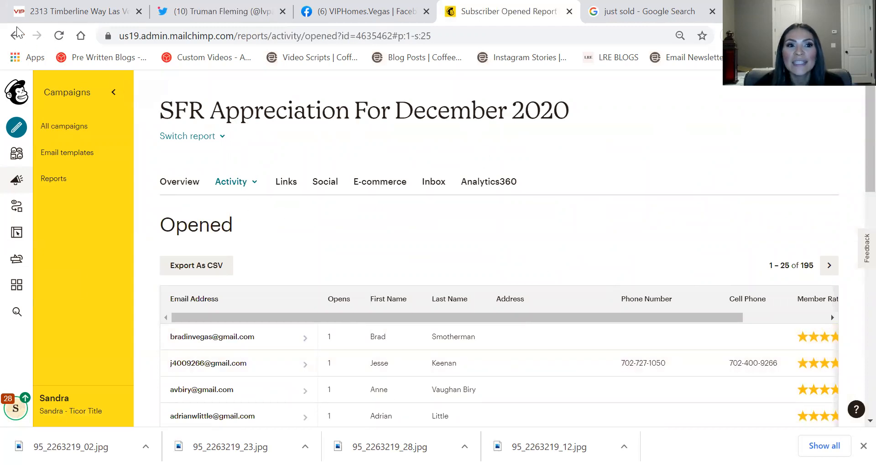
Go back to the summary report and open the 15 Clicked Links click-performance report
{"action": "left_click", "coordinate": [10, 36]}
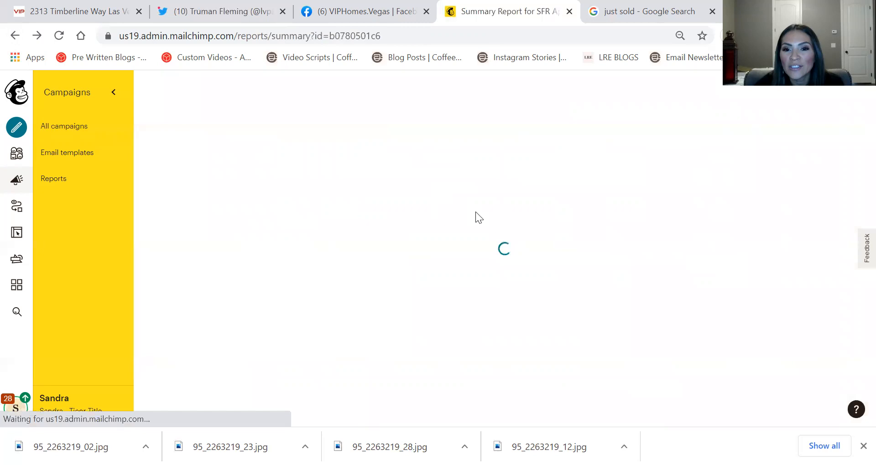
{"action": "scroll", "coordinate": [565, 196], "scroll_direction": "down", "scroll_amount": 4}
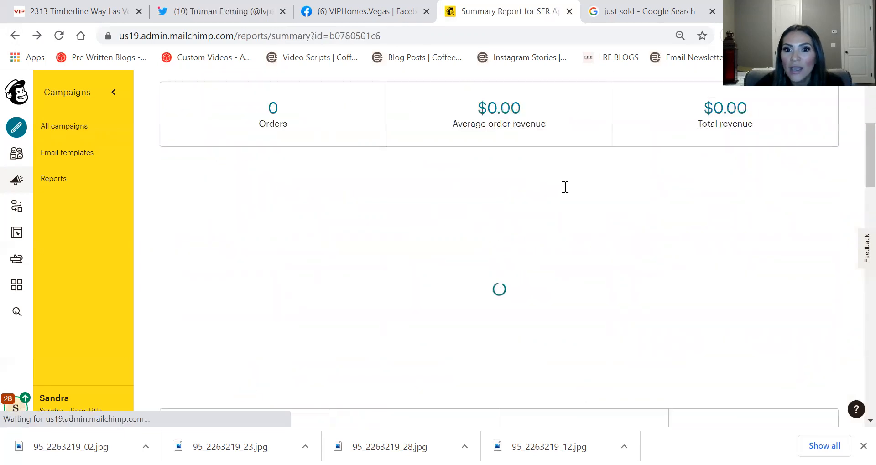
{"action": "scroll", "coordinate": [547, 192], "scroll_direction": "down", "scroll_amount": 4}
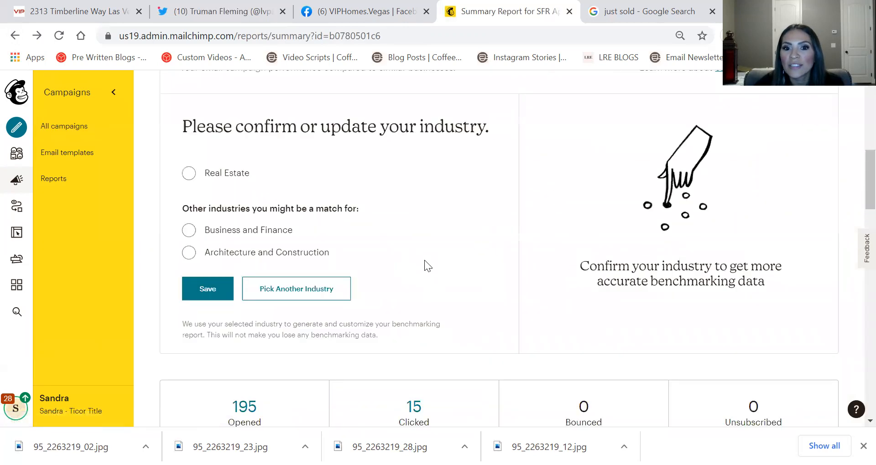
{"action": "scroll", "coordinate": [425, 297], "scroll_direction": "down", "scroll_amount": 2}
{"action": "left_click", "coordinate": [420, 339]}
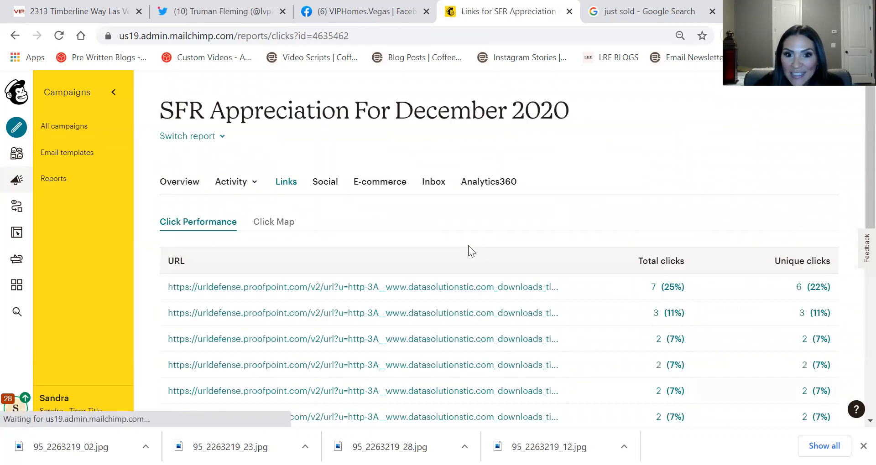
{"action": "scroll", "coordinate": [470, 246], "scroll_direction": "down", "scroll_amount": 4}
{"action": "scroll", "coordinate": [283, 245], "scroll_direction": "down", "scroll_amount": 5}
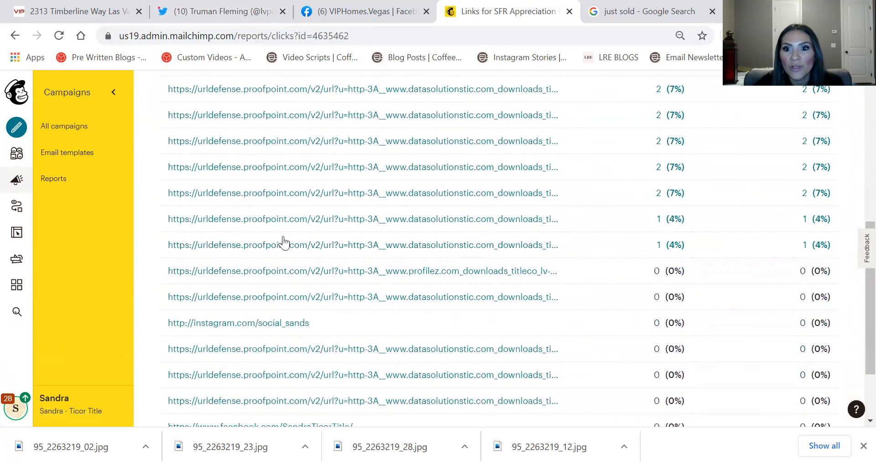
{"action": "scroll", "coordinate": [362, 232], "scroll_direction": "up", "scroll_amount": 10}
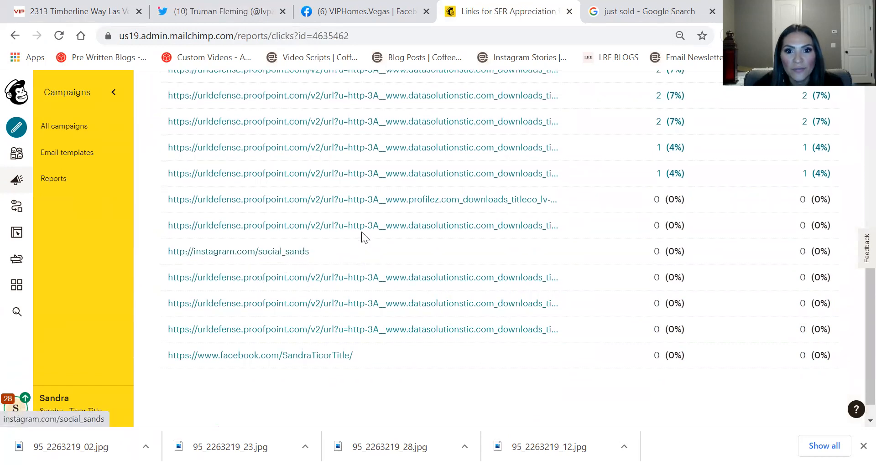